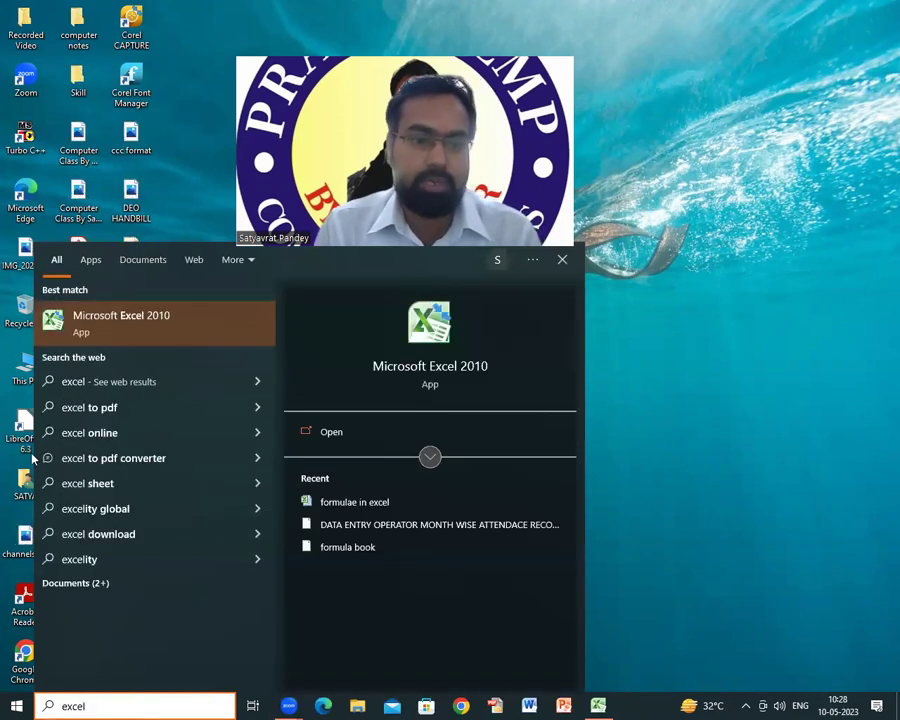
Step: Search 'excel' from the Start menu and launch Microsoft Excel 2010 with blank workbook Book2
click(198, 327)
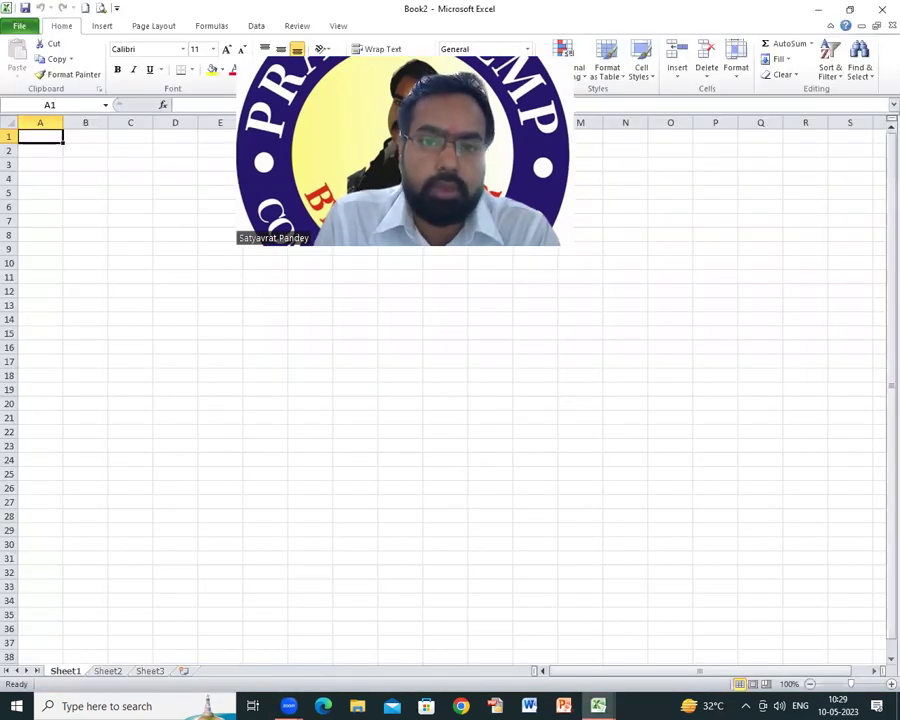
click(238, 74)
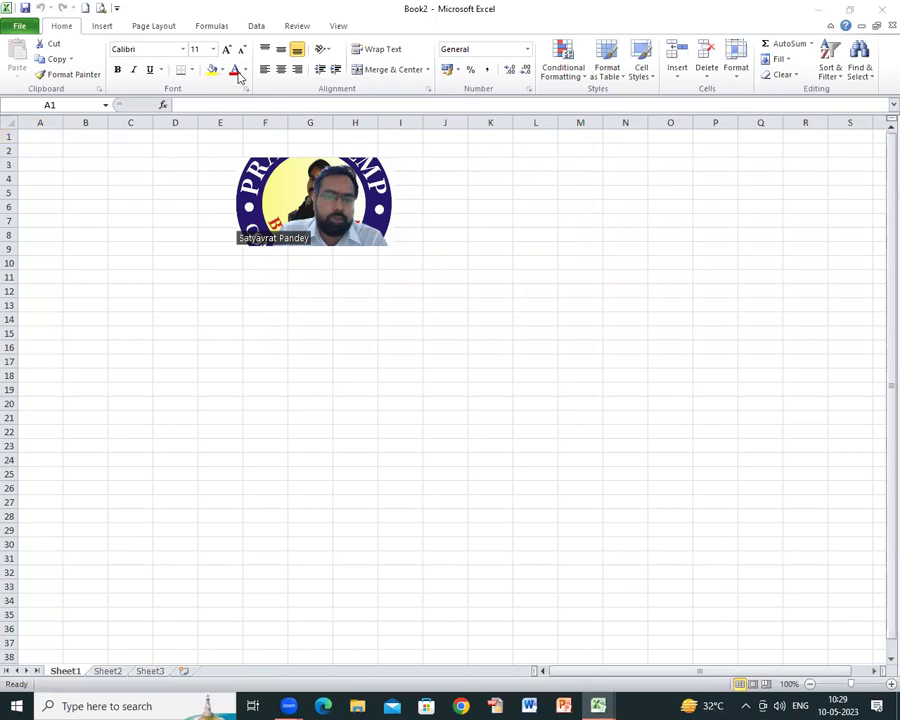
click(39, 139)
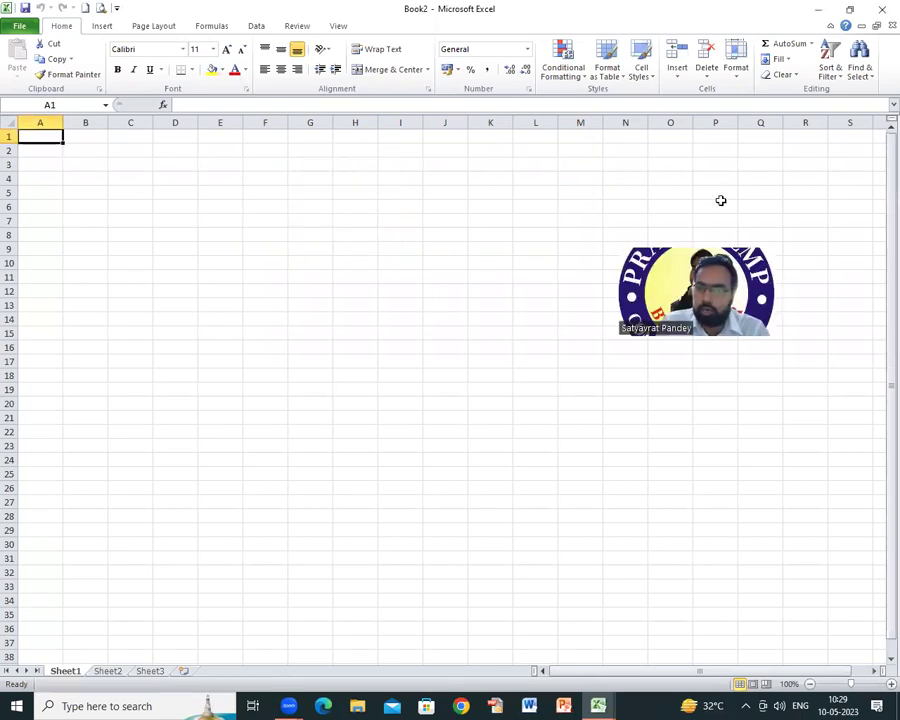
drag(40, 136, 816, 655)
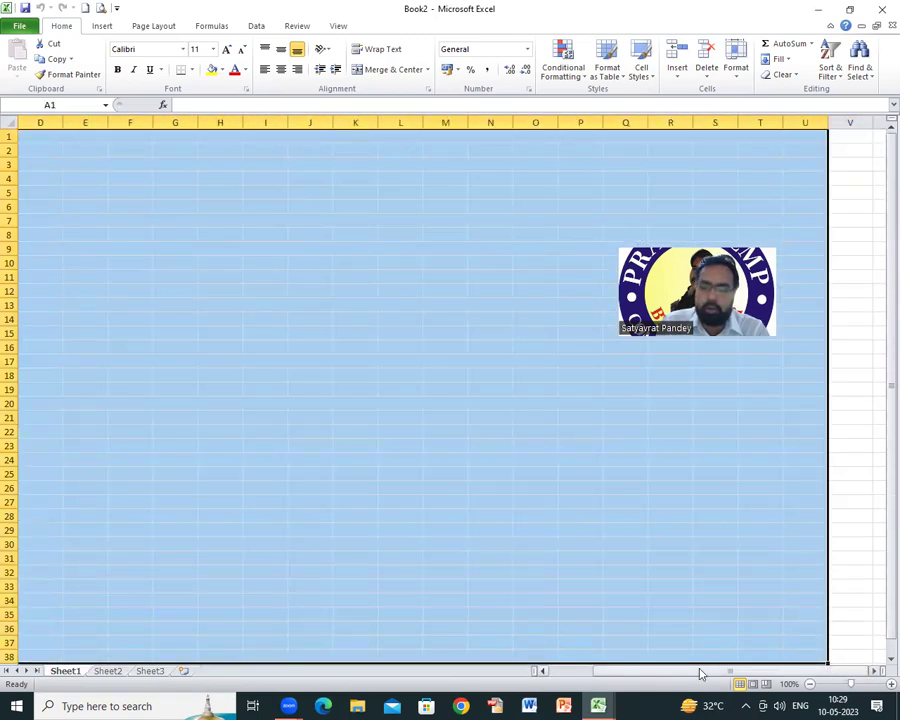
drag(701, 672, 655, 672)
click(92, 276)
drag(34, 121, 618, 136)
click(104, 193)
drag(35, 136, 64, 619)
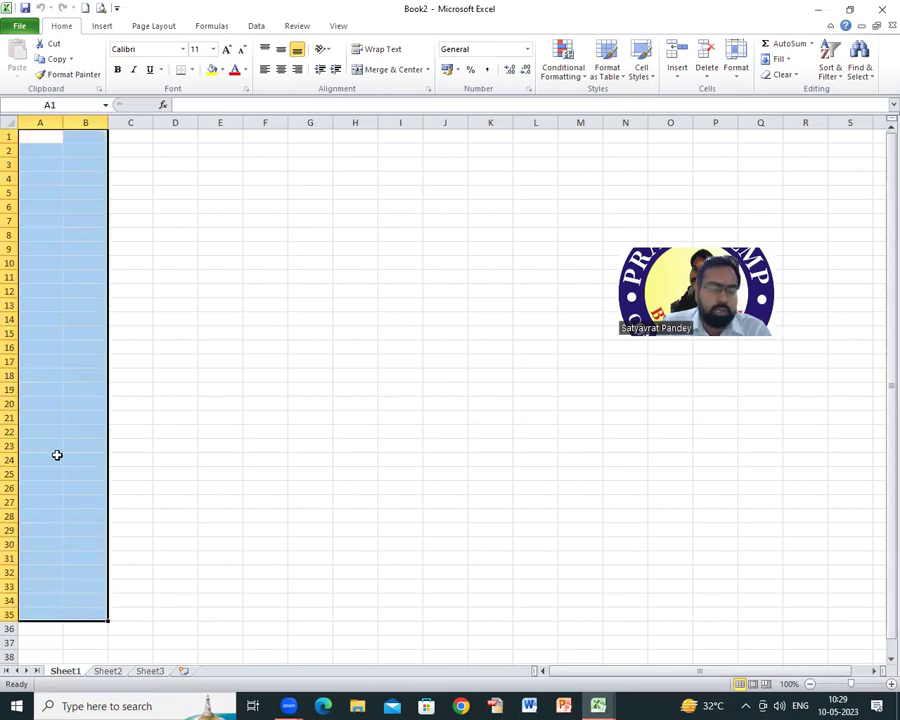
click(46, 362)
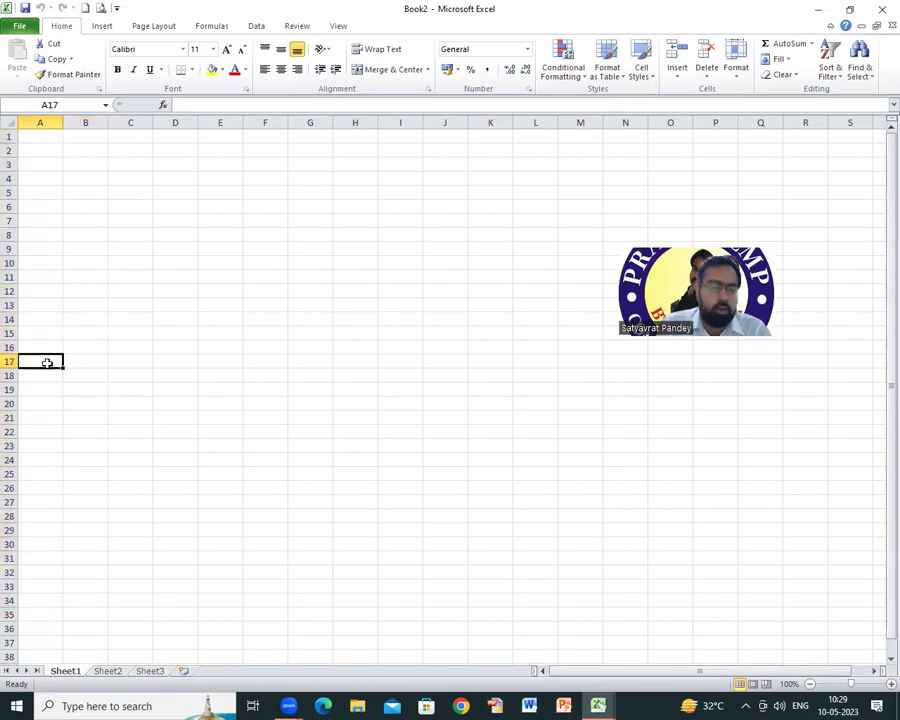
click(75, 162)
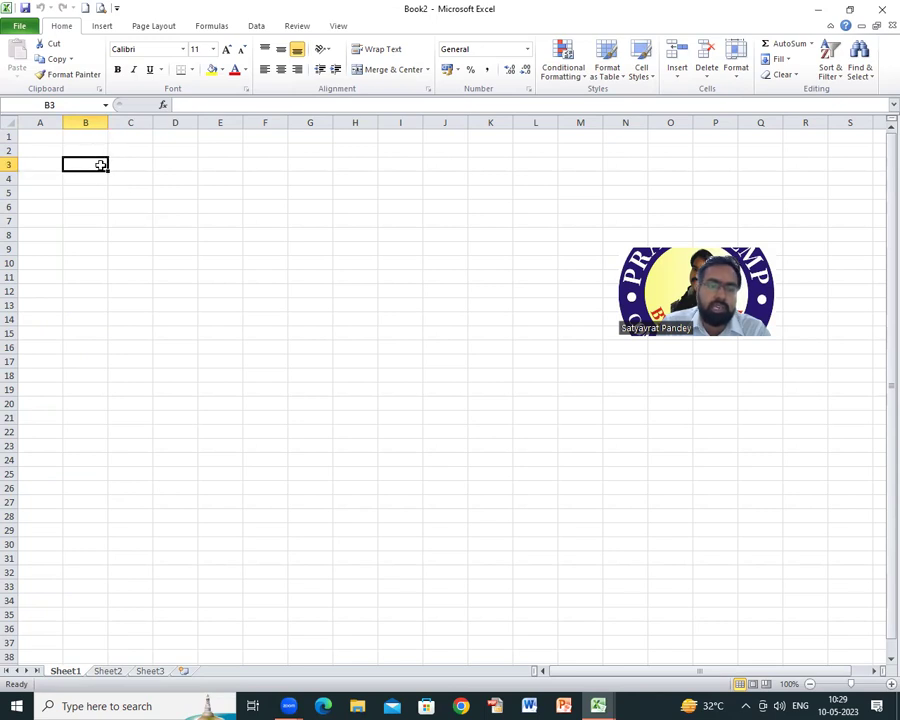
click(81, 175)
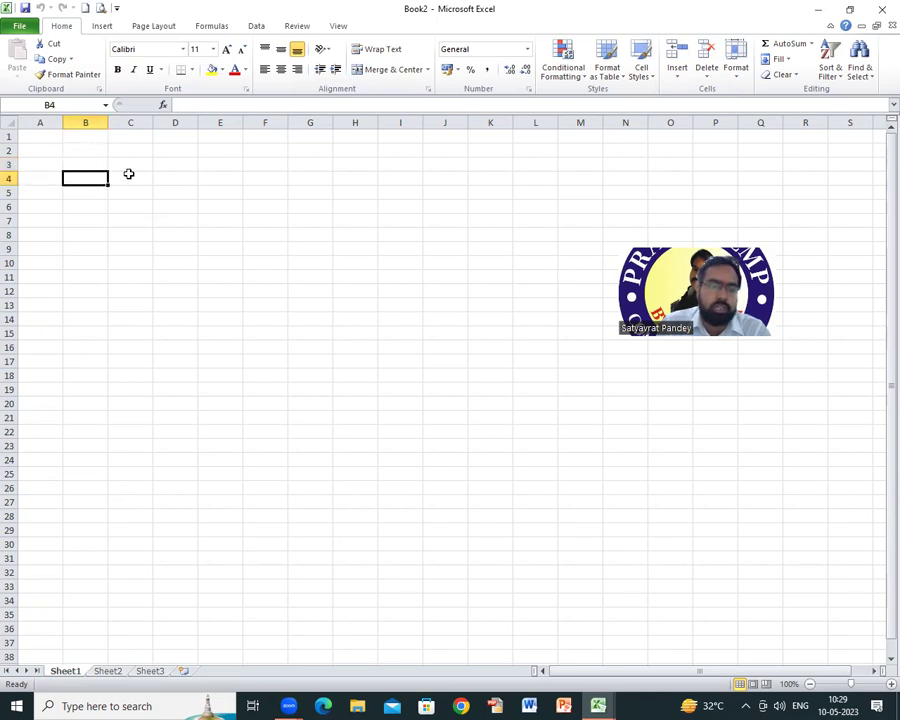
click(81, 165)
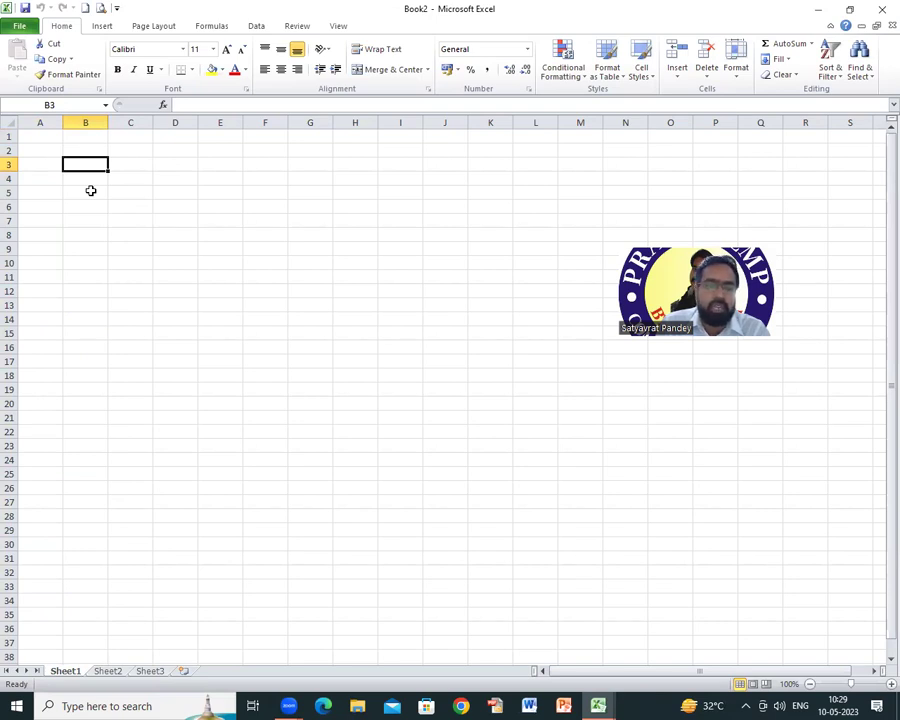
click(90, 190)
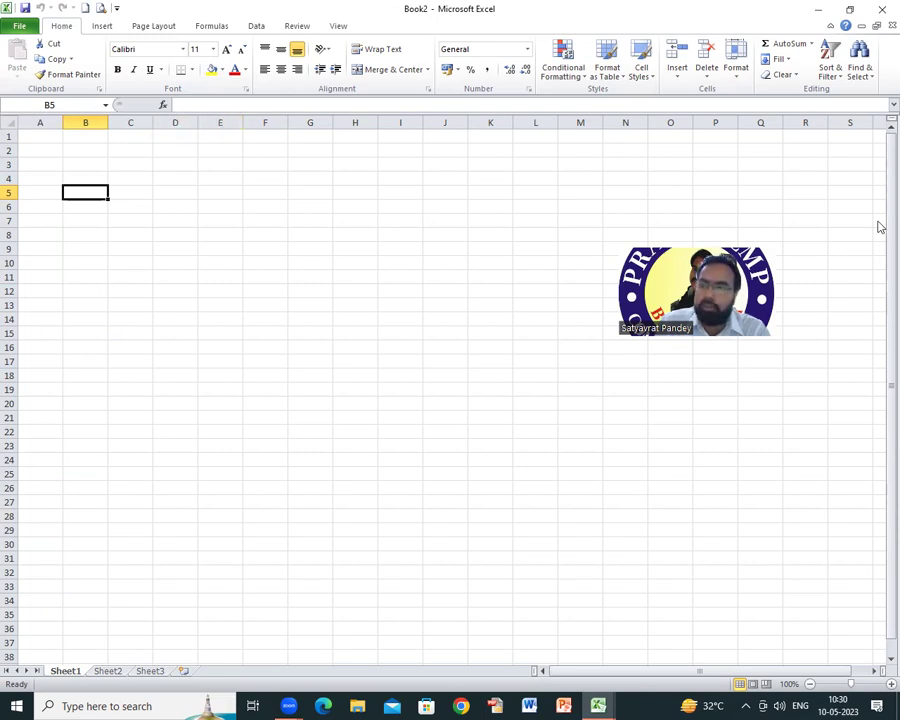
Step: Scroll around the empty Book2 sheet and select cells C4 and C5
drag(876, 230, 880, 365)
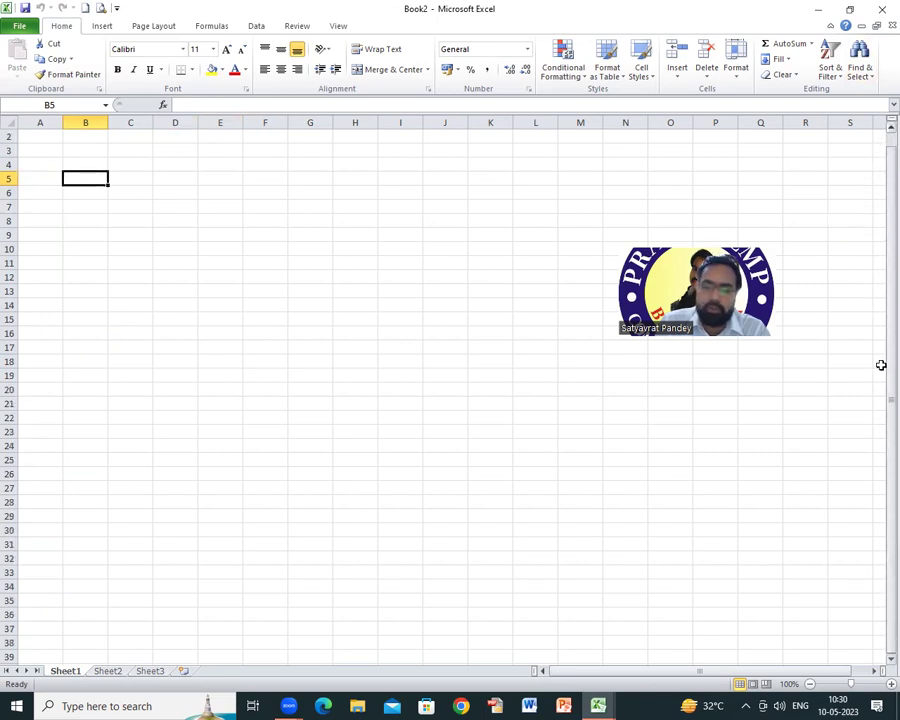
drag(672, 671, 748, 677)
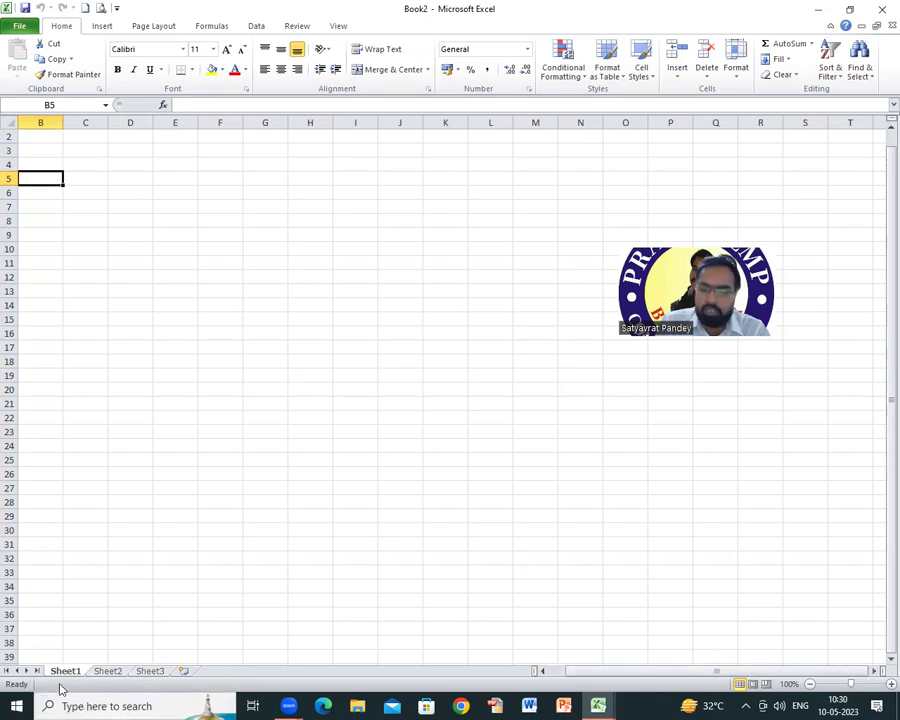
click(82, 163)
click(90, 180)
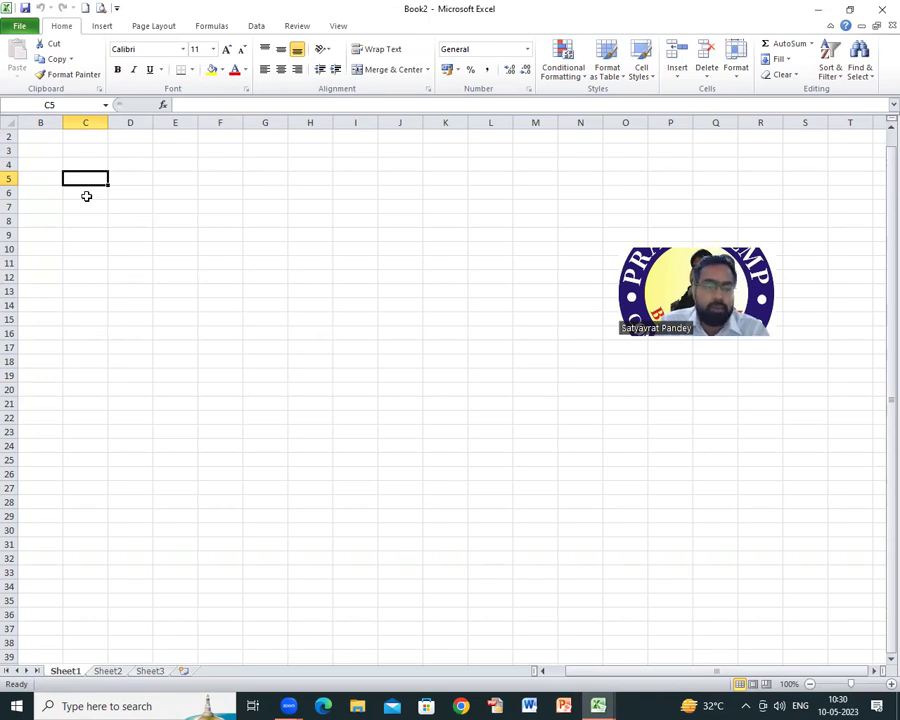
Step: Look through Sheet2 and Sheet3, return to Sheet1, then switch to the Book1 workbook
click(90, 674)
key(ctrl+Page_Down)
click(66, 675)
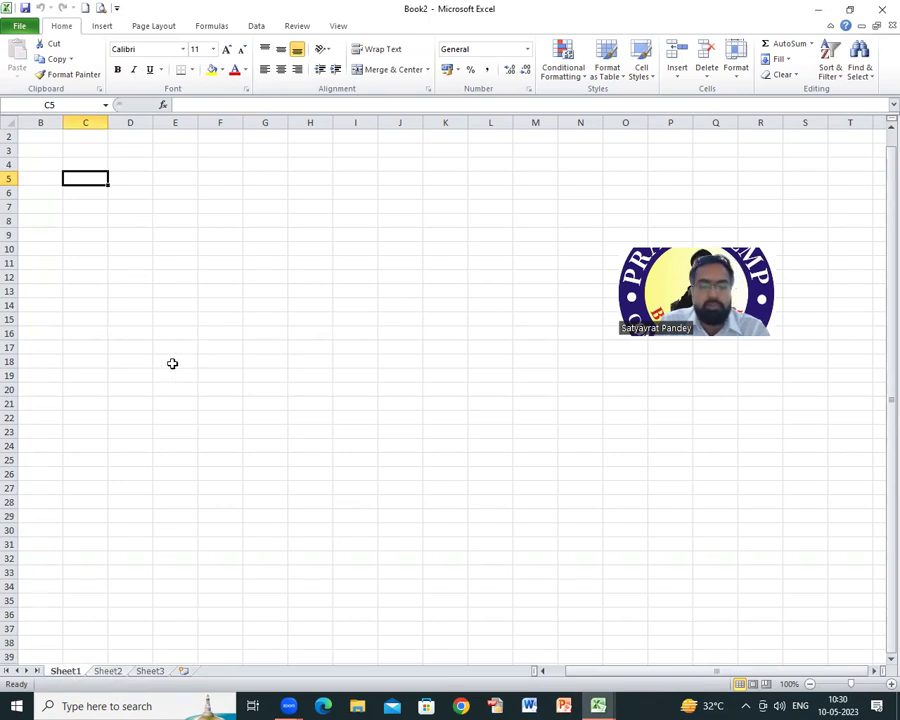
click(115, 294)
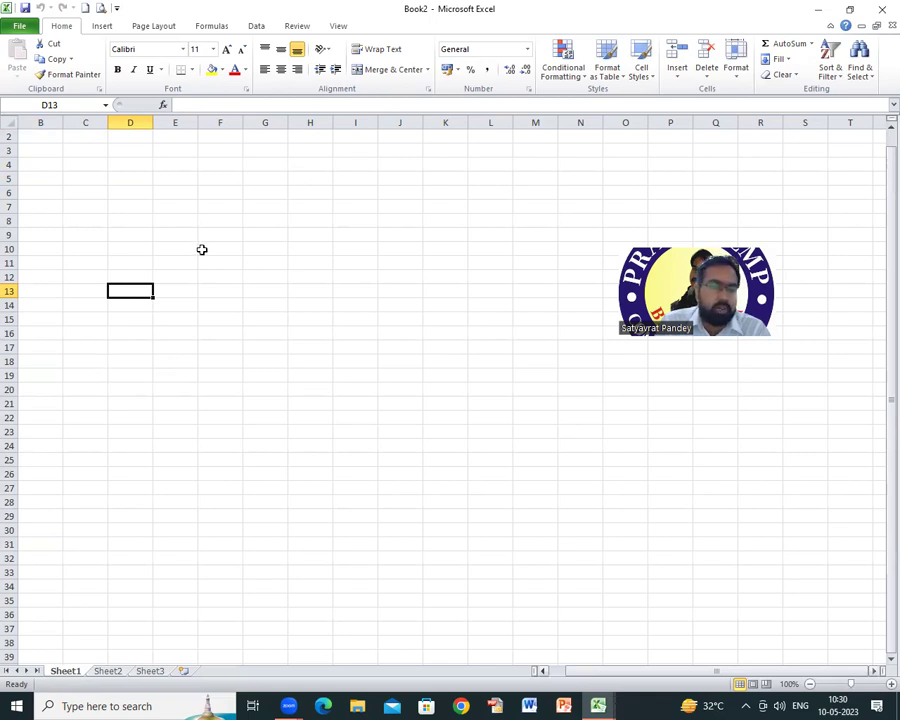
key(ctrl+Tab)
click(237, 266)
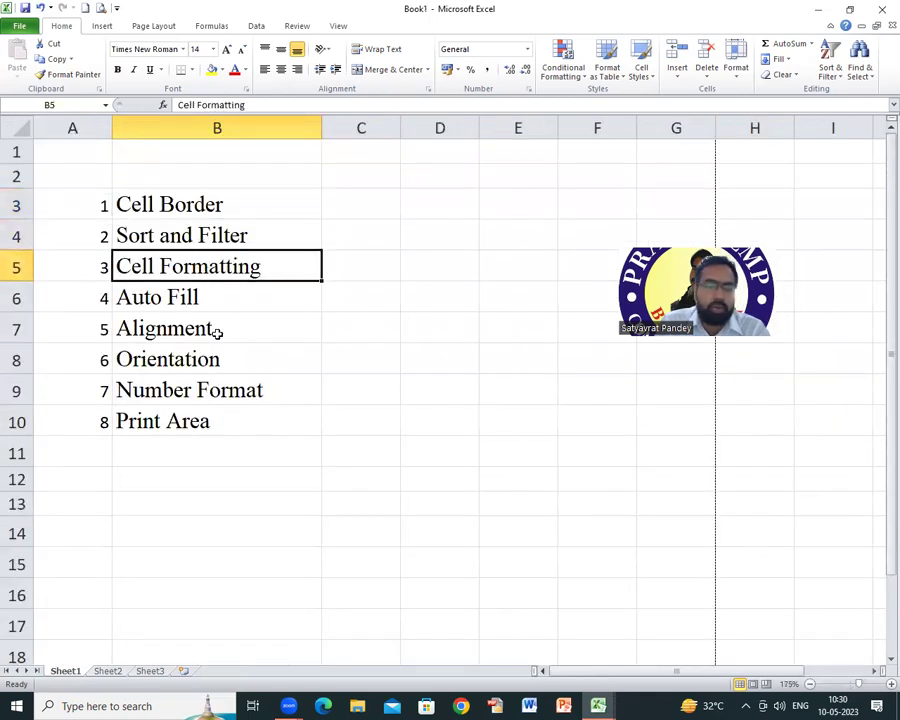
click(174, 305)
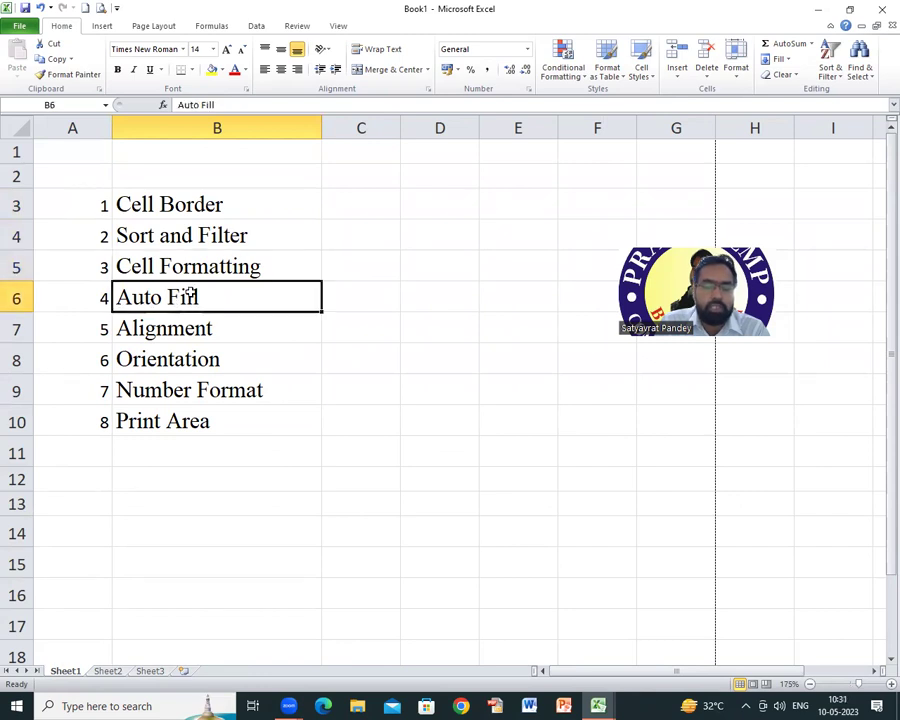
click(203, 332)
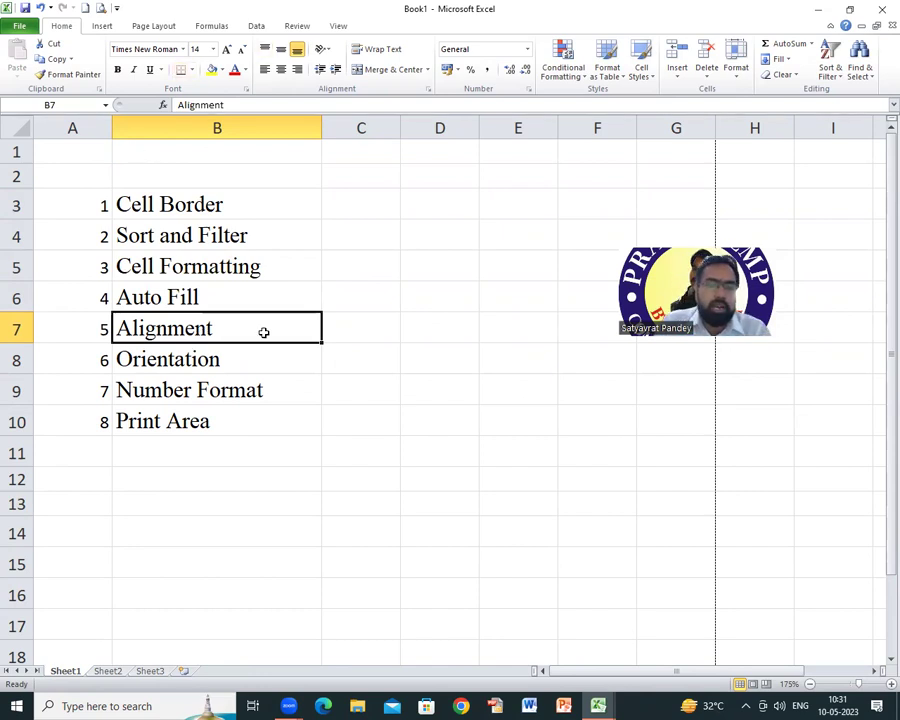
click(172, 362)
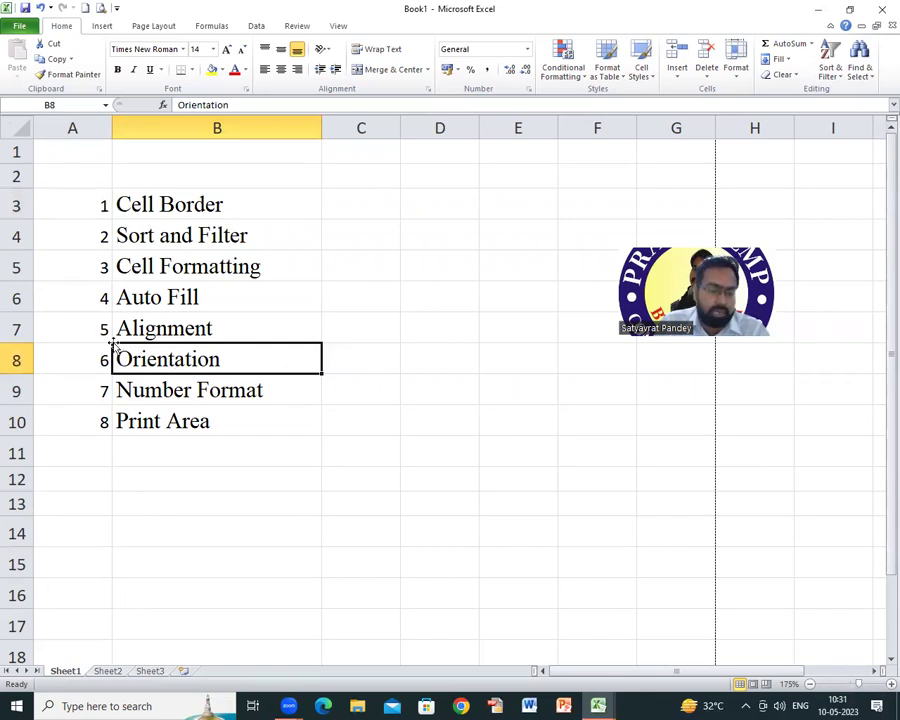
drag(72, 360, 240, 360)
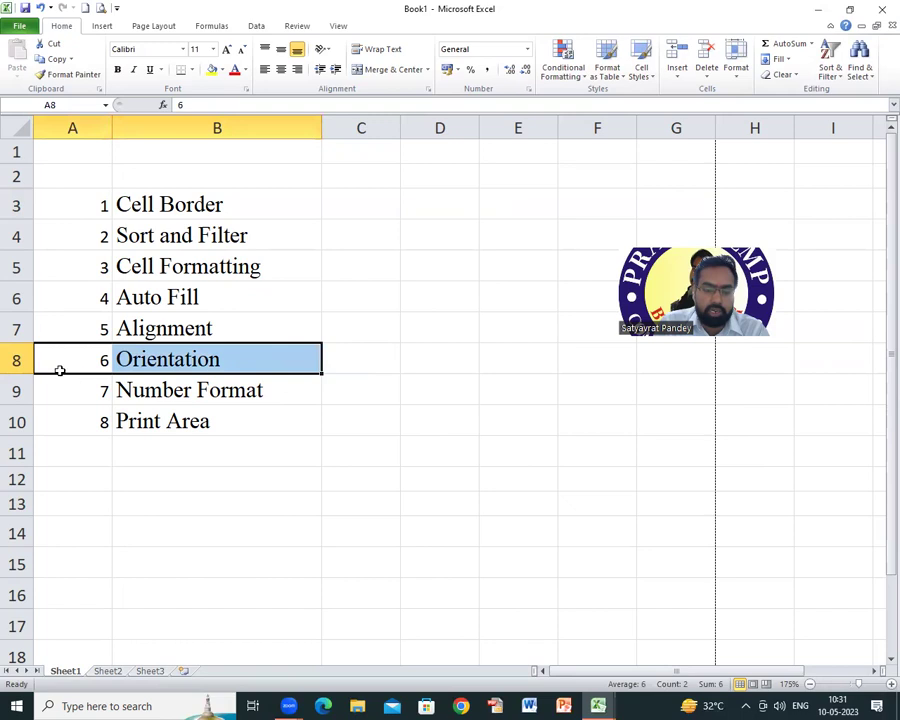
click(361, 364)
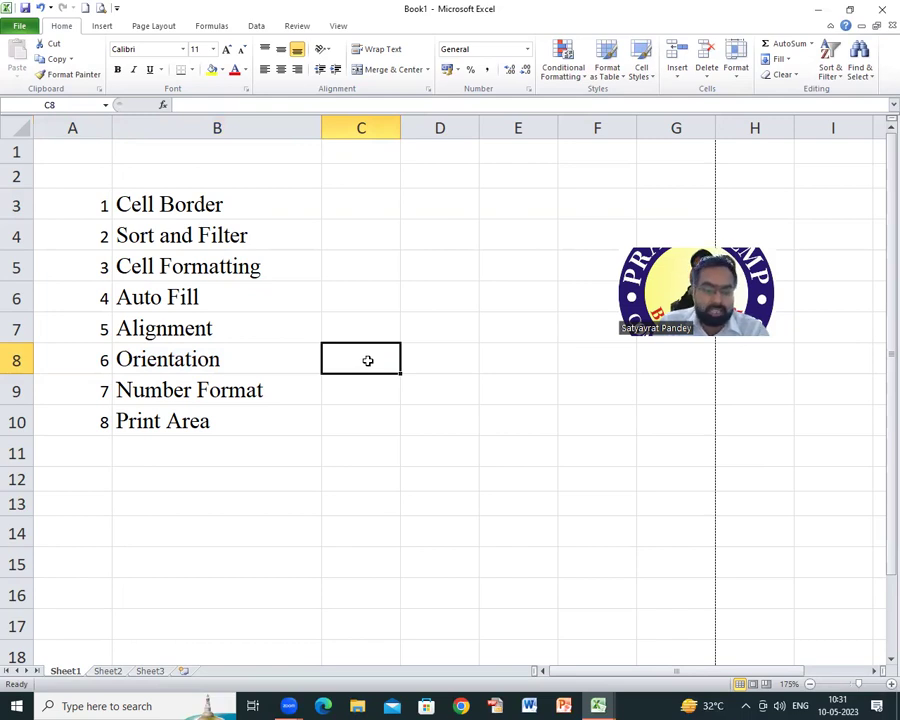
click(168, 393)
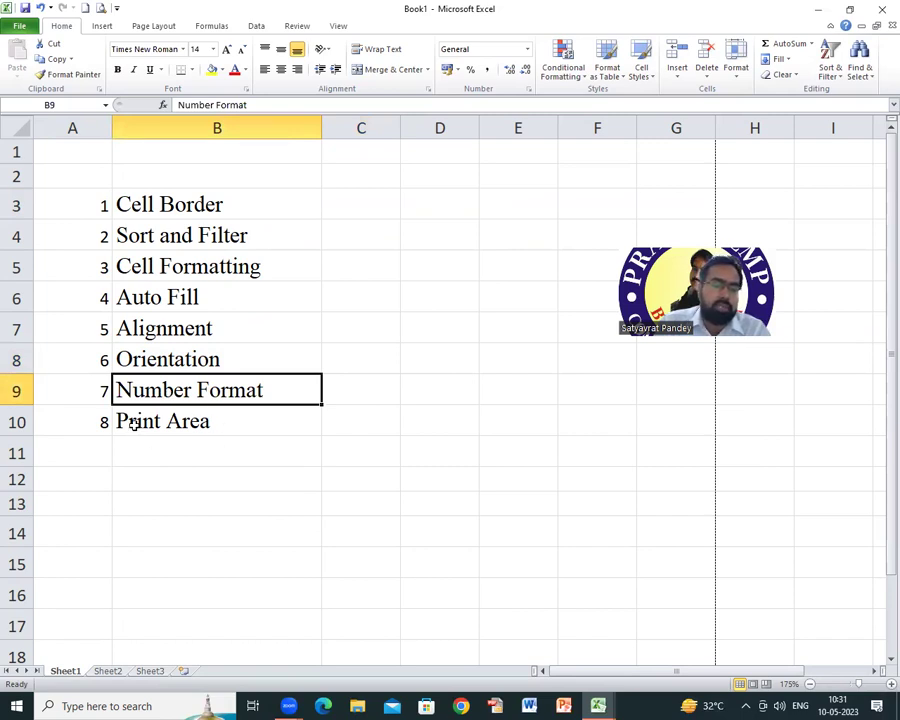
click(133, 420)
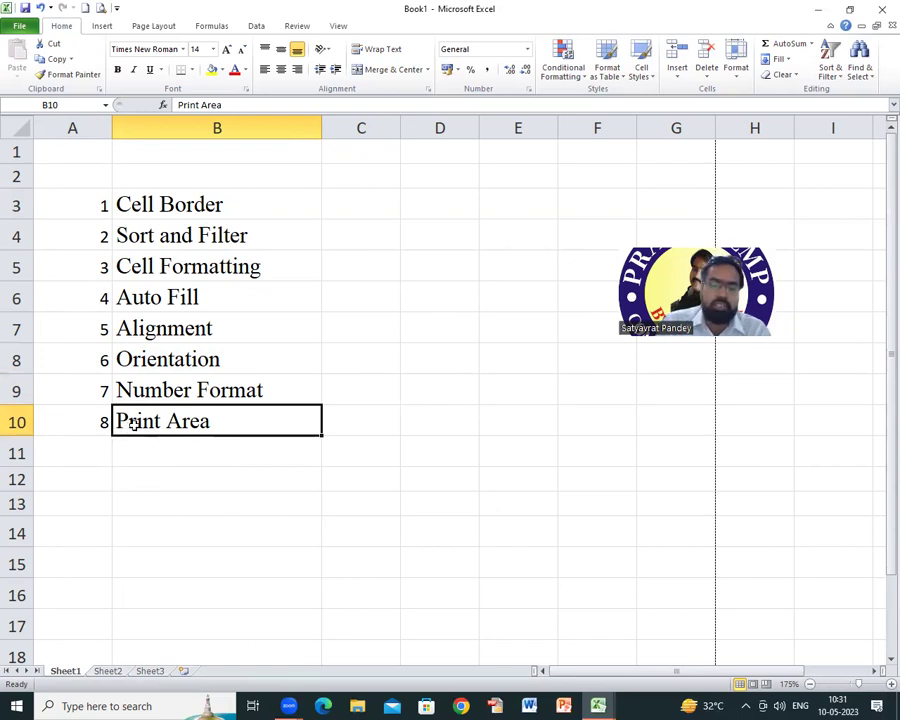
click(176, 204)
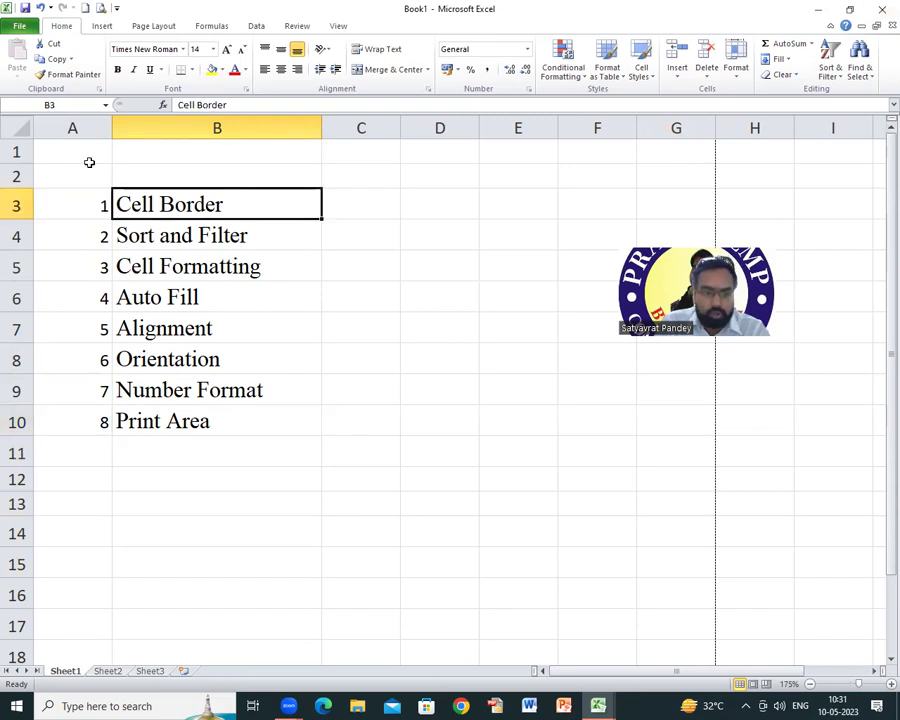
drag(48, 160, 534, 536)
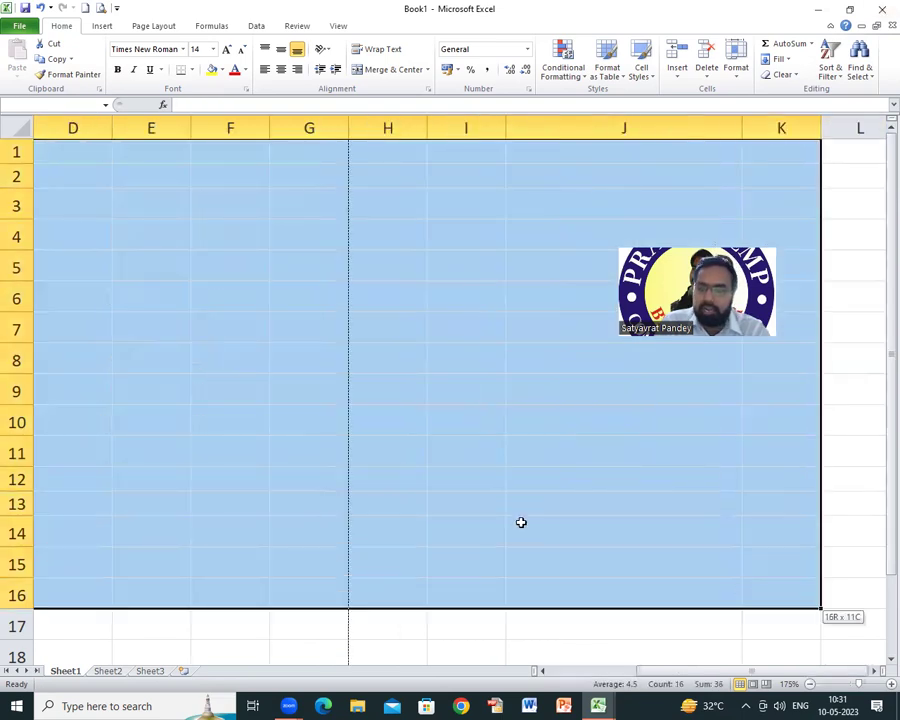
click(530, 504)
drag(741, 676, 293, 559)
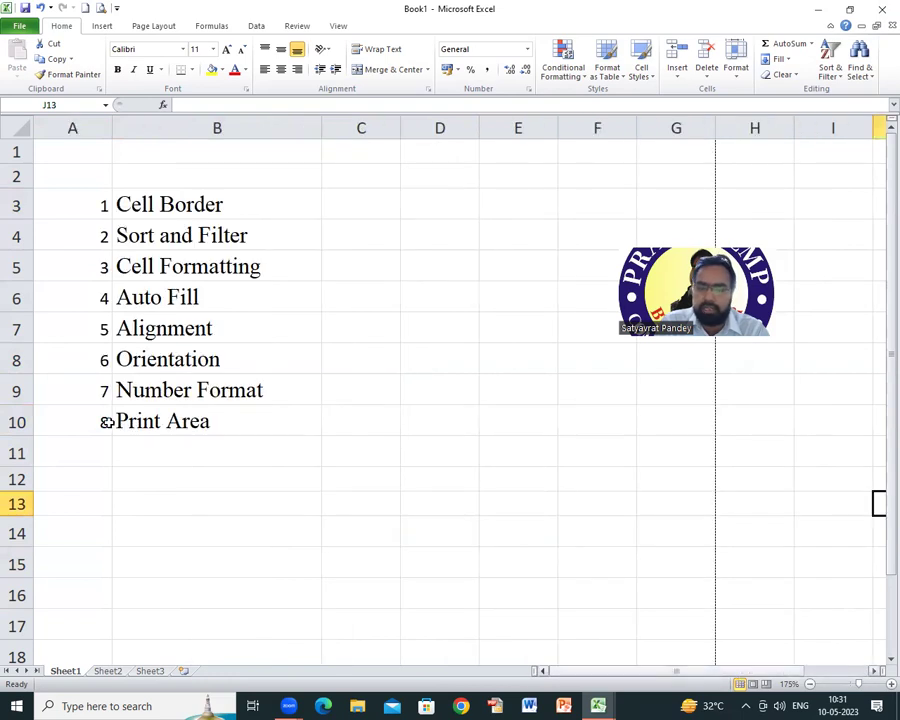
click(110, 460)
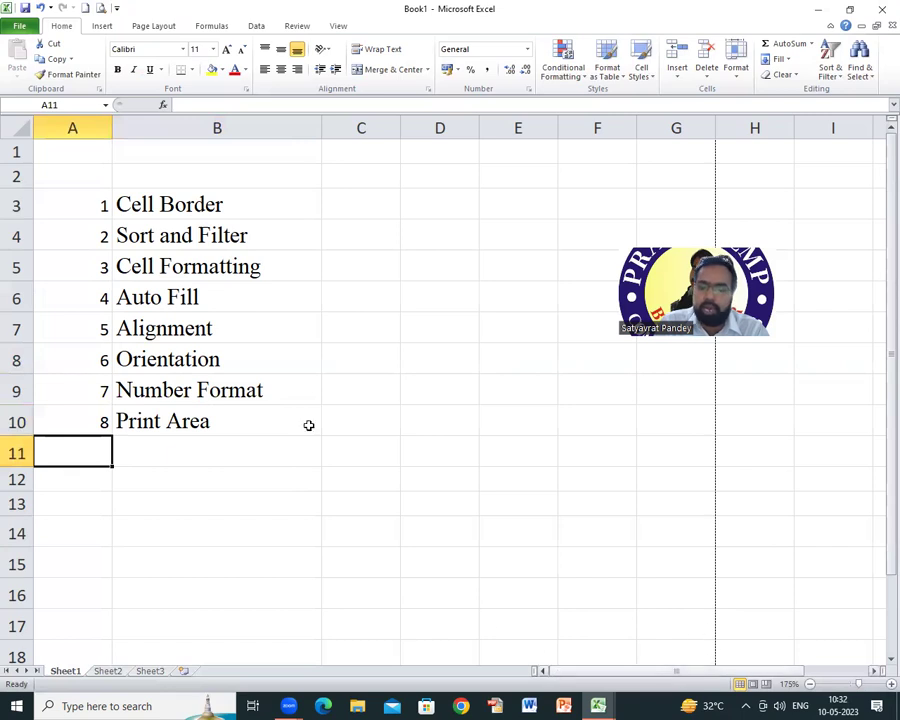
click(190, 297)
drag(88, 204, 258, 421)
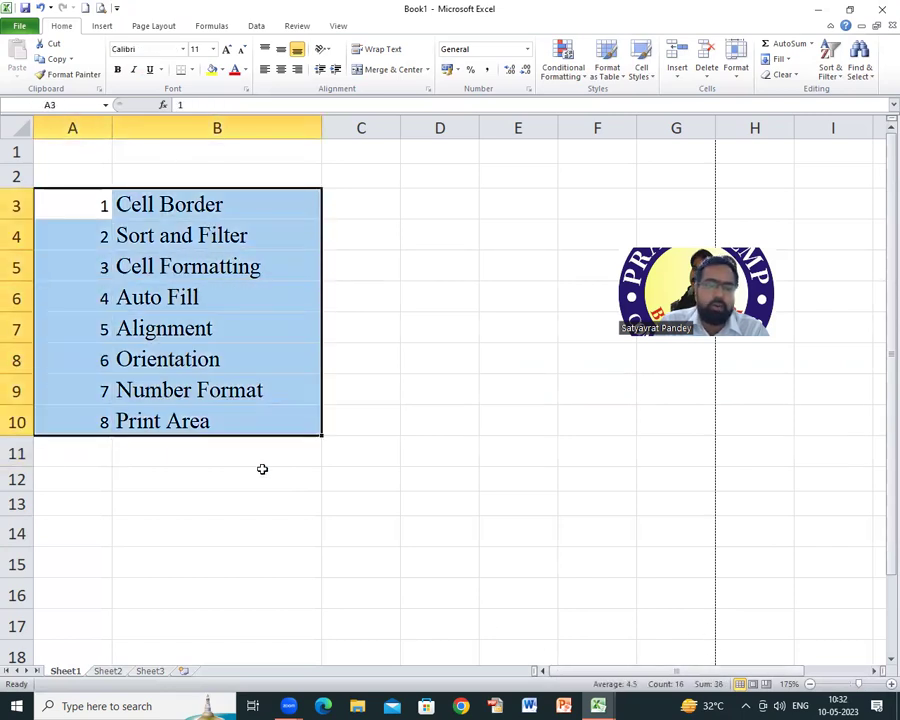
click(256, 478)
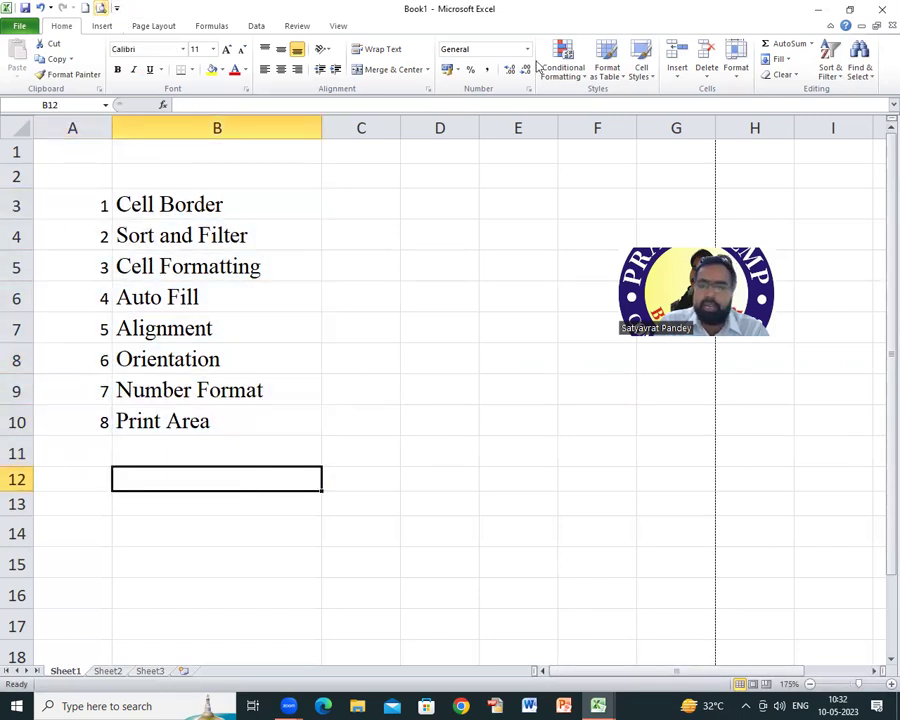
Step: Check the topic list in print preview, then return to the worksheet
click(207, 229)
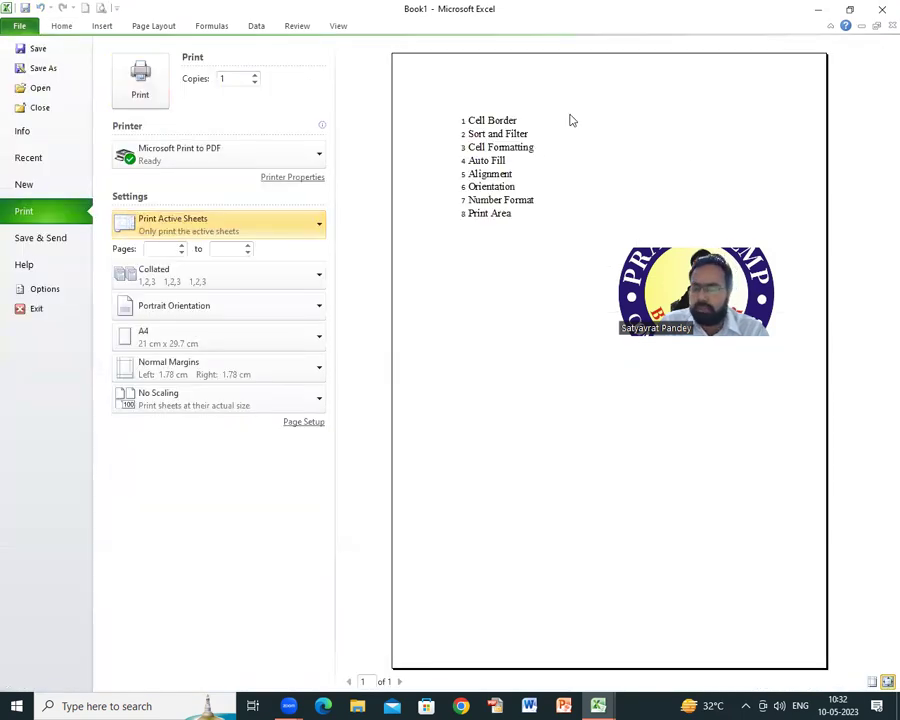
click(62, 27)
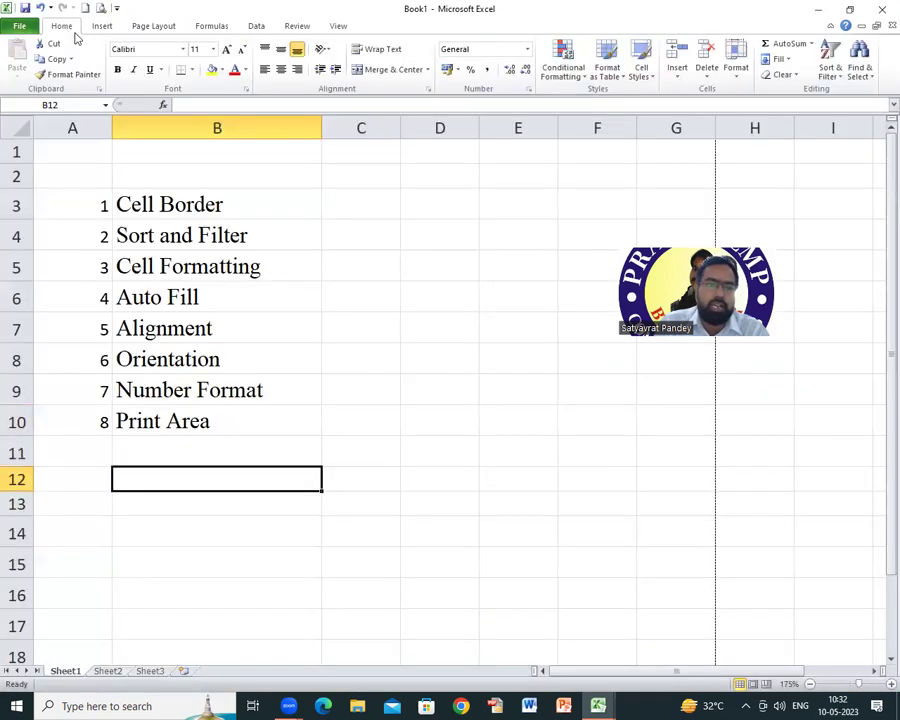
click(219, 266)
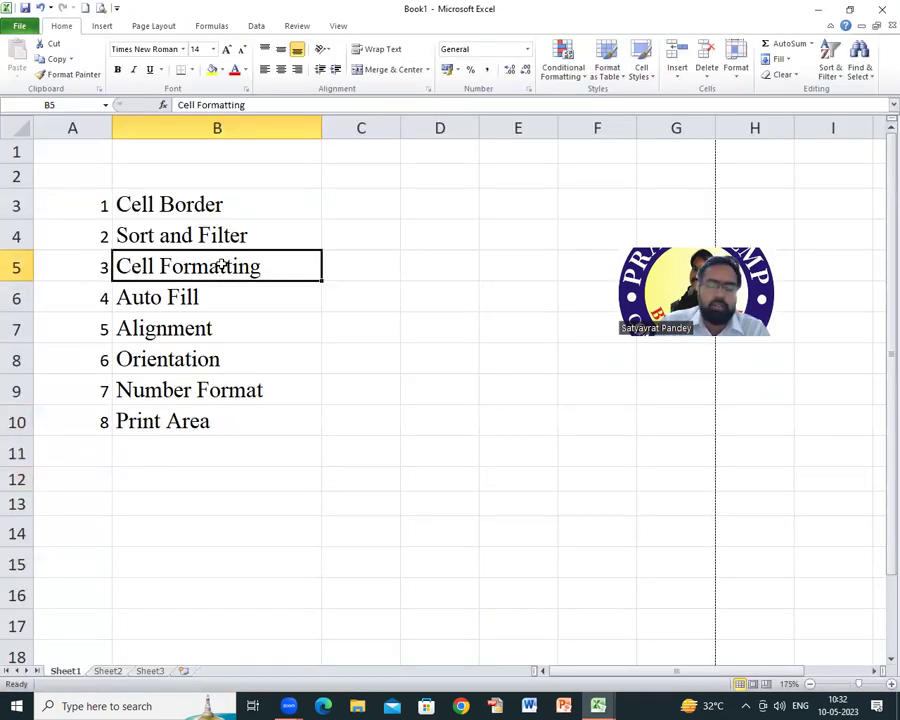
Step: Apply All Borders to A3:B10 and confirm the bordered table in print preview
drag(104, 202, 259, 413)
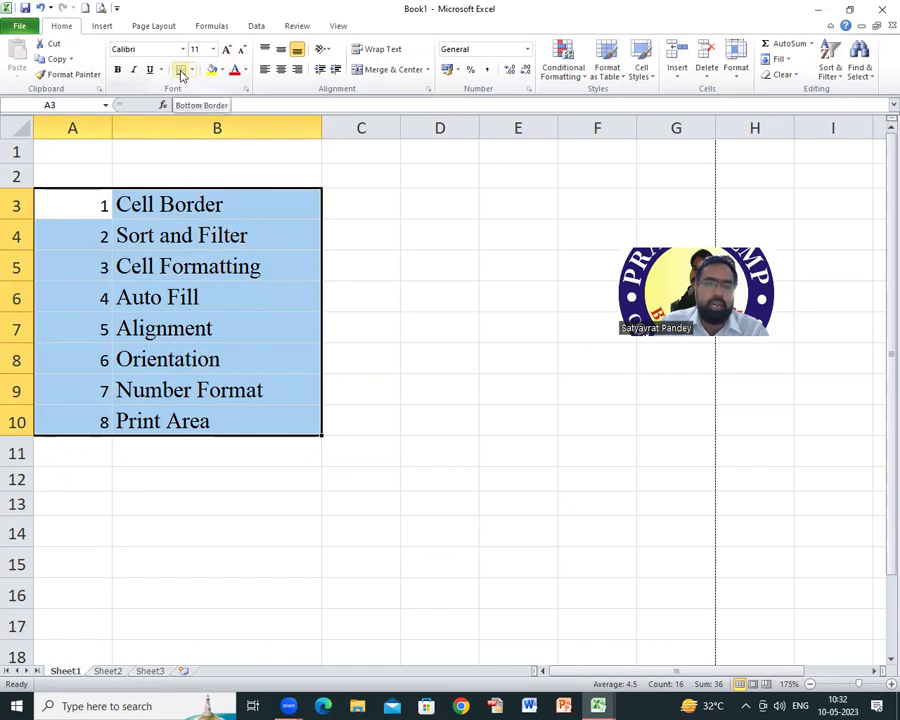
click(193, 71)
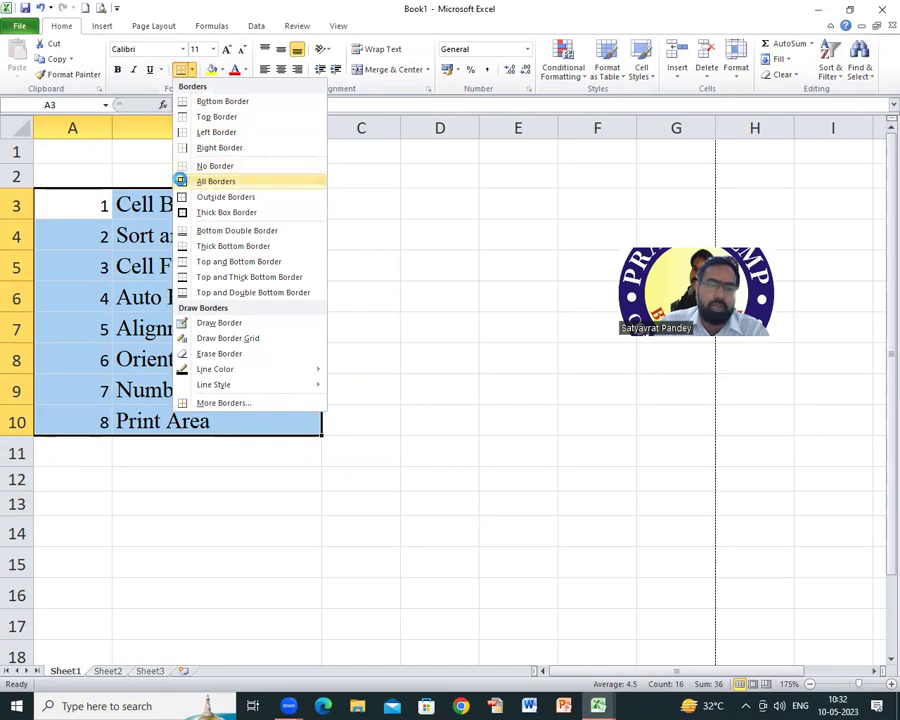
click(184, 182)
click(285, 392)
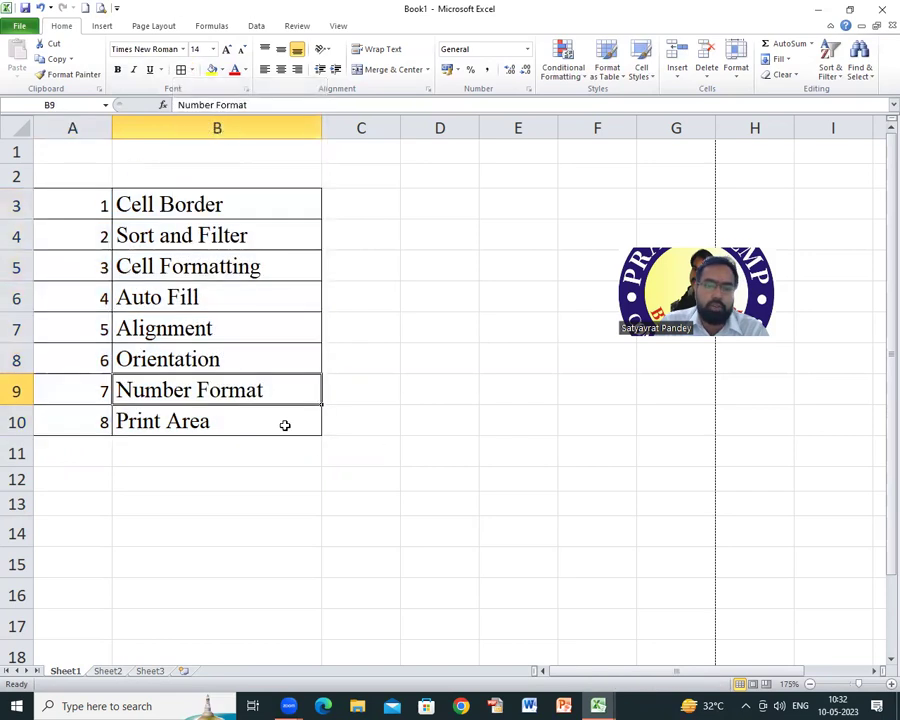
click(101, 10)
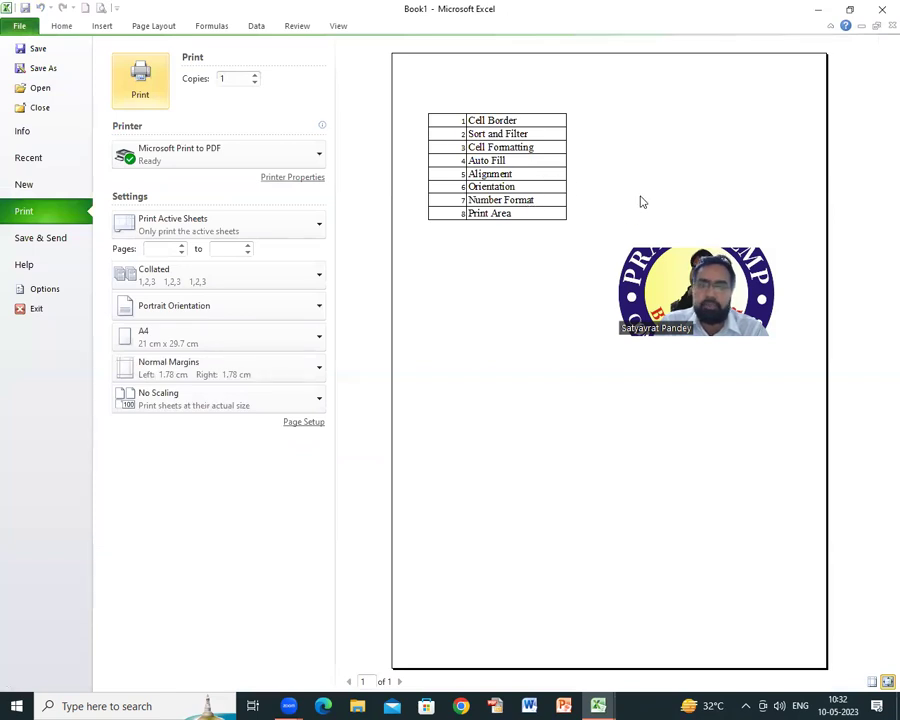
click(60, 27)
Step: Remove all borders from the topic list A3:B10 with No Border
drag(80, 204, 285, 415)
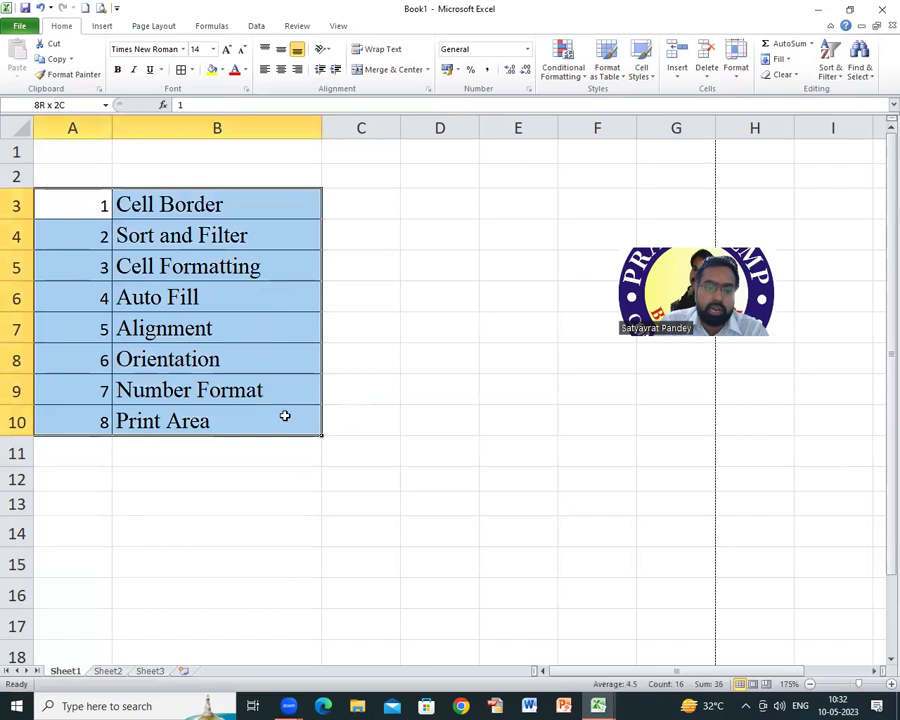
click(191, 69)
click(208, 165)
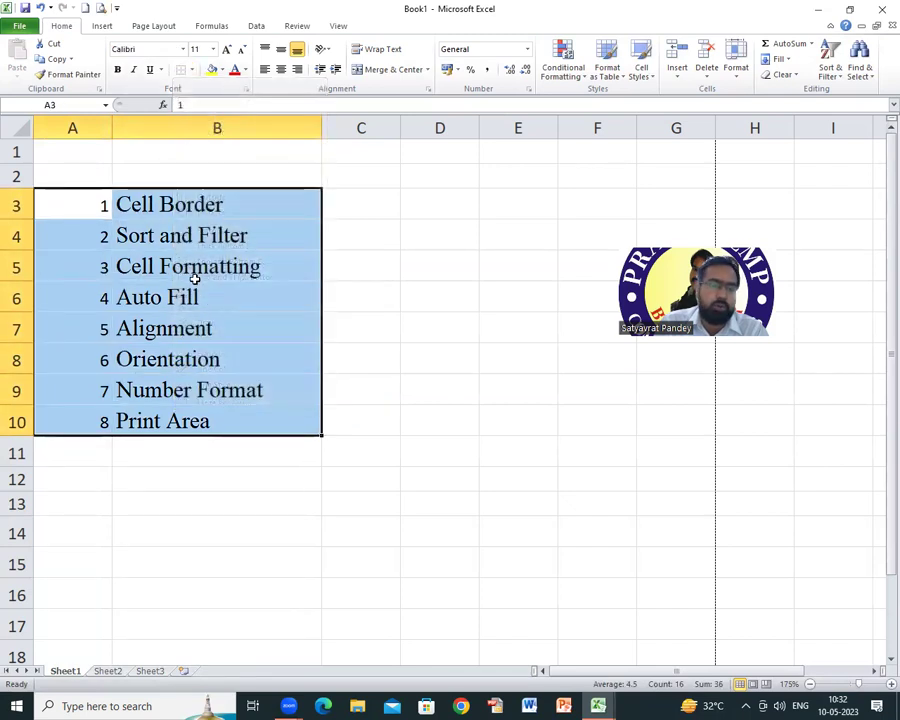
click(194, 272)
Step: Add a bottom border under A3:B3 and check it in print preview
drag(106, 204, 210, 204)
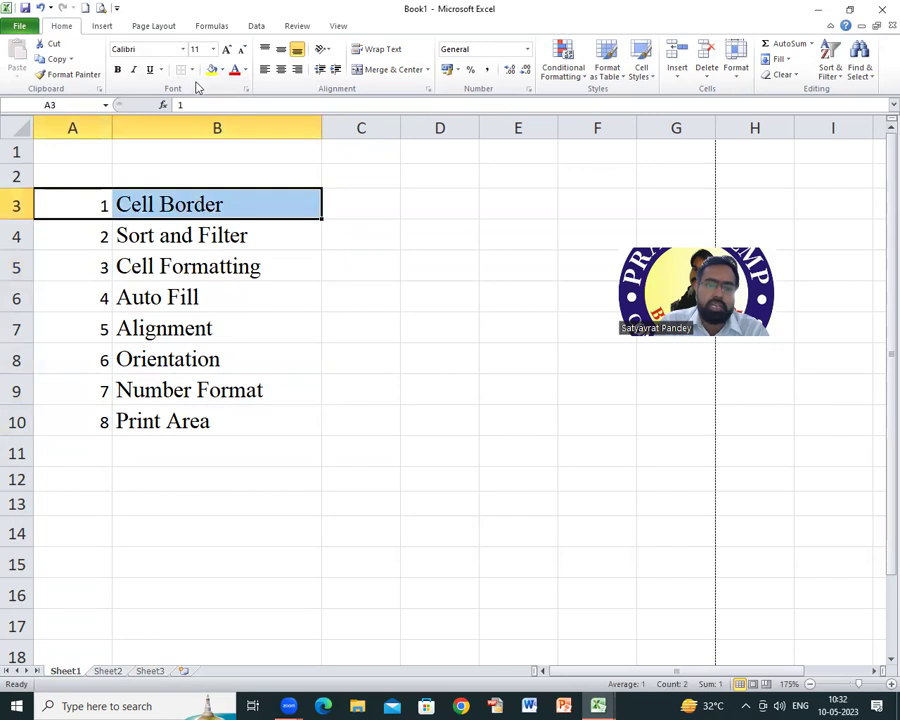
click(191, 69)
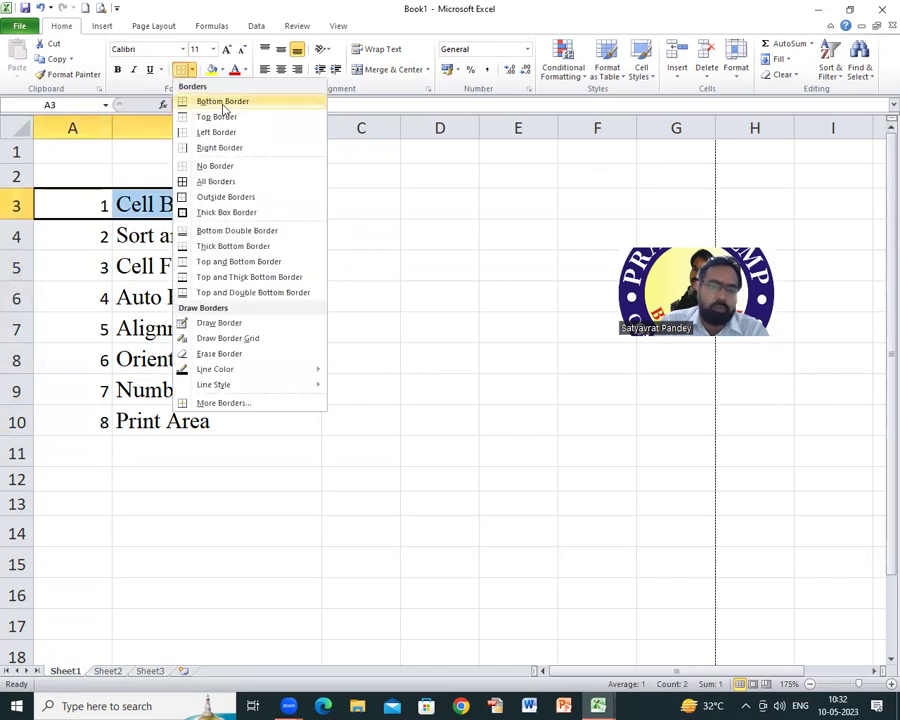
click(223, 104)
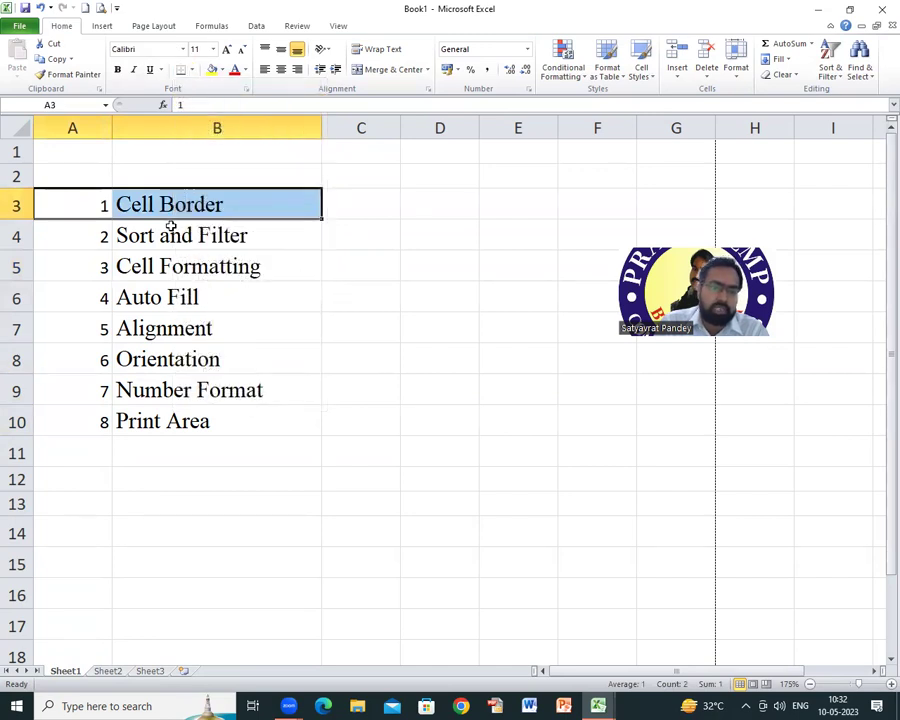
click(165, 232)
click(100, 10)
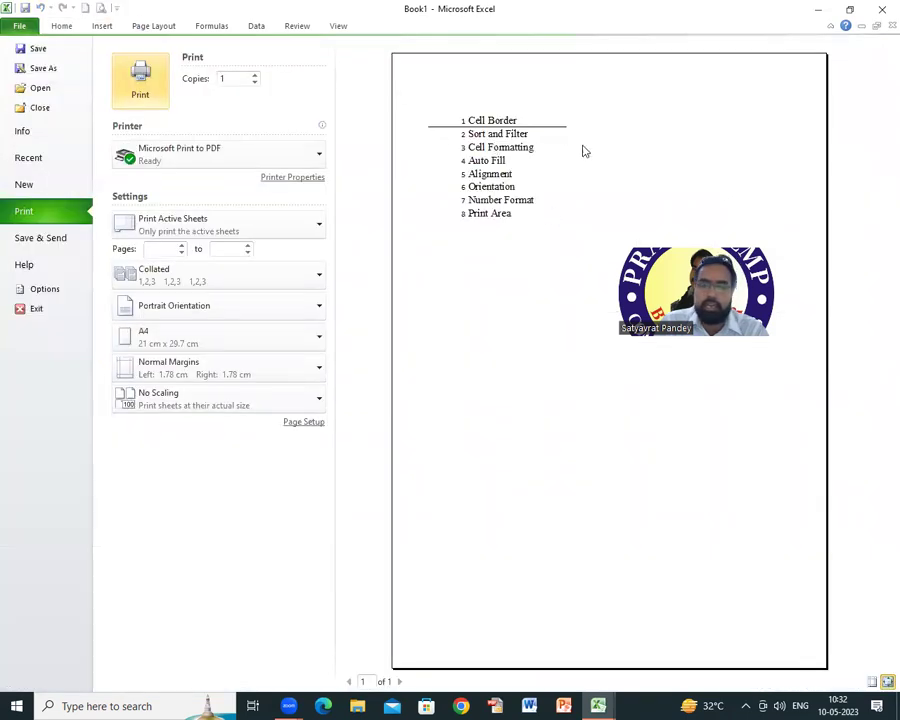
click(66, 27)
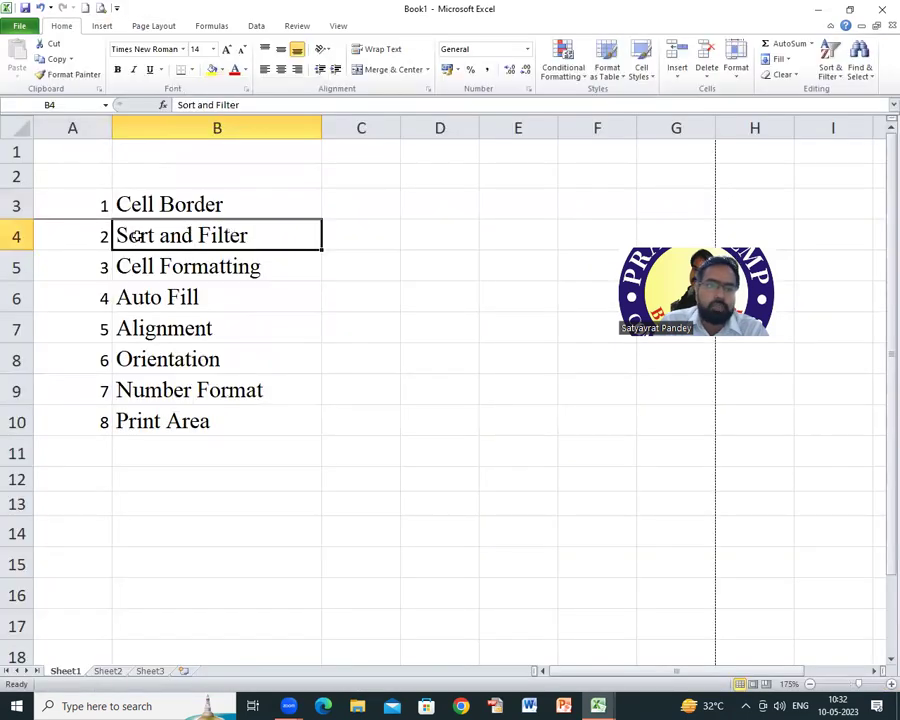
Step: Add a right border to the Sort and Filter cell B4 and preview it
click(192, 70)
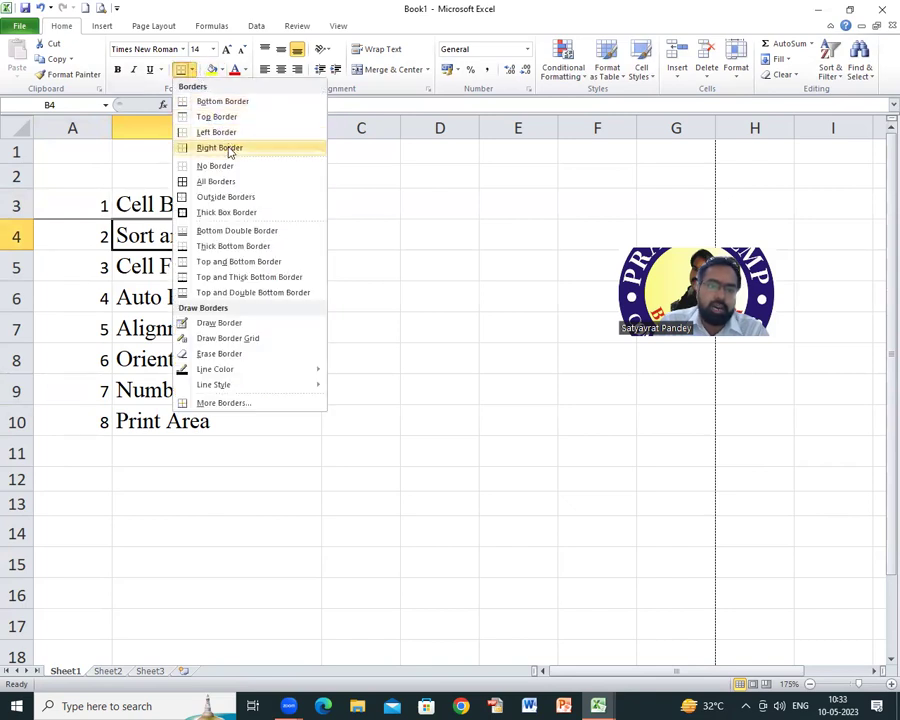
click(230, 148)
click(101, 8)
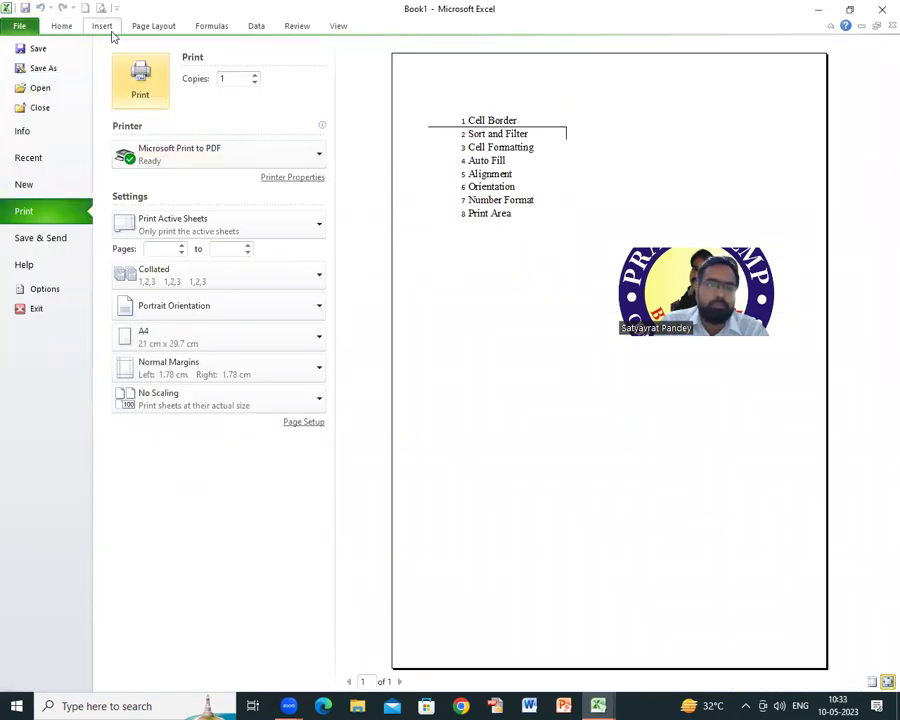
click(55, 26)
click(191, 69)
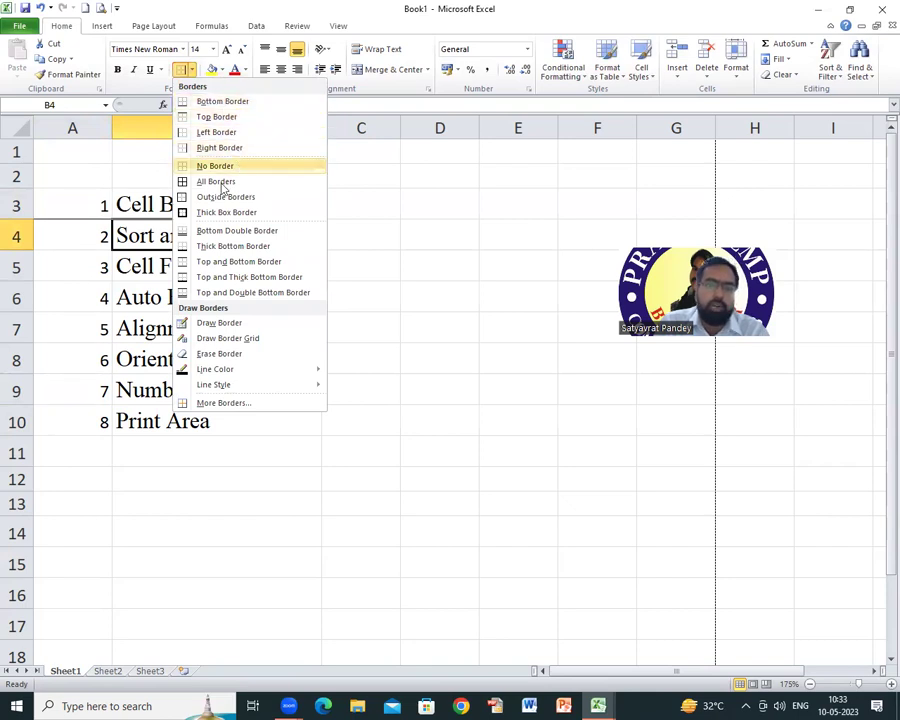
Step: Apply All Borders to the topic list A3:B10
click(143, 305)
drag(94, 210, 216, 422)
click(189, 69)
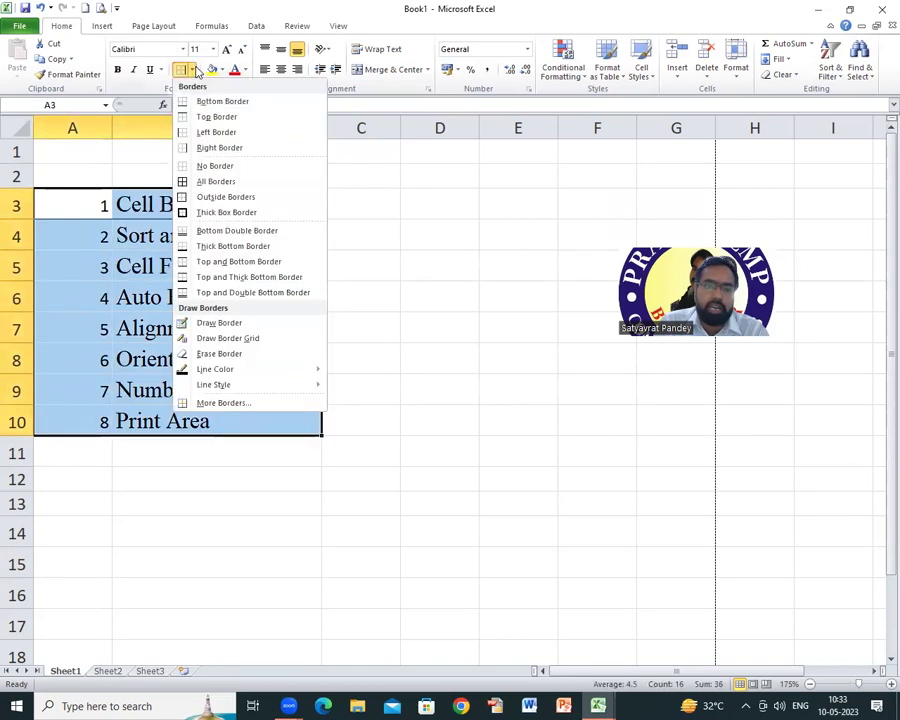
click(219, 183)
click(200, 322)
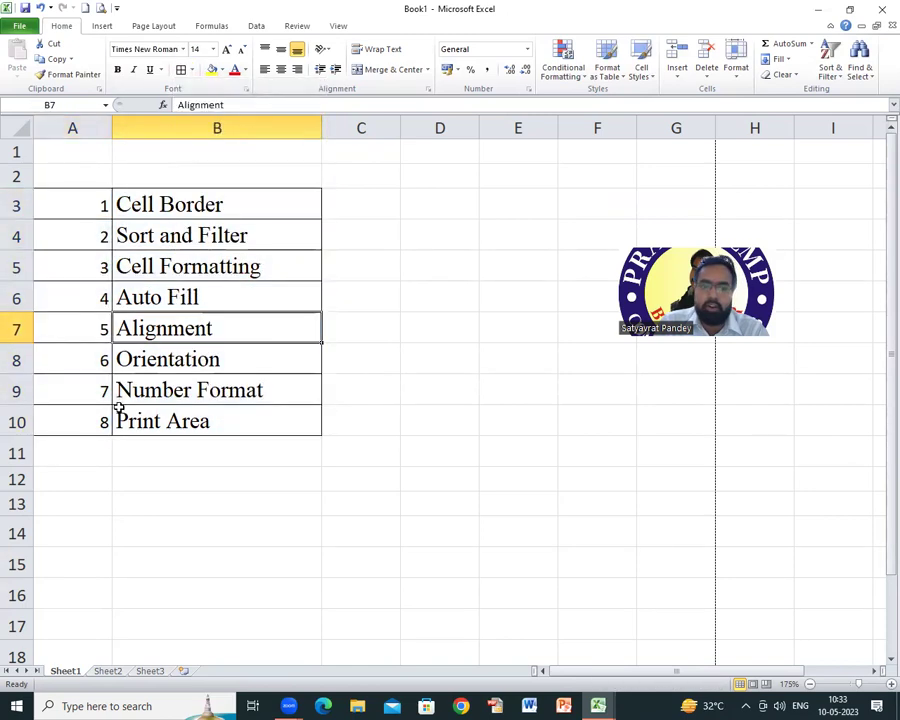
Step: Add a Thick Box Border around A3:B10 and check it in print preview
drag(62, 207, 225, 425)
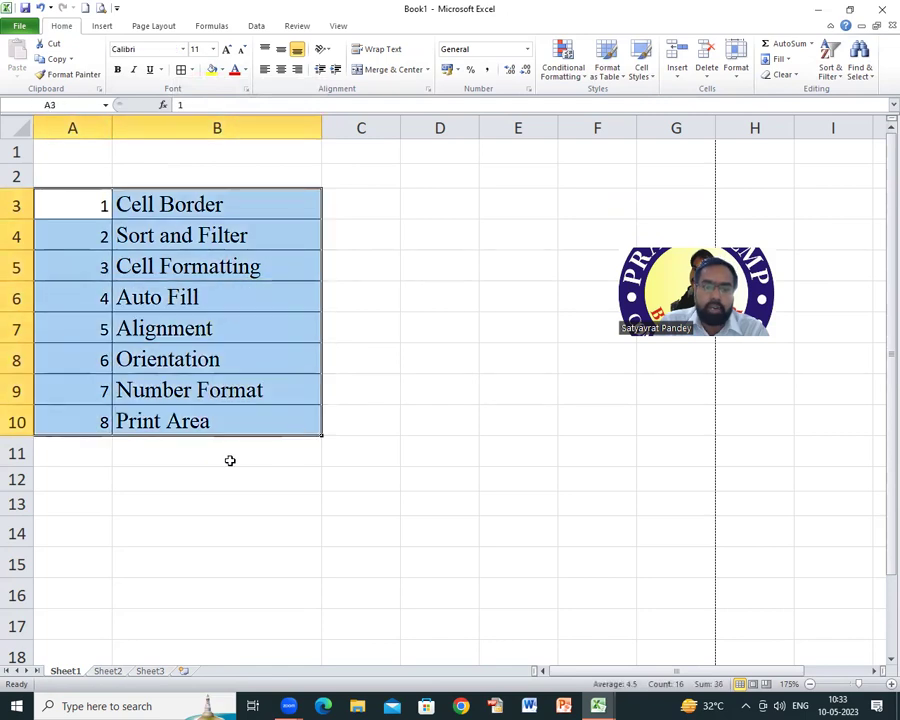
click(193, 71)
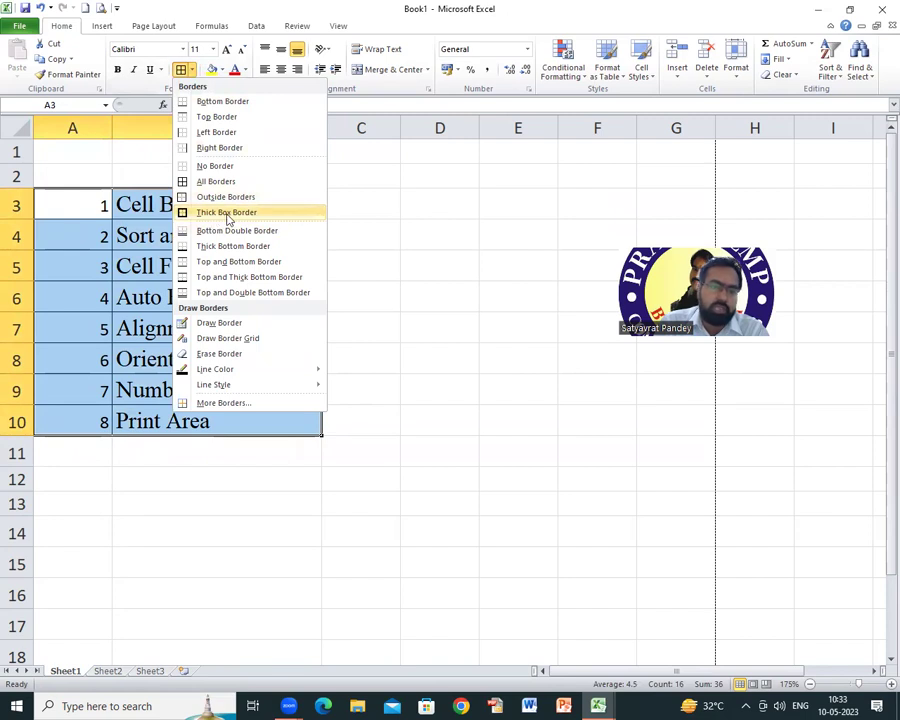
click(228, 213)
click(237, 487)
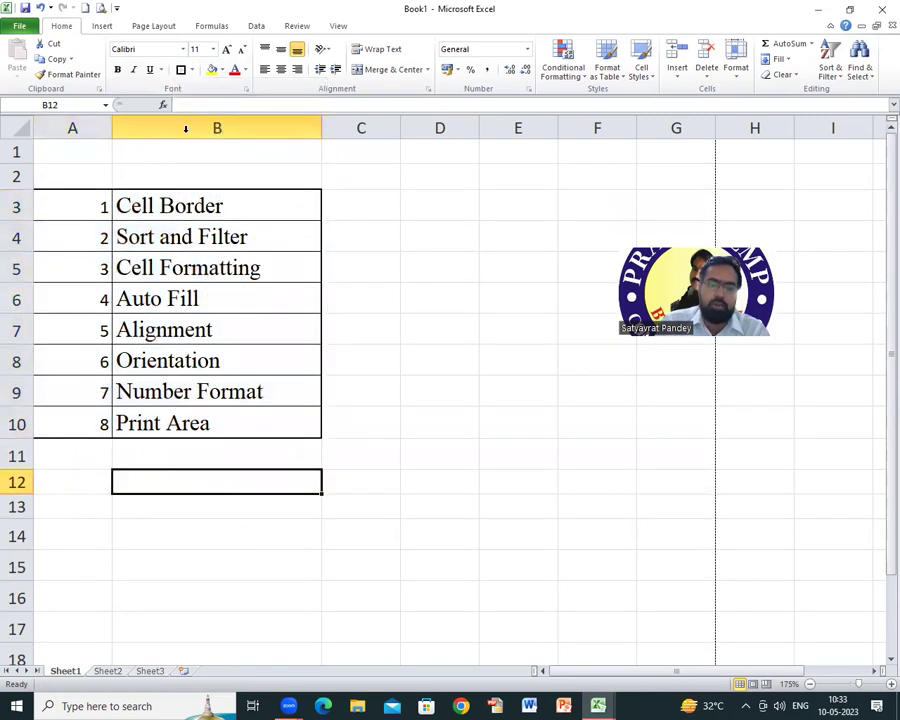
click(100, 9)
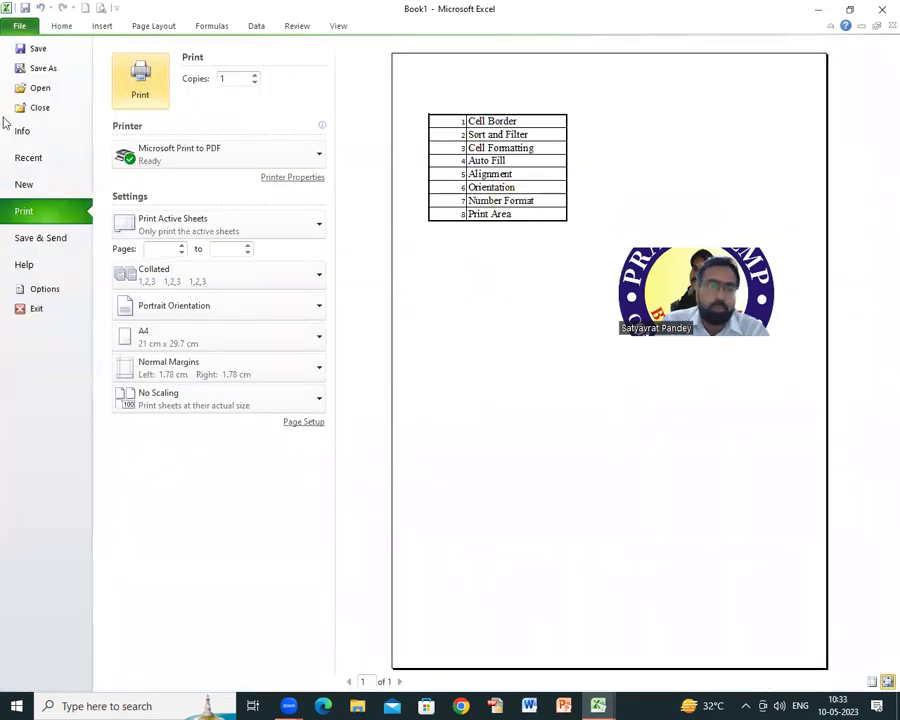
click(64, 26)
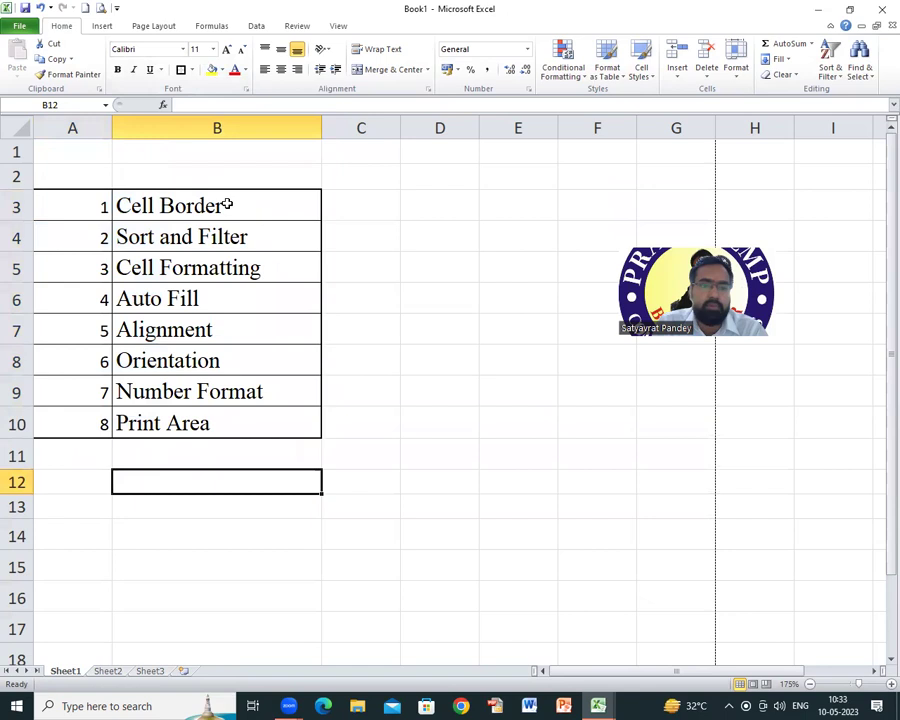
click(236, 203)
click(232, 244)
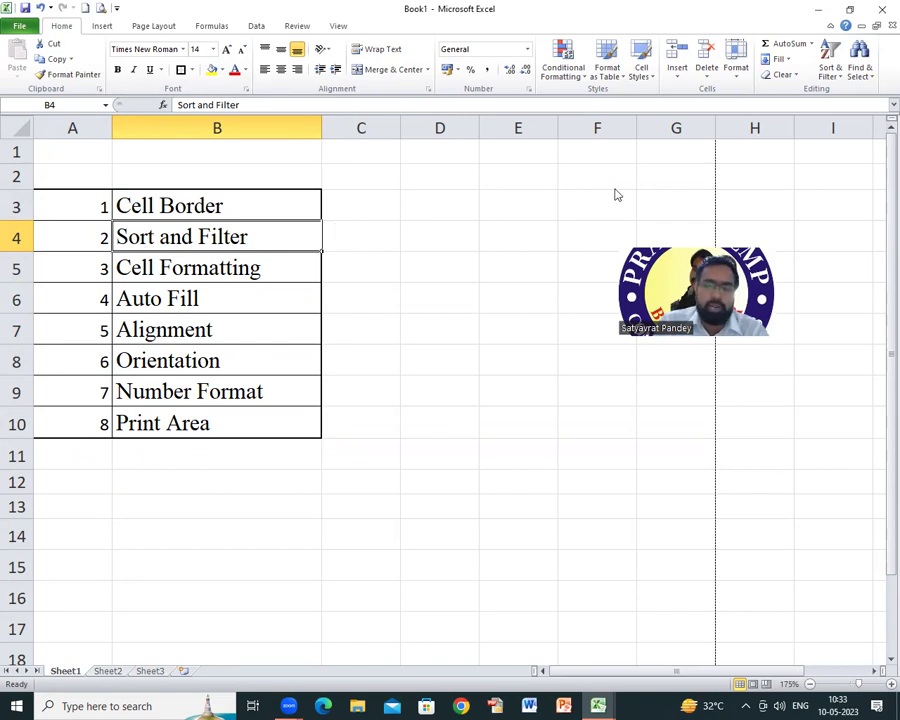
Step: Enter the column headings S.No., Name and Class in A2:C2
click(361, 211)
click(82, 184)
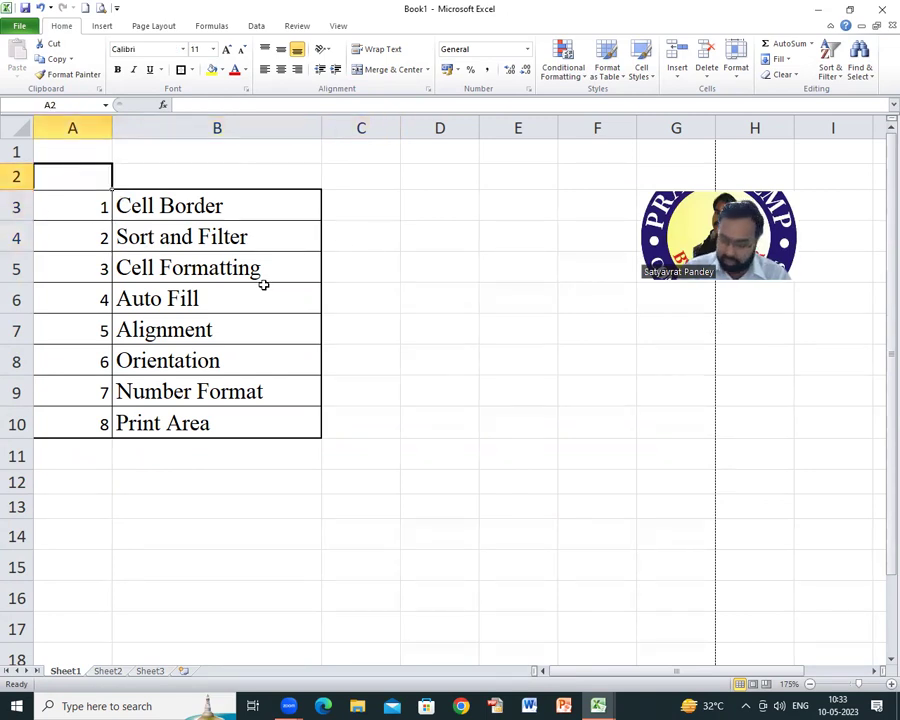
text(S.Mo.)
key(Tab)
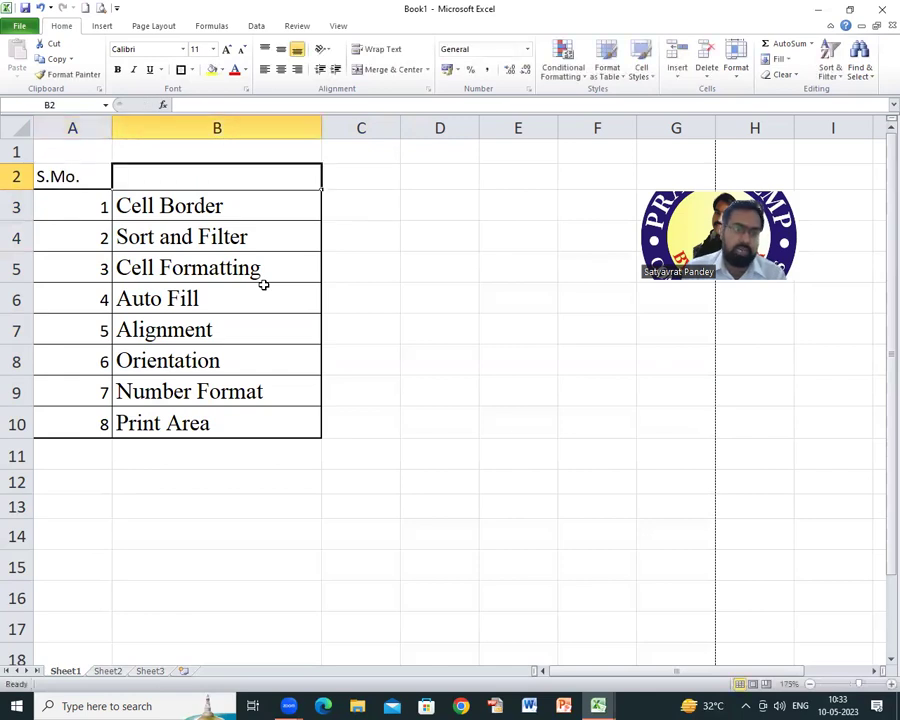
key(Left)
key(F2)
key(BackSpace)
key(BackSpace)
key(BackSpace)
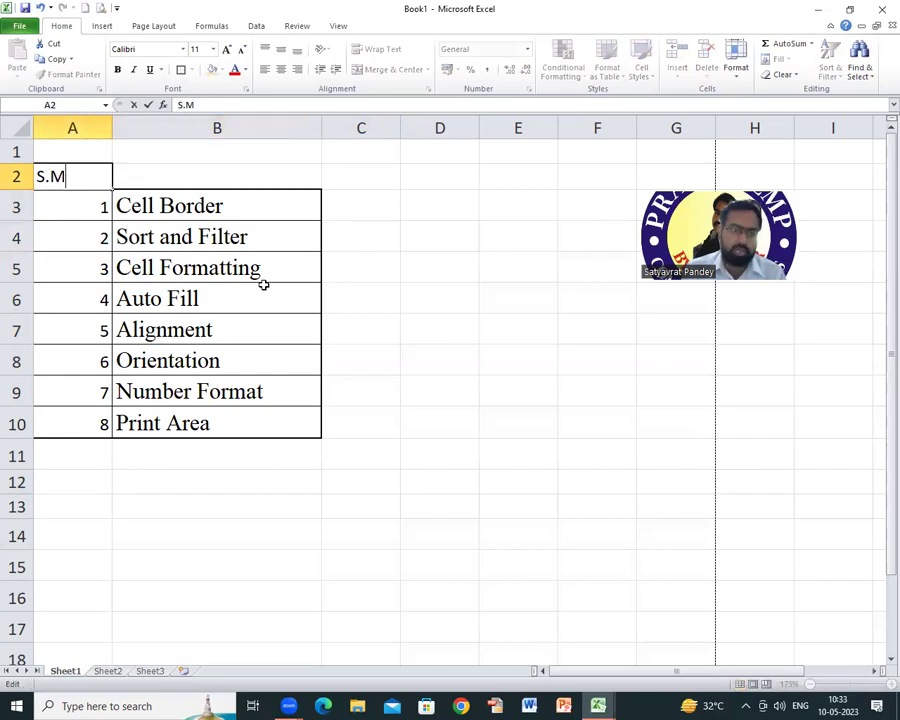
text(No.)
key(Tab)
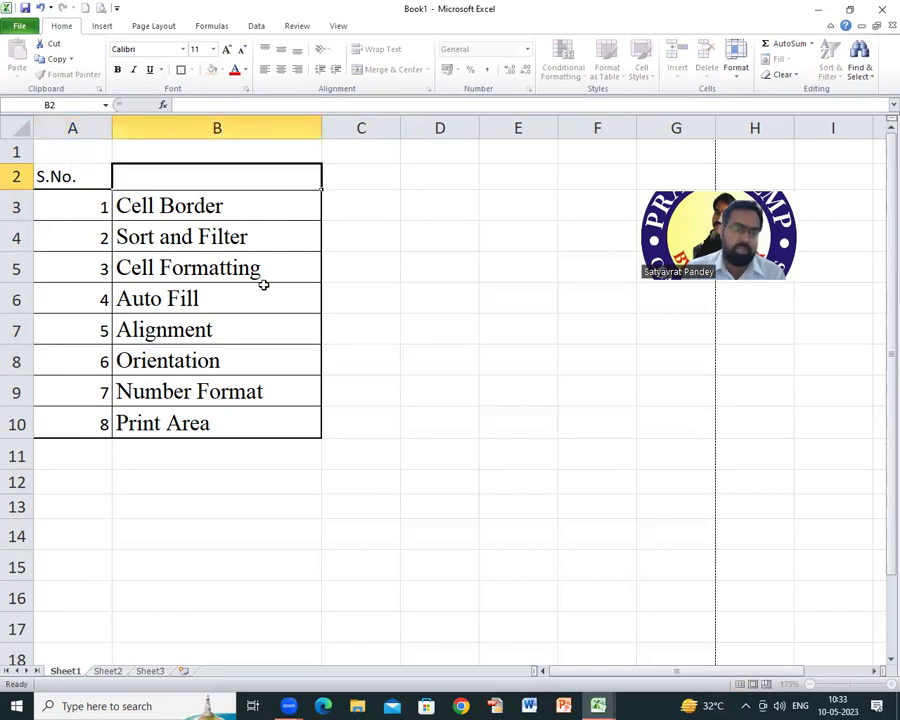
text(Name)
key(Tab)
text(CV)
key(BackSpace)
text(L)
key(BackSpace)
text(lass)
key(Tab)
Step: Fill the Class column C3:C10 with 4, 4, 5, 5, 6, 6, 7, 7
key(Return)
key(Up)
key(Right)
key(Right)
key(Down)
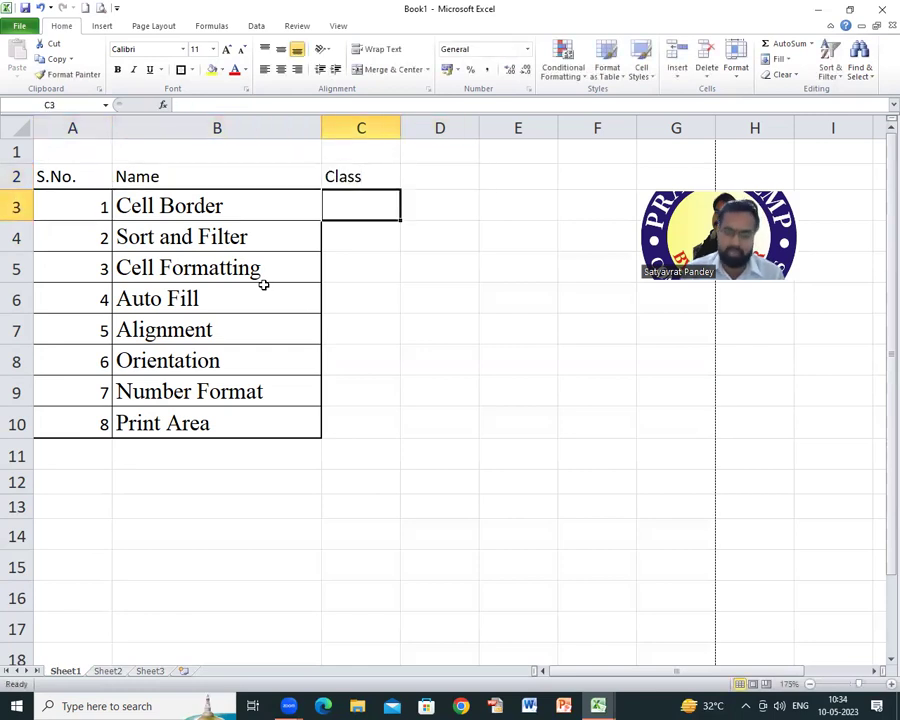
text(4)
key(Return)
text(4)
key(Return)
text(5)
key(Return)
text(5)
key(Return)
text(6)
key(Return)
text(6)
key(Return)
text(7)
key(Return)
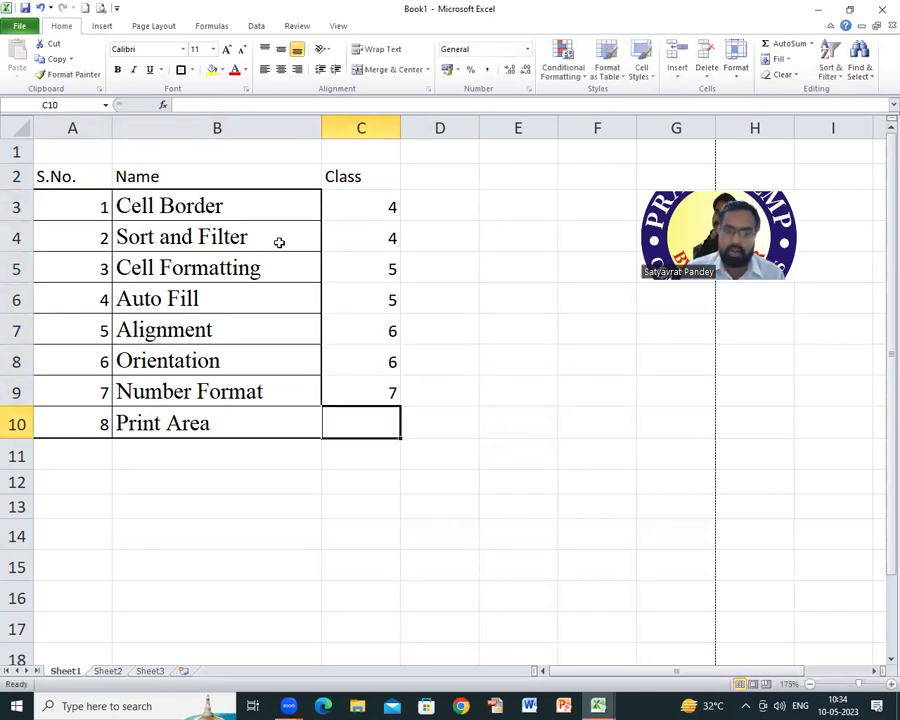
text(7)
key(Return)
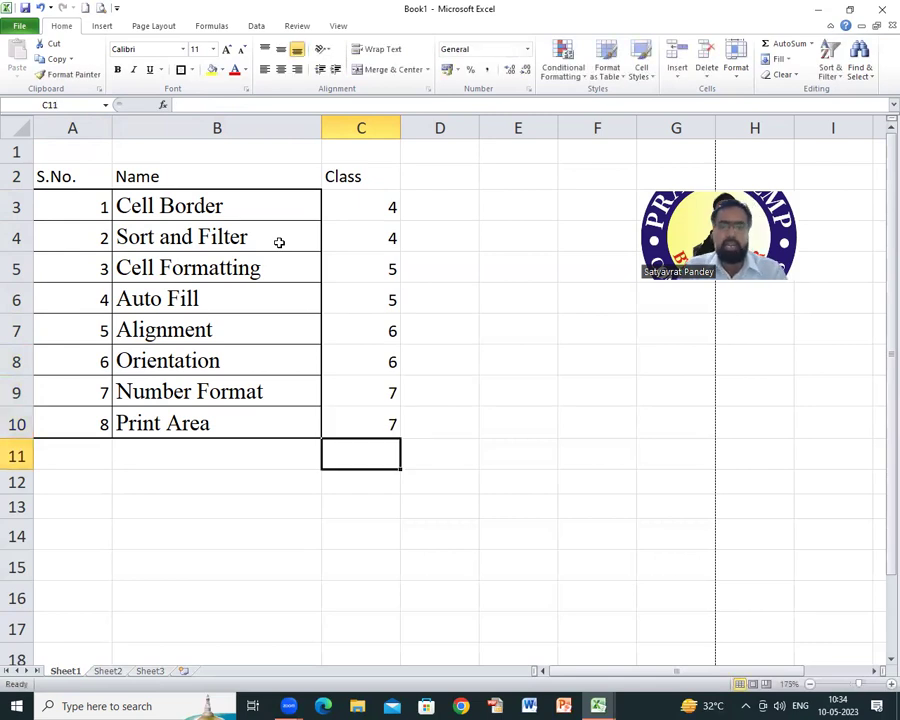
Step: Apply All Borders to the whole table A2:C10
drag(72, 176, 333, 412)
click(192, 69)
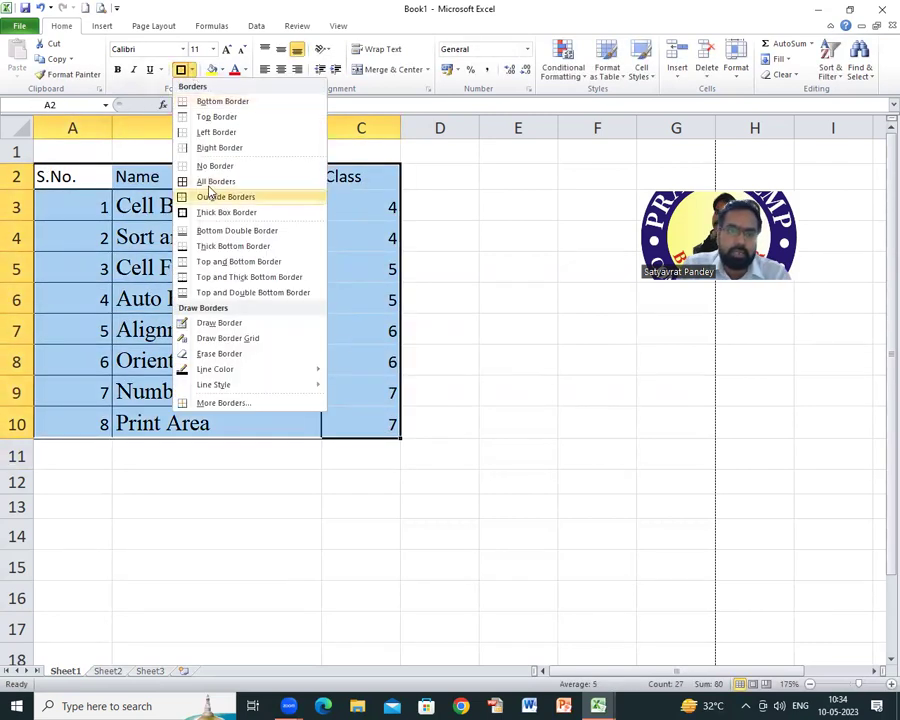
click(211, 179)
click(178, 236)
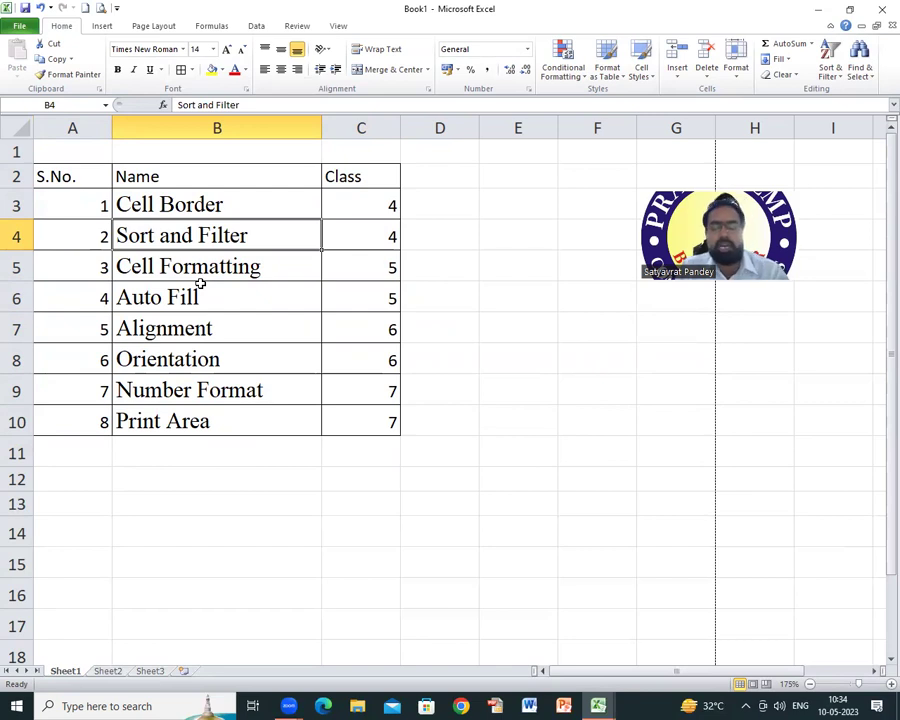
Step: Type the notes 'assending' and 'descending' into C12 and C13
click(390, 478)
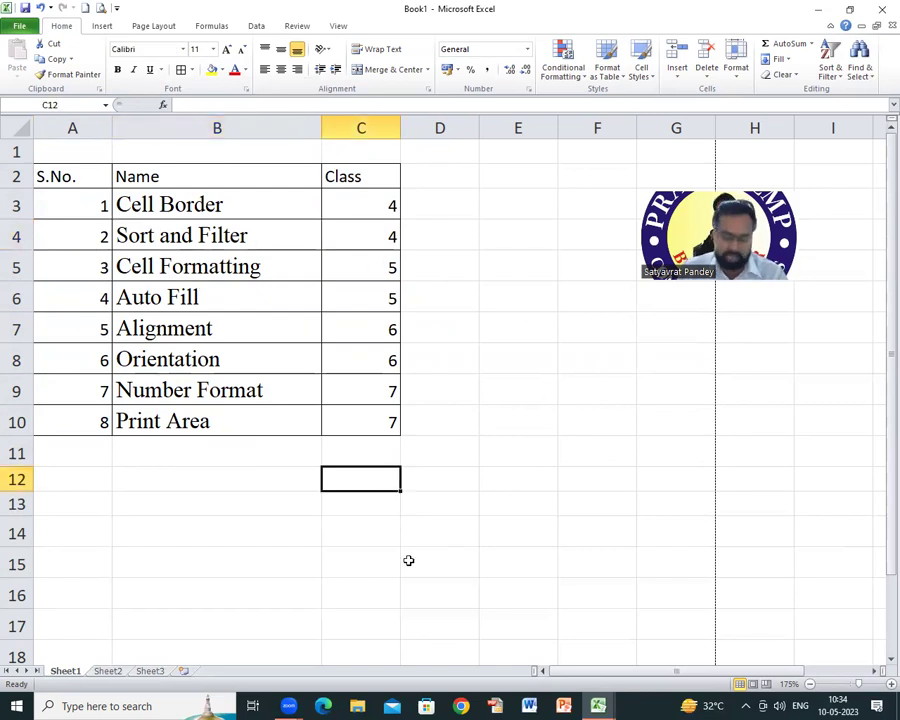
text(assending)
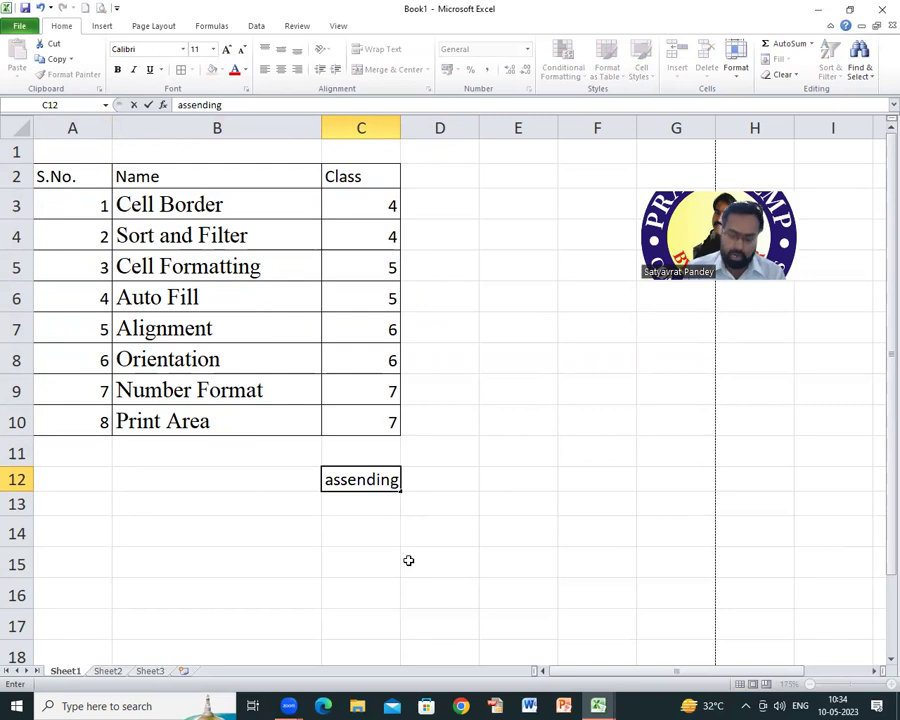
key(Return)
text(d)
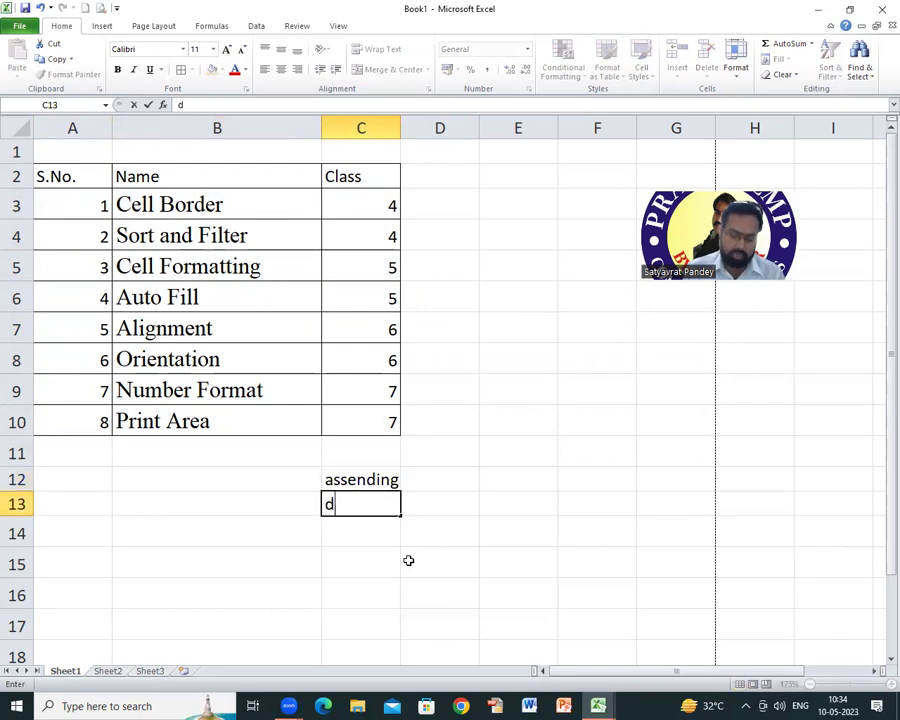
text(esc)
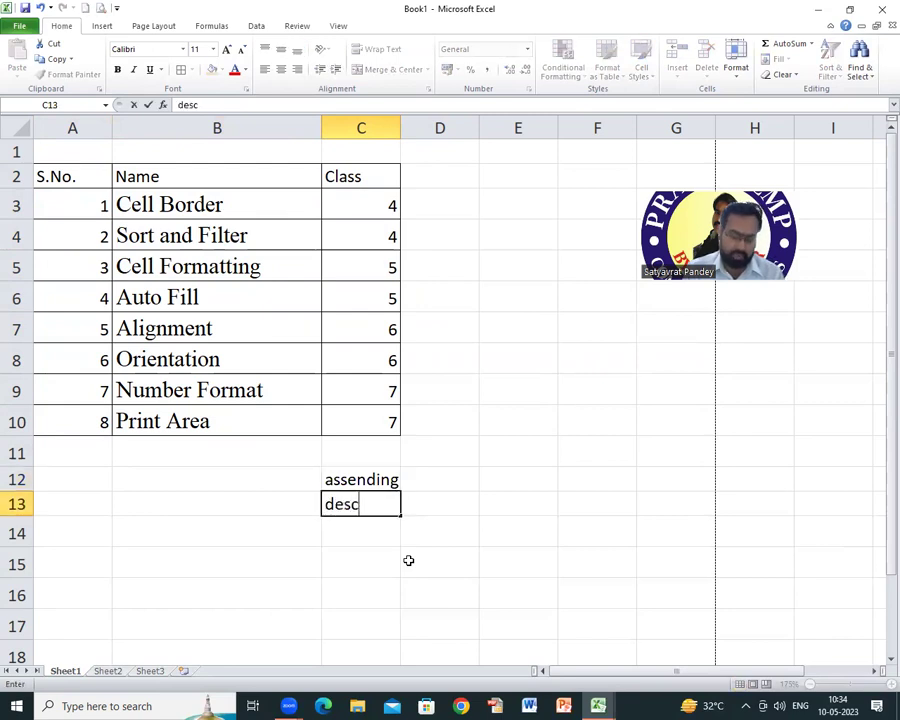
text(ending)
key(Return)
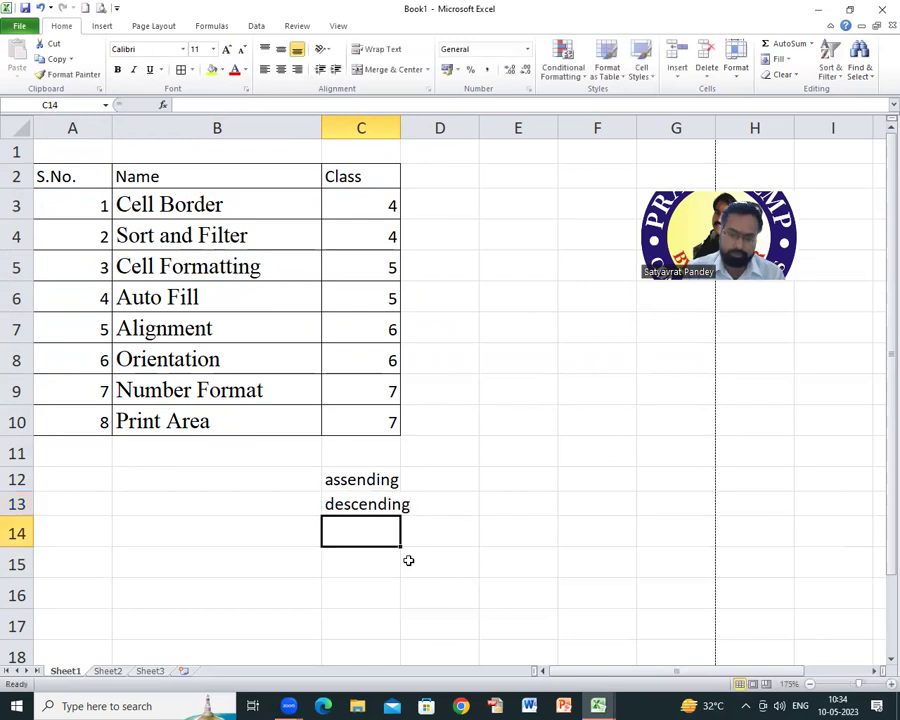
Step: Widen column C slightly and delete the notes in C12:C13
drag(401, 132, 426, 129)
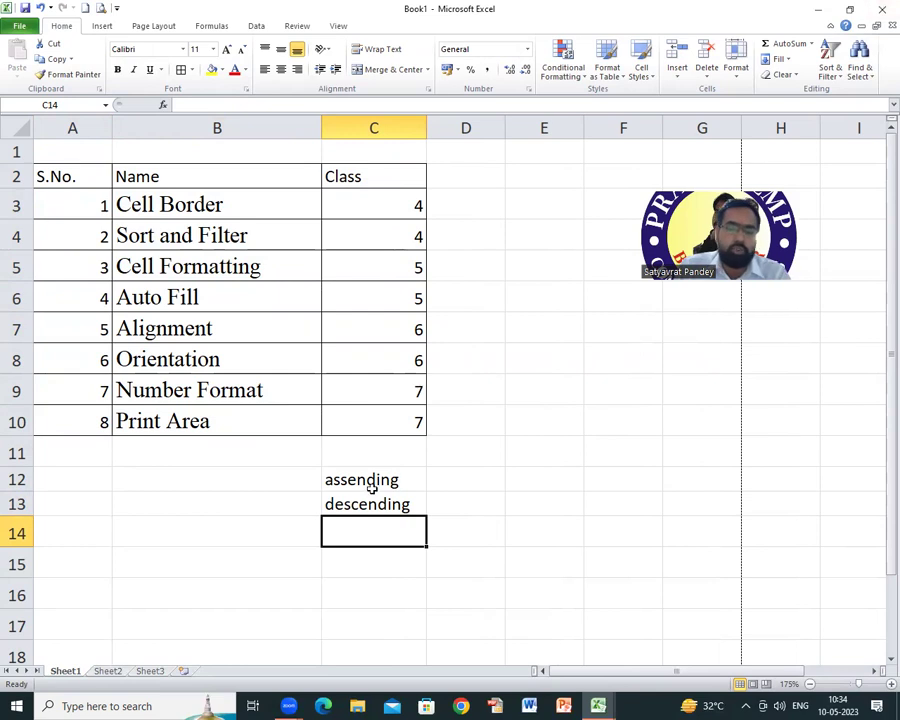
drag(372, 486, 378, 510)
key(Delete)
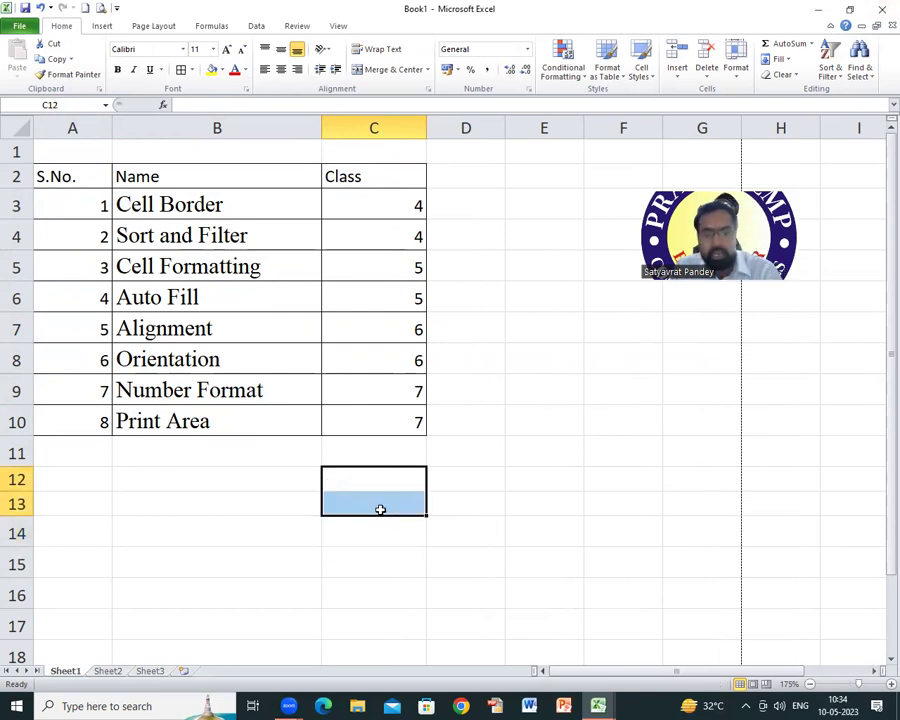
drag(70, 177, 386, 409)
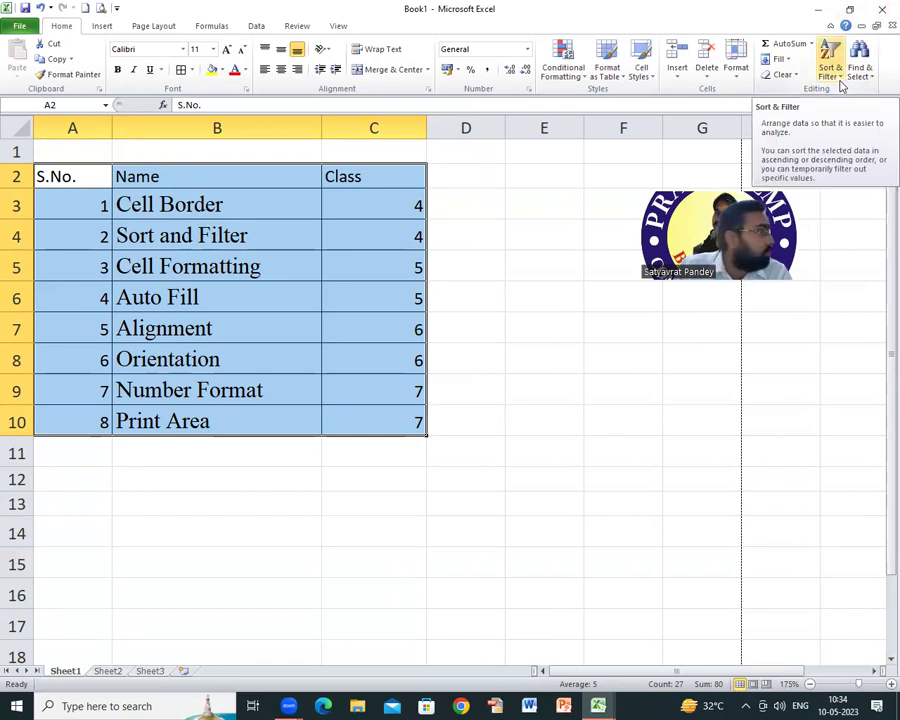
click(841, 77)
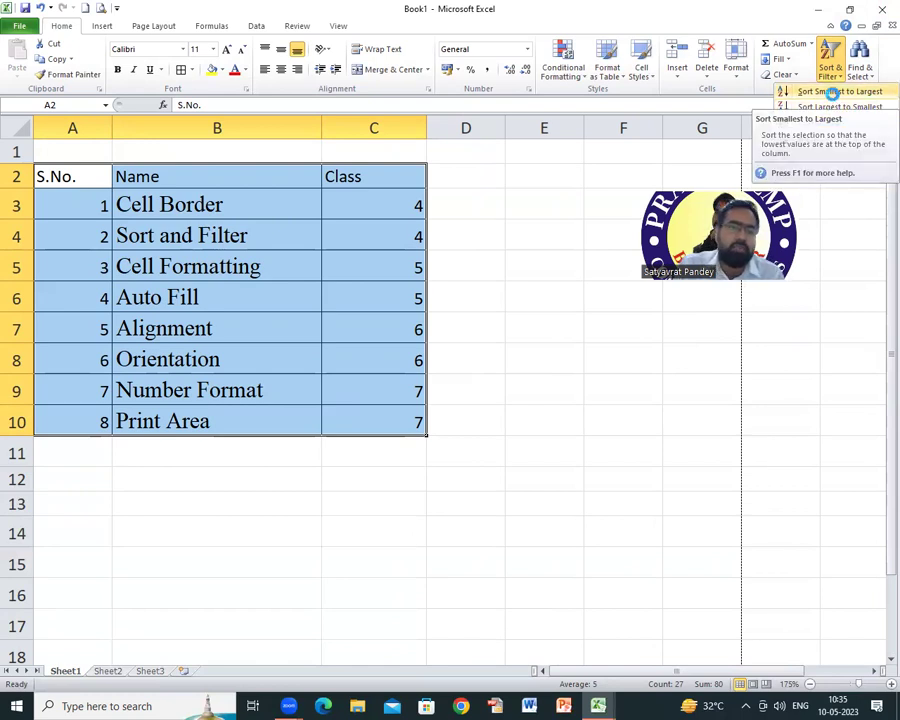
click(834, 93)
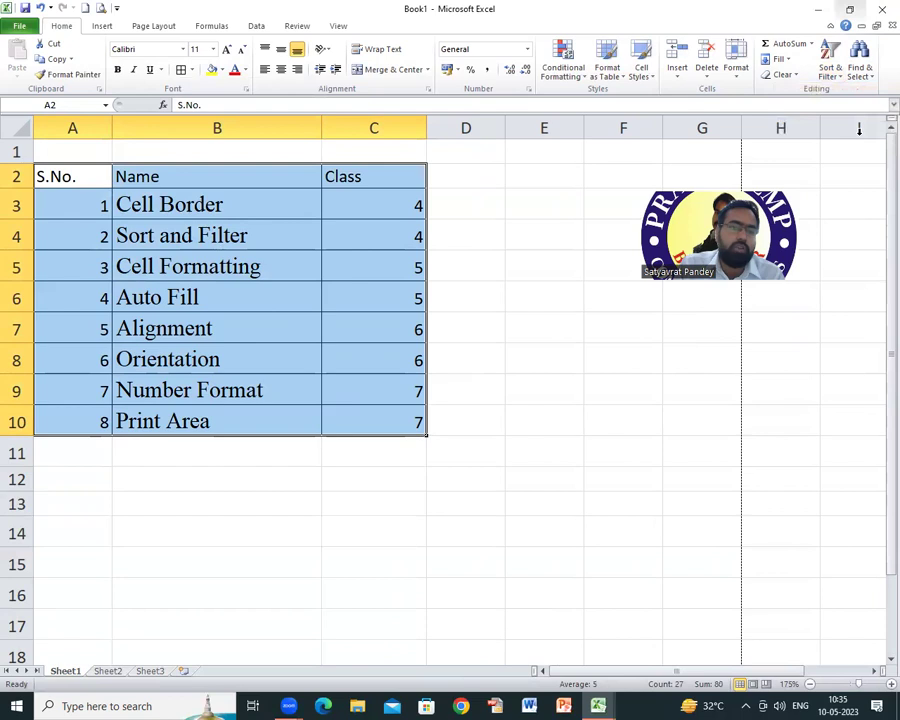
click(838, 74)
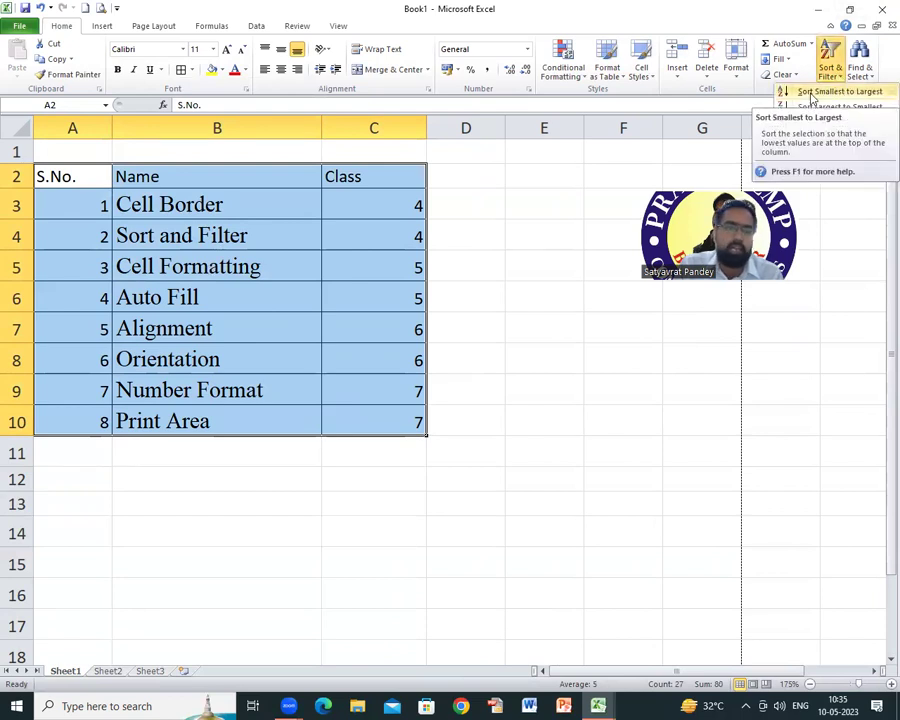
click(812, 93)
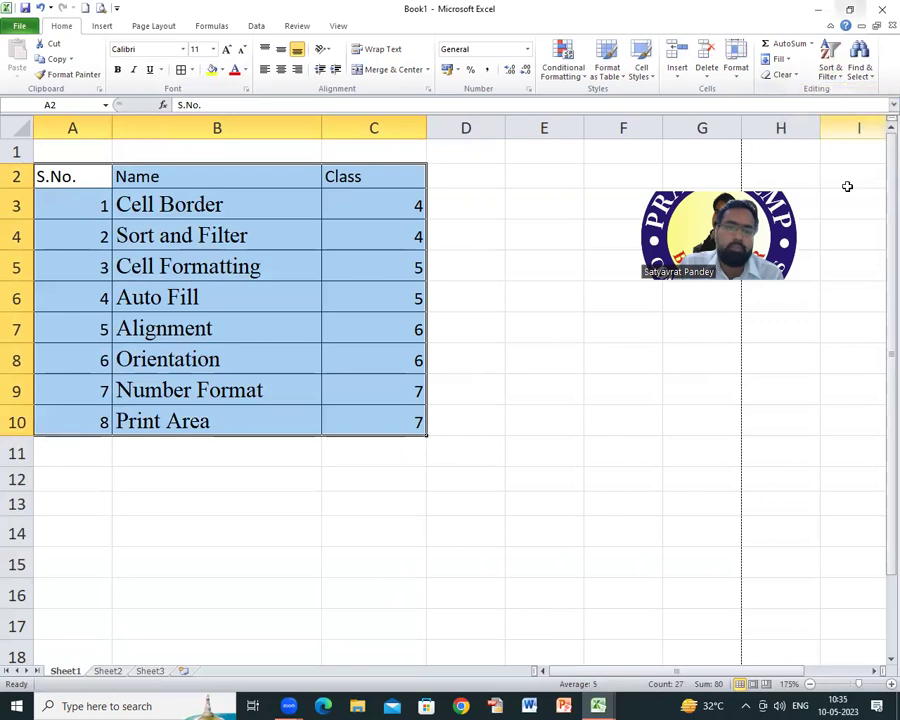
drag(70, 205, 388, 408)
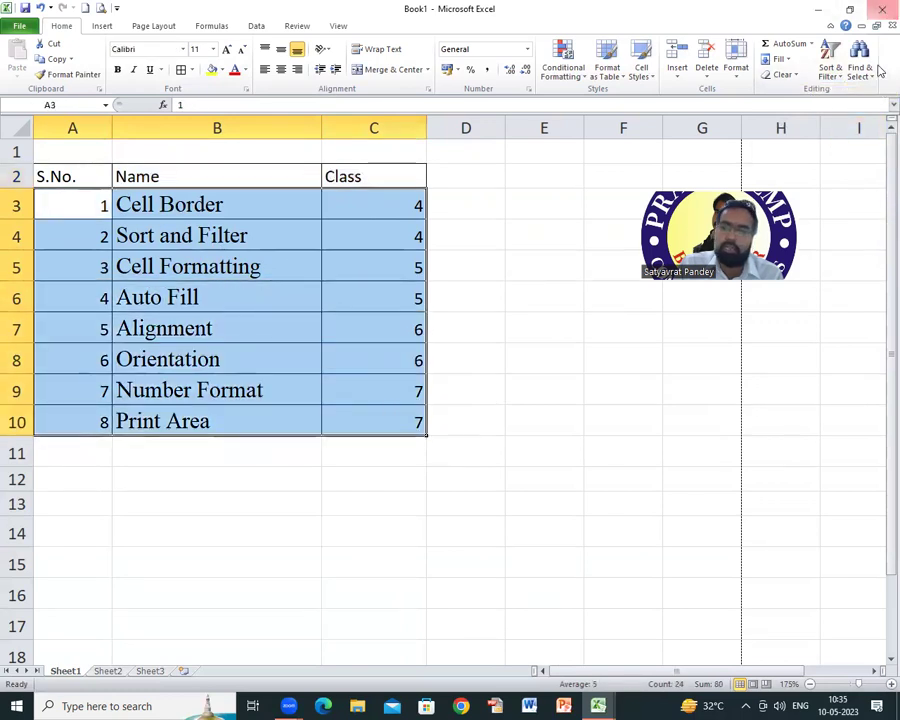
click(843, 77)
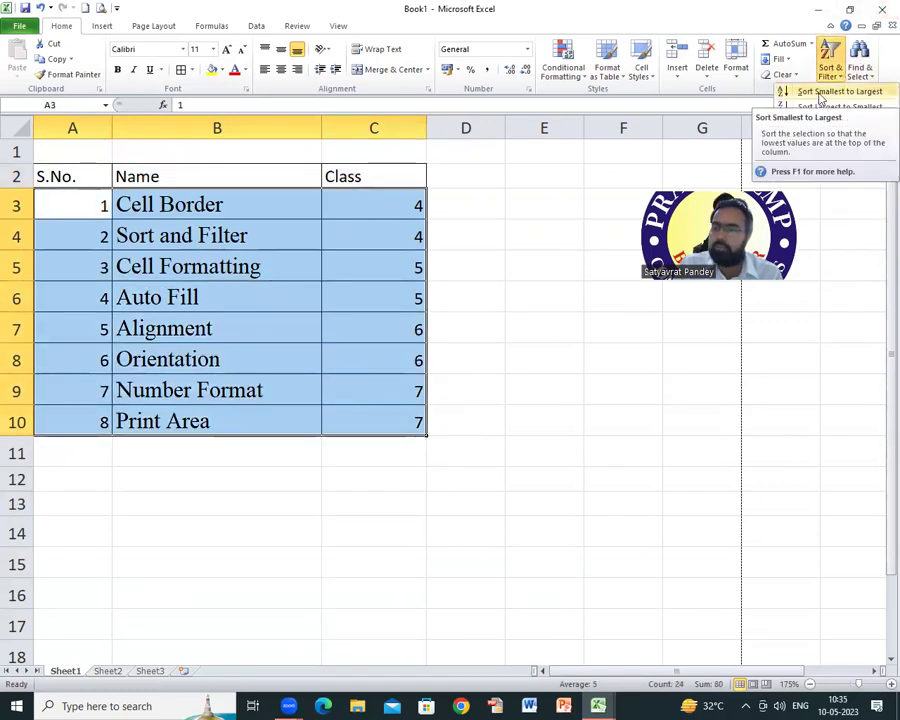
click(820, 93)
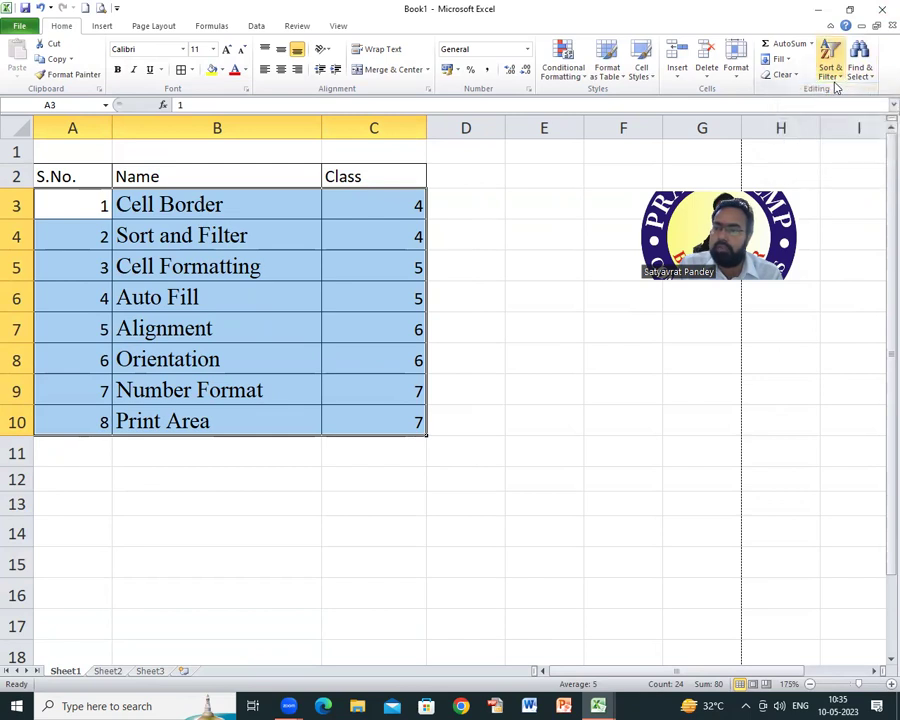
click(845, 79)
click(843, 77)
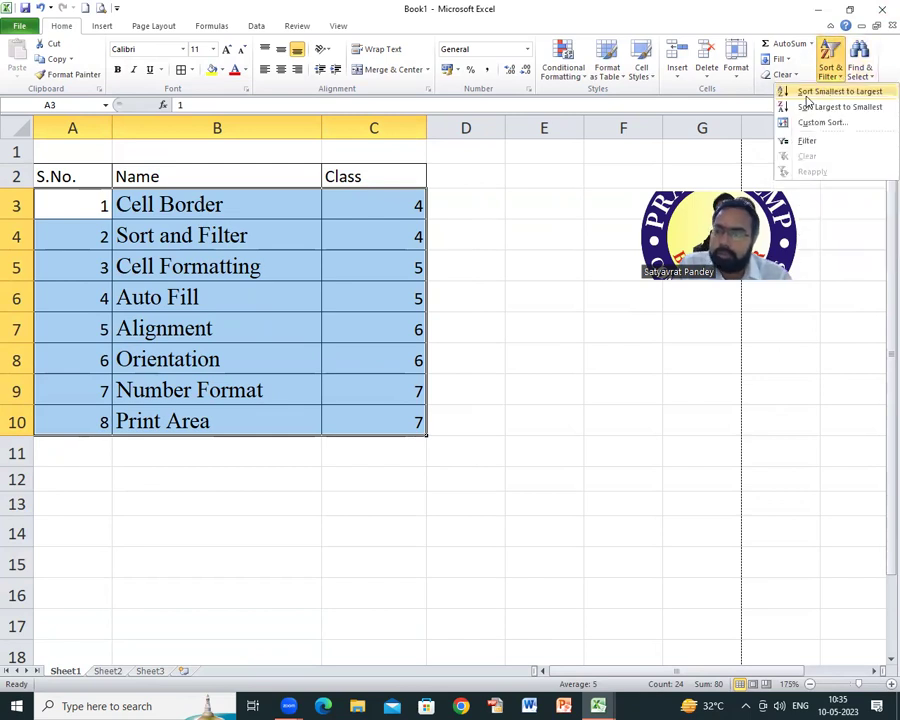
click(812, 93)
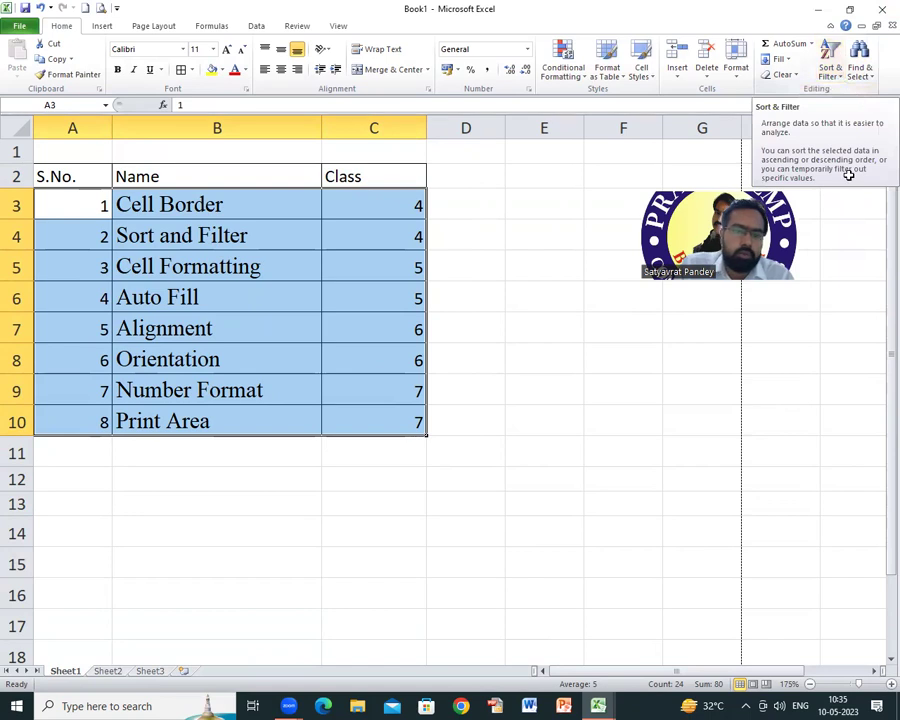
click(206, 290)
drag(78, 208, 395, 420)
Step: Custom-sort the topic rows A3:C10 by Name, A to Z, then reselect the data
click(832, 72)
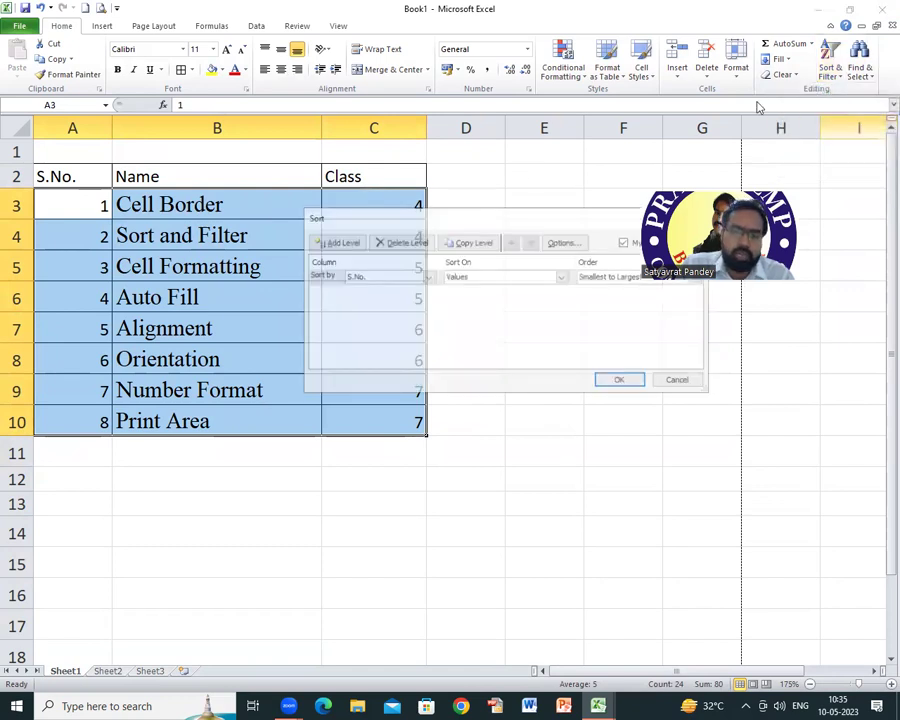
click(427, 279)
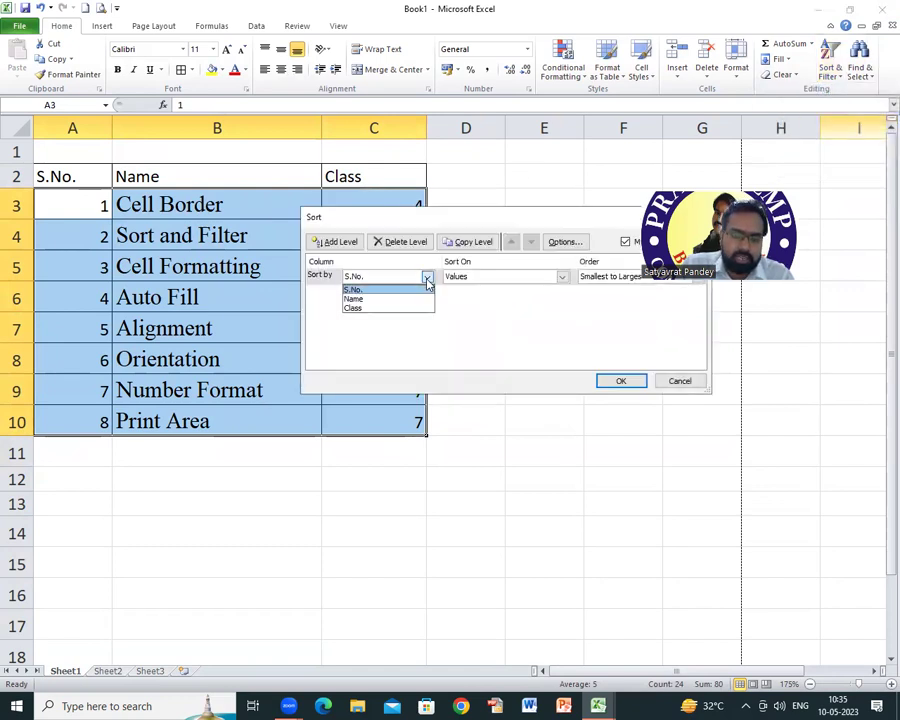
click(356, 300)
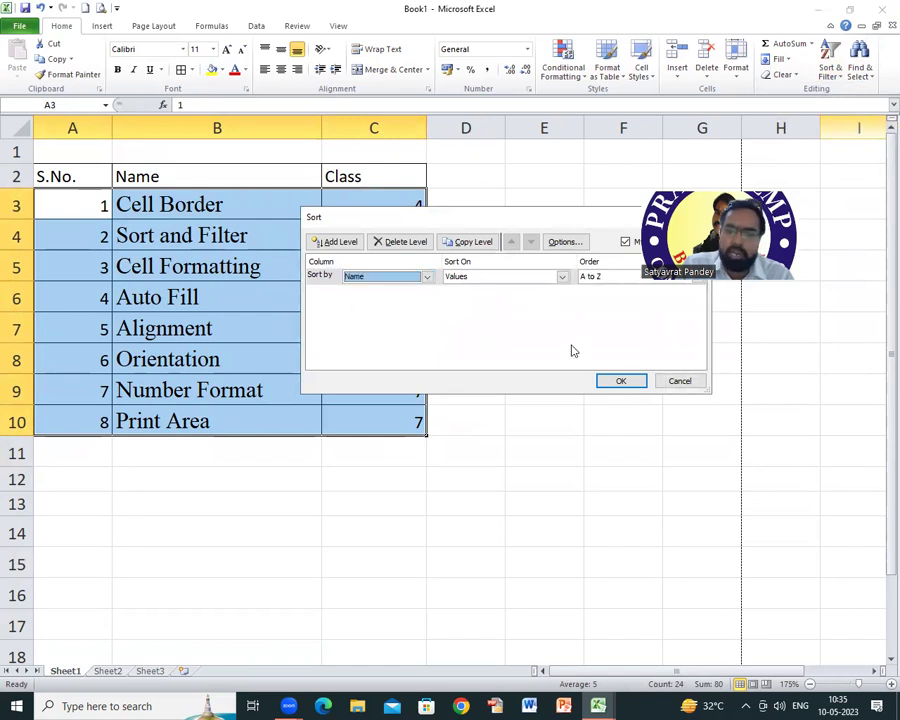
click(628, 387)
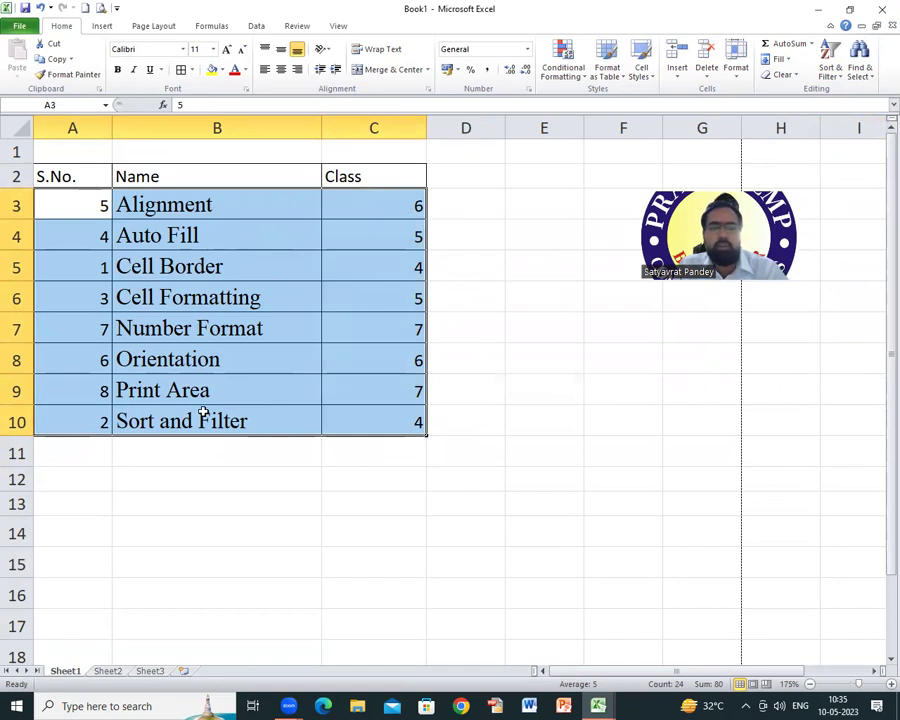
click(240, 425)
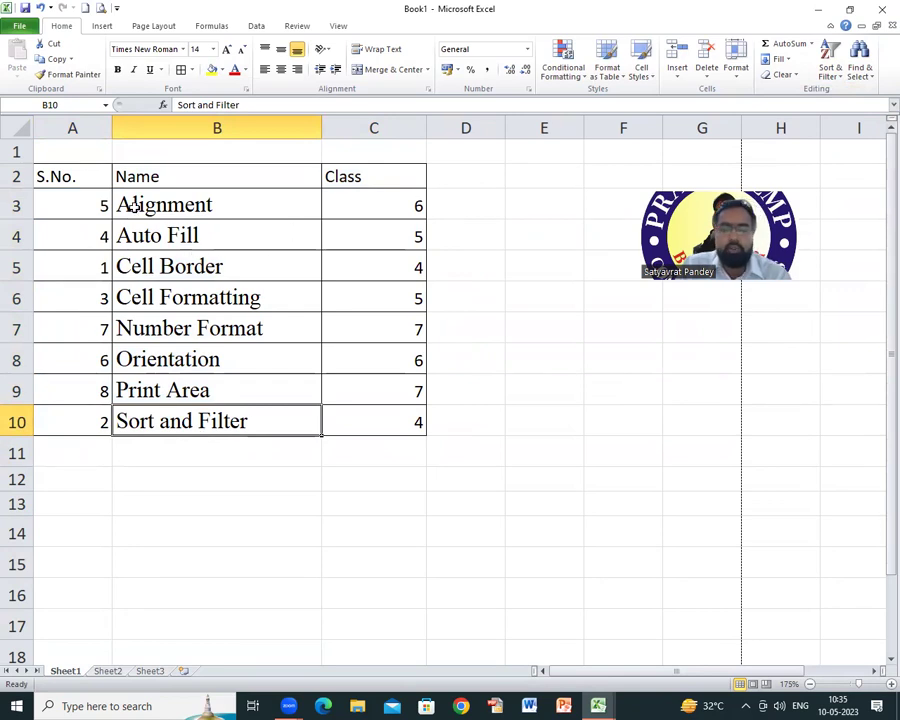
drag(125, 203, 396, 418)
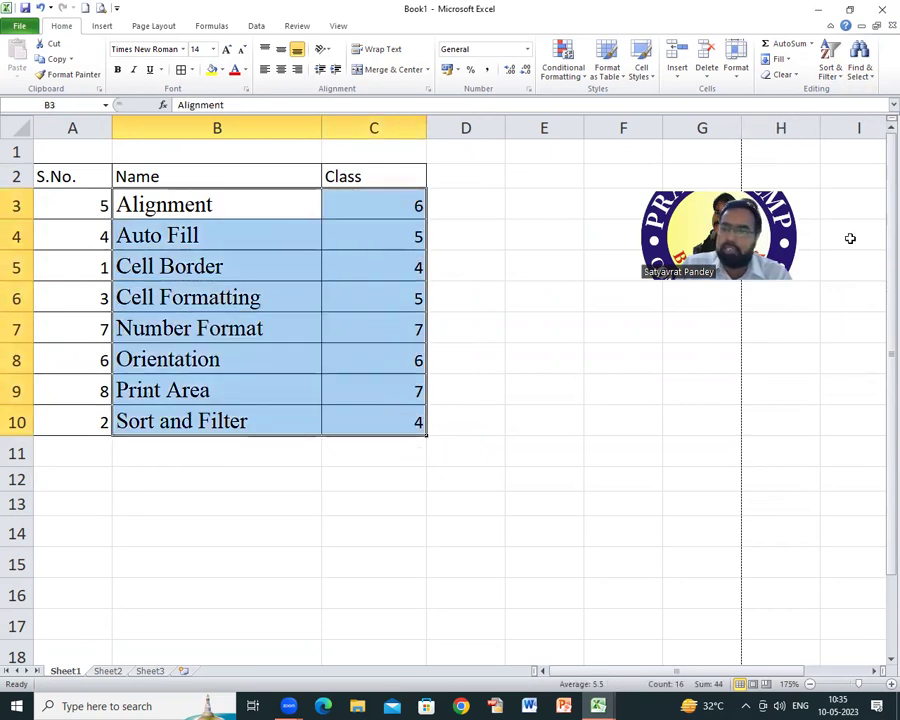
Step: Reopen Custom Sort, cancel it without changes, and reselect A3:C10
click(838, 76)
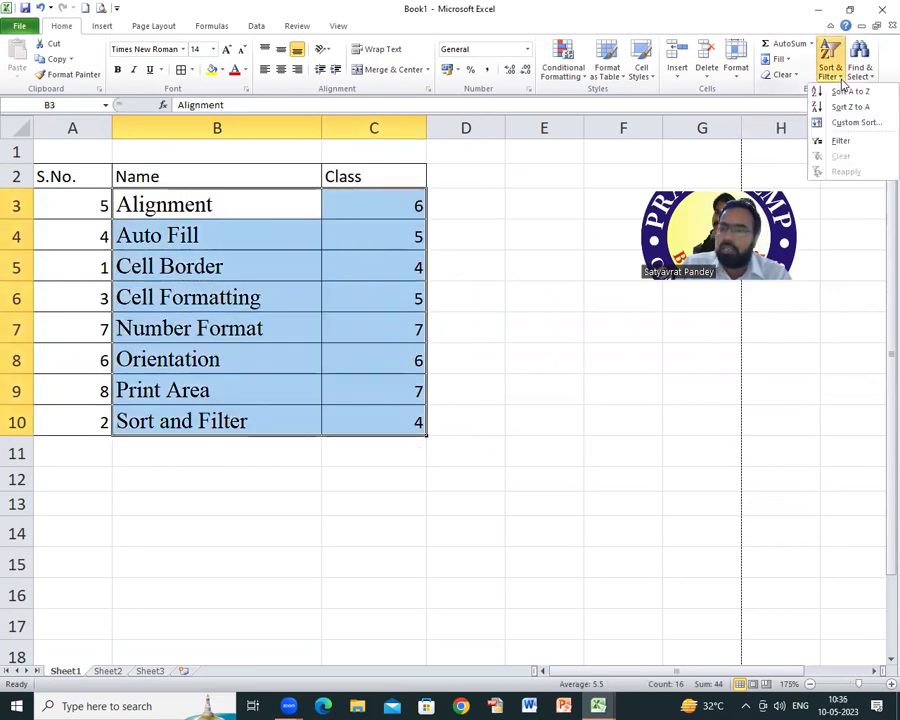
click(846, 122)
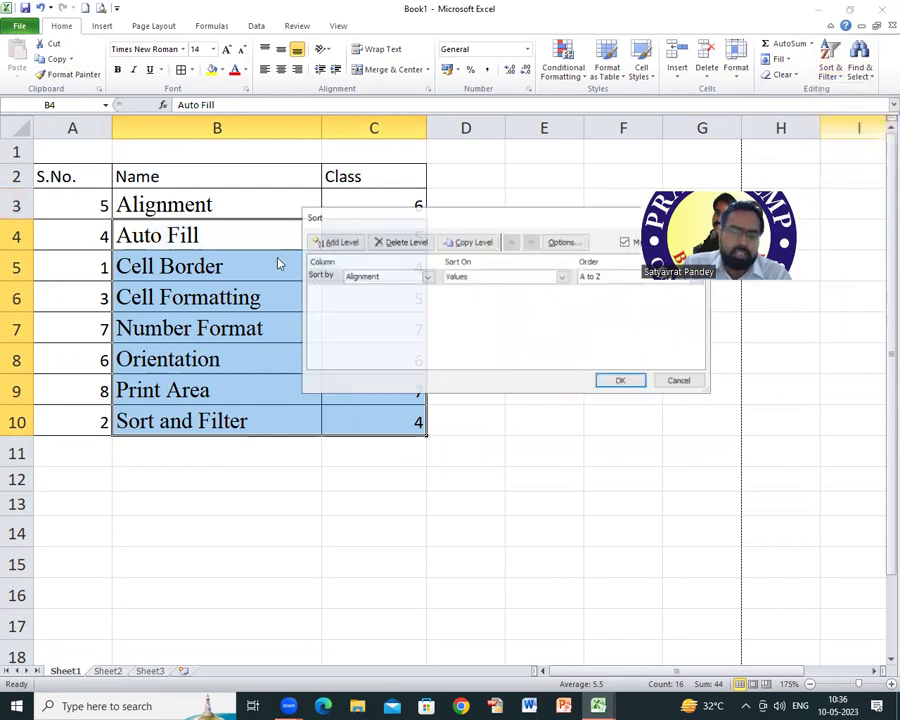
click(427, 277)
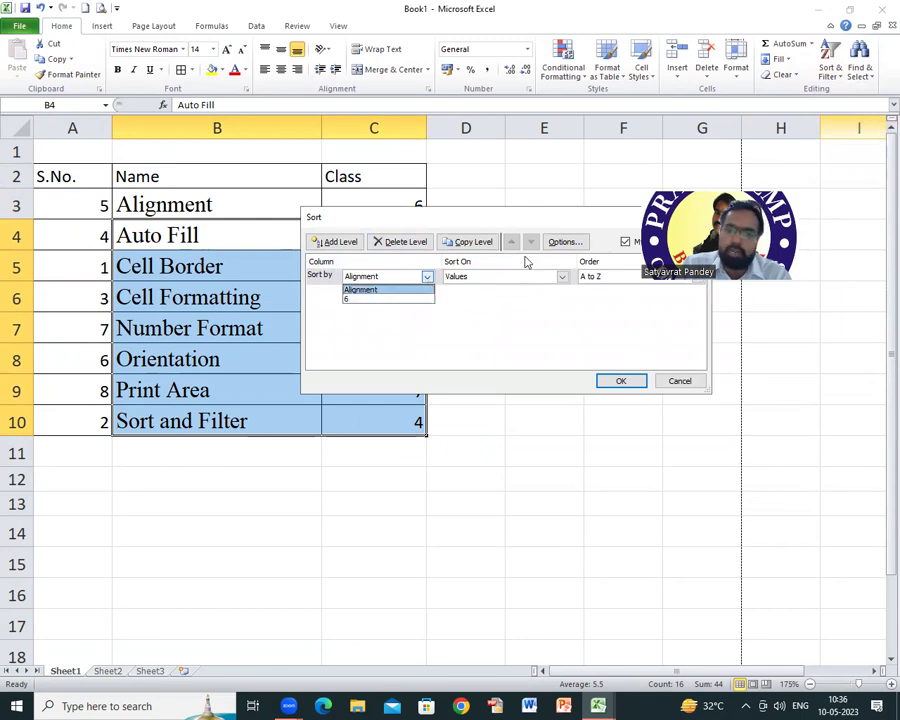
key(Escape)
key(Escape)
click(210, 267)
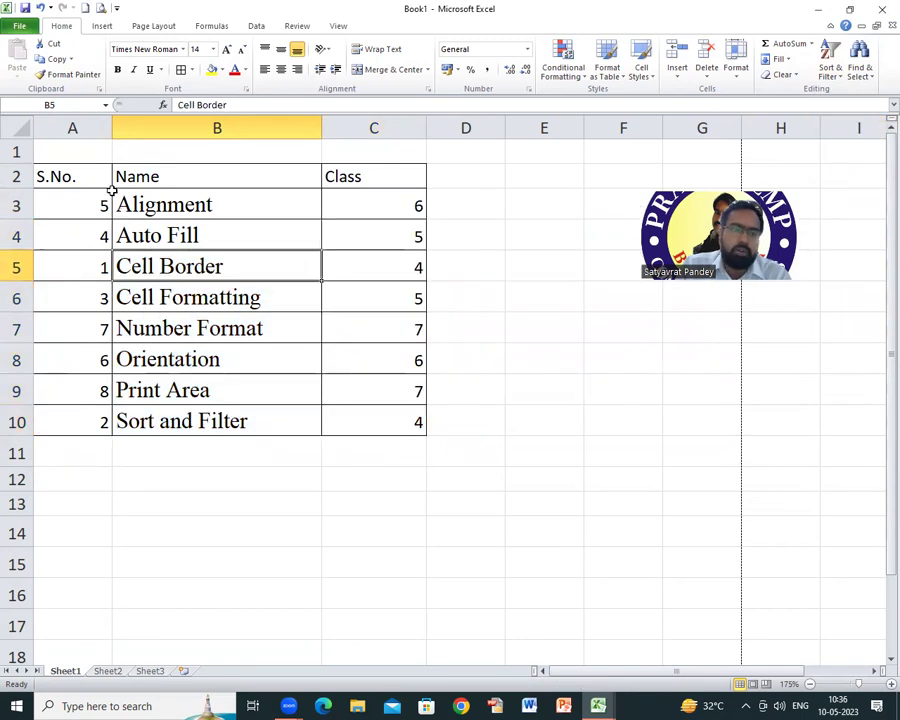
drag(106, 200, 406, 420)
Step: Sort A3:C10 largest to smallest, putting Print Area (8) first and Cell Border (1) last
click(834, 58)
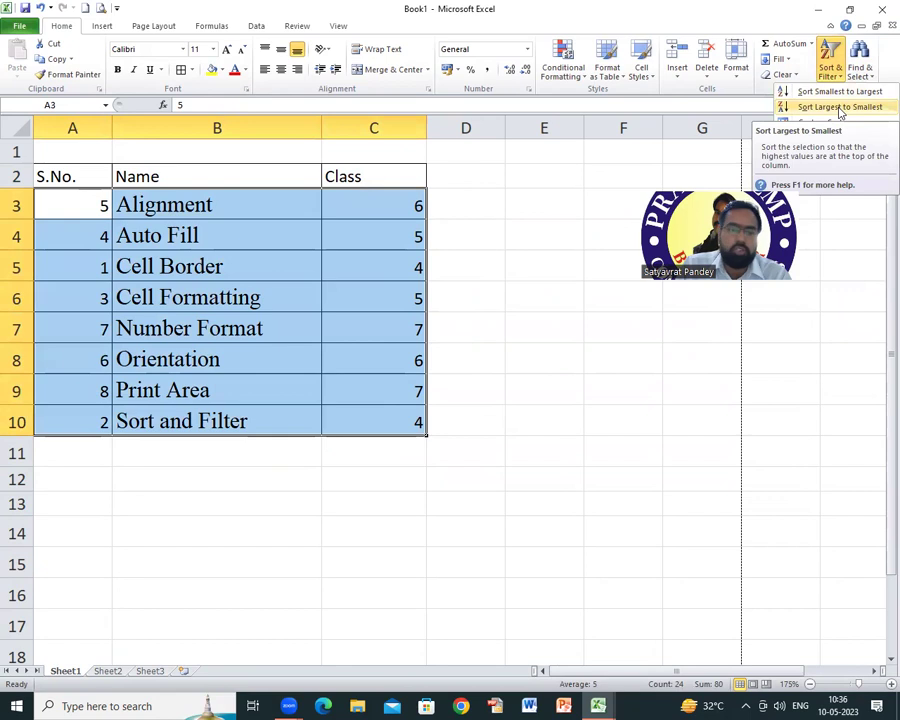
click(840, 107)
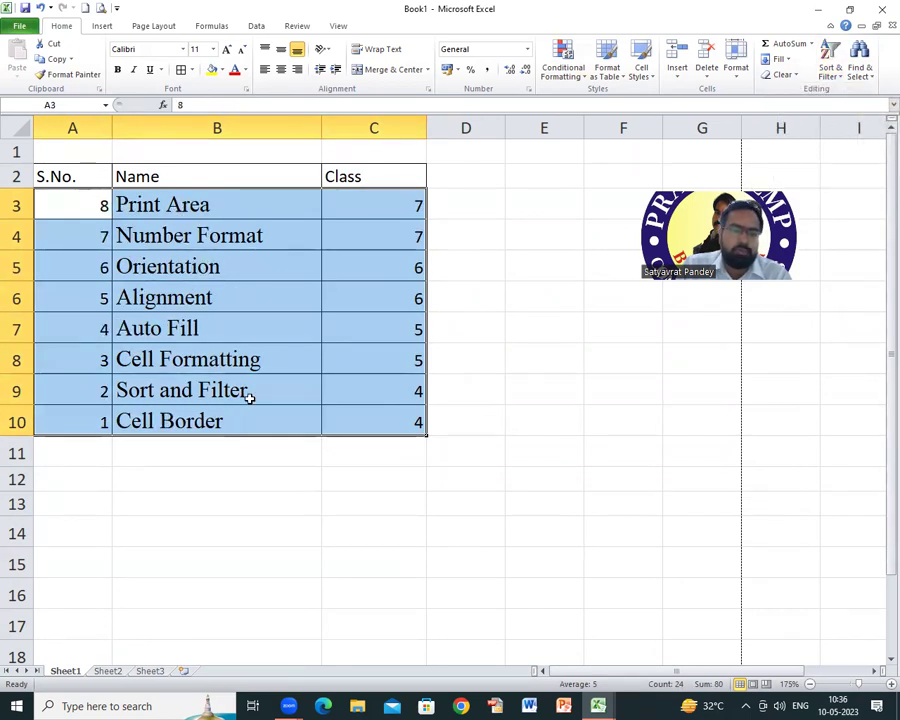
click(200, 360)
drag(122, 201, 378, 410)
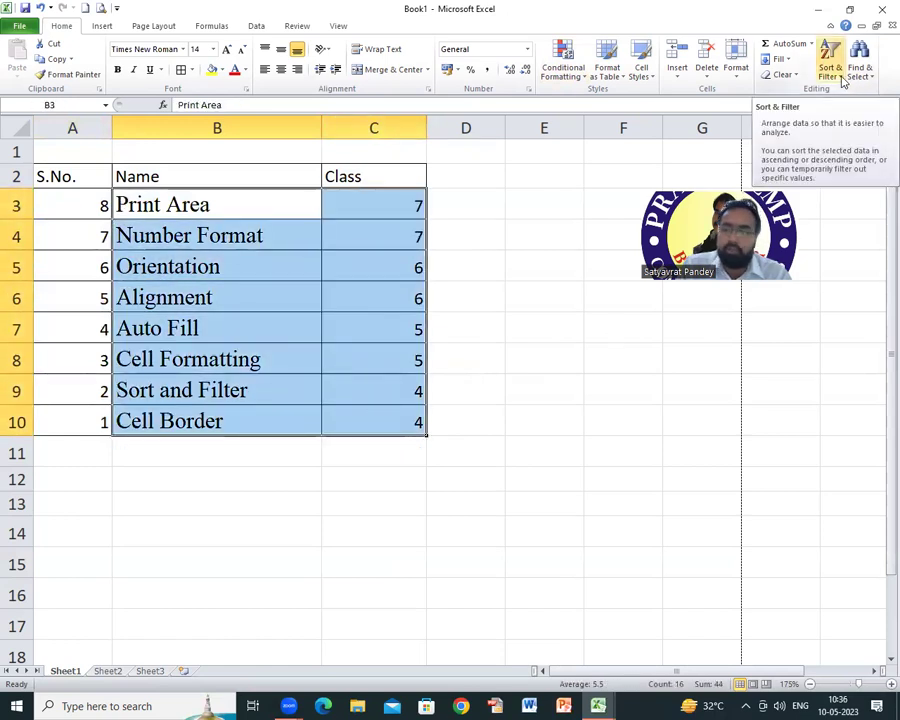
click(116, 238)
drag(46, 176, 404, 418)
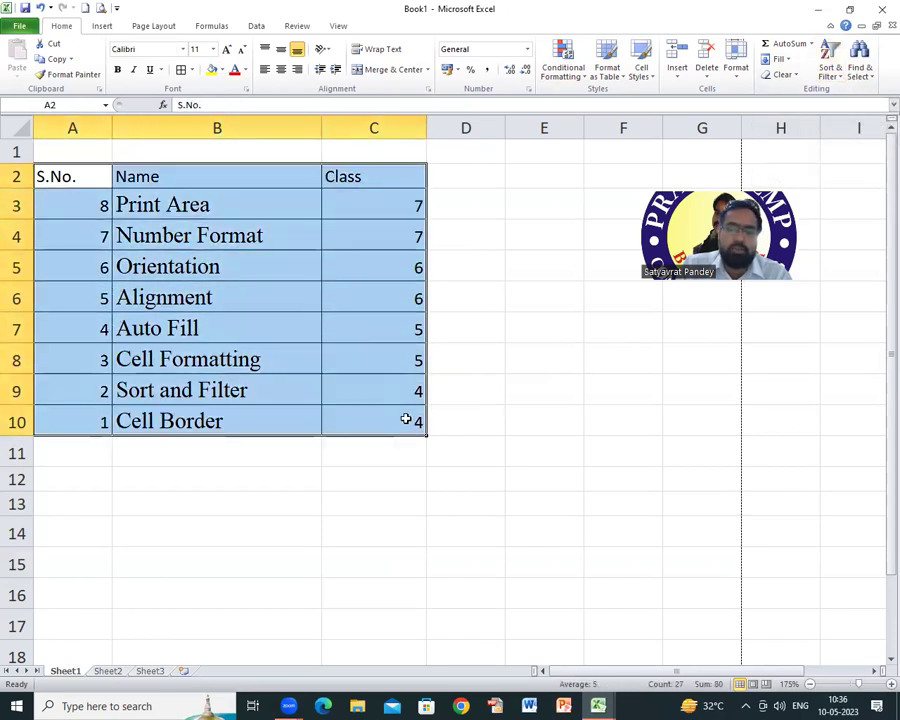
Step: Turn on AutoFilter for the topic table's header row
click(831, 68)
click(806, 141)
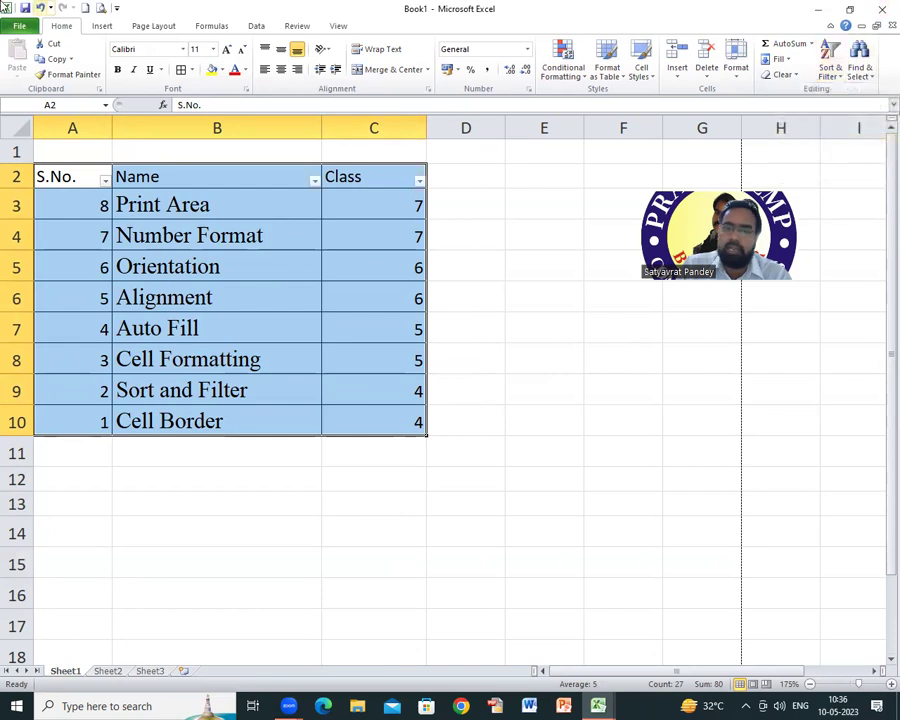
click(251, 205)
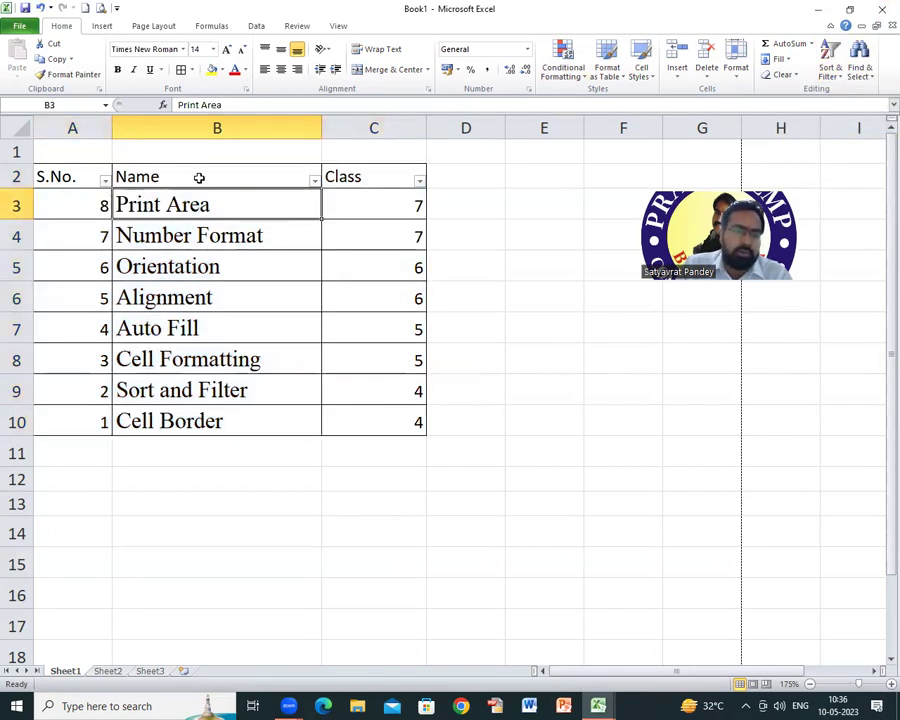
Step: Filter the Class column to show only Class 4
click(420, 183)
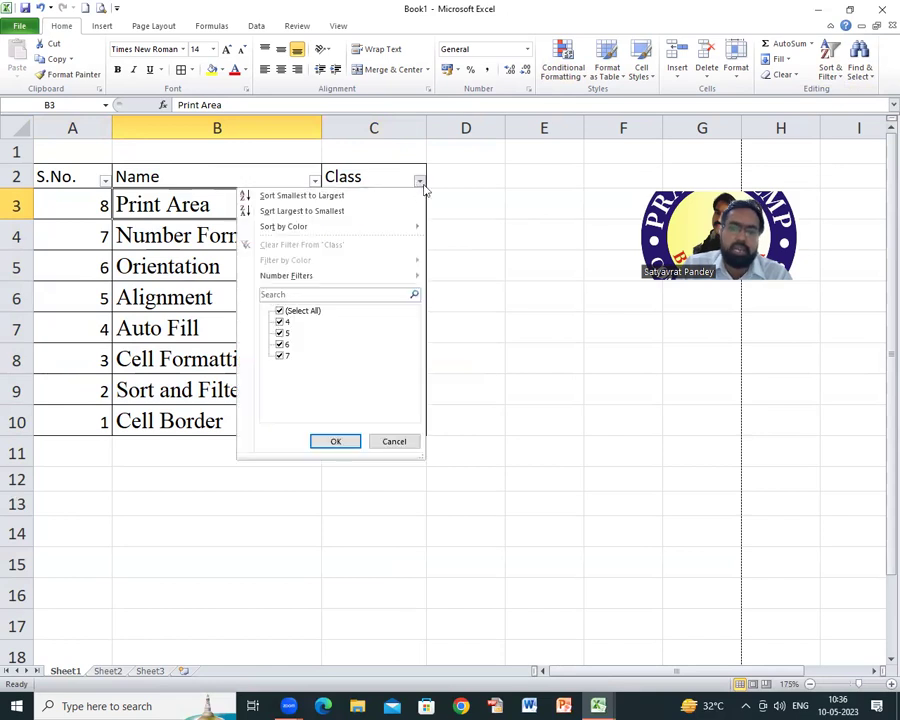
click(281, 333)
click(281, 344)
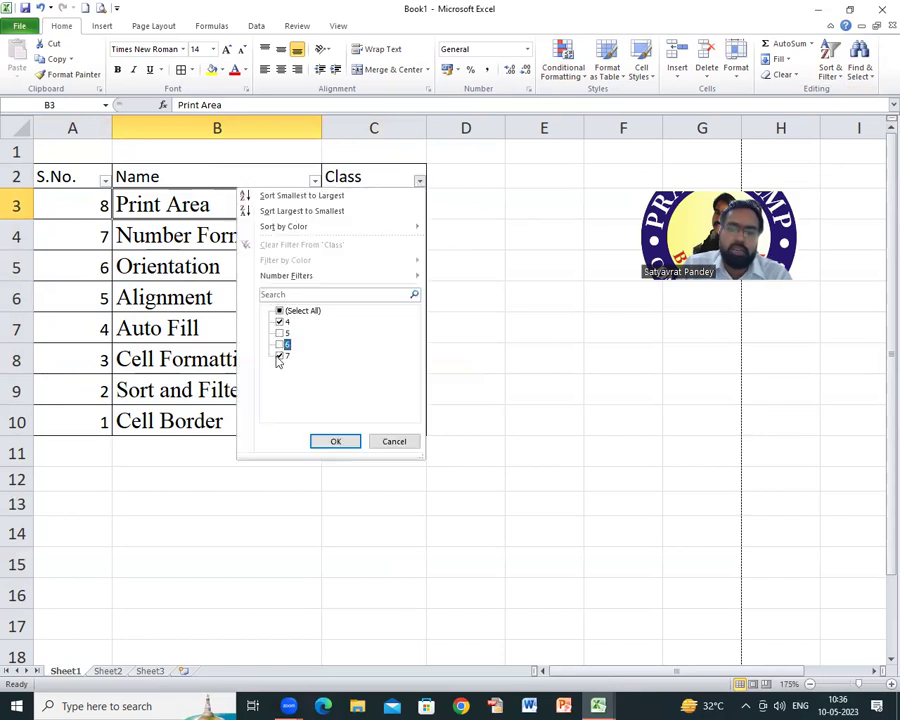
click(281, 355)
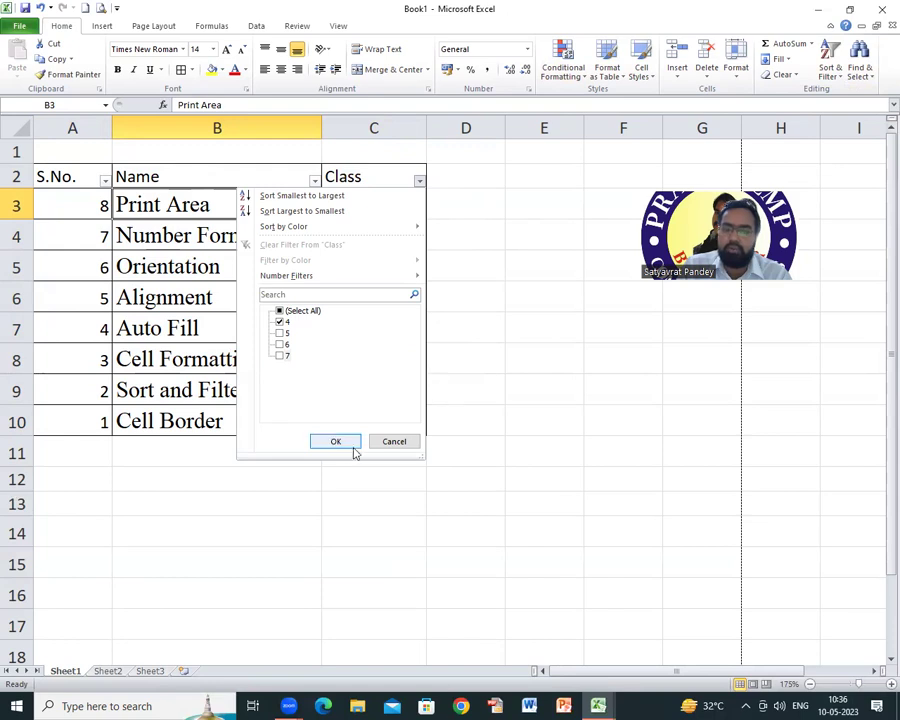
click(348, 444)
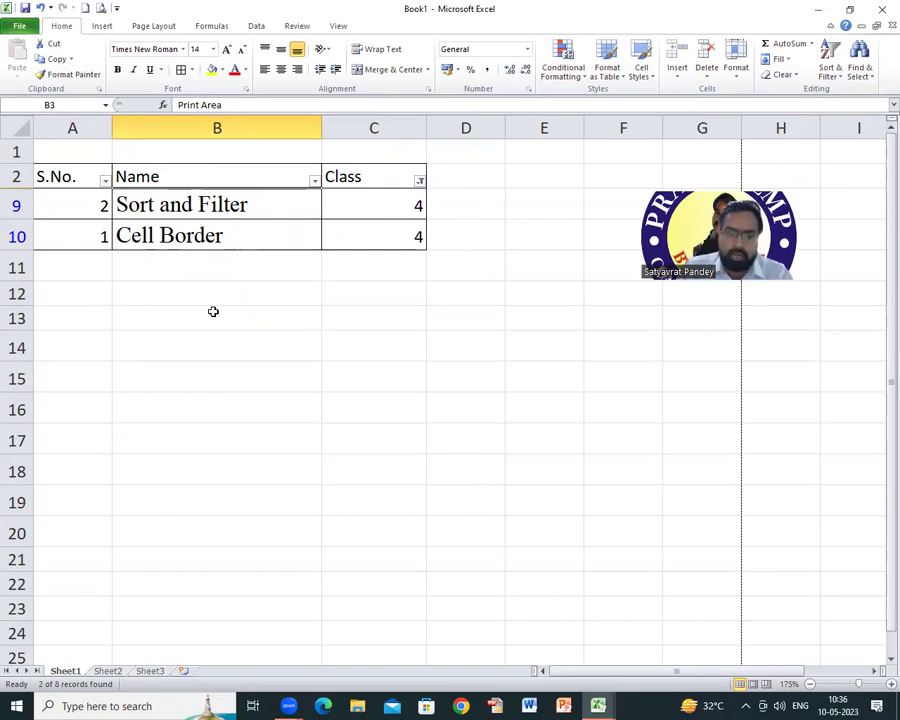
Step: Widen the Class filter to show Classes 4 and 5
click(420, 181)
click(280, 333)
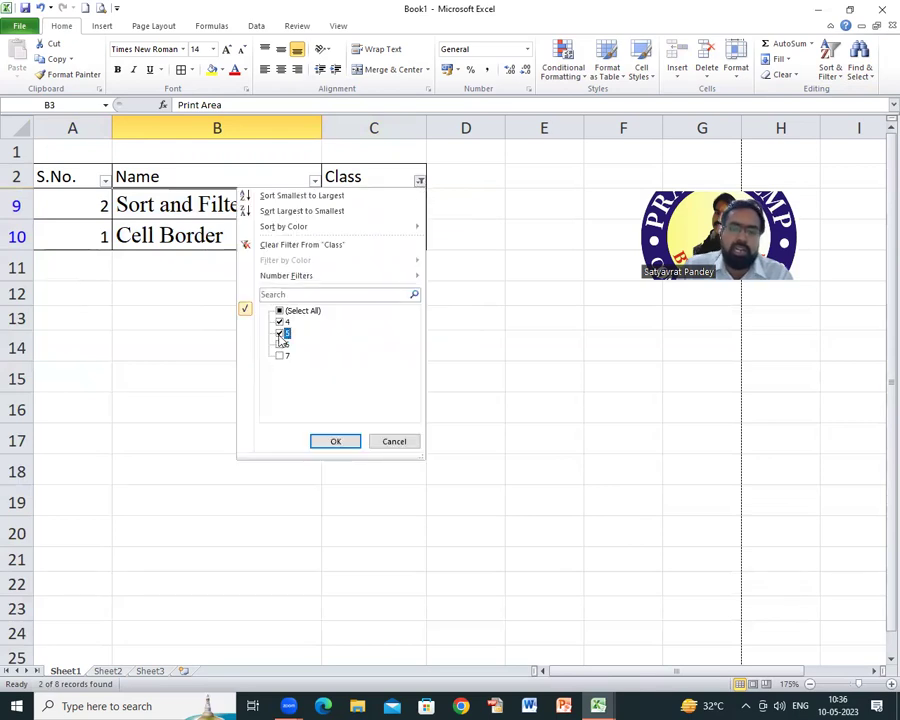
click(336, 442)
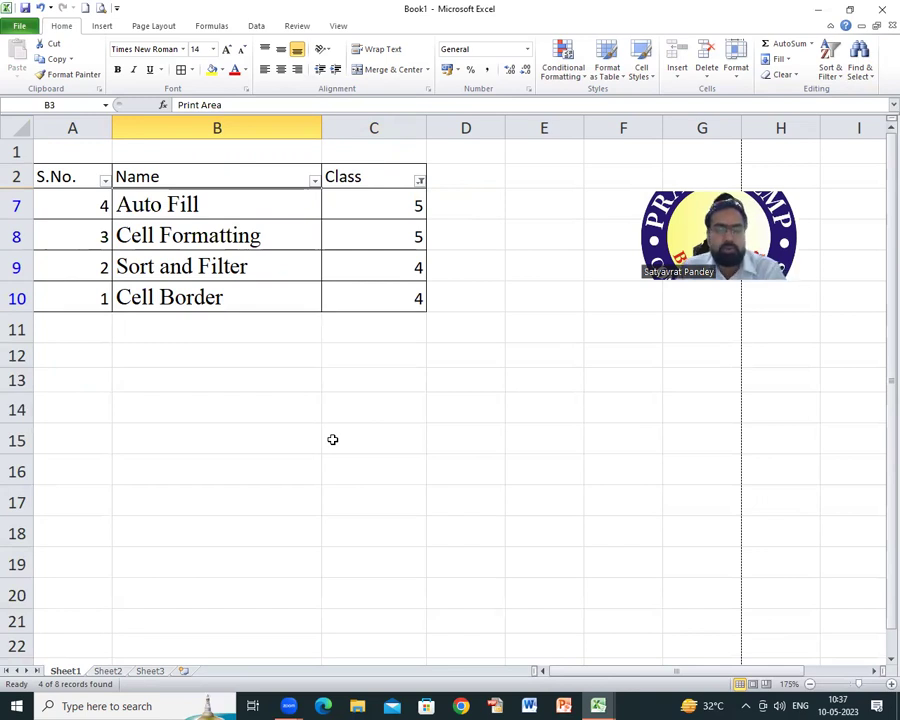
Step: Re-tick Classes 6 and 7 so all eight topics show again
click(420, 181)
click(280, 344)
click(280, 356)
click(335, 441)
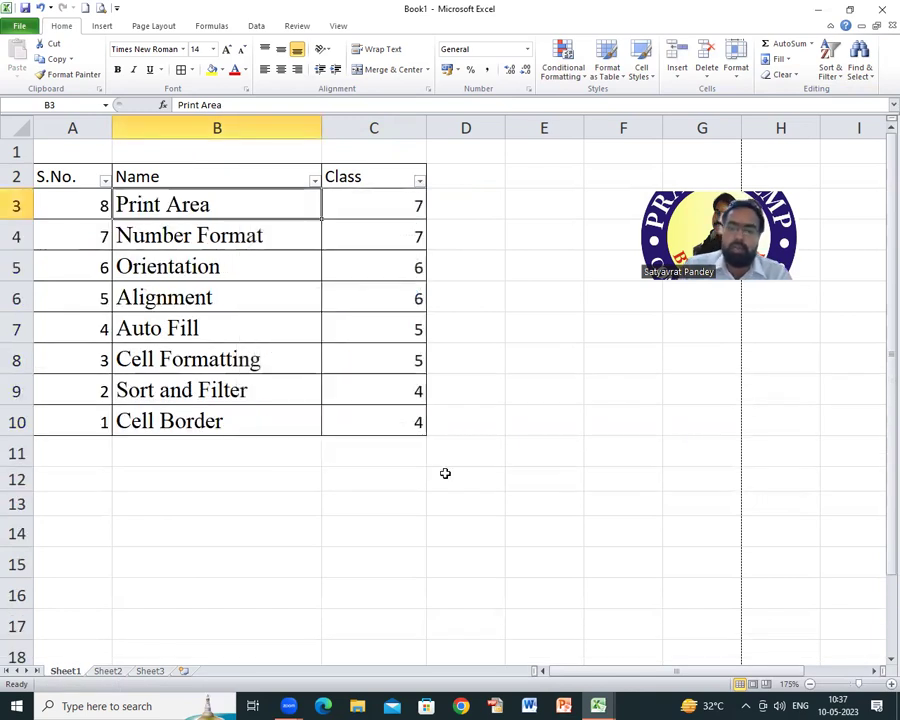
click(226, 455)
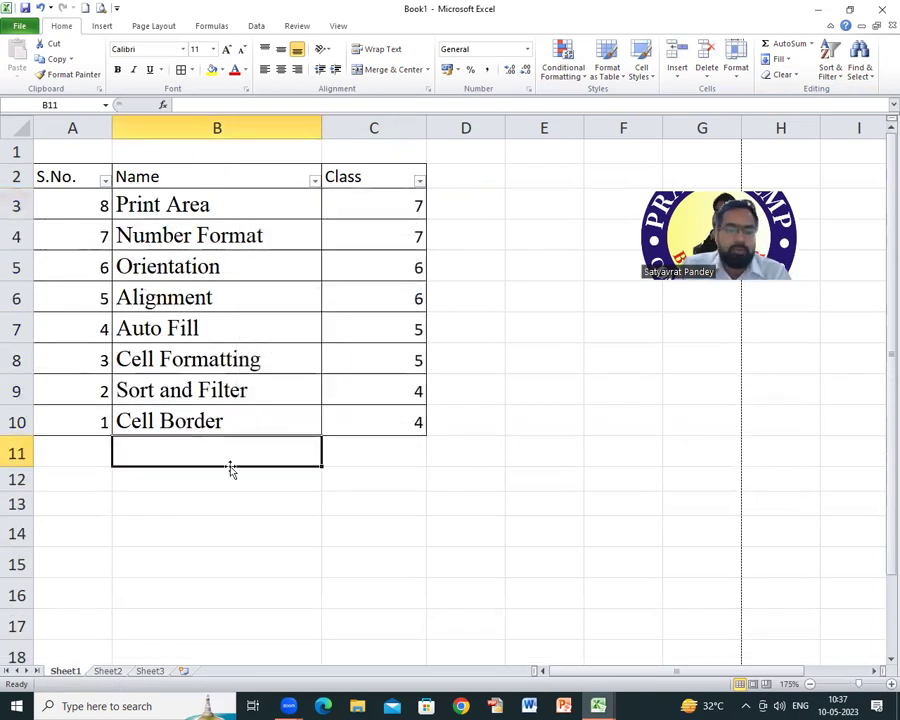
drag(77, 178, 219, 198)
click(289, 290)
drag(72, 174, 385, 424)
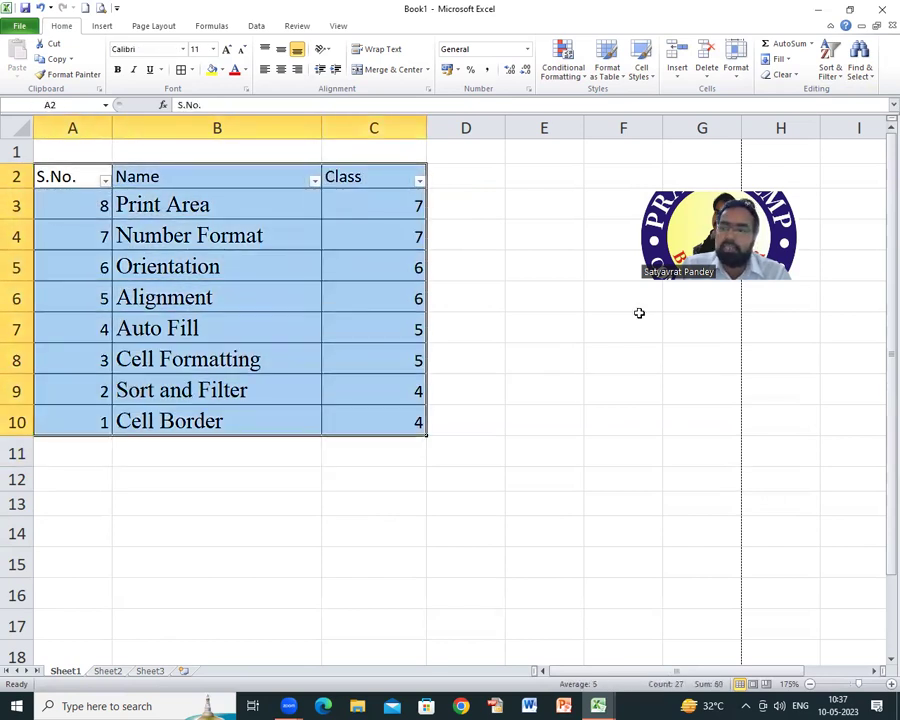
click(829, 72)
click(808, 140)
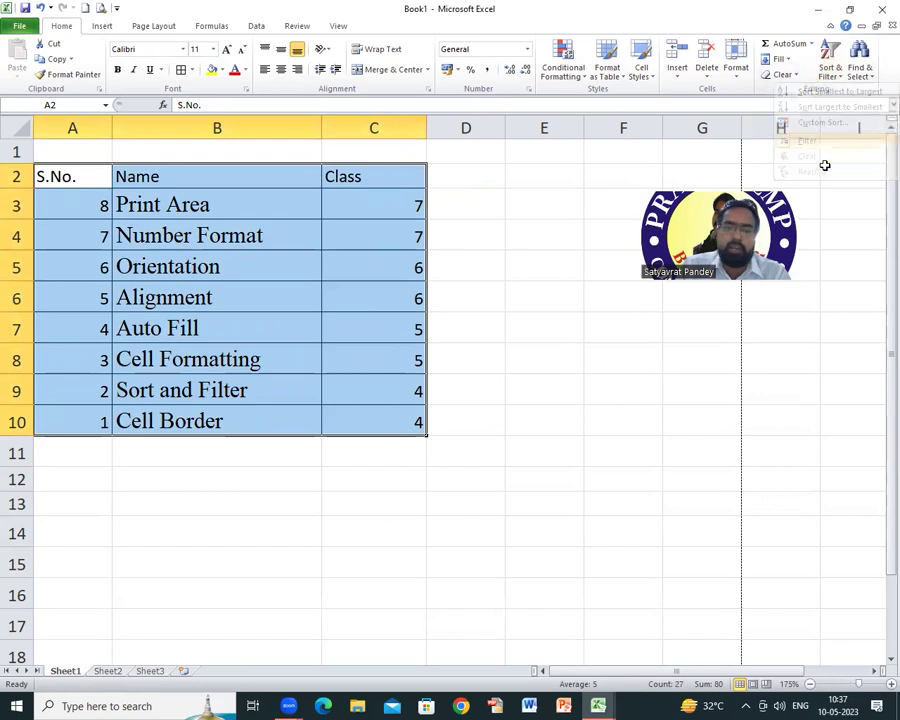
click(830, 72)
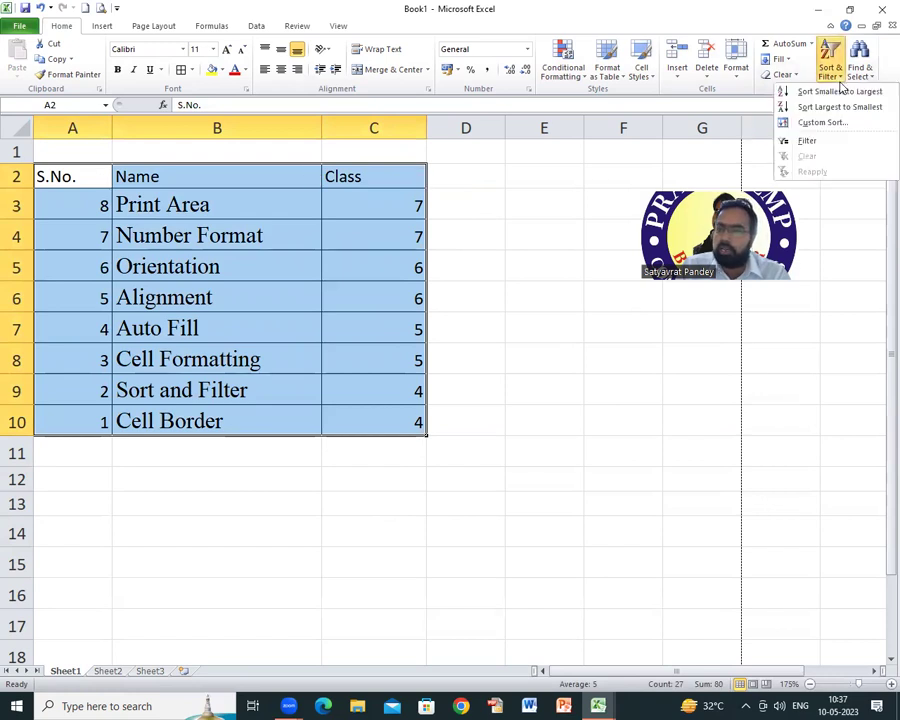
click(806, 139)
click(220, 214)
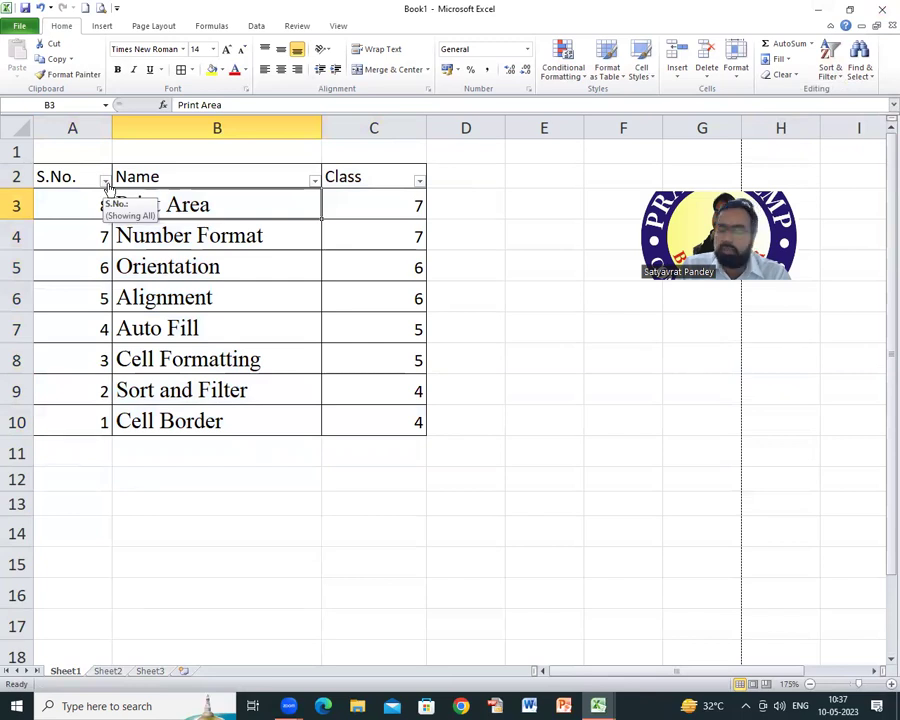
click(419, 182)
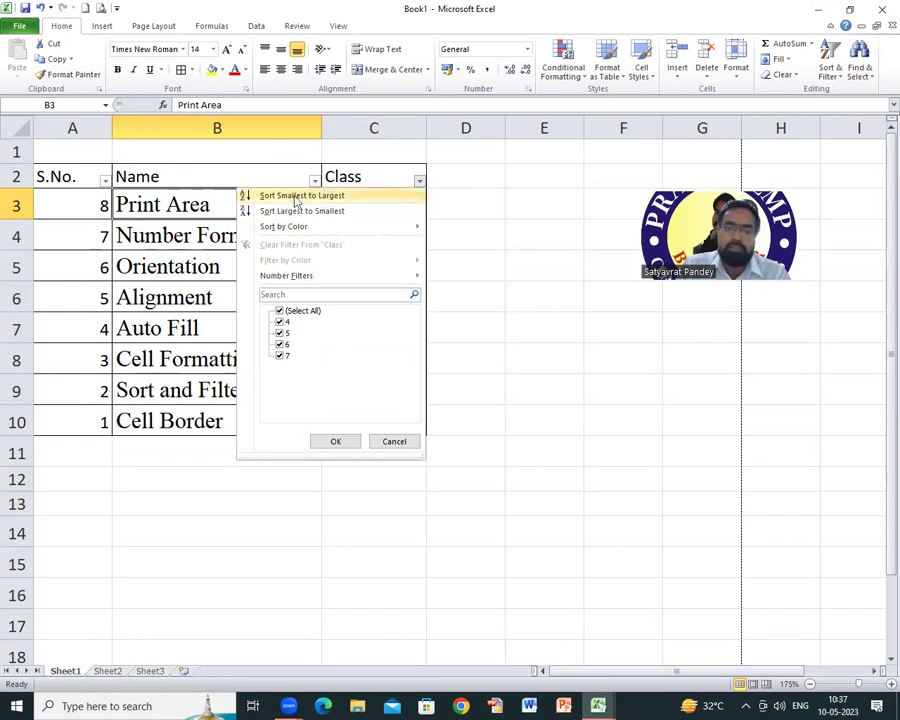
click(280, 333)
click(280, 321)
click(280, 355)
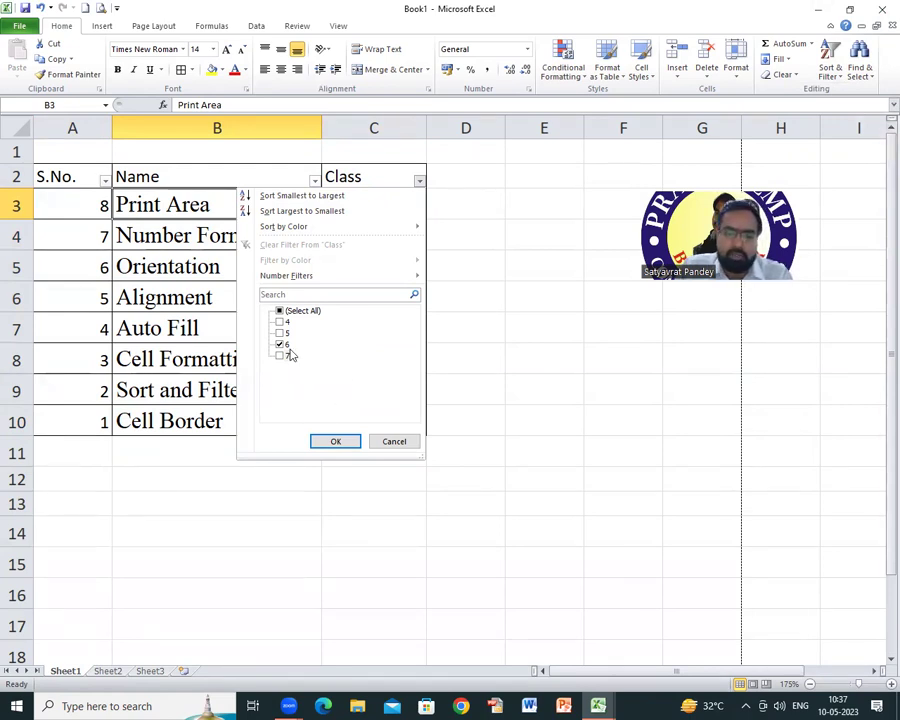
click(336, 443)
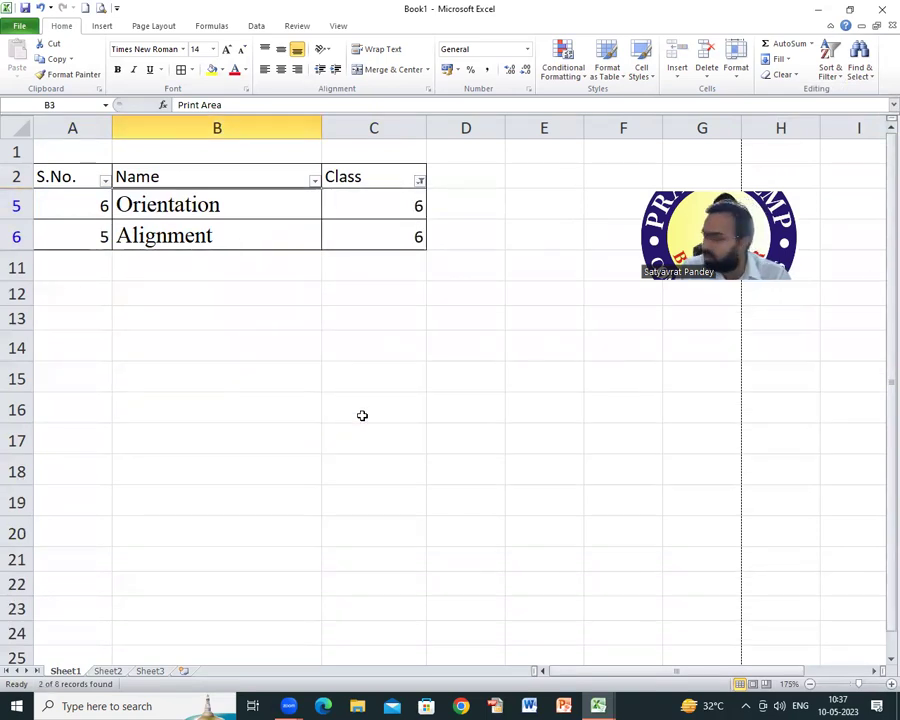
click(419, 180)
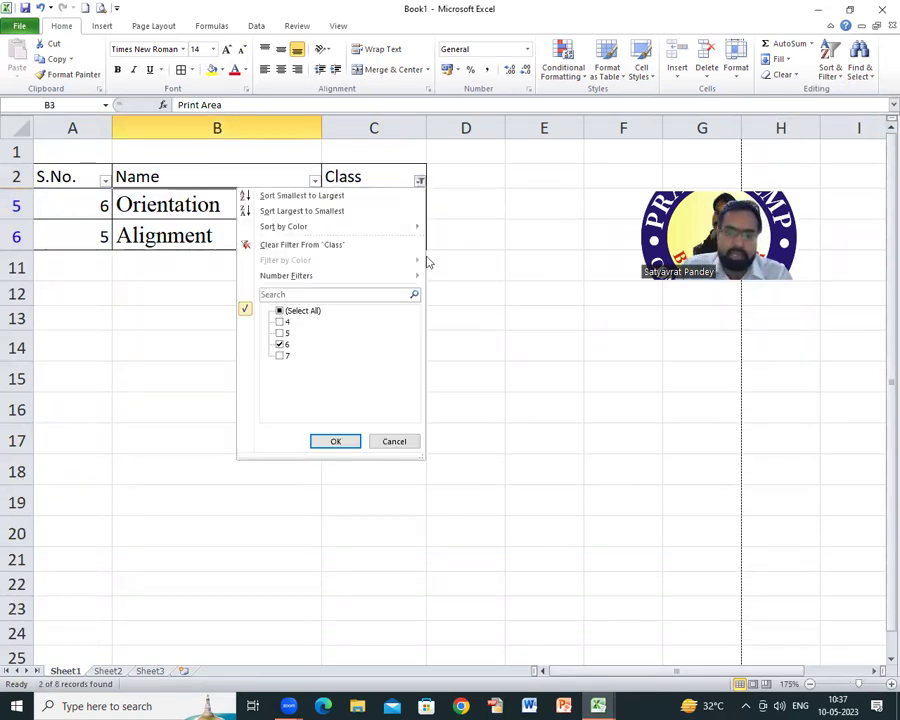
click(280, 321)
click(280, 333)
click(280, 355)
click(335, 440)
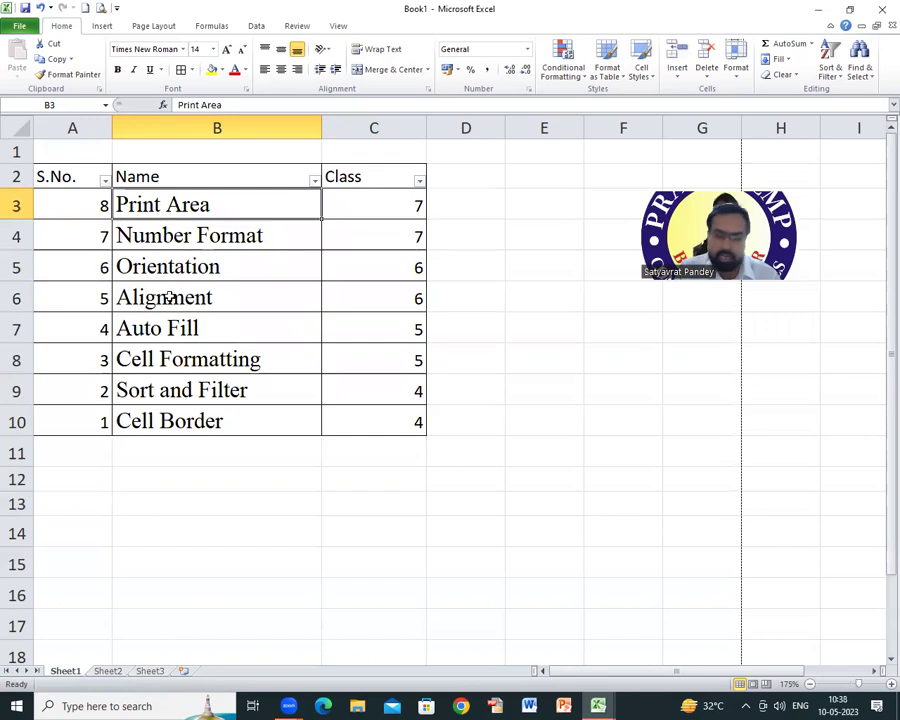
Step: Sort the table's Name and Class values alphabetically by Name
click(94, 674)
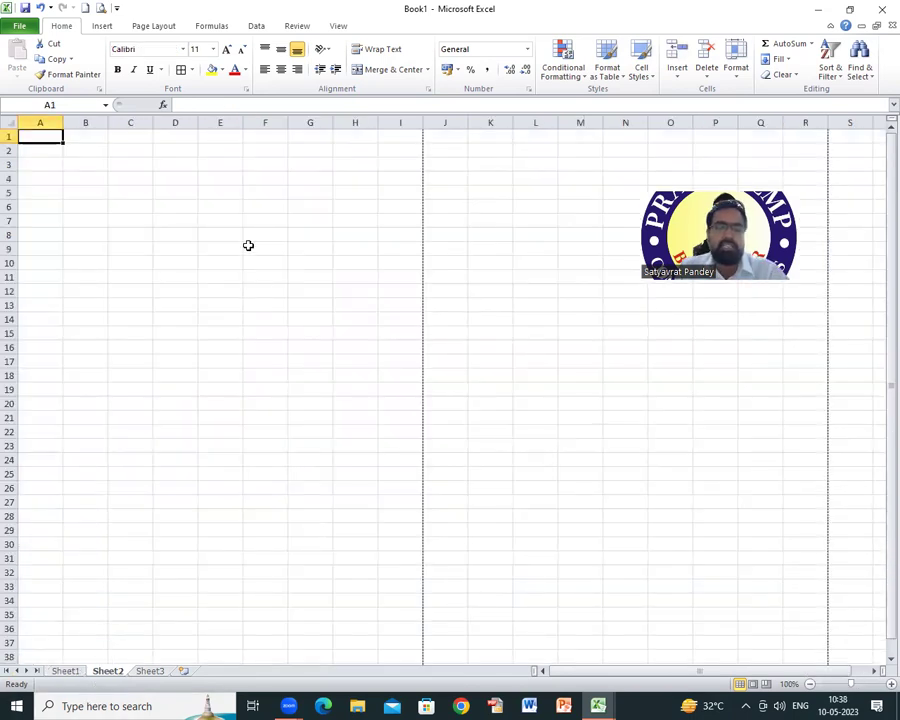
click(68, 672)
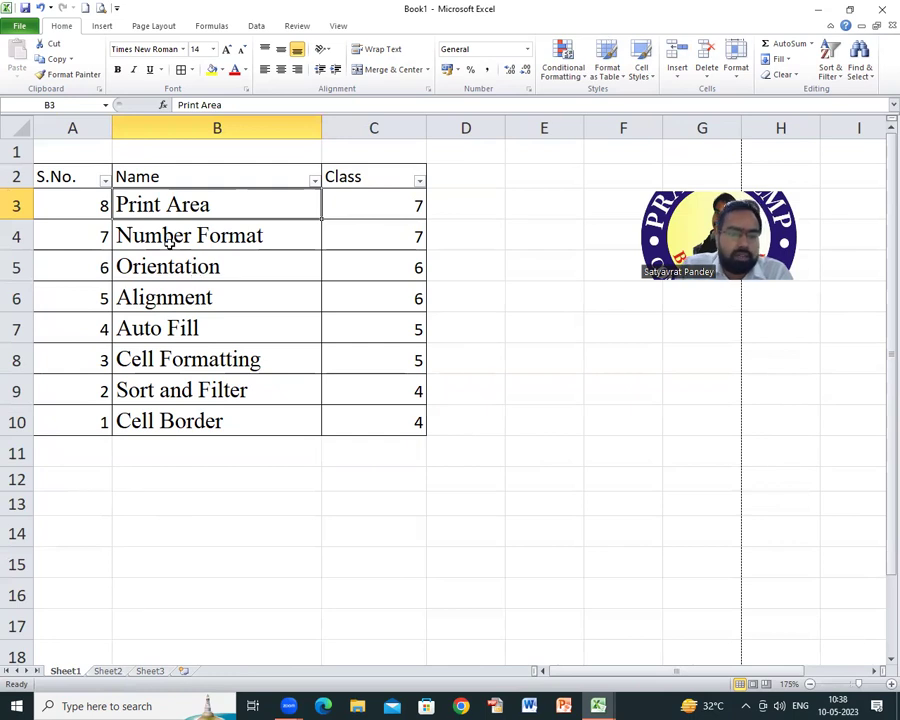
mouse_move(127, 203)
mouse_down()
mouse_move(288, 316)
mouse_move(377, 437)
mouse_move(390, 428)
mouse_up()
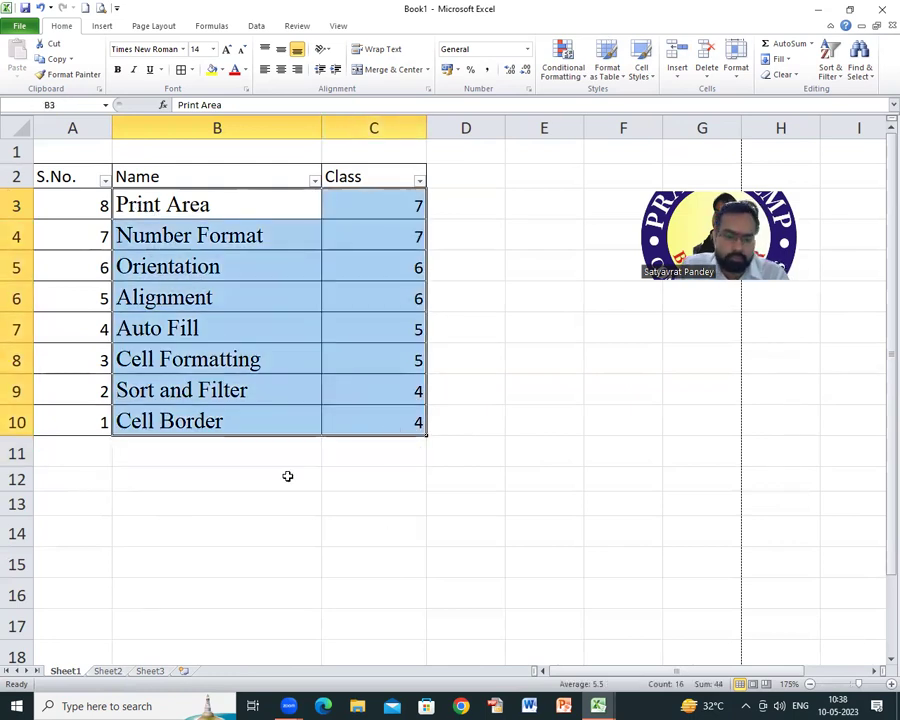
click(257, 472)
drag(155, 204, 420, 426)
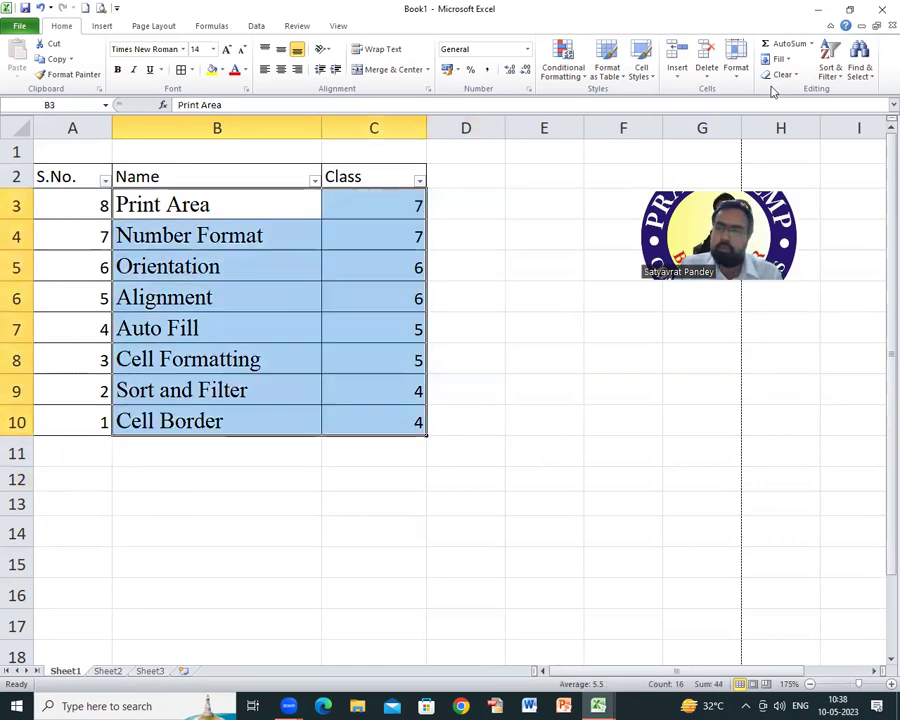
click(830, 62)
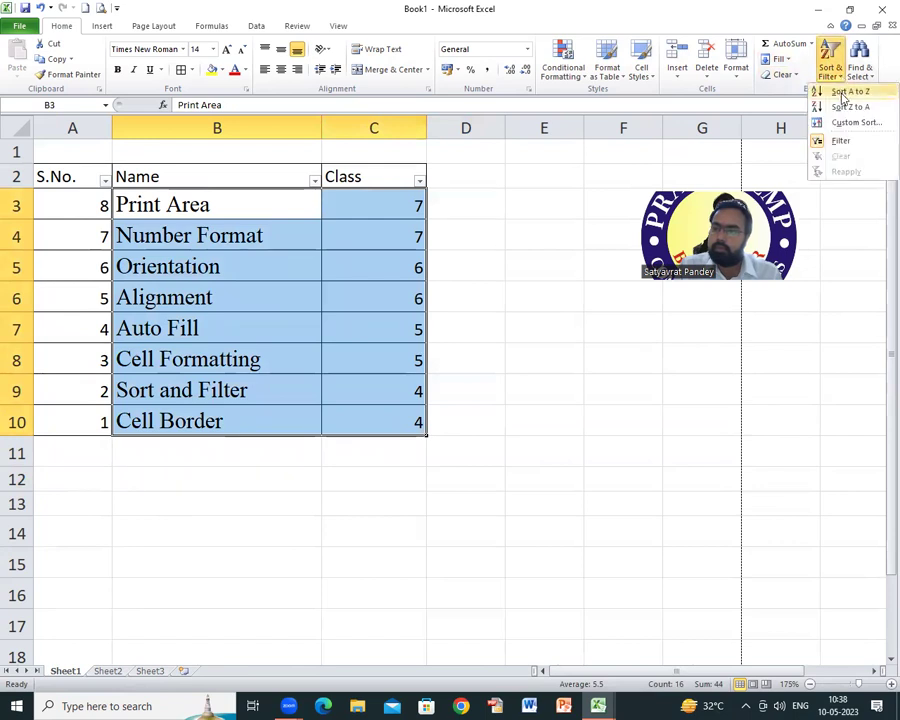
click(843, 91)
click(200, 268)
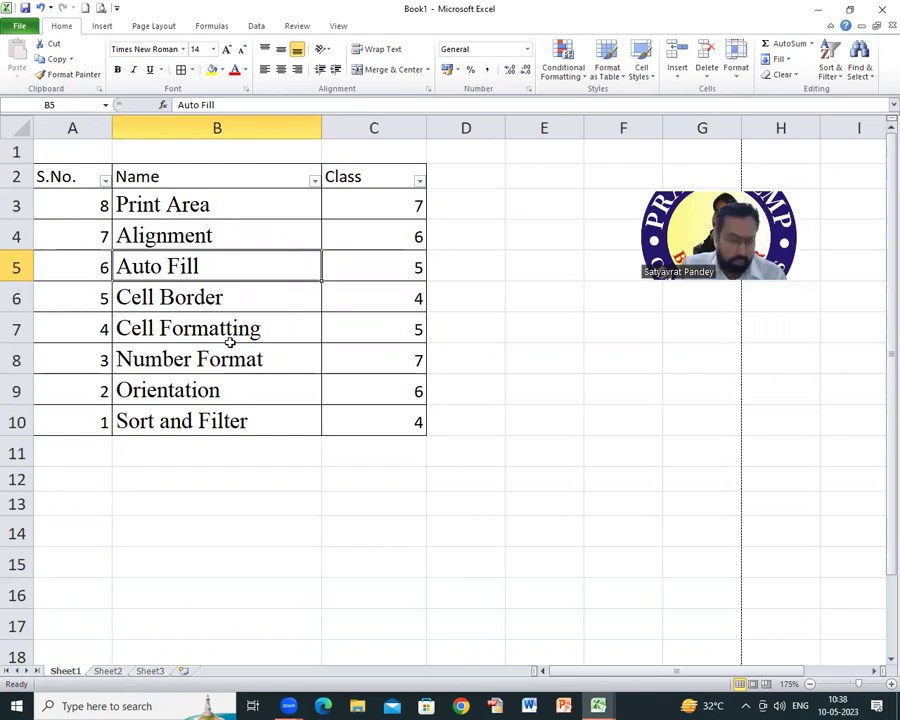
Step: Undo three times to turn off the filter and restore S.No order 1 to 8
key(ctrl+z)
key(ctrl+z)
key(ctrl+z)
key(ctrl+z)
key(ctrl+z)
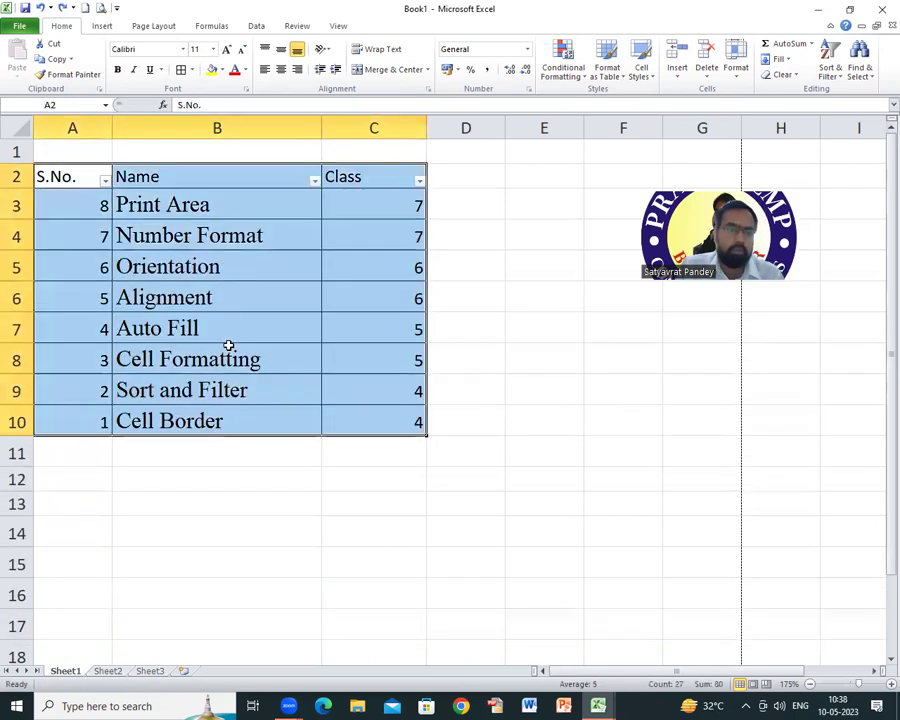
key(ctrl+z)
key(ctrl+z)
key(ctrl+z)
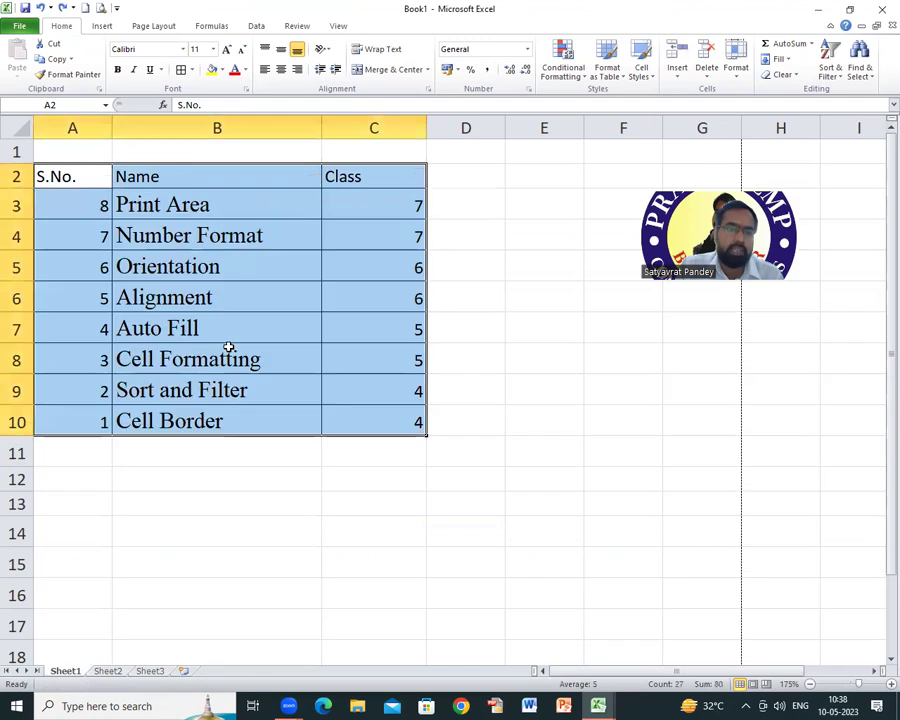
key(ctrl+z)
key(ctrl+z)
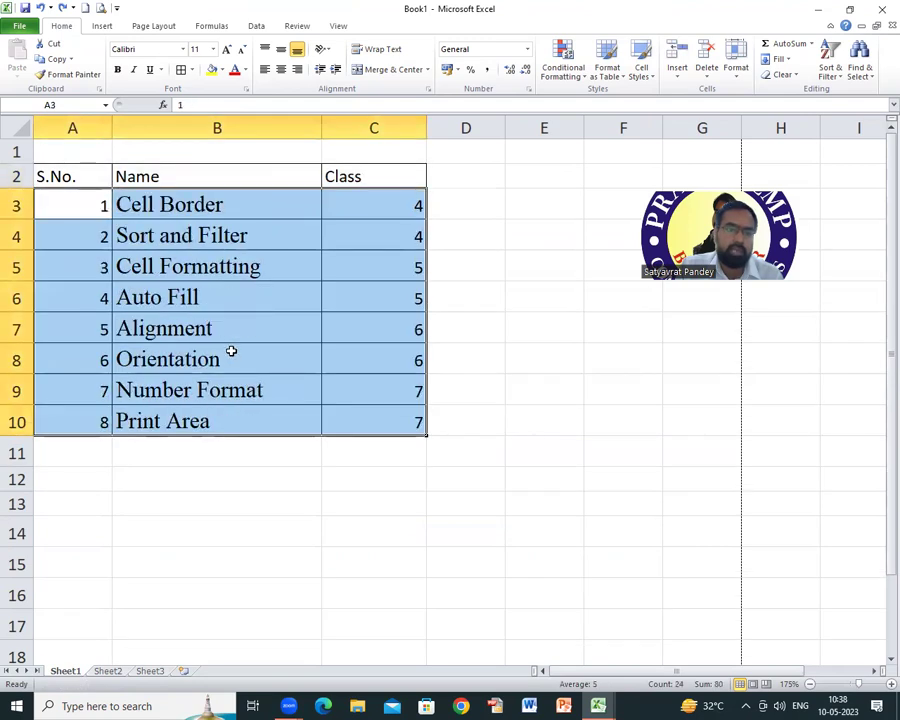
click(207, 258)
click(234, 237)
click(217, 266)
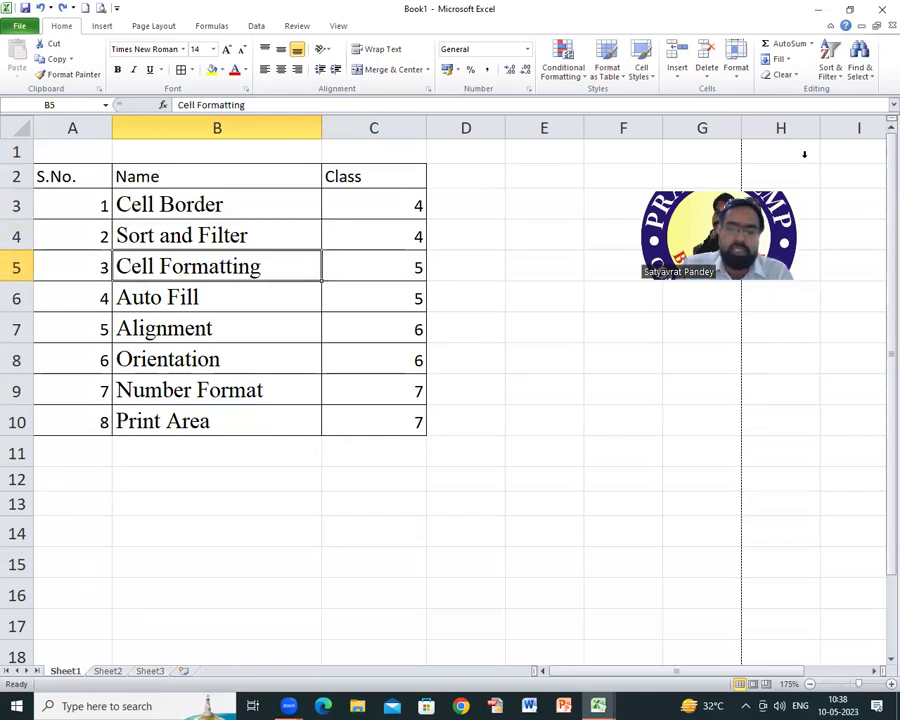
click(466, 297)
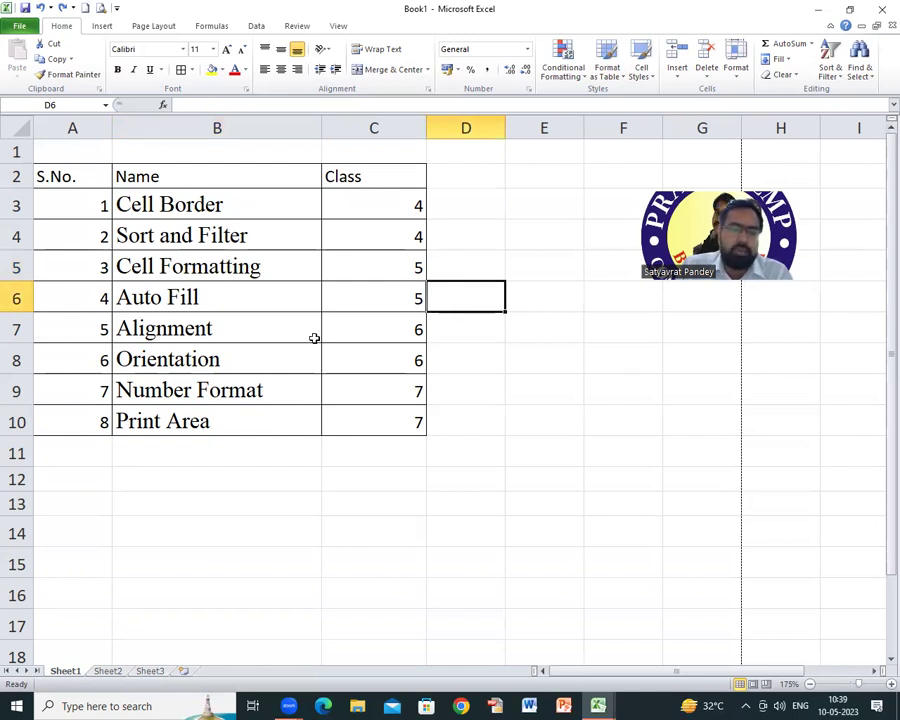
click(182, 303)
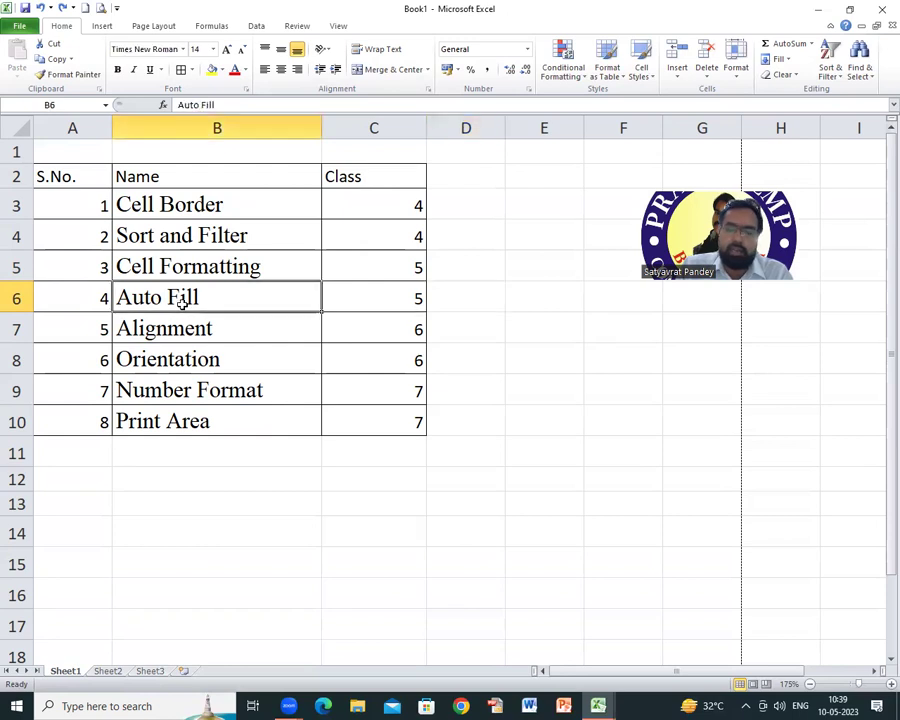
right_click(182, 300)
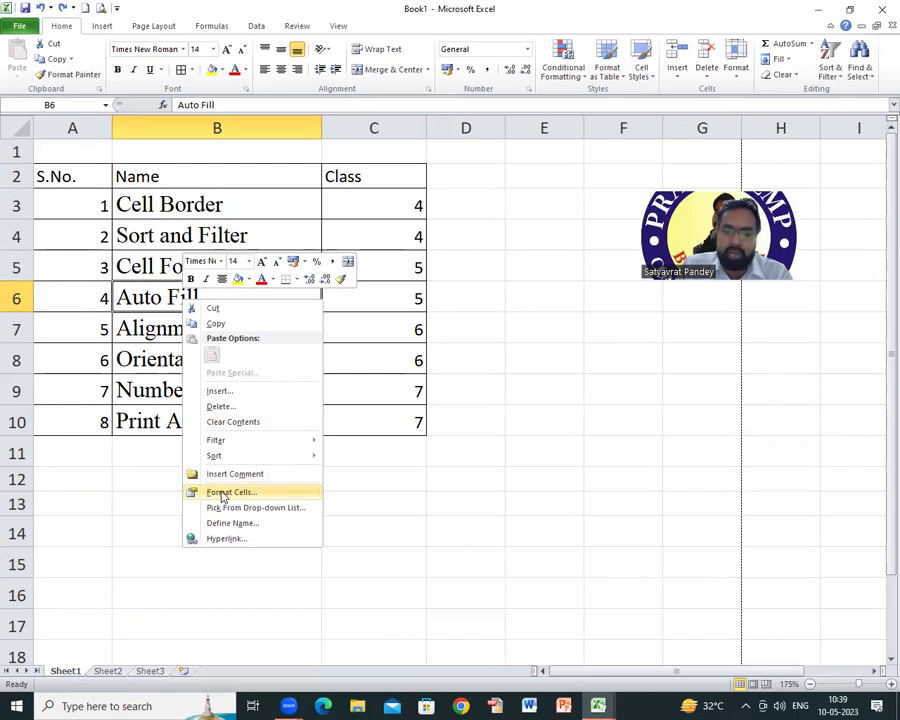
click(223, 495)
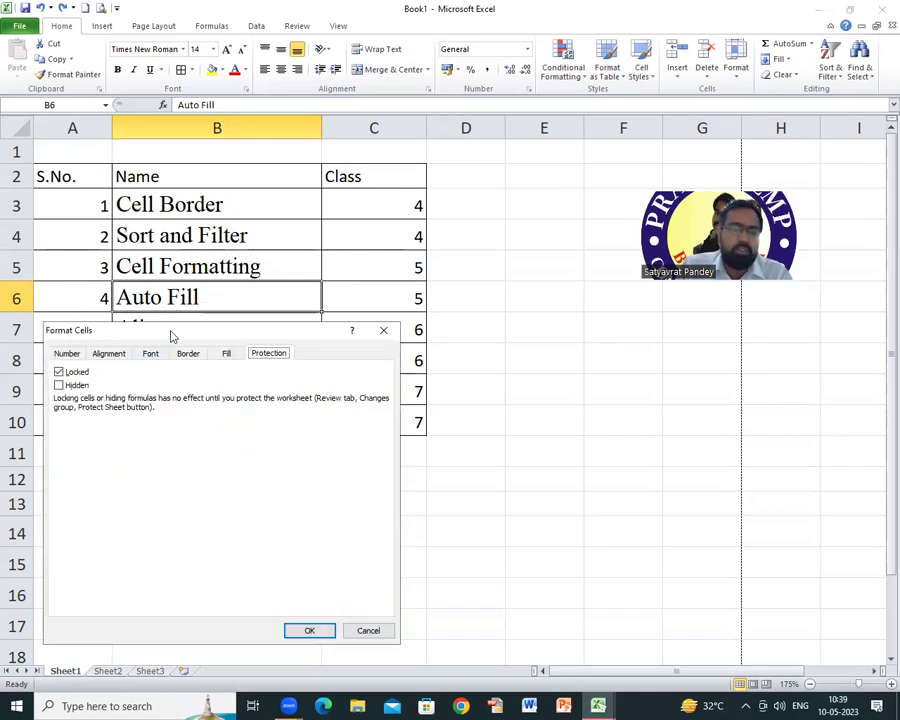
drag(170, 336, 417, 76)
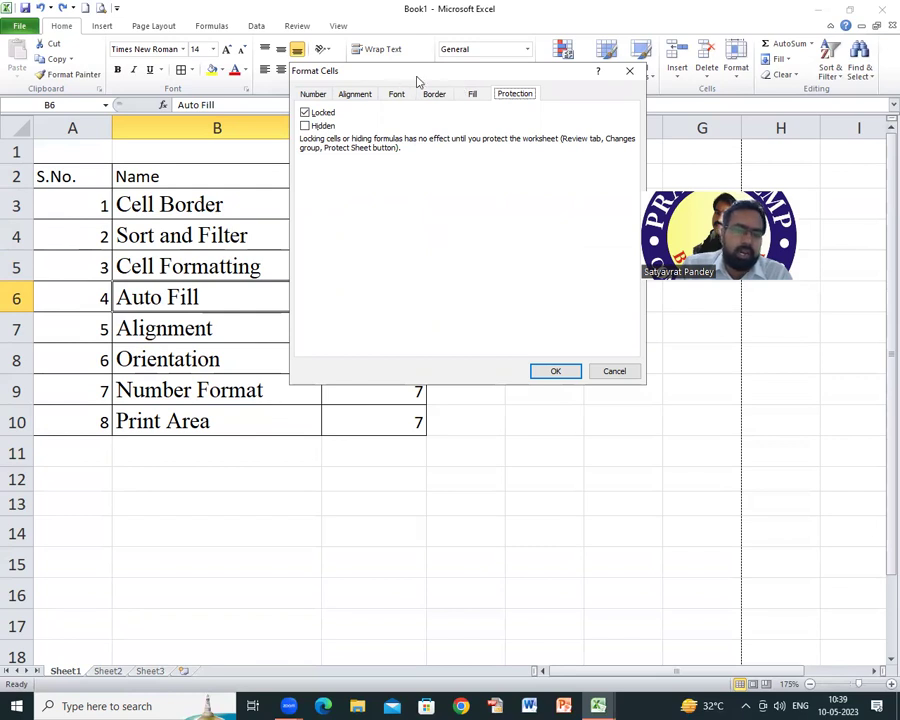
drag(417, 80, 446, 343)
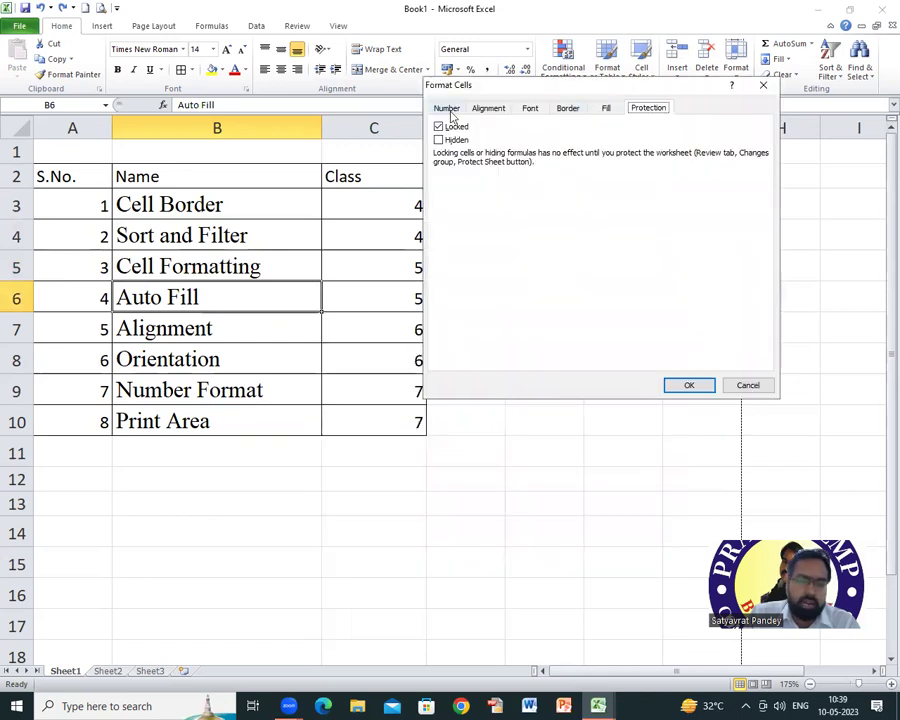
click(489, 110)
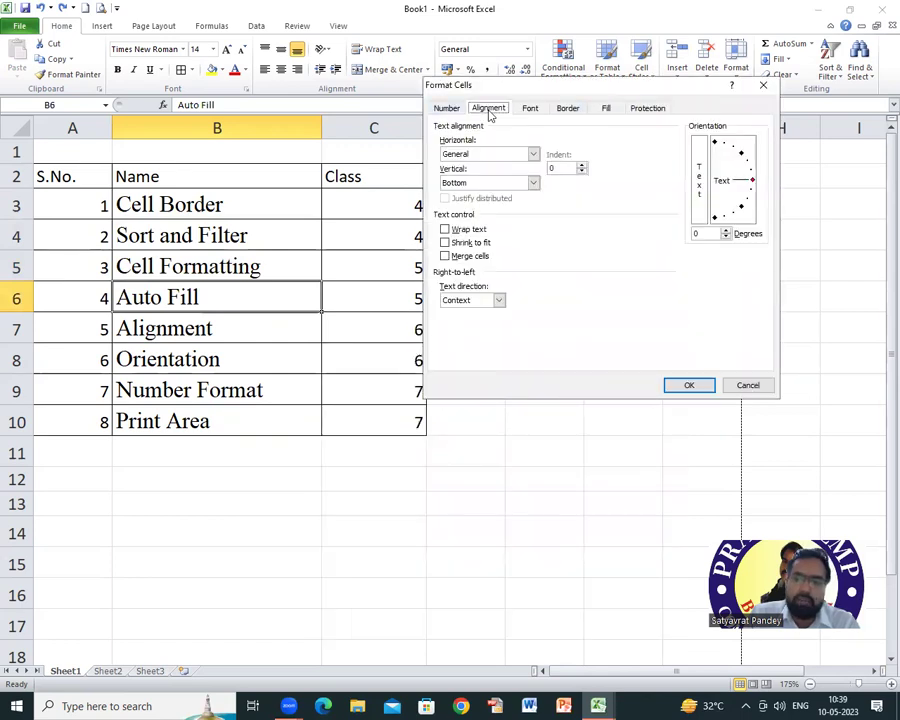
click(568, 108)
click(606, 108)
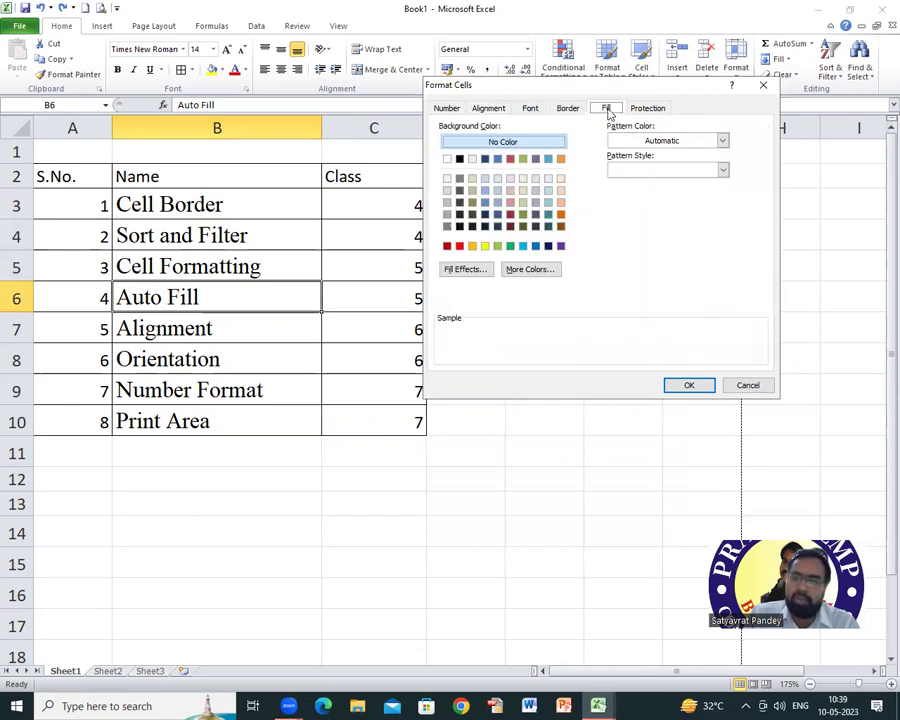
click(646, 108)
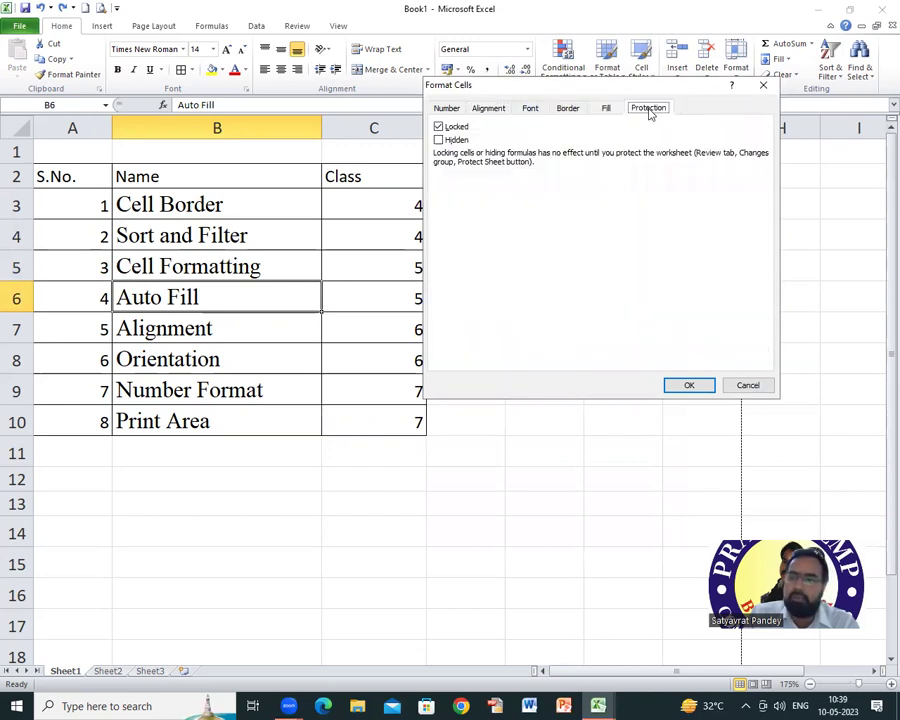
click(446, 108)
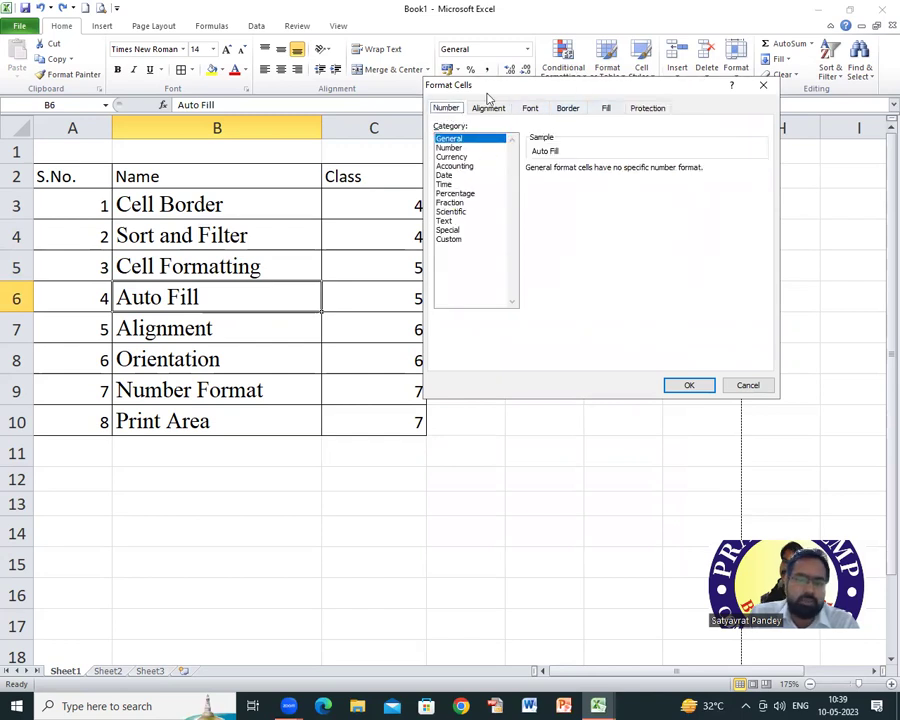
click(529, 109)
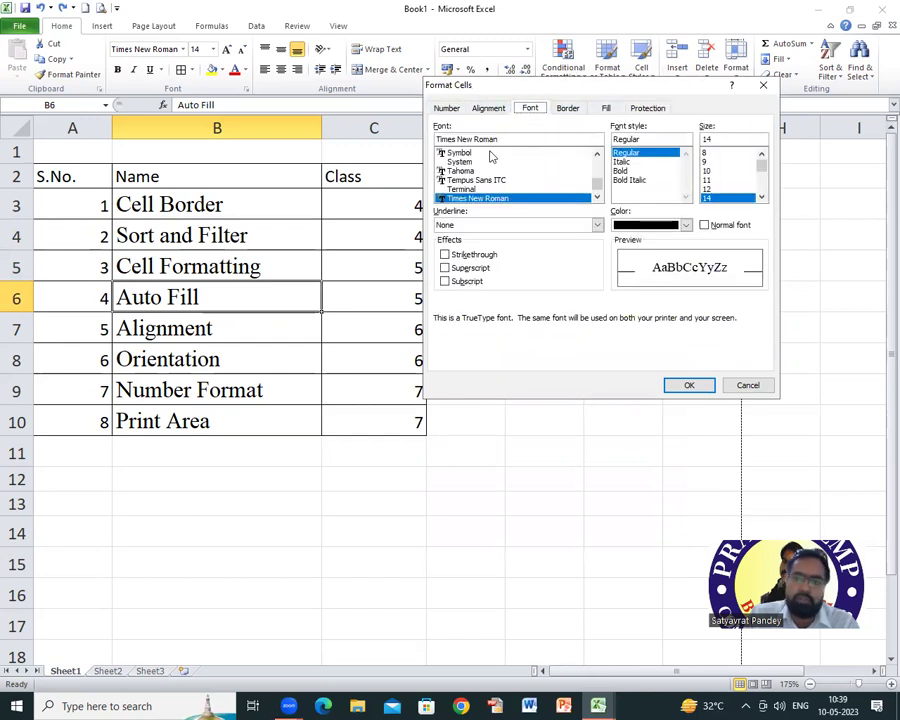
click(567, 109)
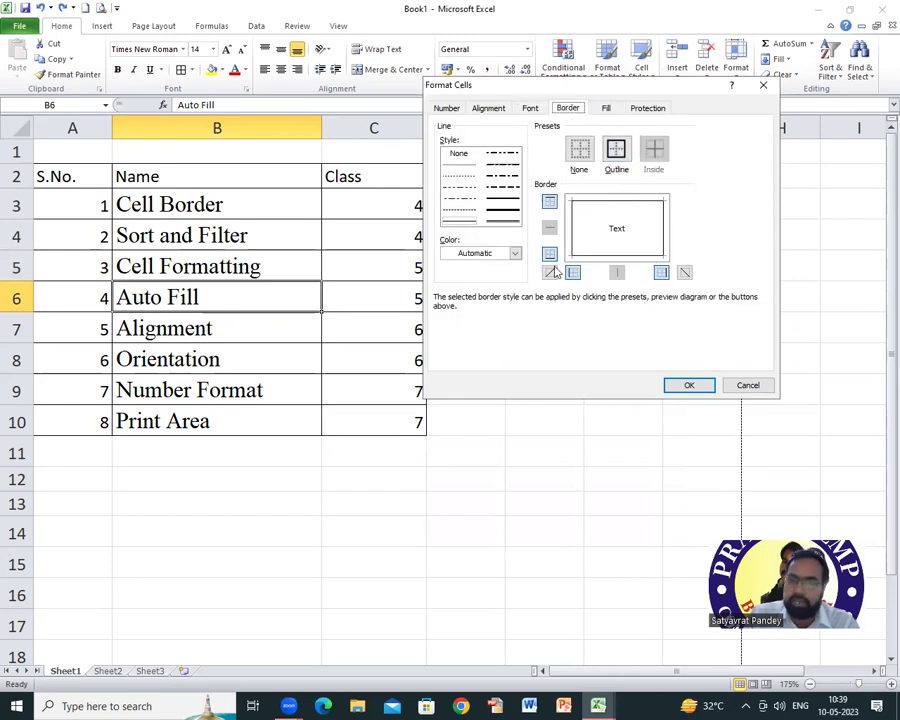
click(514, 253)
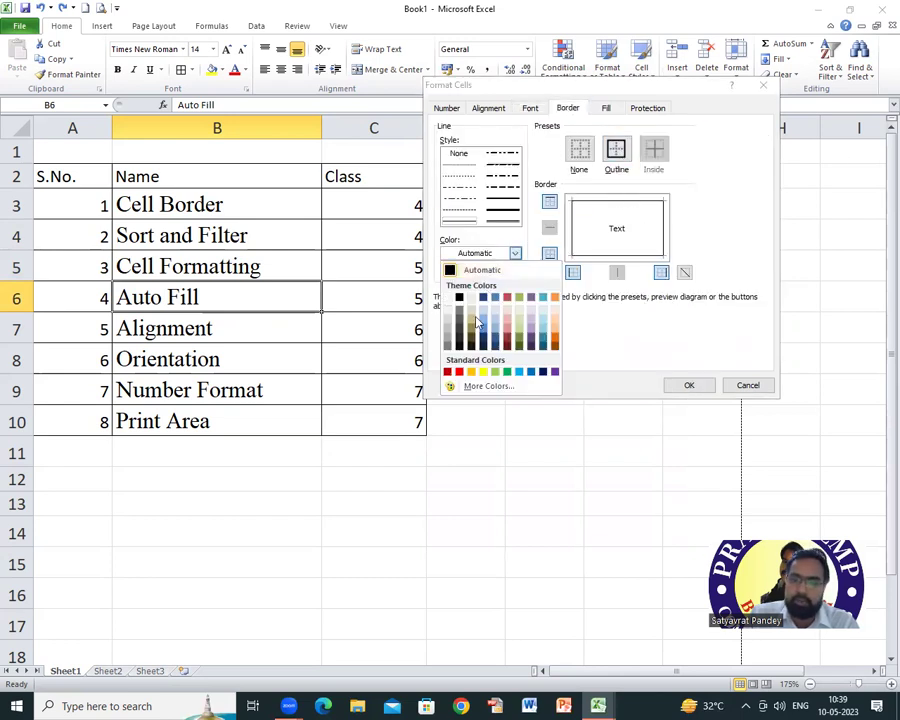
click(459, 371)
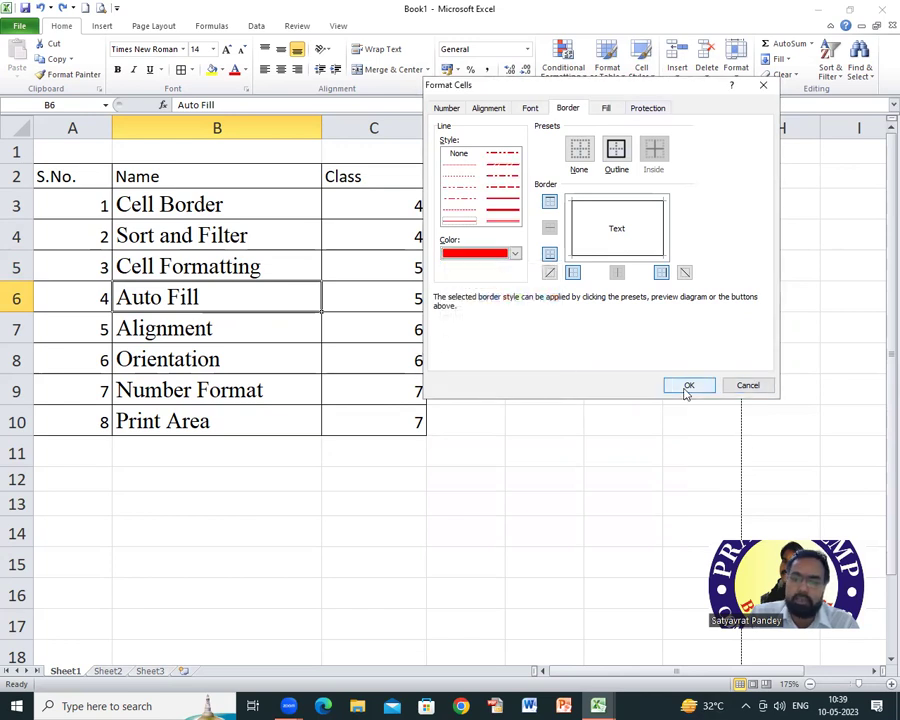
click(684, 386)
click(252, 359)
click(208, 296)
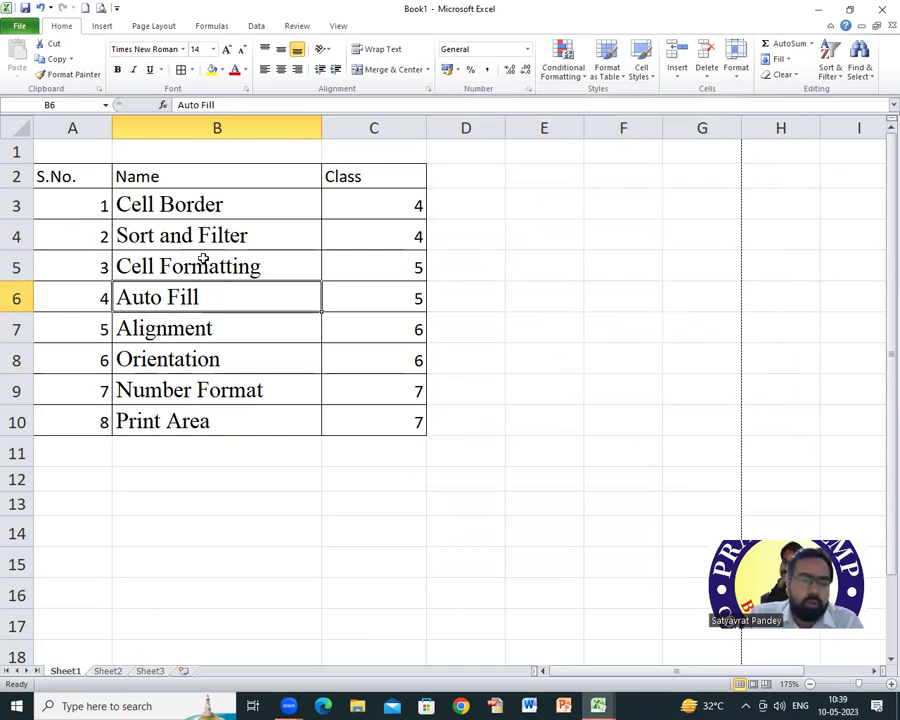
click(200, 271)
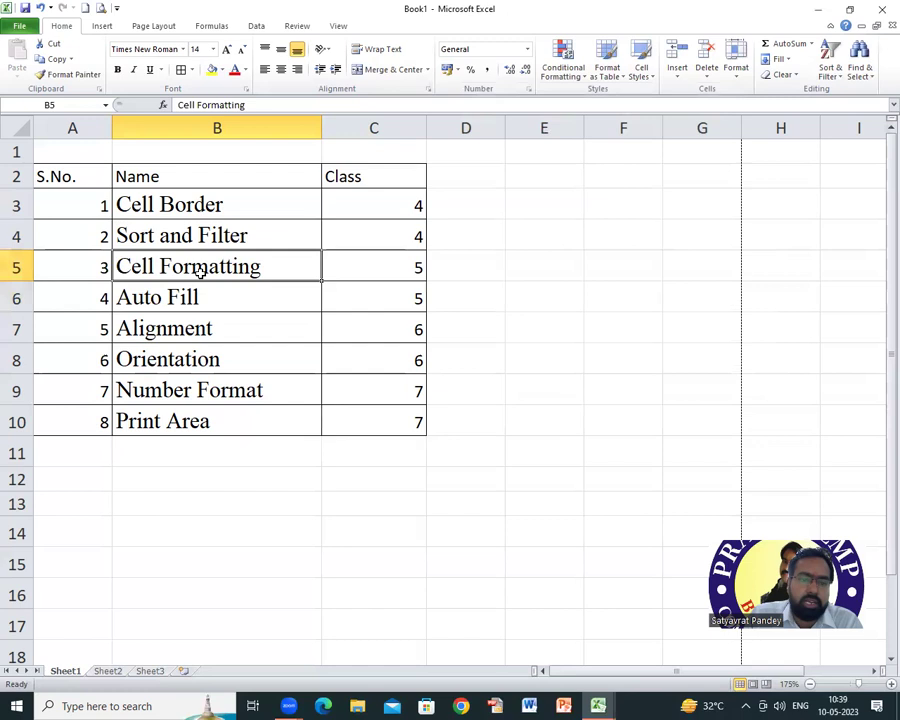
right_click(200, 271)
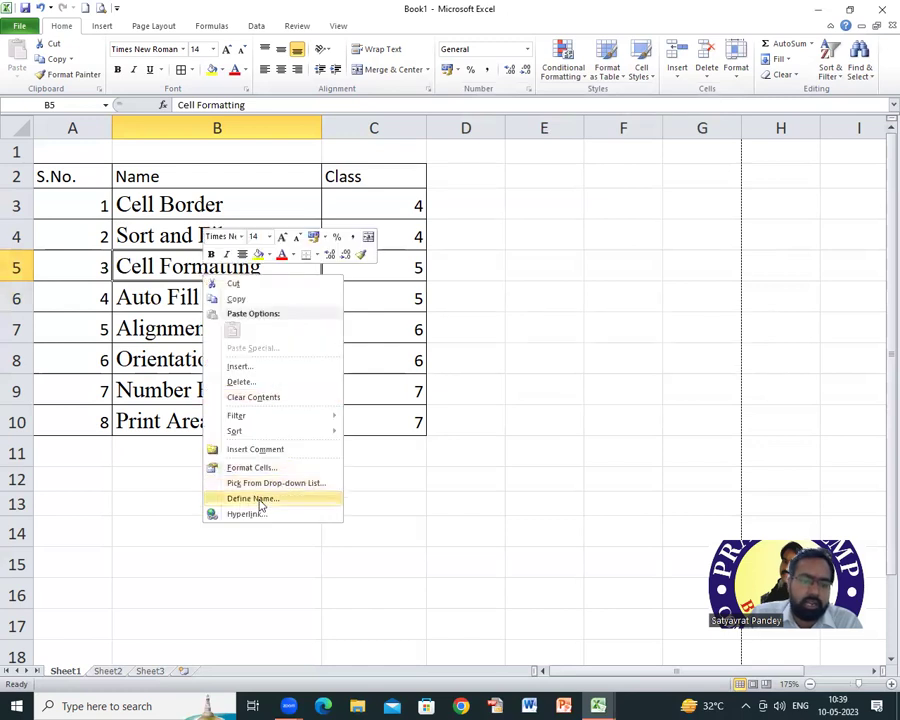
click(250, 470)
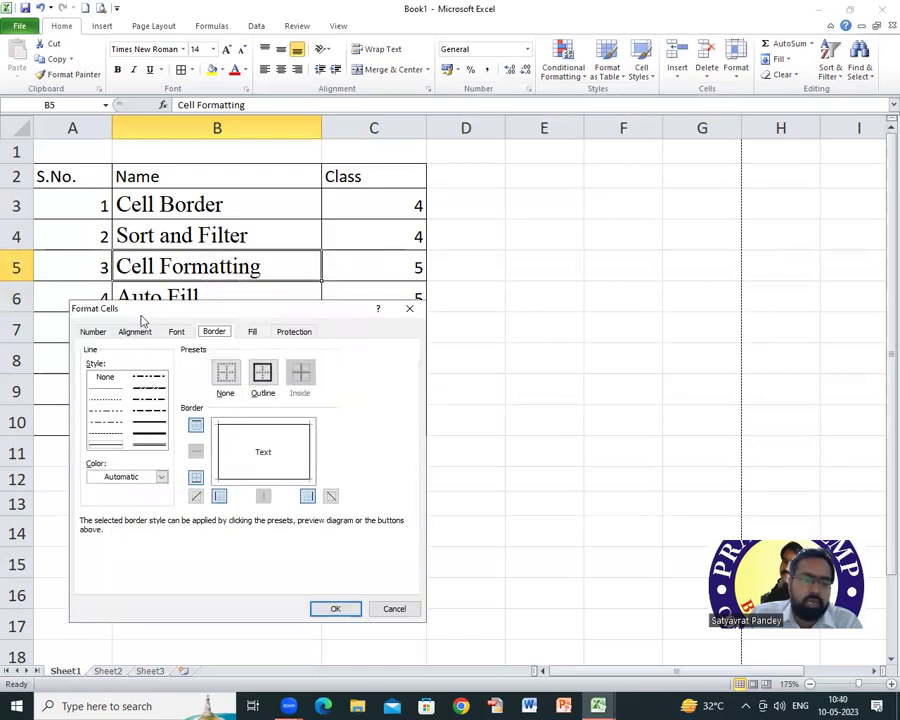
drag(165, 316, 400, 152)
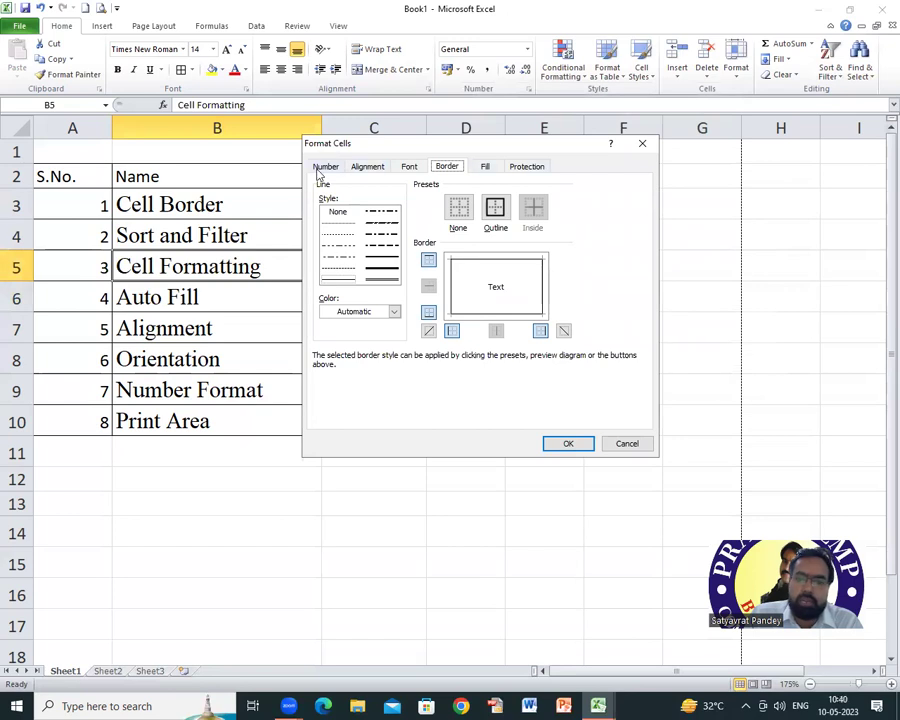
click(322, 167)
click(370, 168)
click(408, 168)
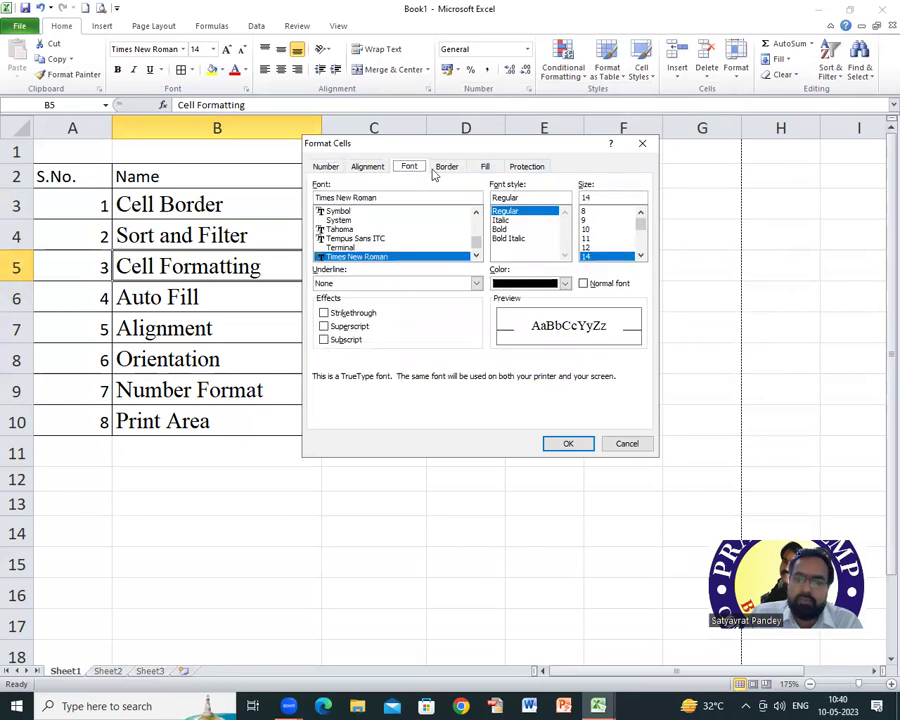
click(445, 168)
click(486, 170)
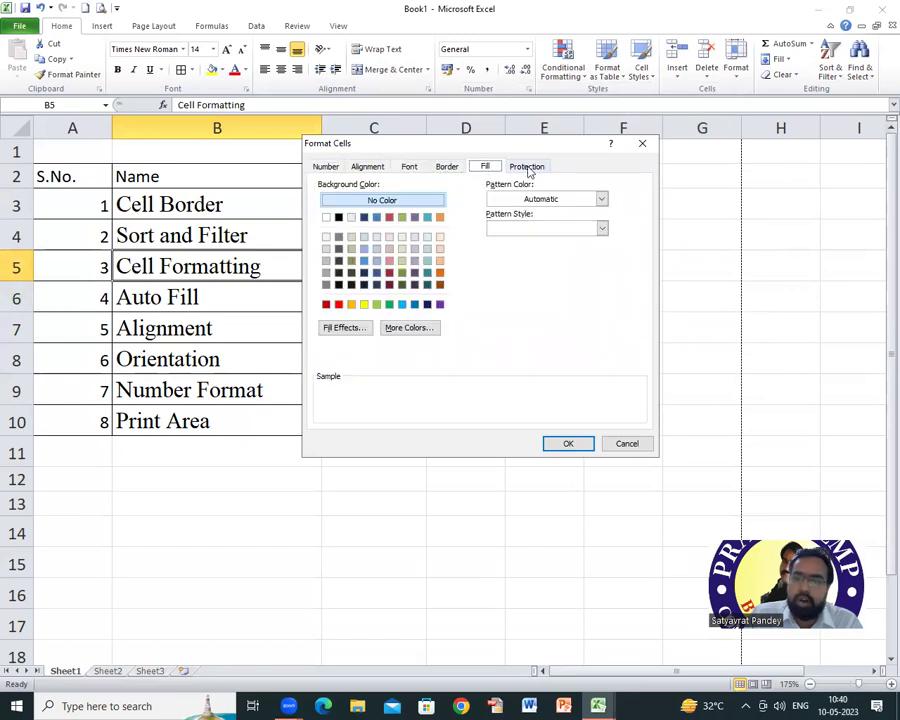
click(527, 169)
click(328, 168)
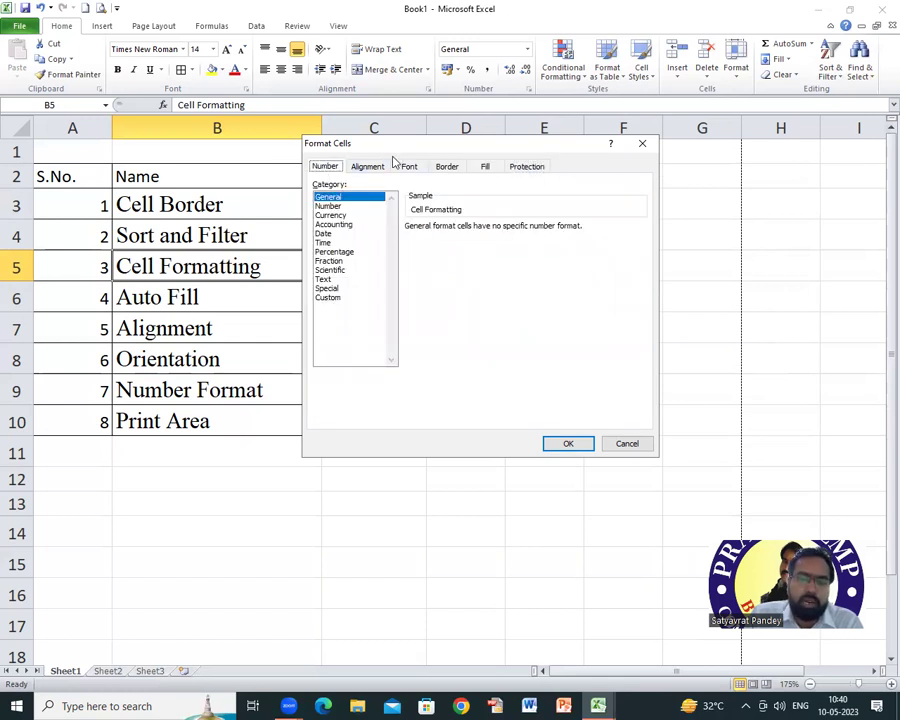
drag(400, 149, 466, 117)
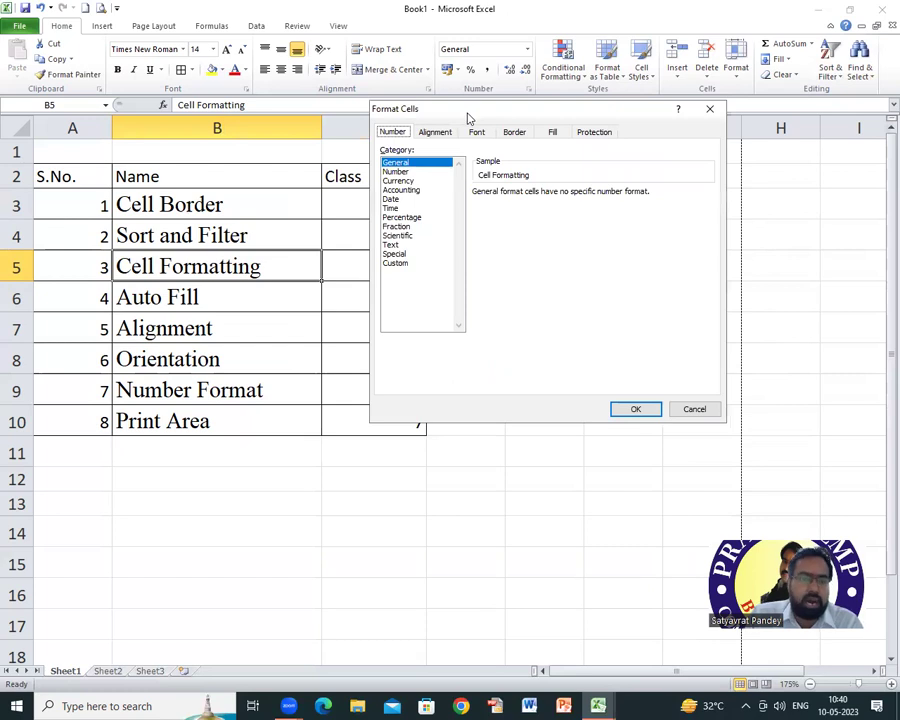
click(435, 133)
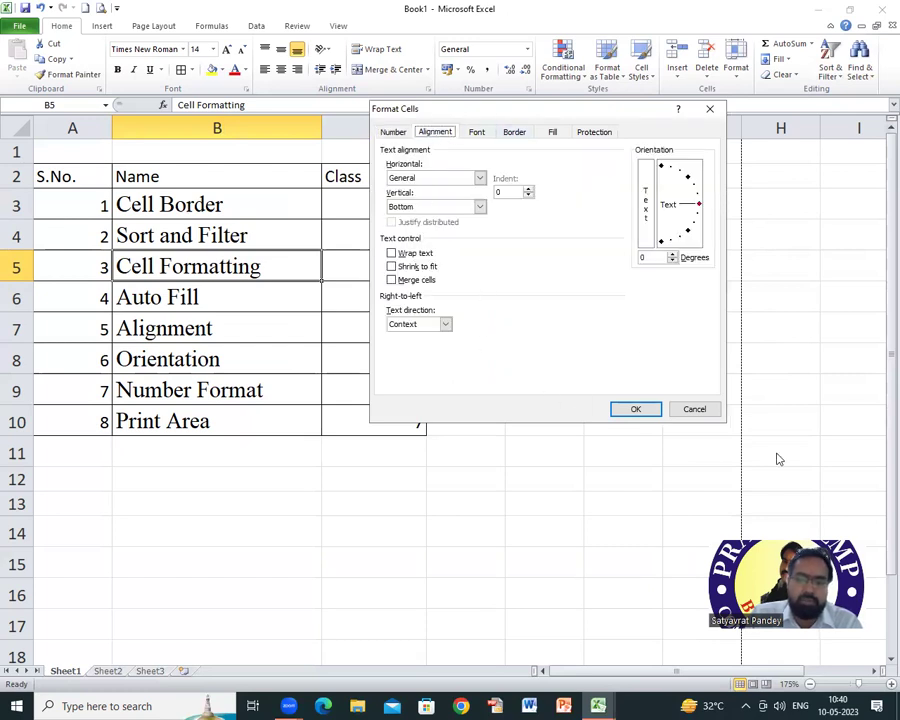
click(694, 408)
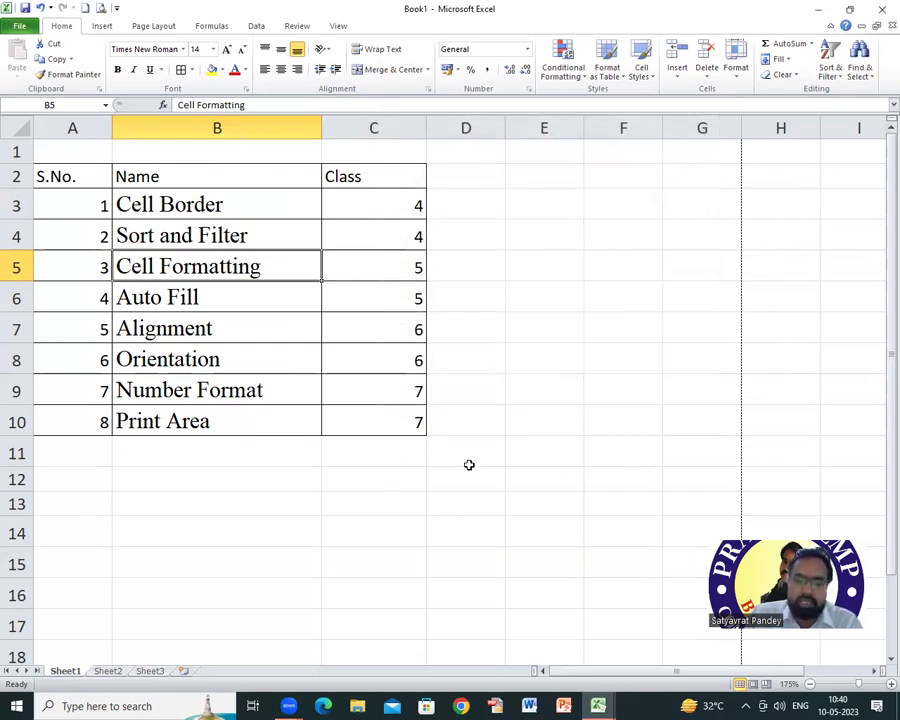
Step: Enter a person's name in D4 and widen column D
click(490, 238)
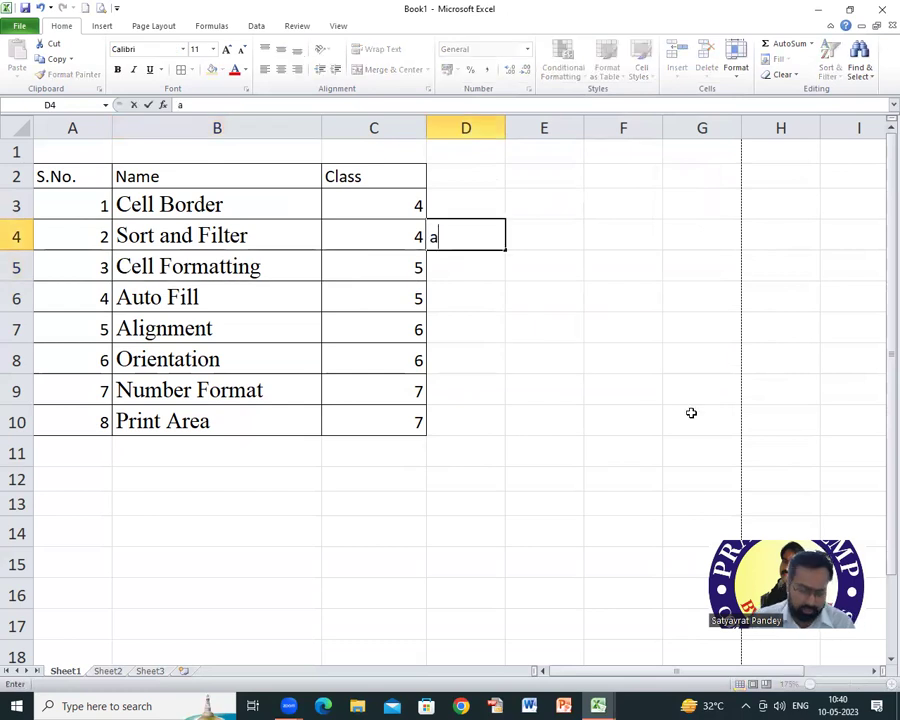
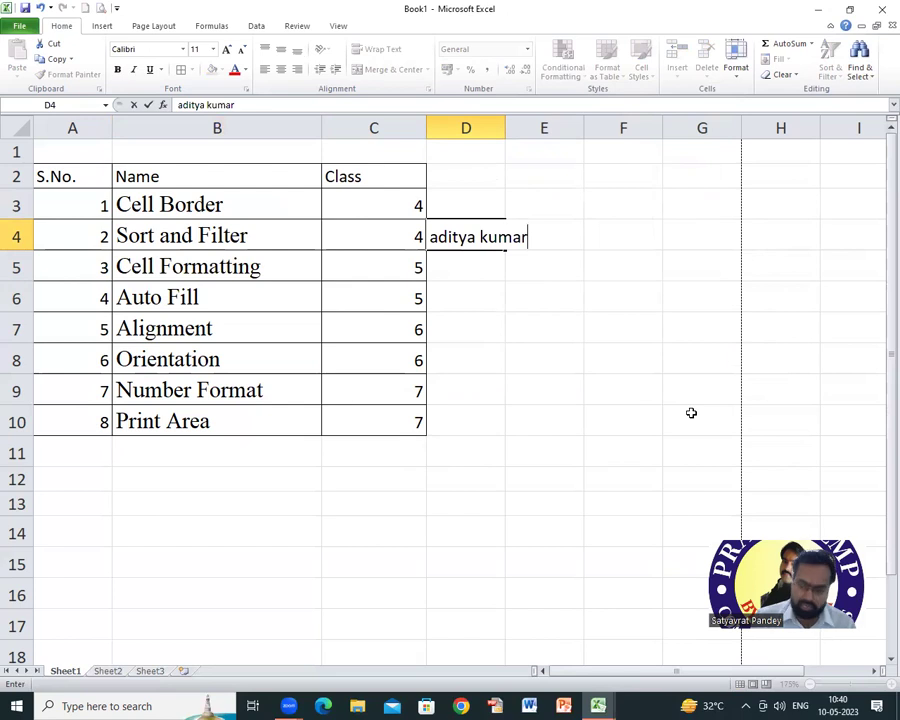
key(Return)
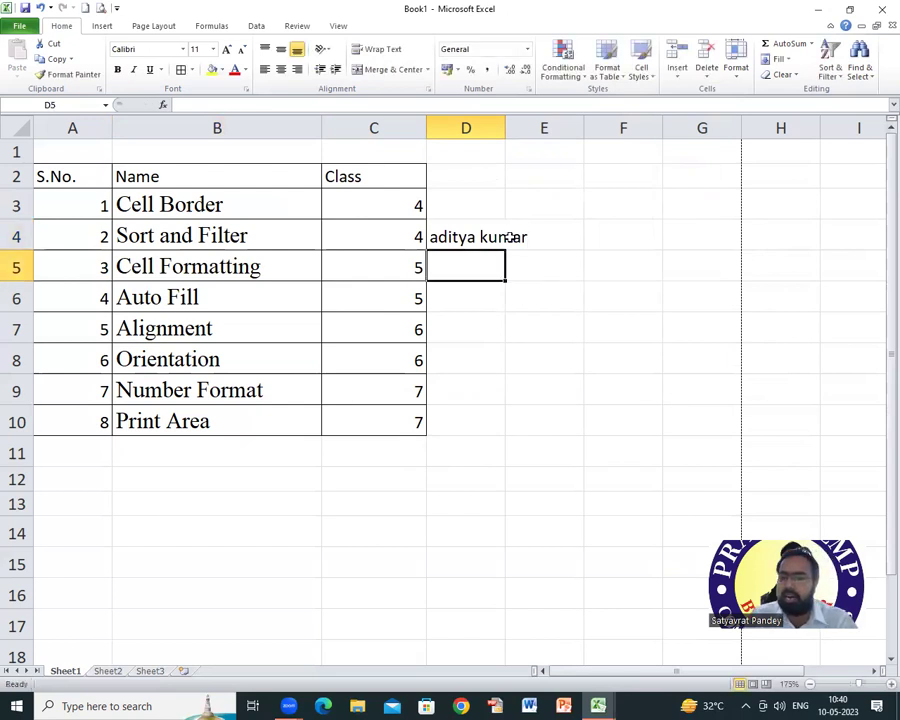
drag(505, 119, 538, 122)
Step: Cut the name from D4 into E4, then narrow column E so it overflows
click(478, 224)
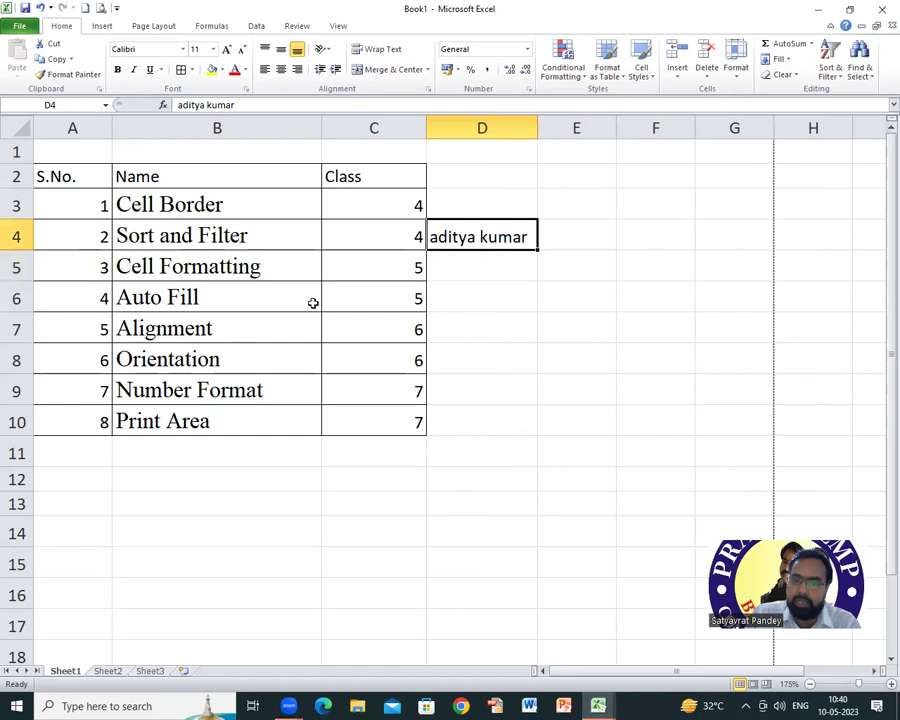
key(ctrl+x)
click(572, 242)
key(ctrl+v)
drag(615, 123, 648, 127)
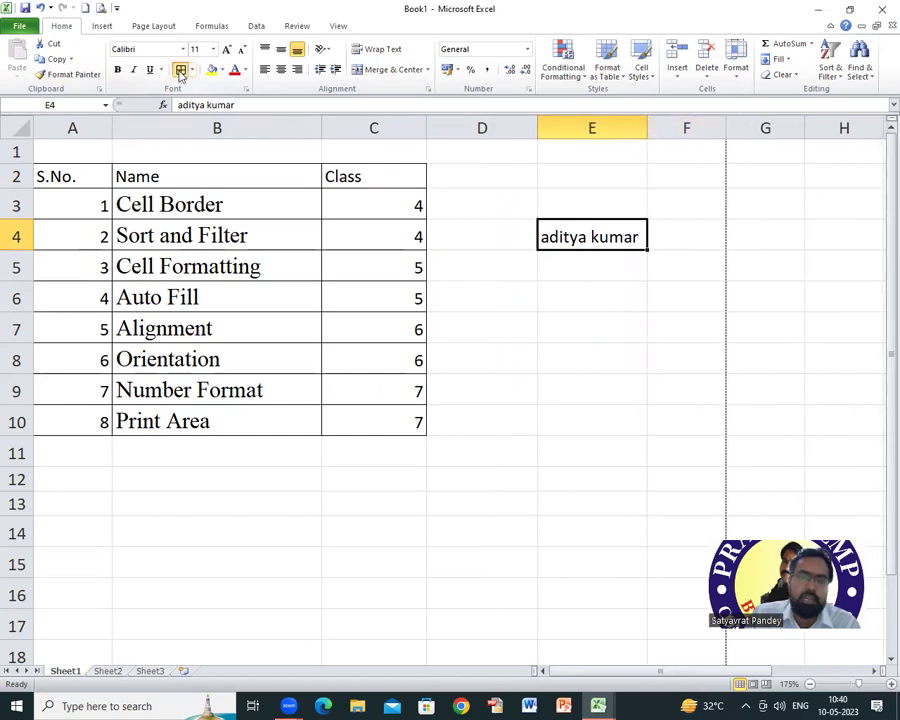
click(604, 266)
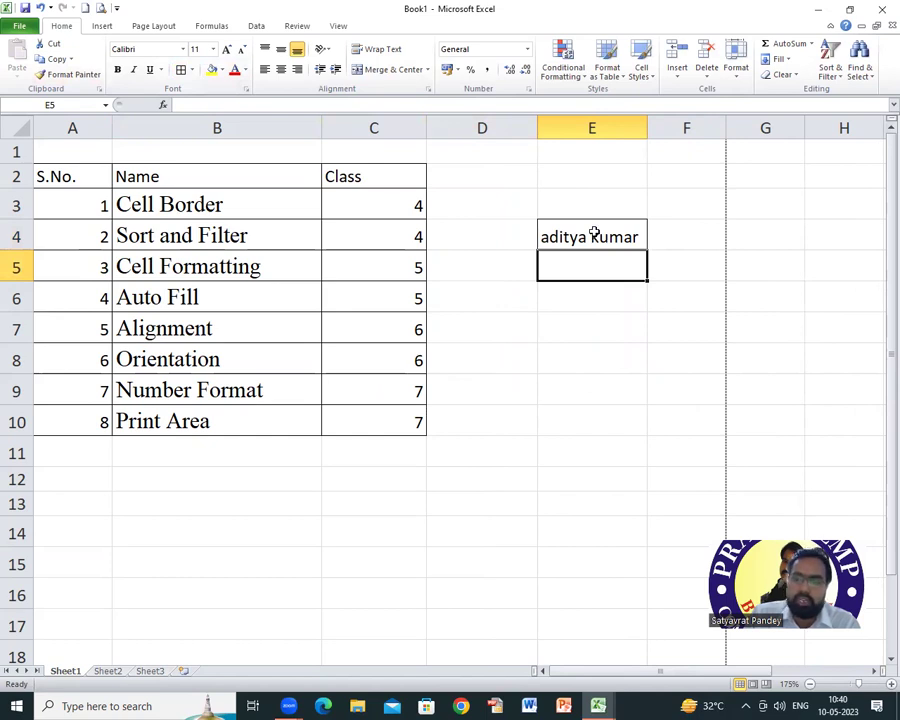
drag(647, 123, 626, 125)
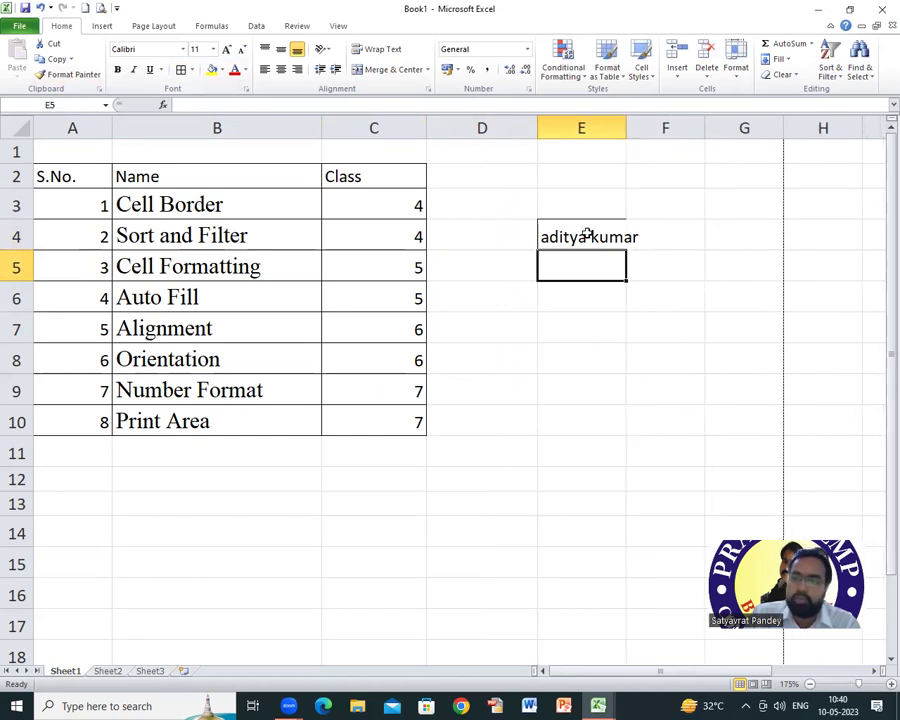
Step: Tick Wrap text in Format Cells Alignment for E4 so the name splits over two lines
right_click(586, 233)
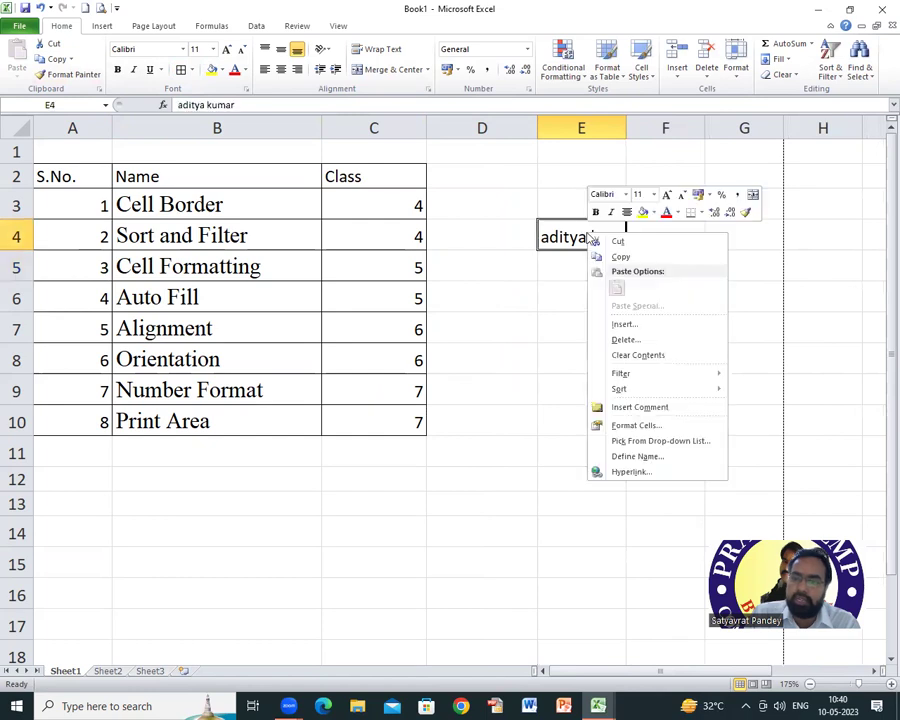
click(646, 424)
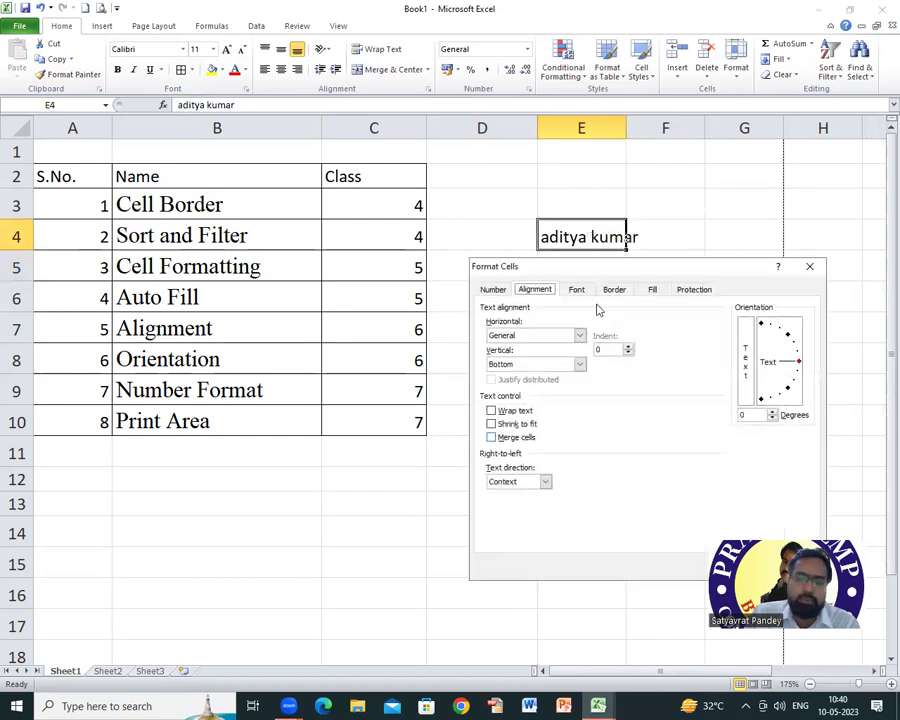
click(491, 410)
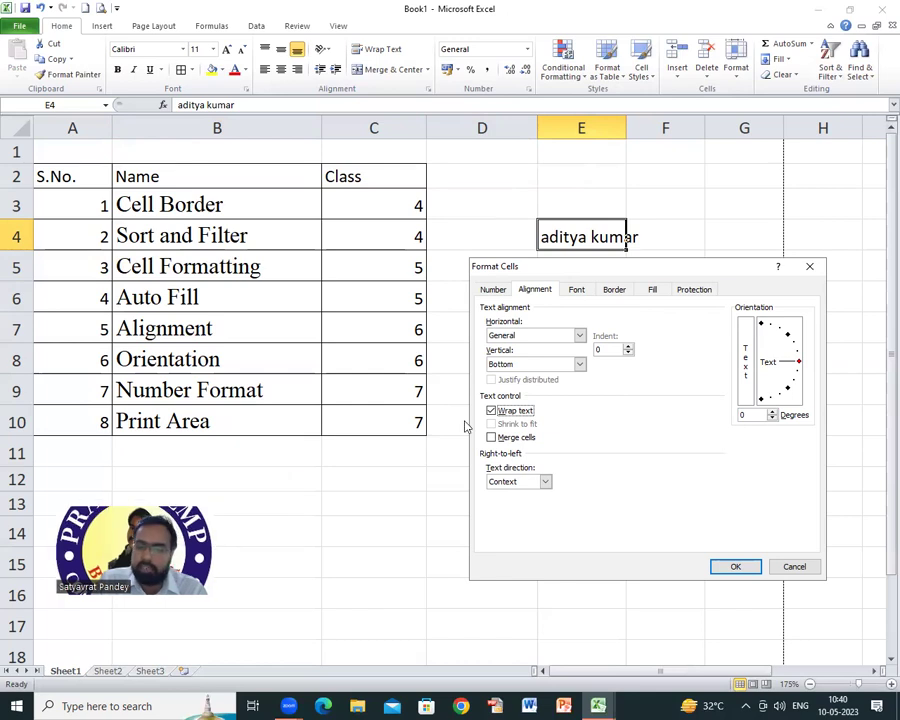
click(737, 567)
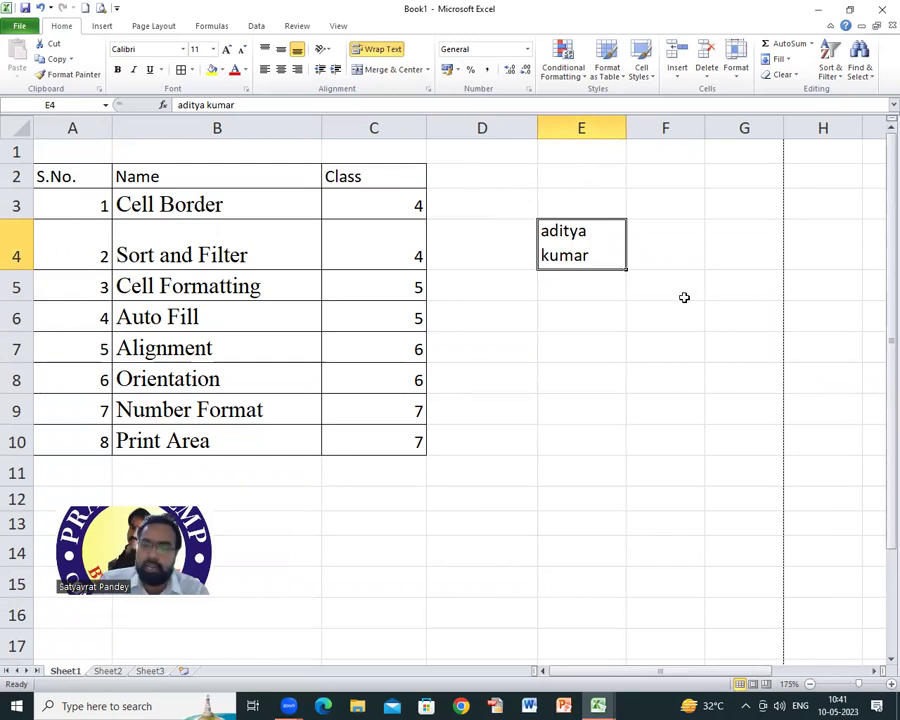
click(583, 287)
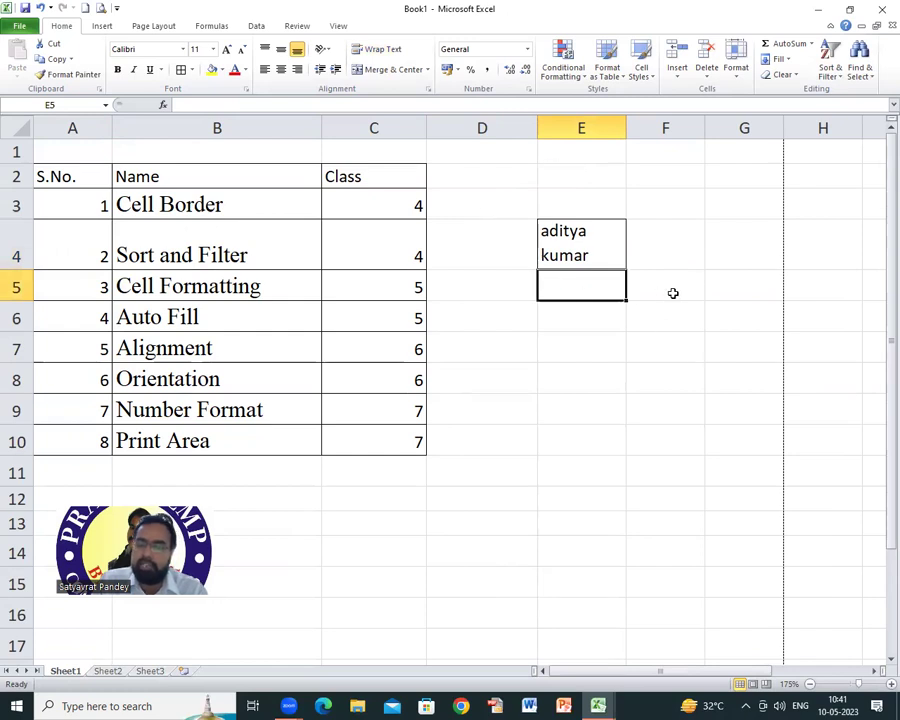
Step: Drag column E wider until the name fits on one line; widen and restore column B
click(567, 318)
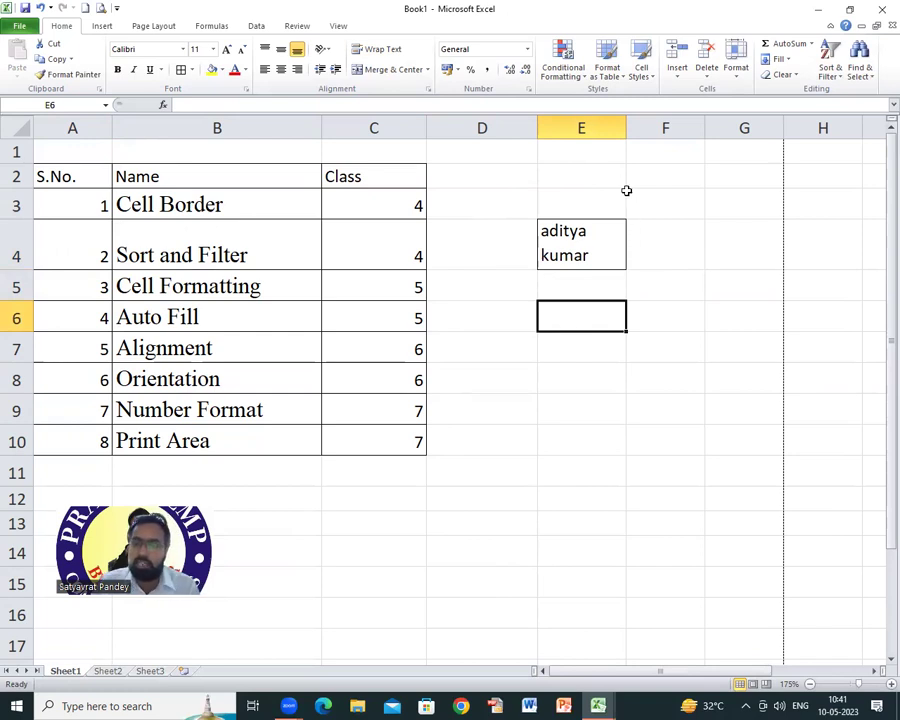
drag(626, 128, 707, 184)
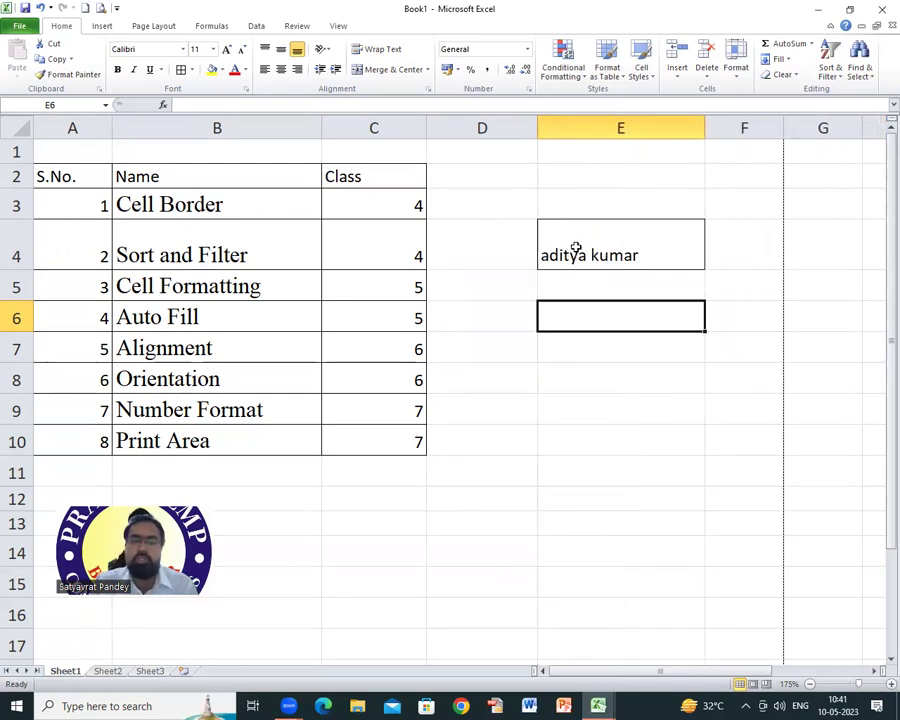
drag(321, 128, 735, 184)
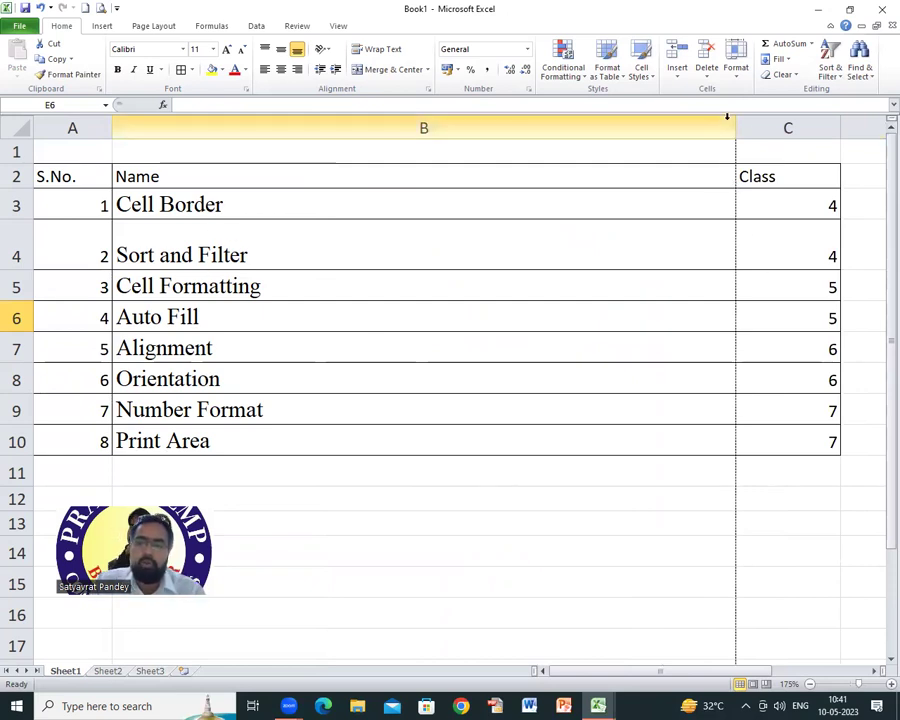
drag(733, 121, 316, 130)
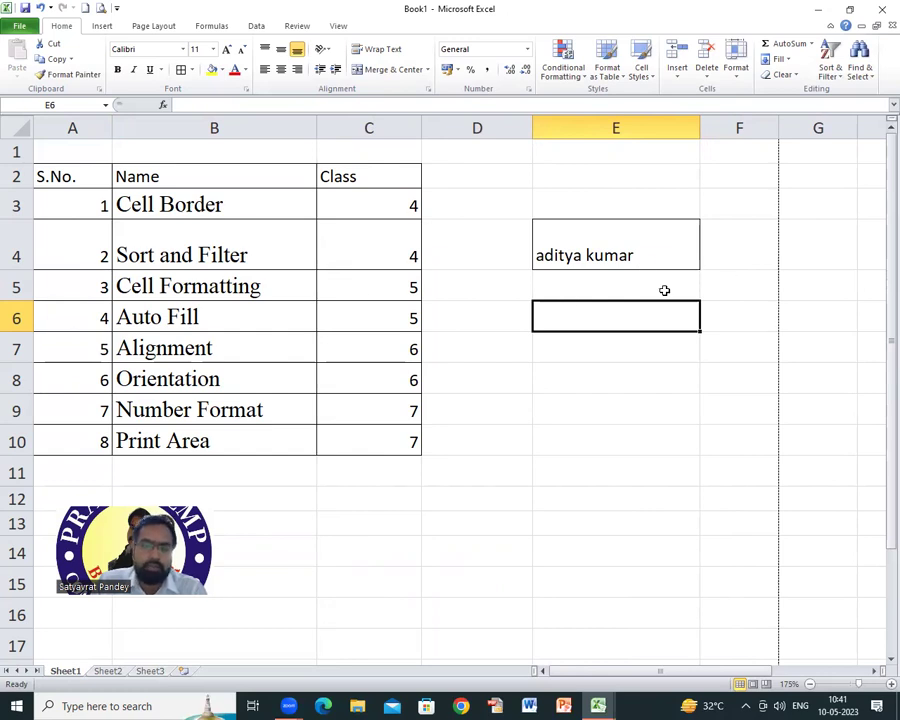
click(557, 253)
right_click(557, 253)
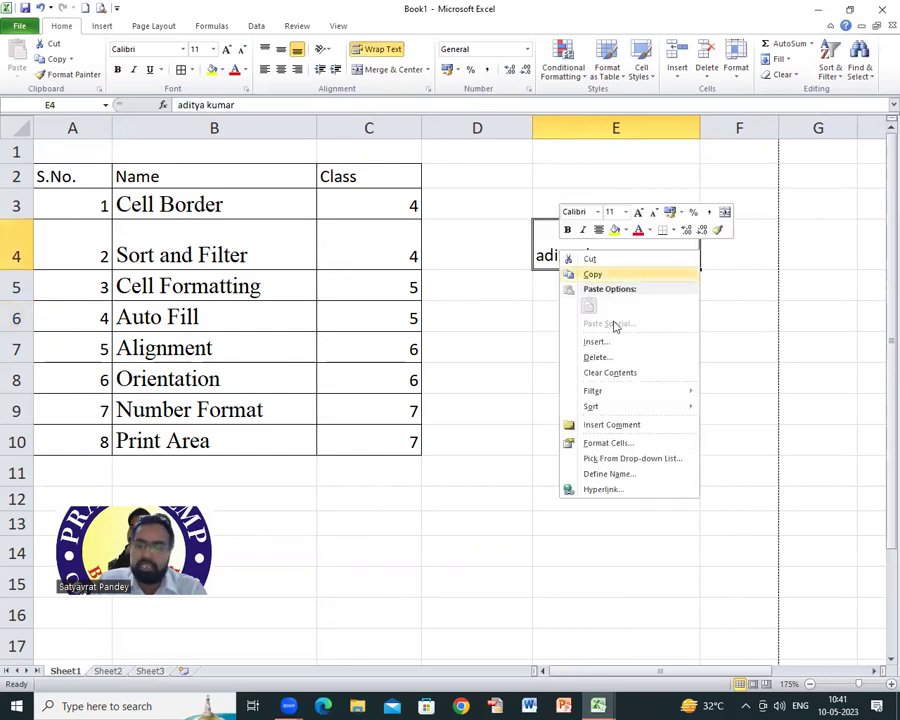
click(608, 442)
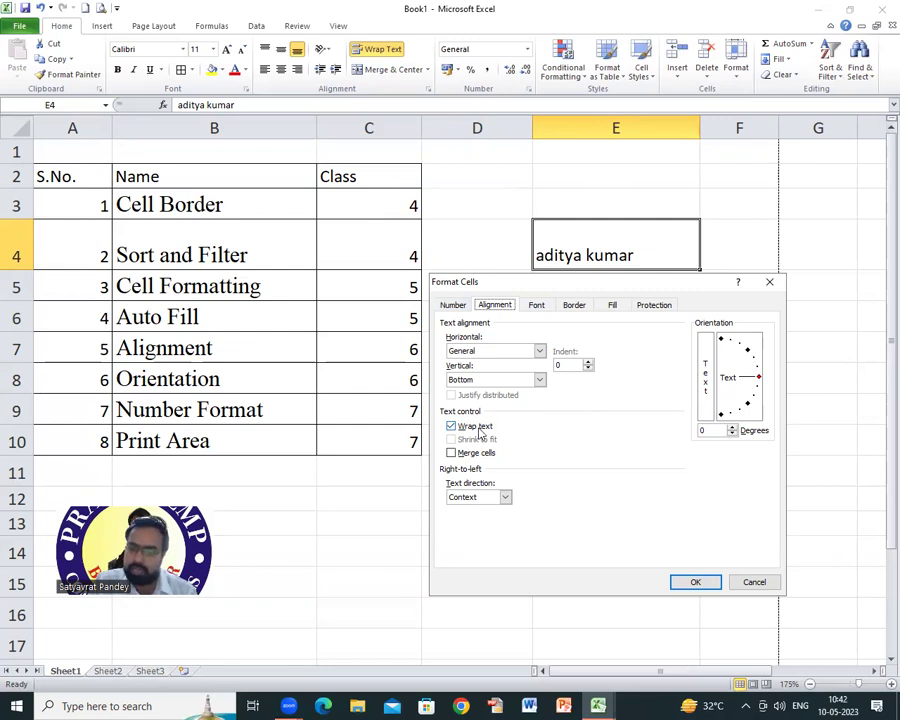
click(753, 582)
click(504, 298)
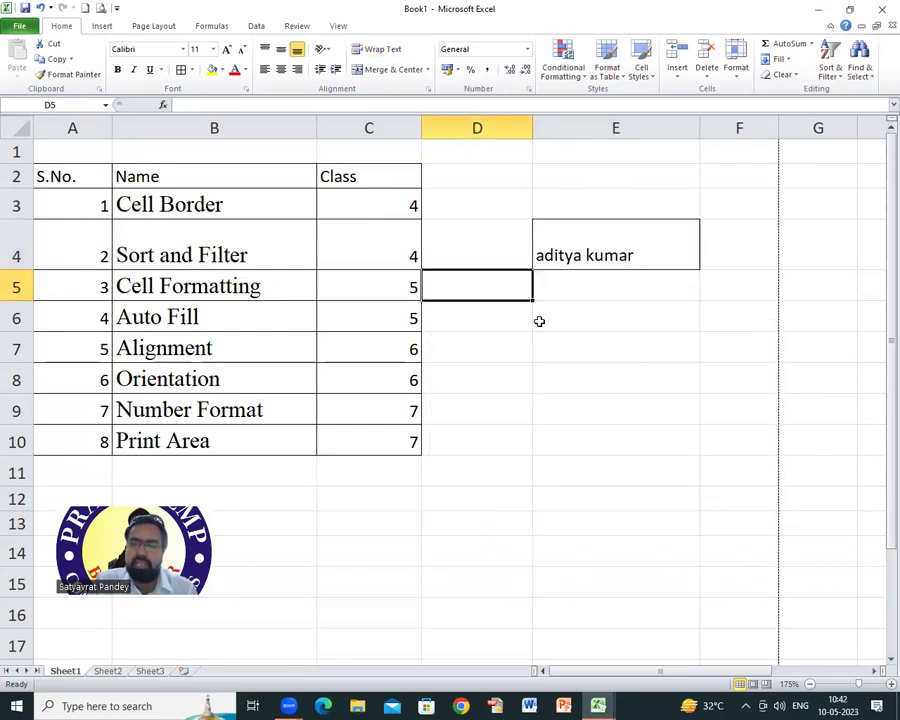
click(576, 293)
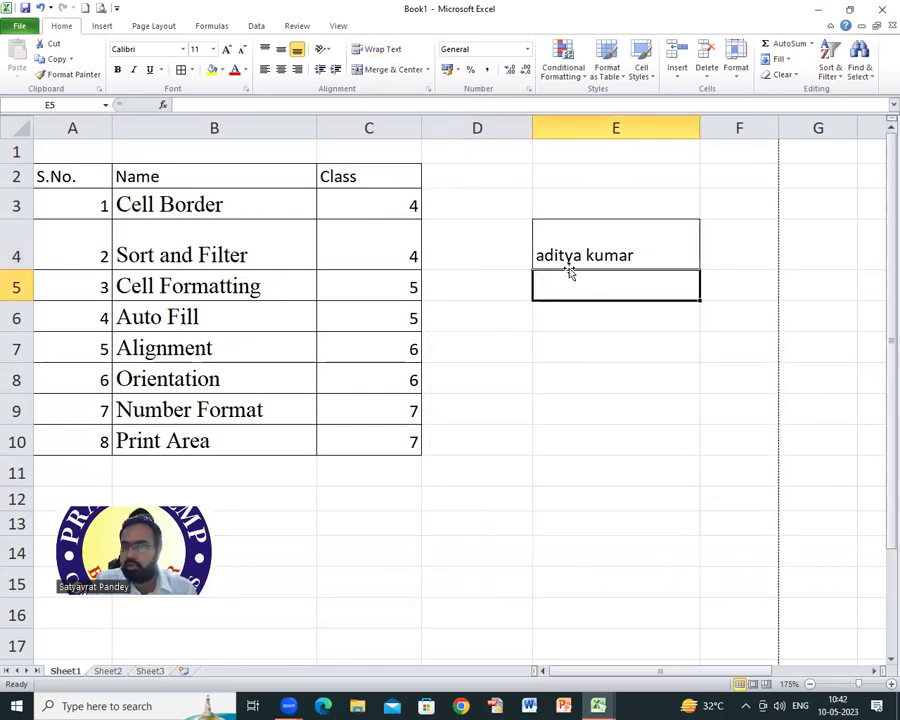
drag(565, 235, 577, 276)
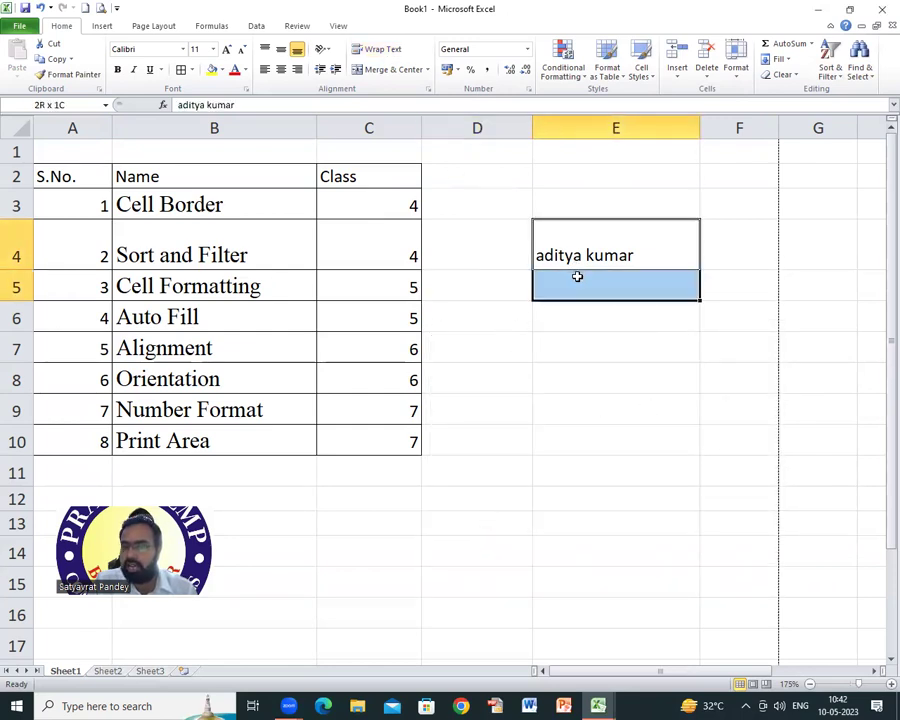
click(606, 342)
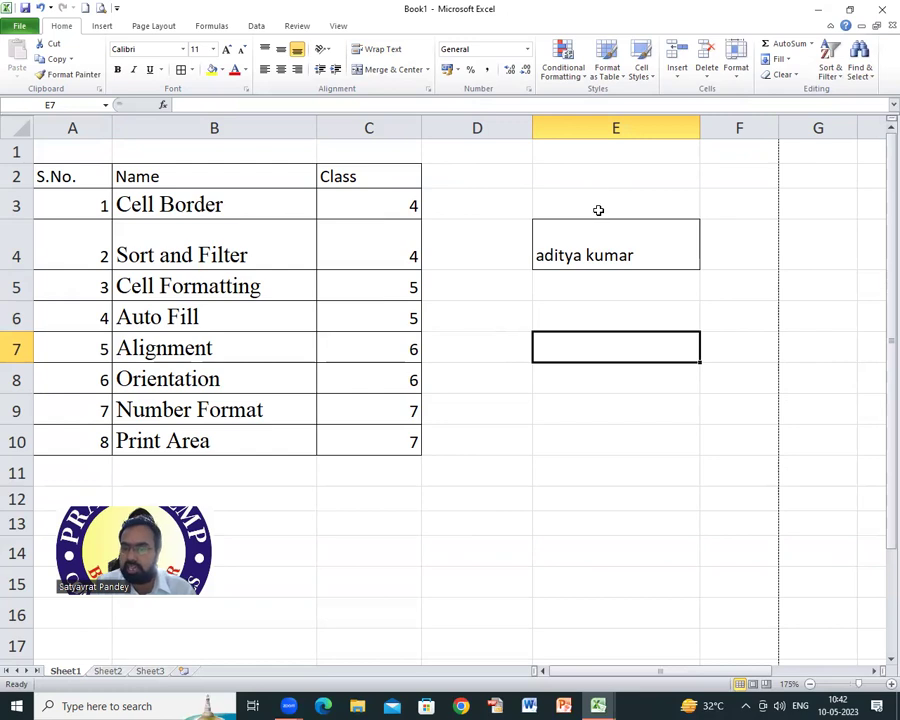
drag(567, 199, 582, 234)
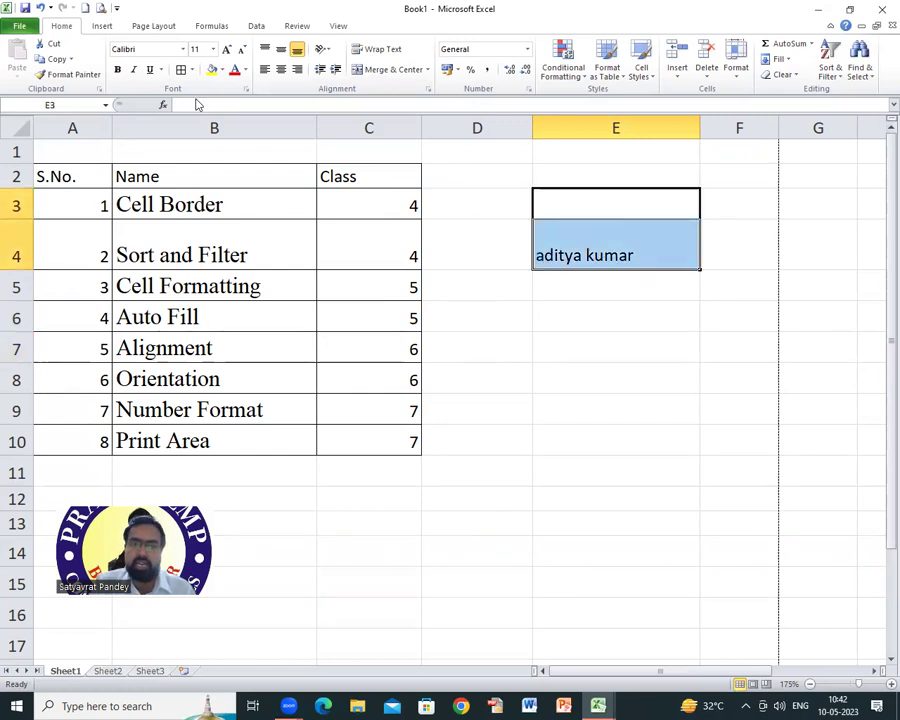
Step: Enter a second person's name in E3 and view the sheet's print preview
right_click(589, 242)
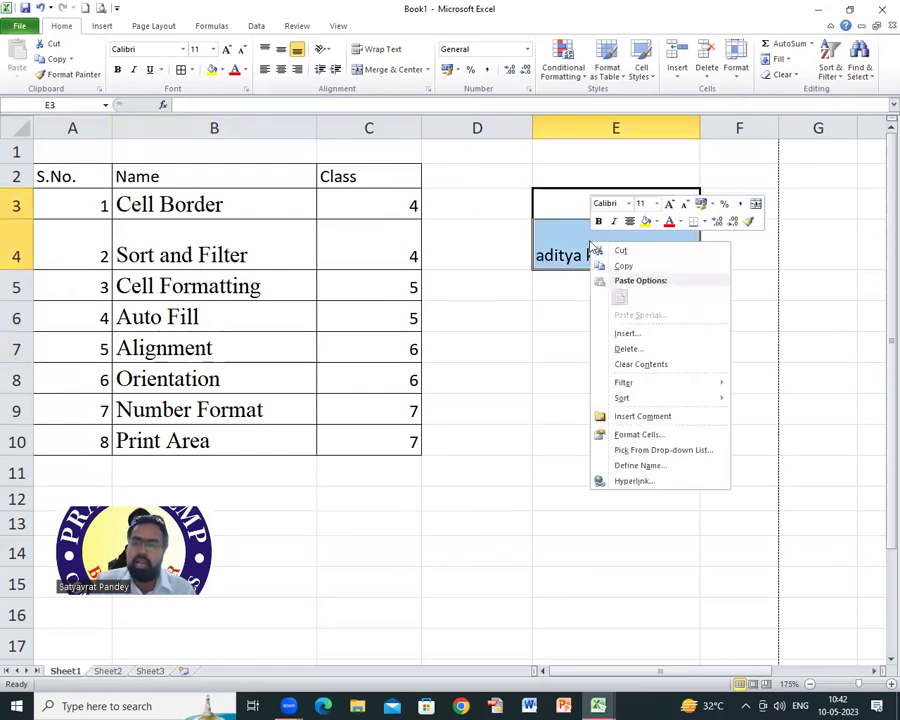
key(Escape)
click(578, 200)
click(594, 330)
click(577, 199)
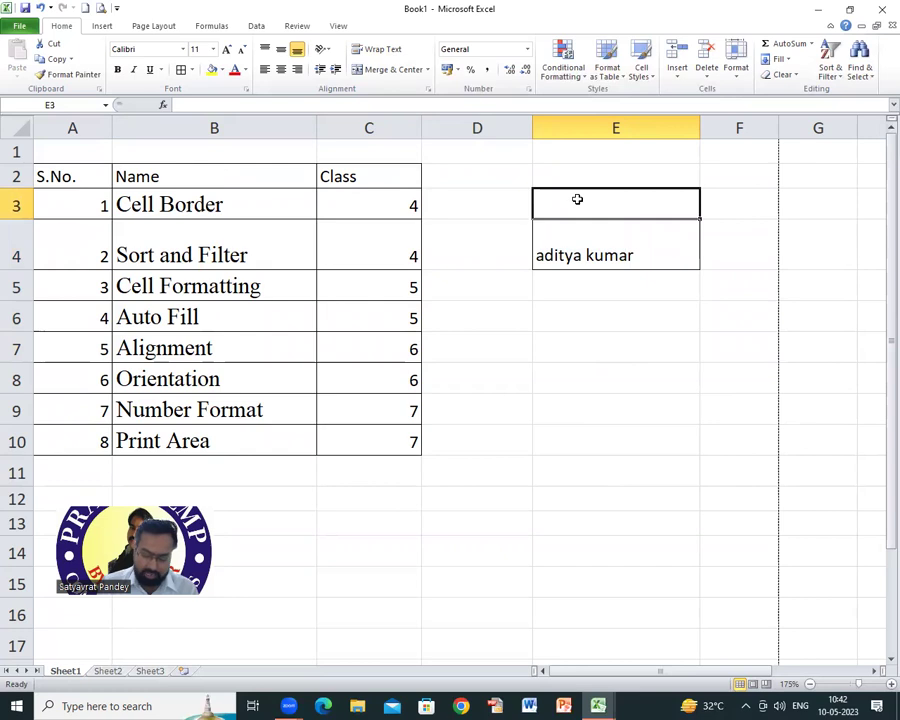
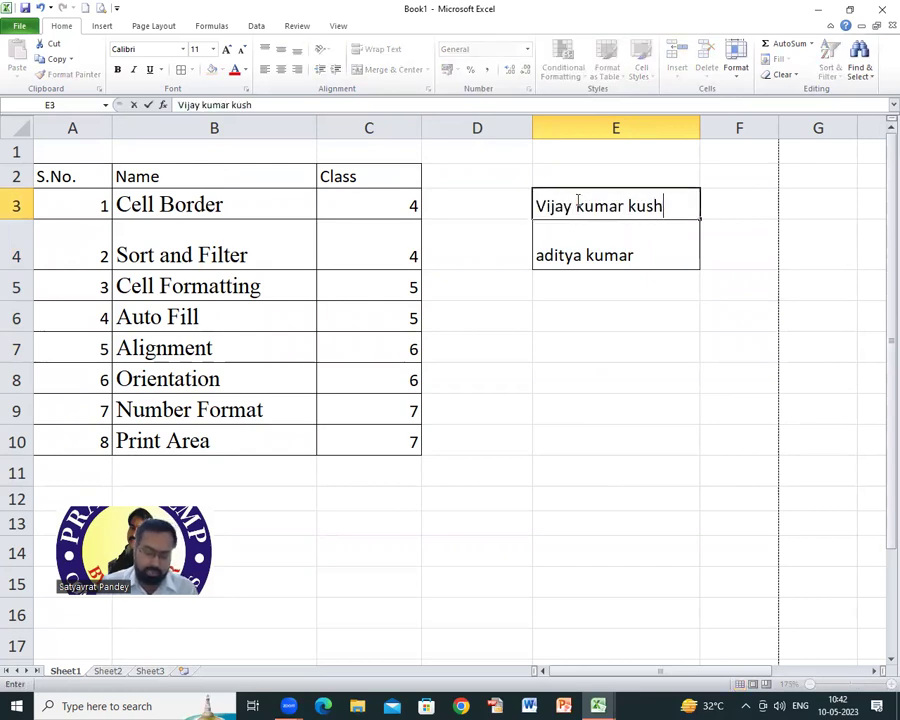
key(Return)
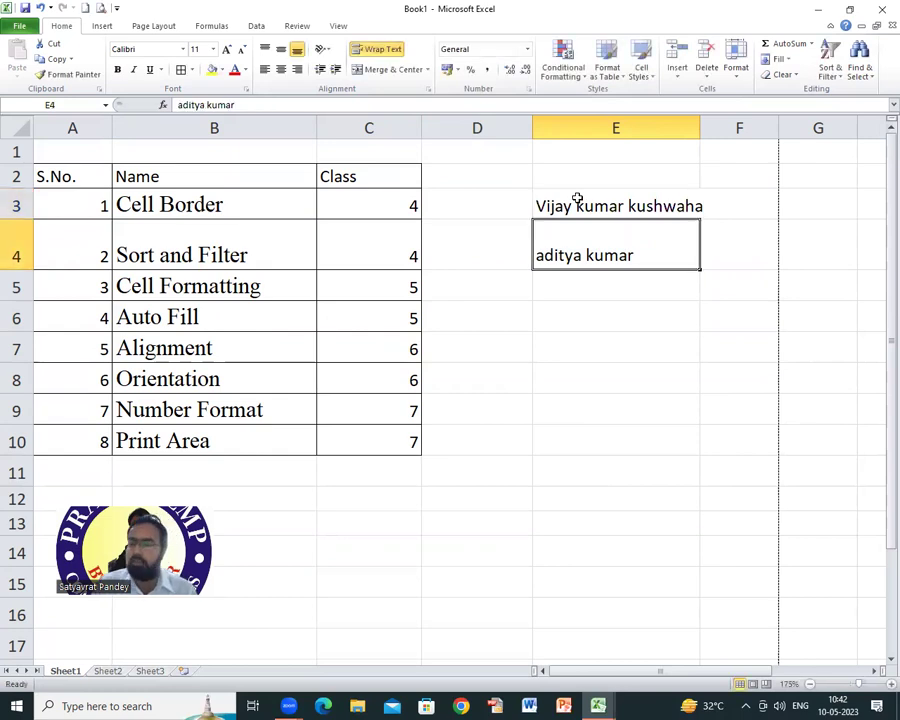
click(84, 7)
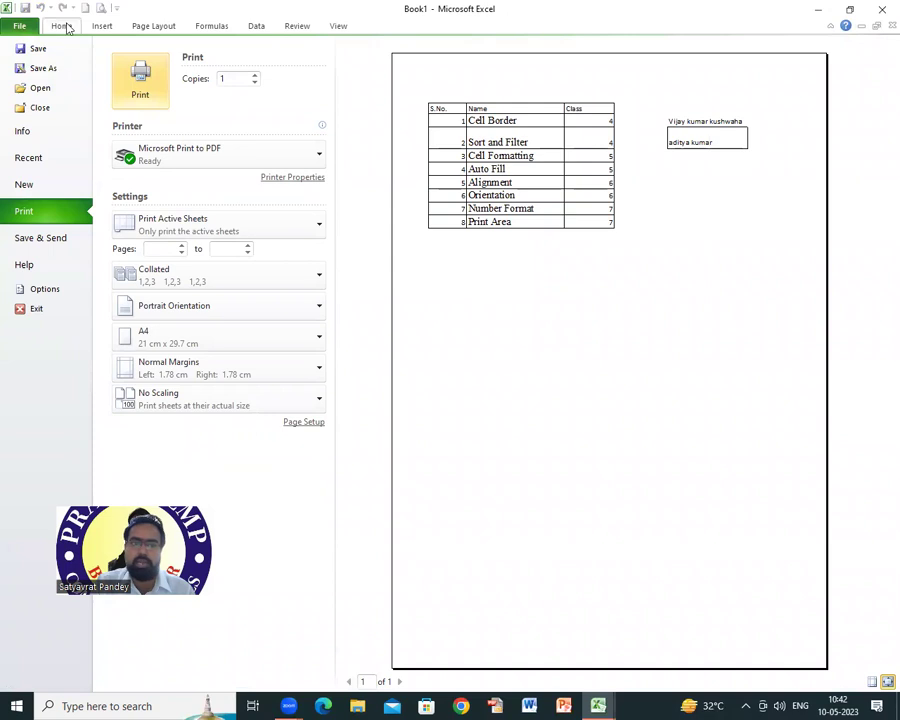
click(63, 25)
Step: Merge E3 and E4 via Format Cells, keeping only the upper-left name
click(594, 203)
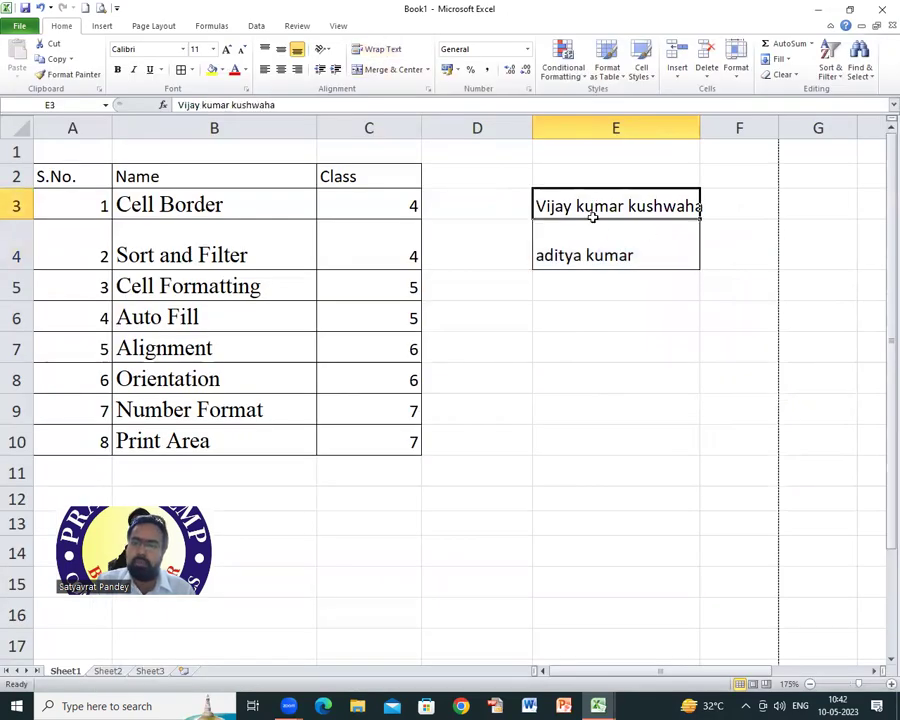
drag(593, 213, 625, 257)
right_click(603, 240)
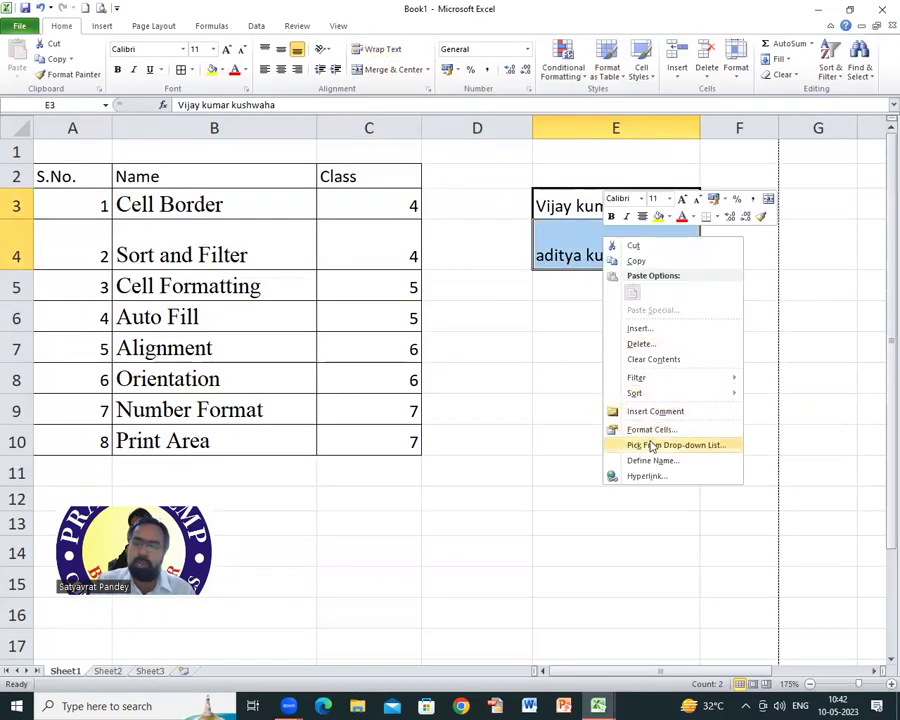
click(651, 430)
click(493, 438)
click(736, 568)
click(426, 403)
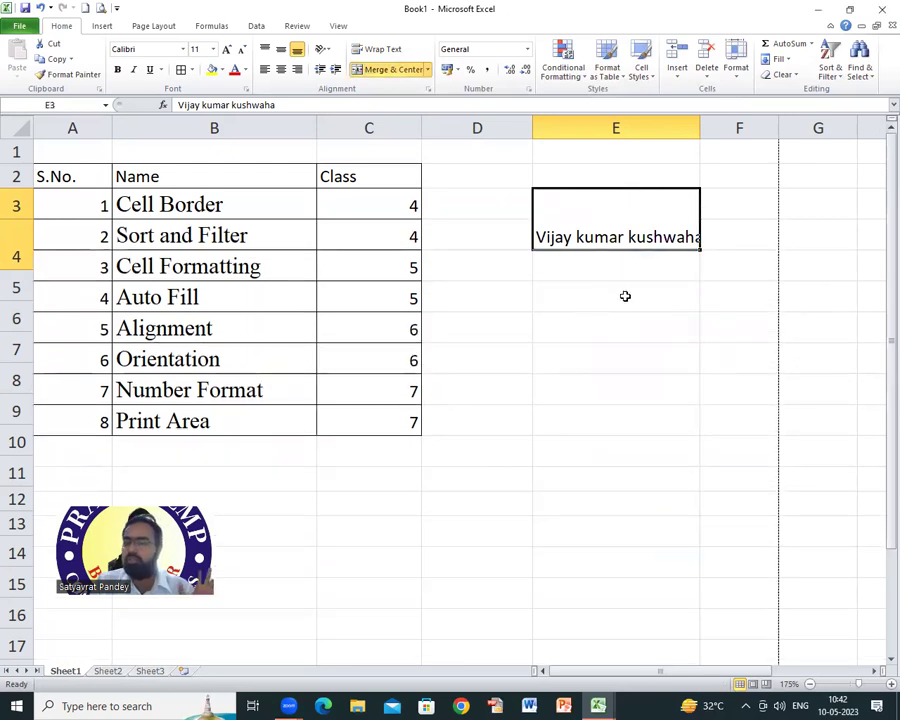
Step: Close the print preview and select the merged E3:E4 cell
click(100, 7)
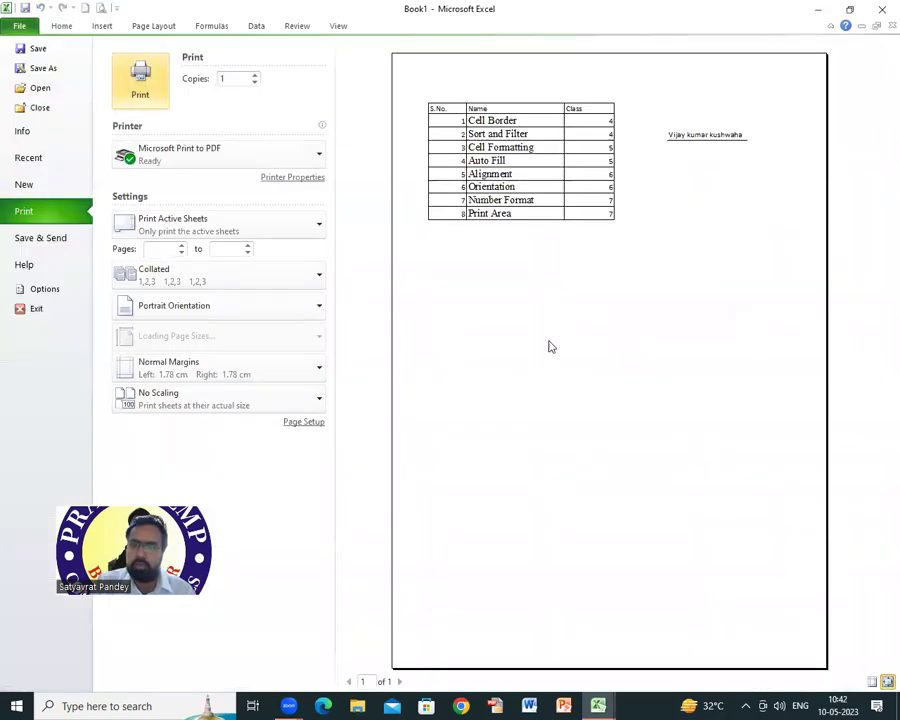
click(61, 25)
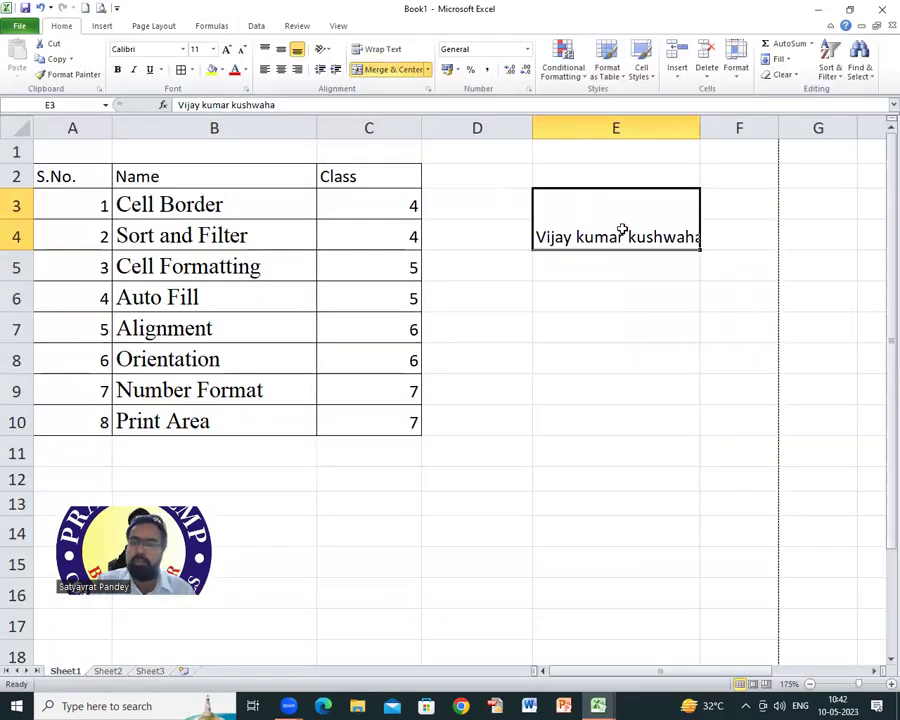
double_click(687, 237)
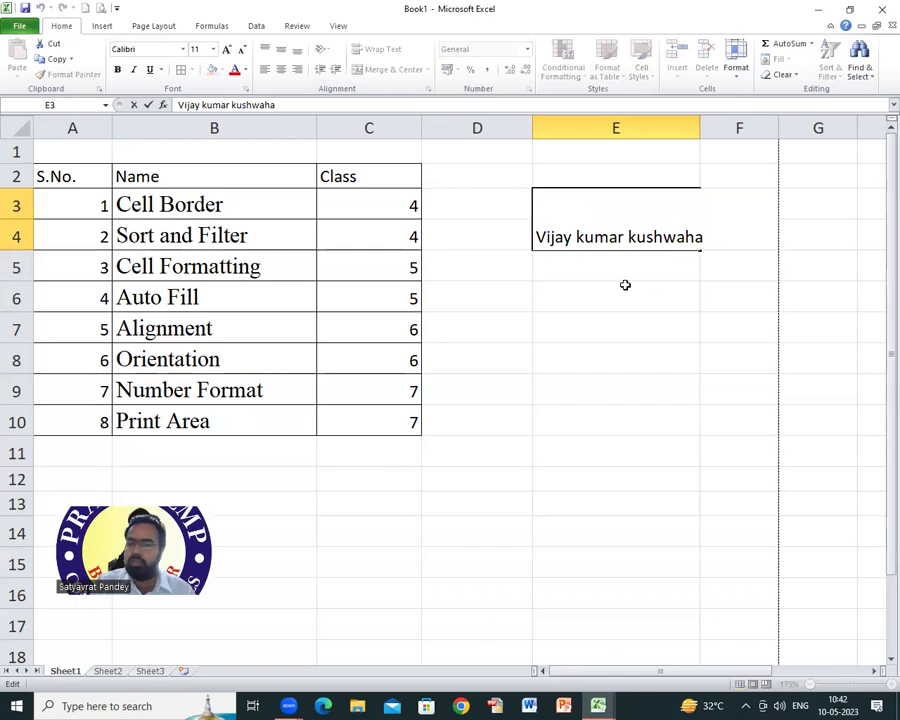
click(622, 275)
click(605, 215)
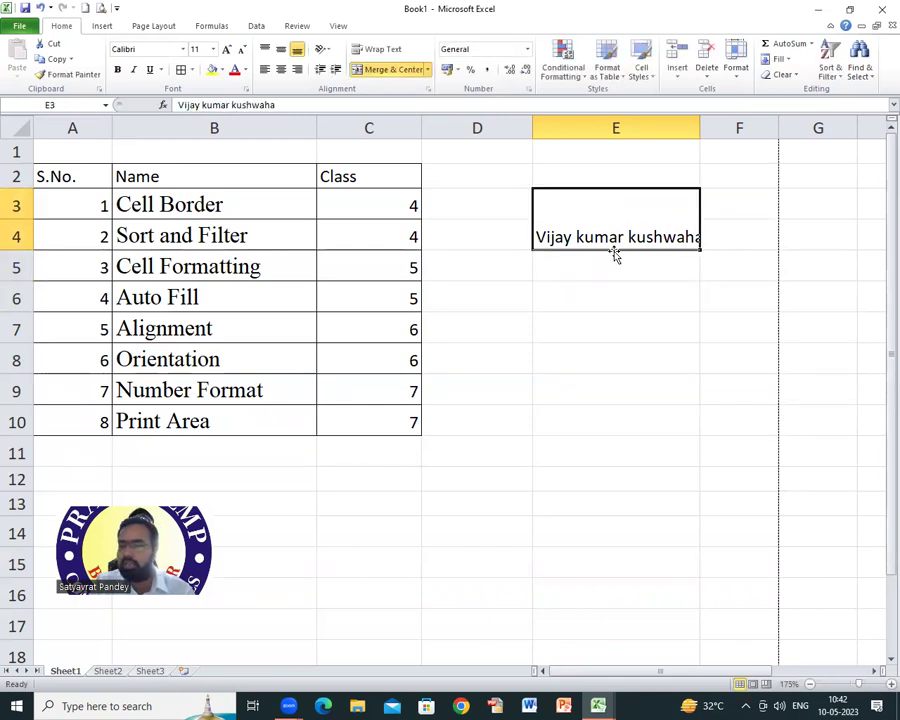
click(583, 265)
click(573, 211)
click(600, 285)
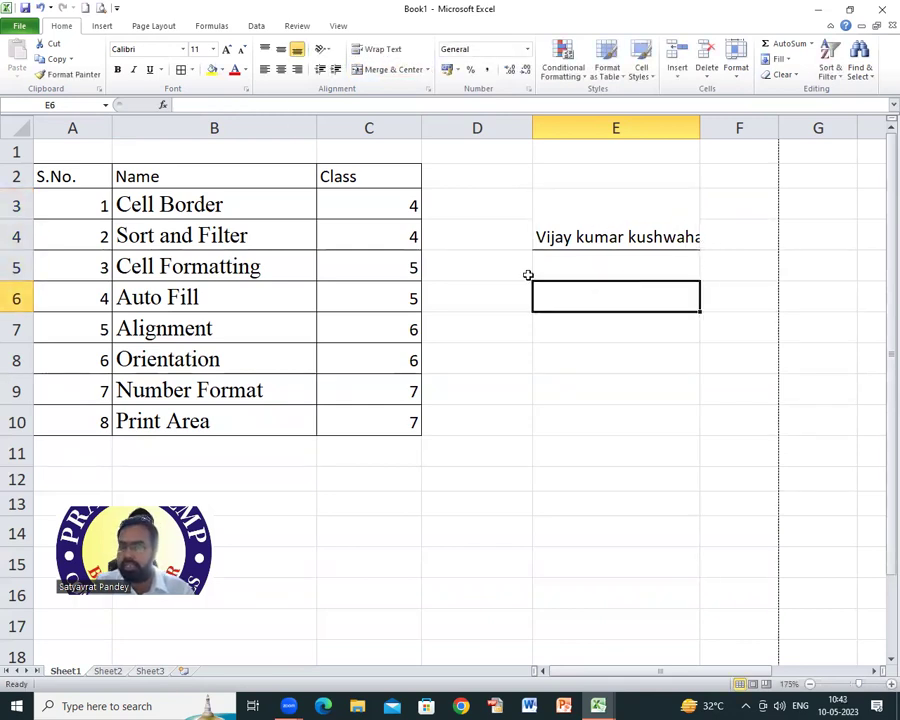
click(510, 208)
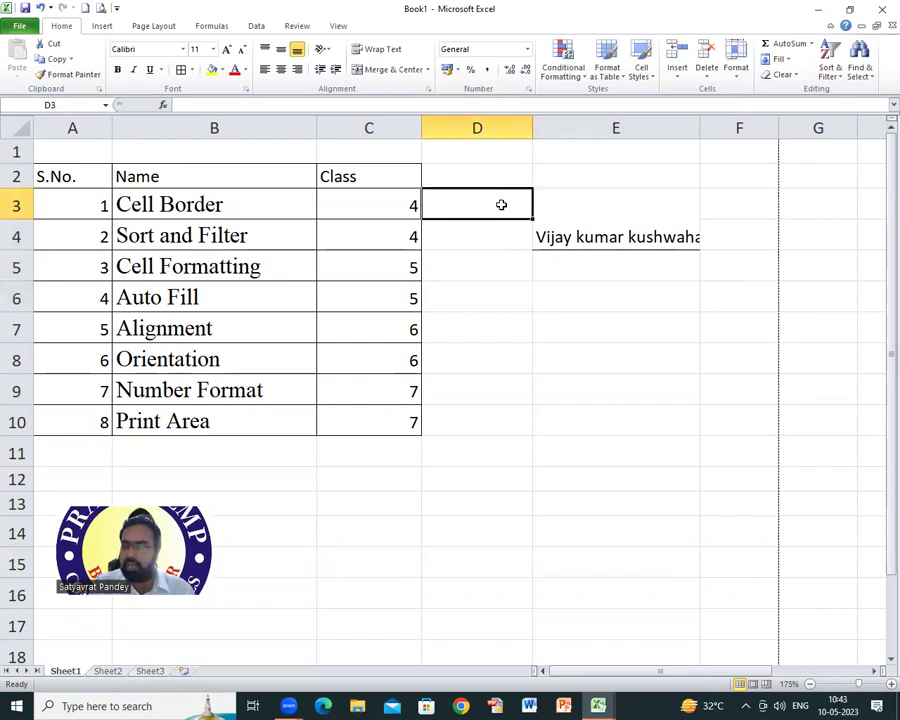
click(507, 237)
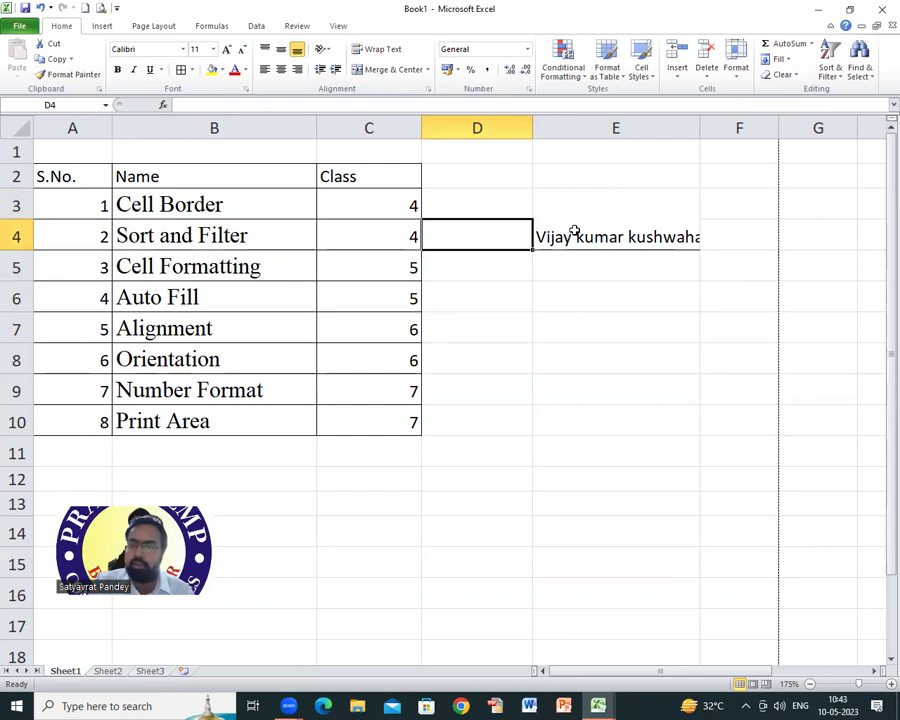
click(577, 240)
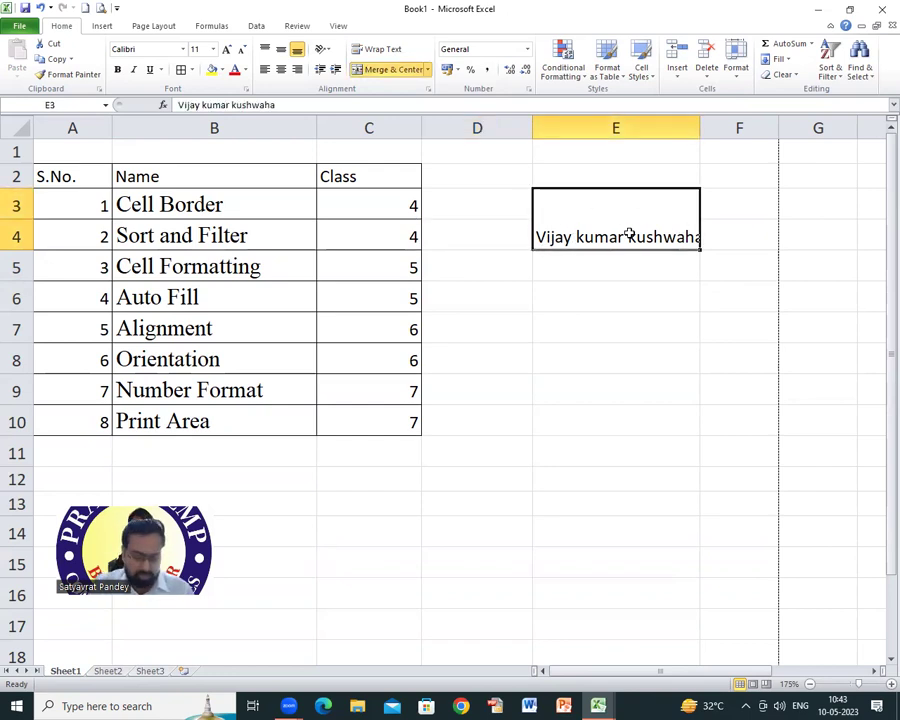
Step: Undo the merge so E3 and E4 hold their own names again
key(ctrl+z)
click(612, 268)
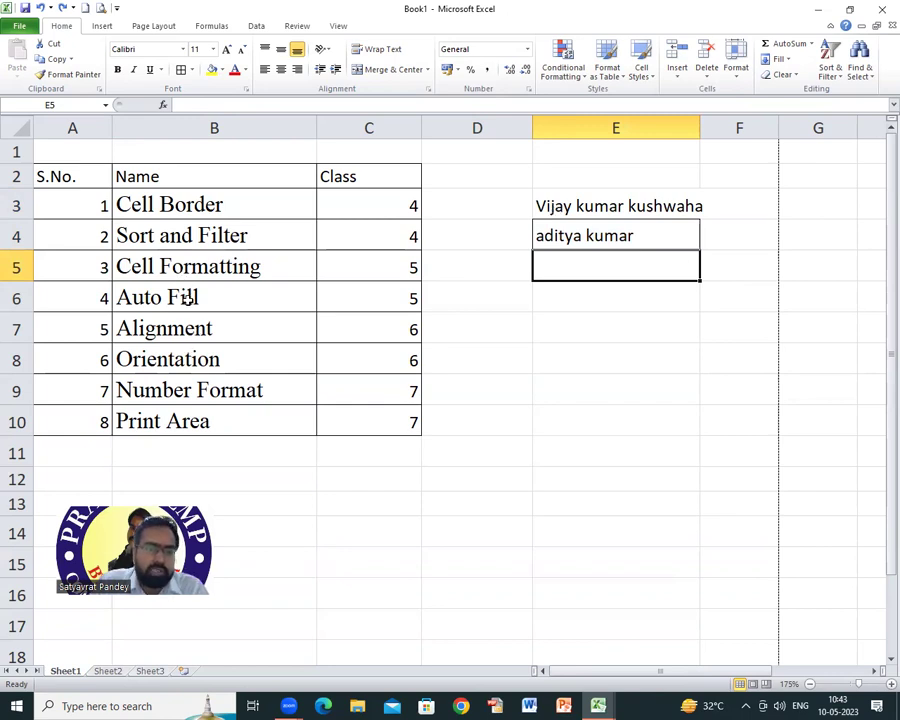
click(187, 298)
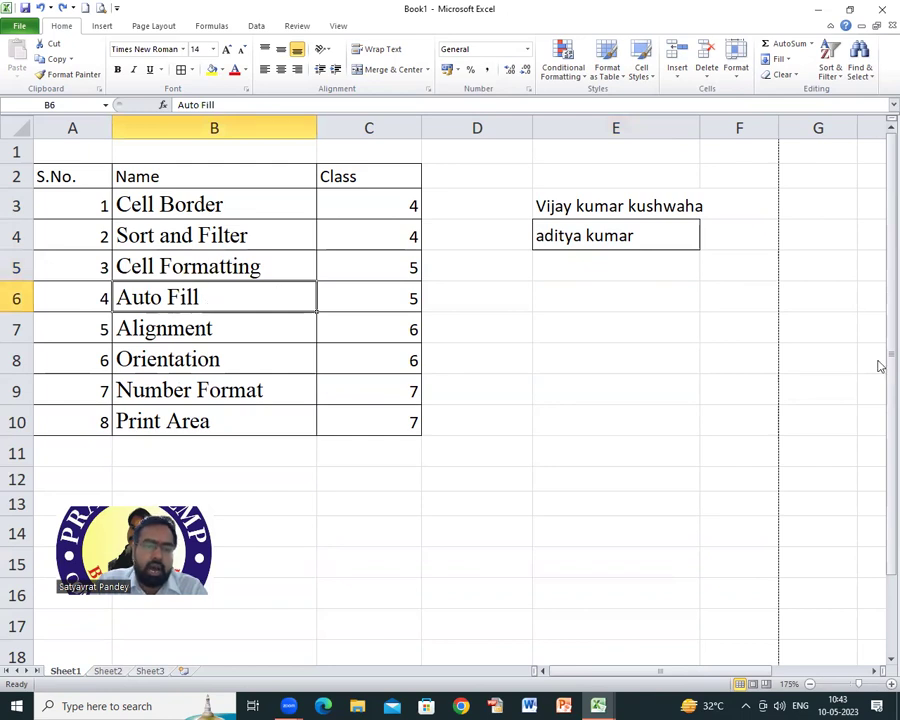
click(483, 206)
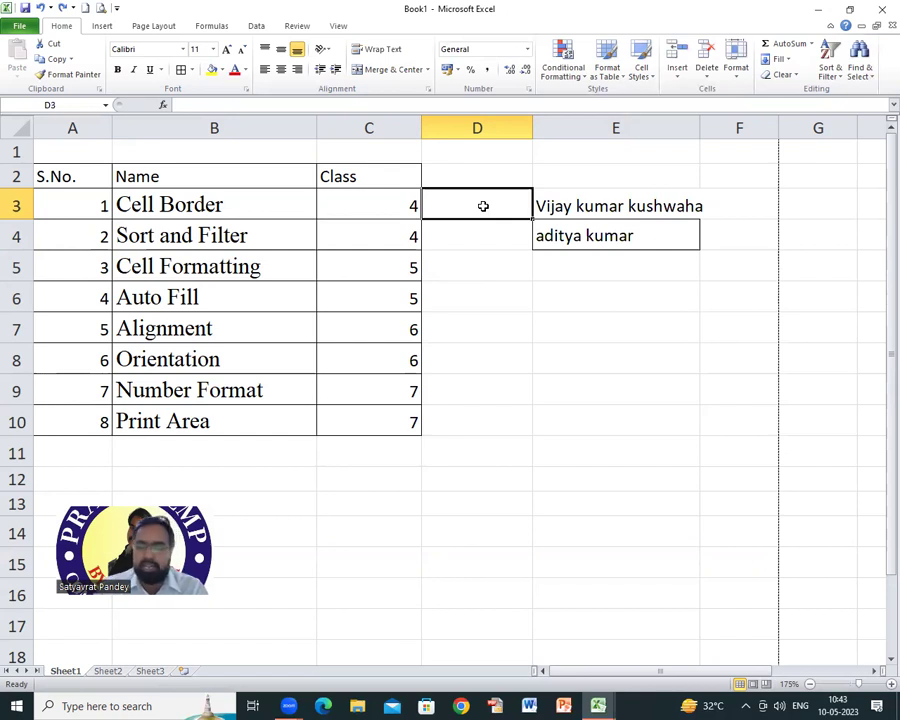
Step: Enter 1 and 2 in D3:D4 and delete the names from E3:E4
text(1)
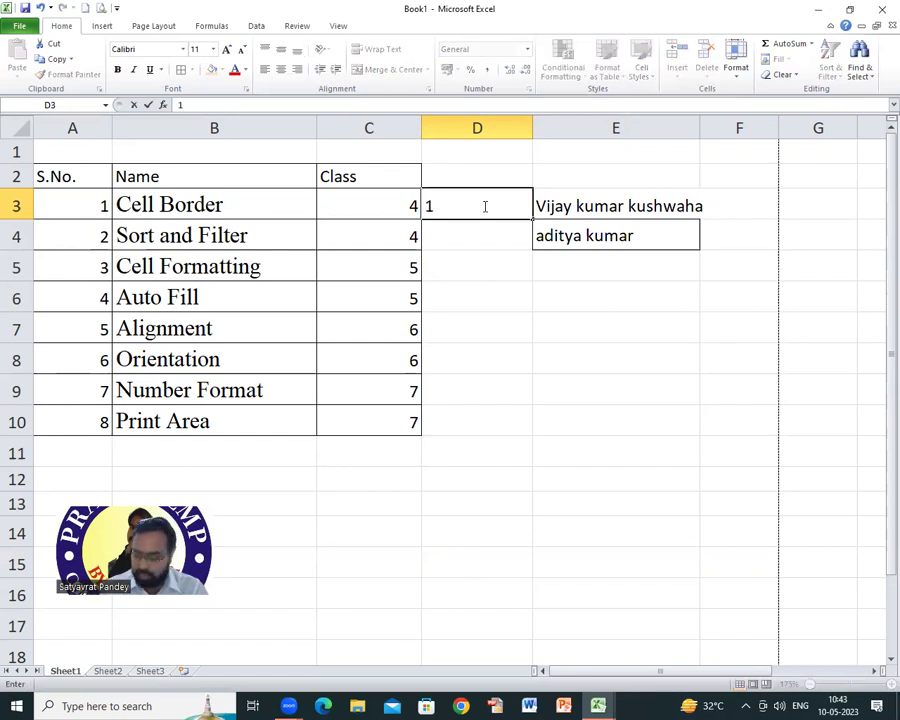
key(Return)
text(2)
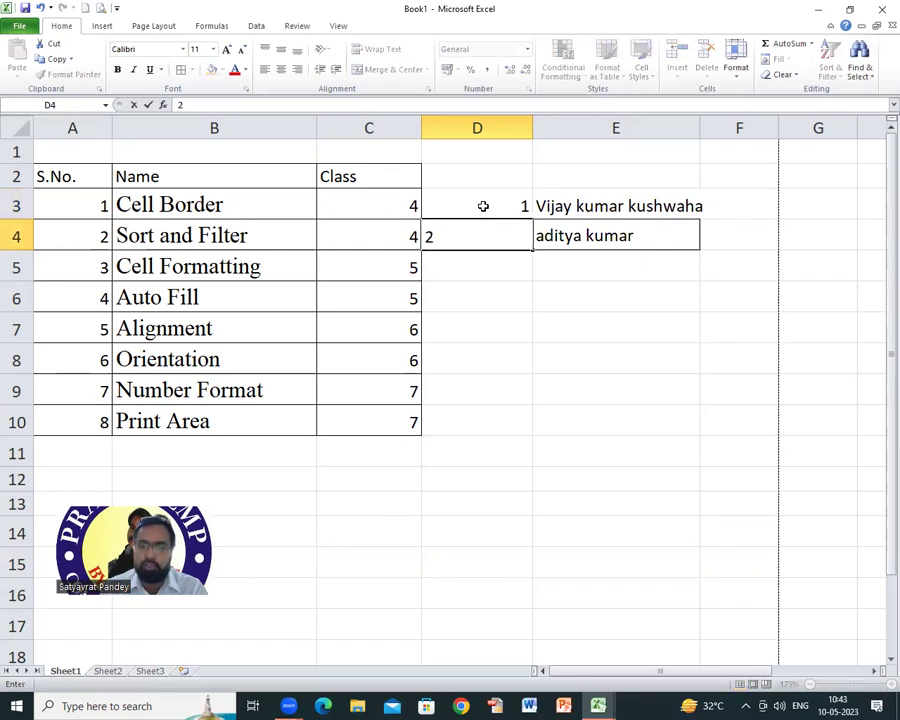
key(Return)
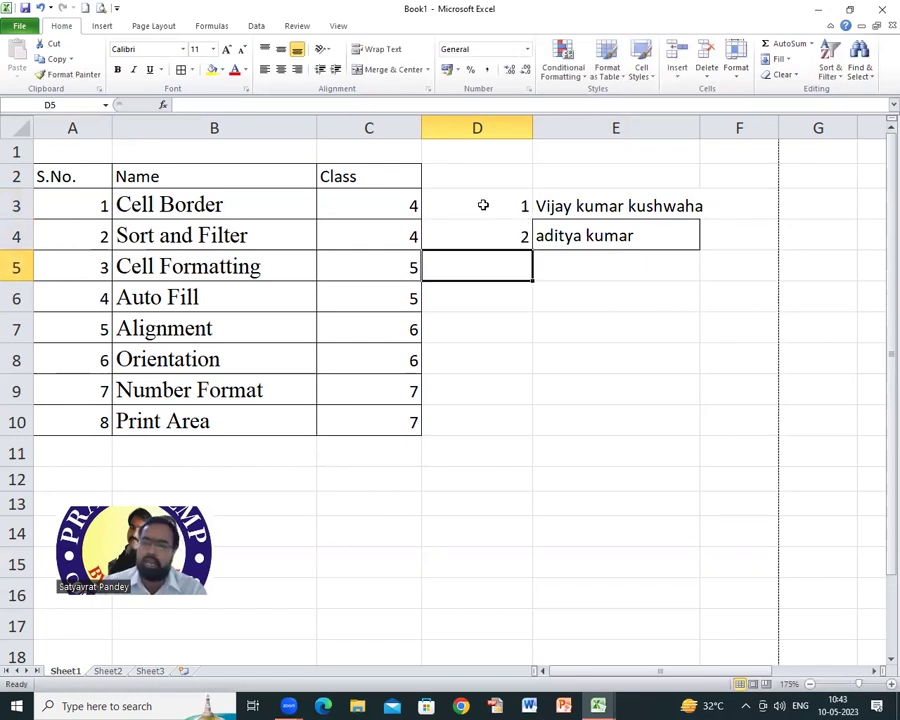
drag(514, 203, 518, 240)
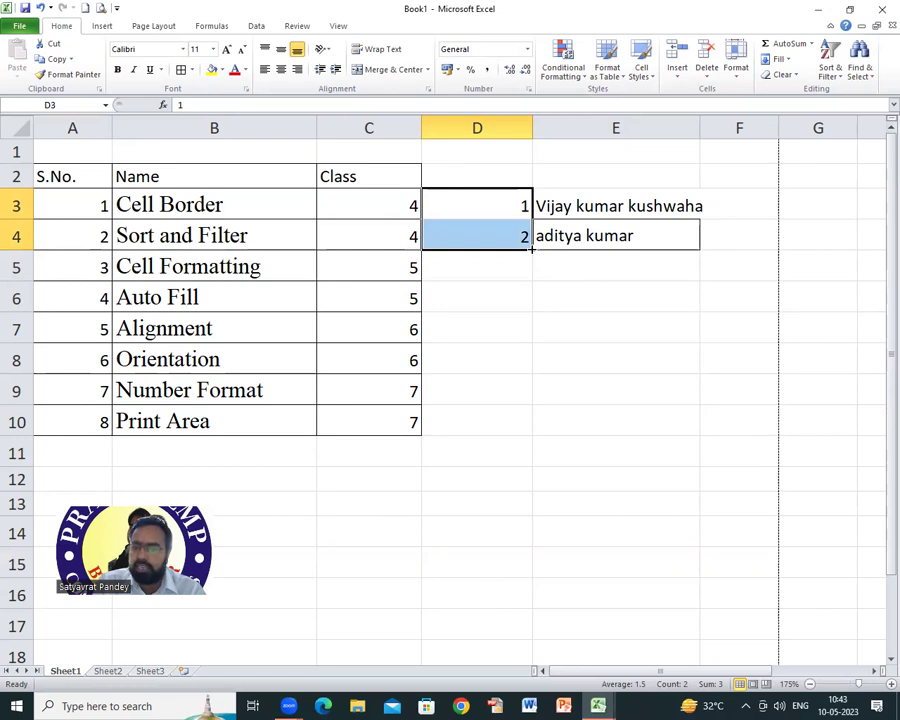
drag(580, 203, 588, 224)
key(Delete)
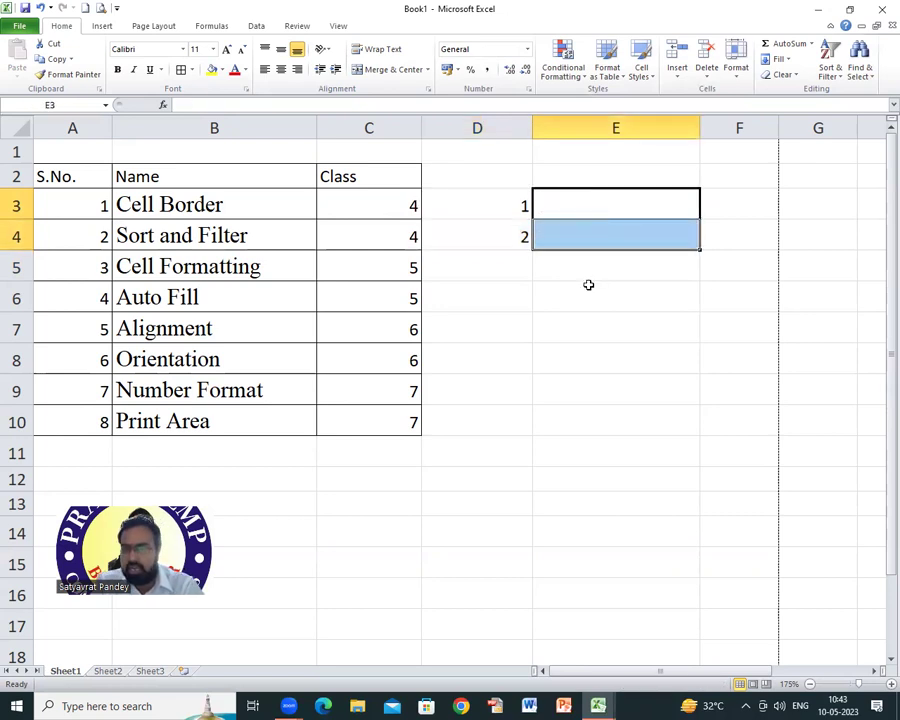
click(588, 285)
Step: Drag the D3:D4 fill handle down to D13 to fill 1 through 11
click(518, 206)
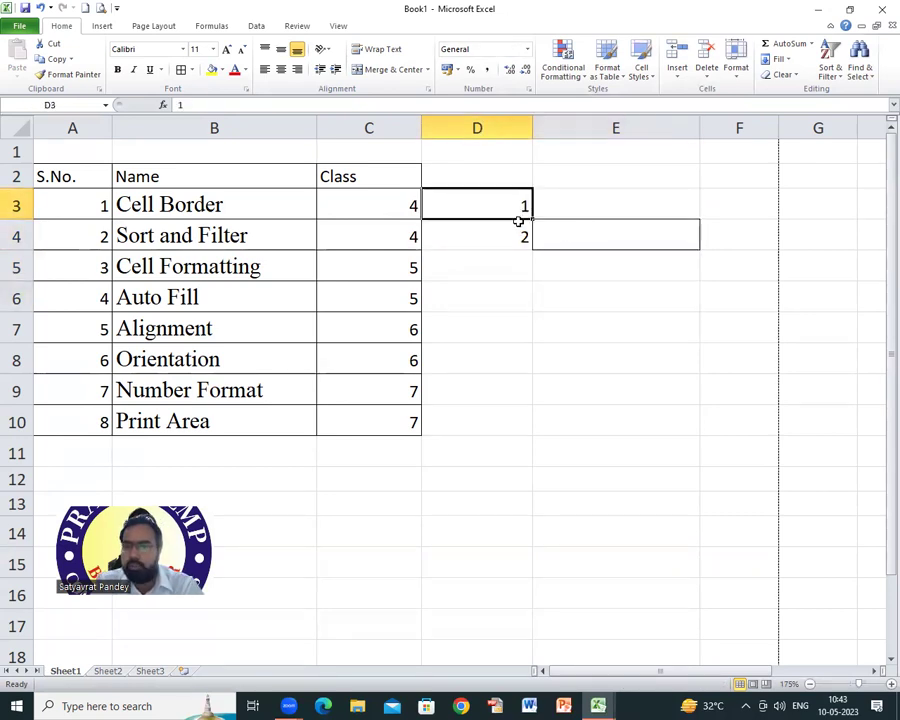
drag(518, 221, 520, 234)
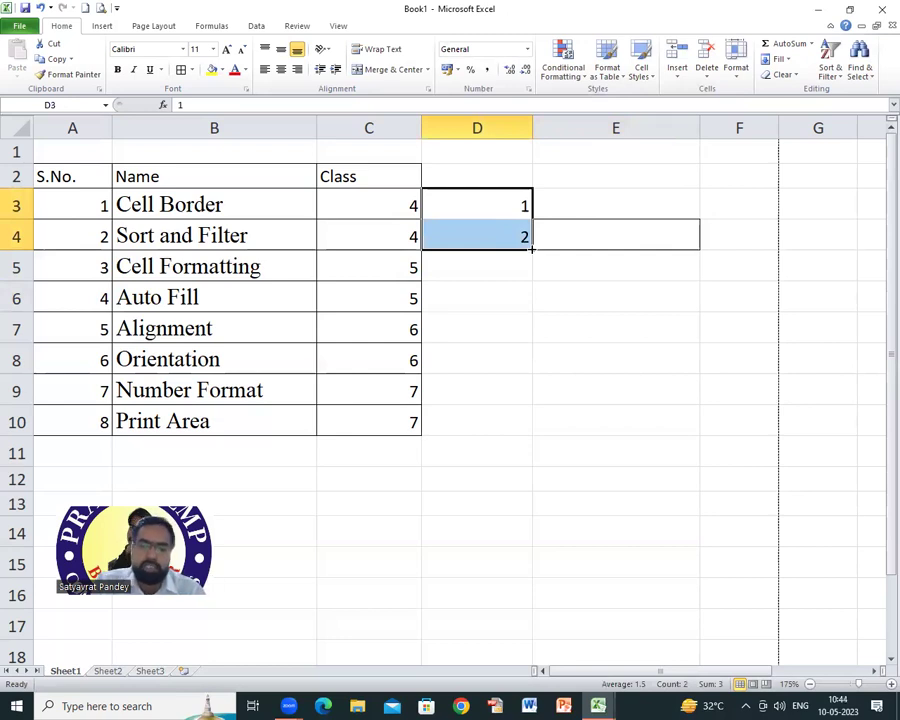
drag(532, 249, 536, 506)
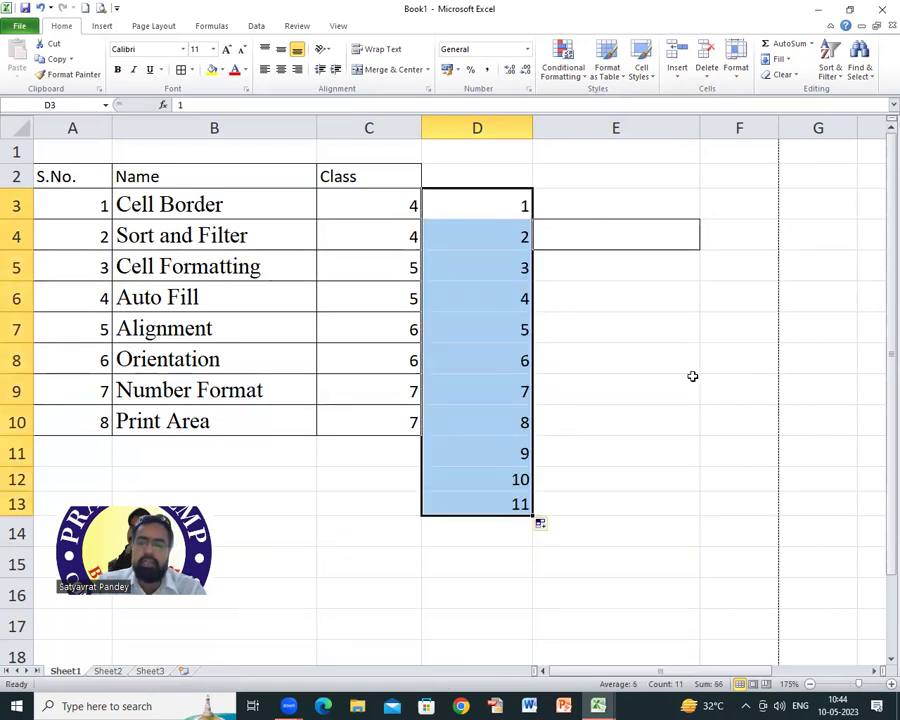
click(681, 347)
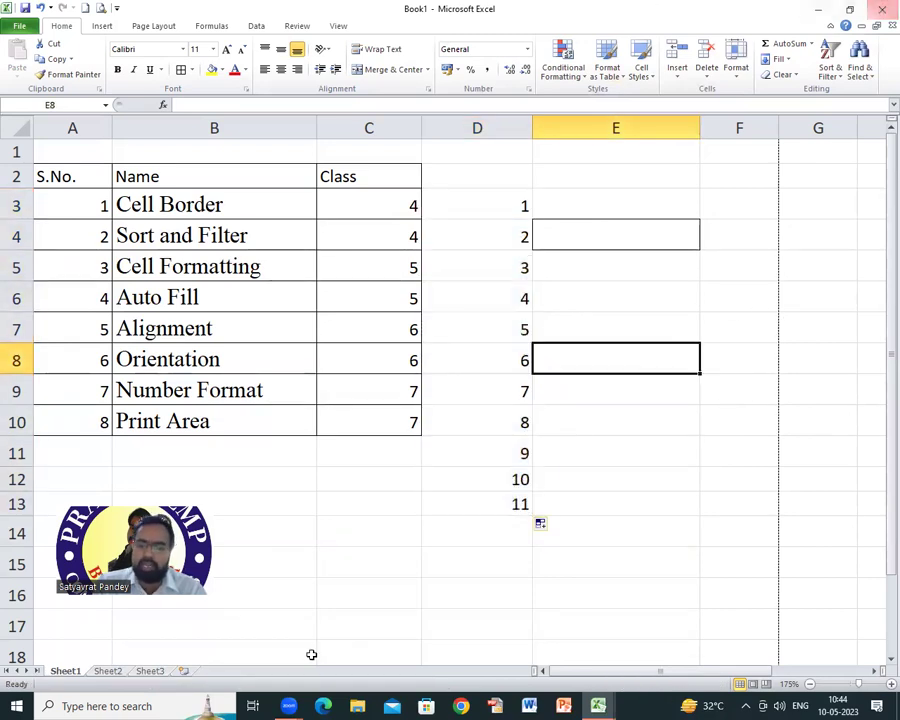
Step: Auto-fill weekdays from Sunday, Monday down E3:E13 and autofit column E
click(580, 202)
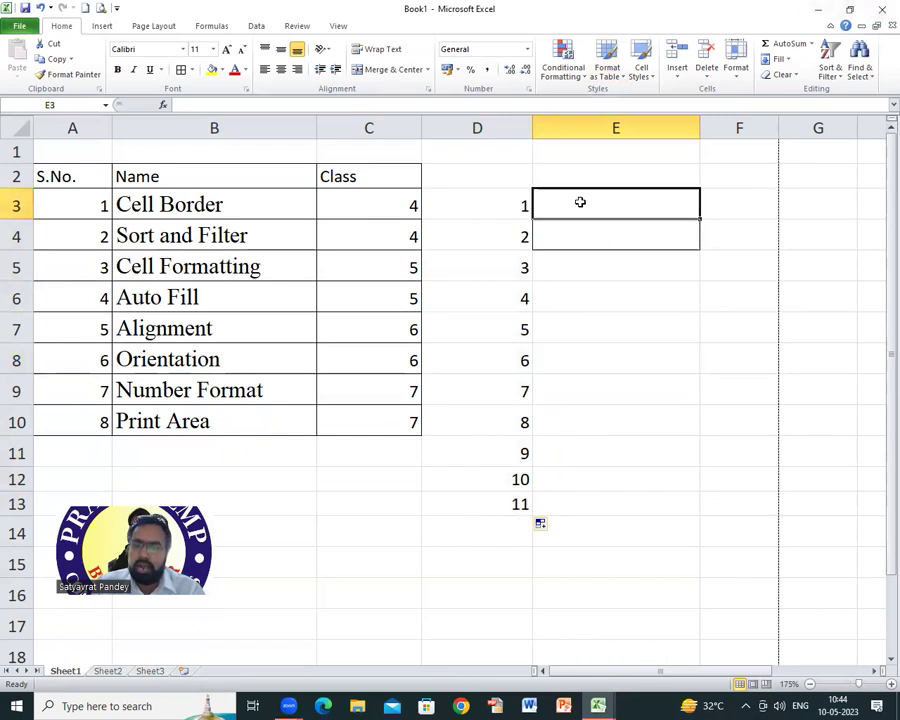
text(sunday)
key(Return)
text(m)
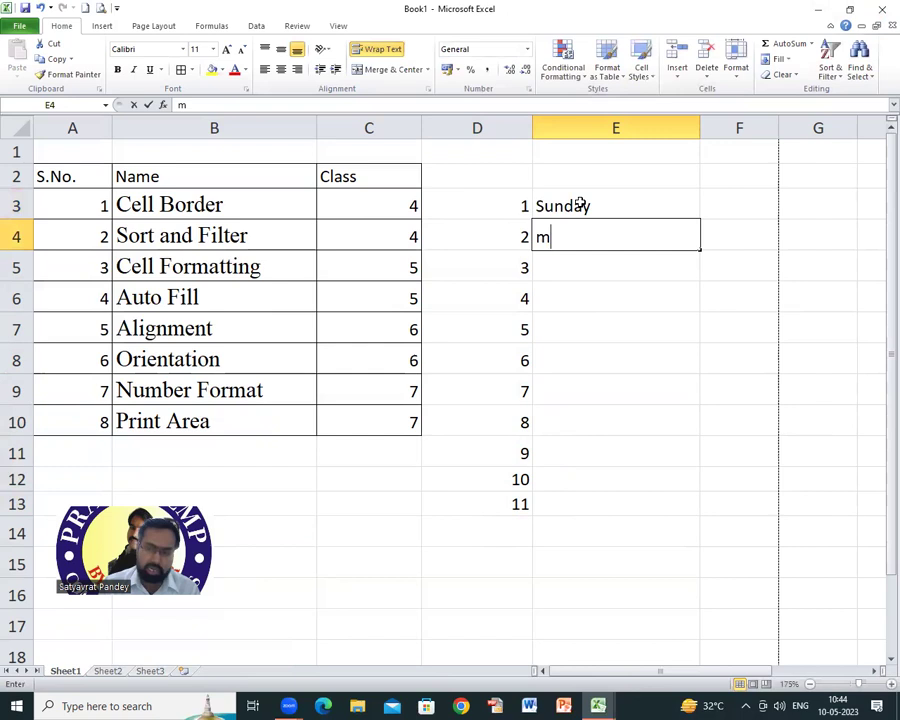
text(onday)
key(Return)
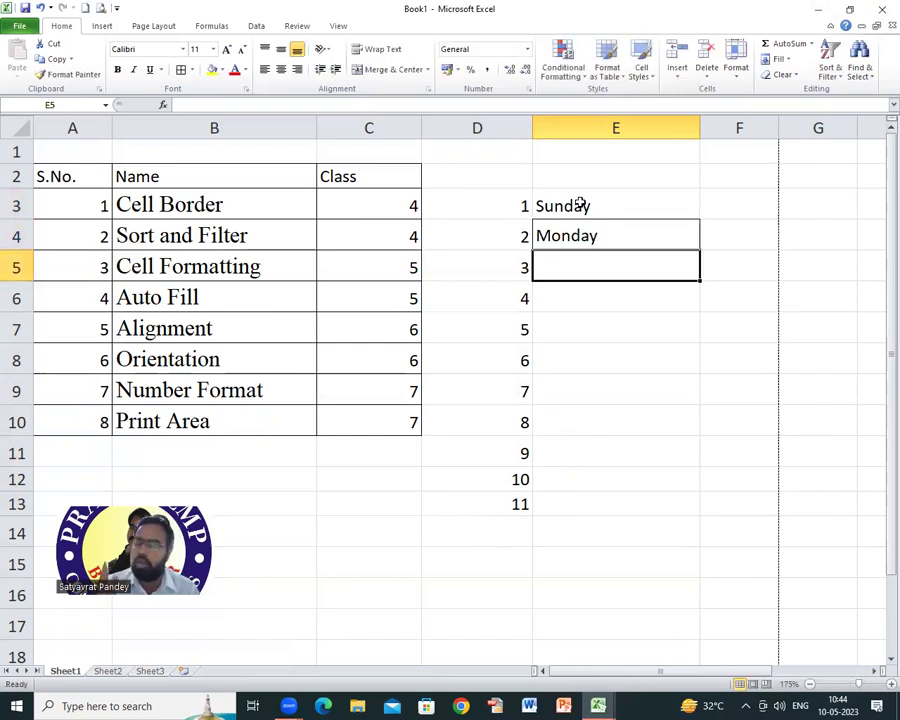
drag(580, 204, 684, 506)
drag(701, 126, 623, 140)
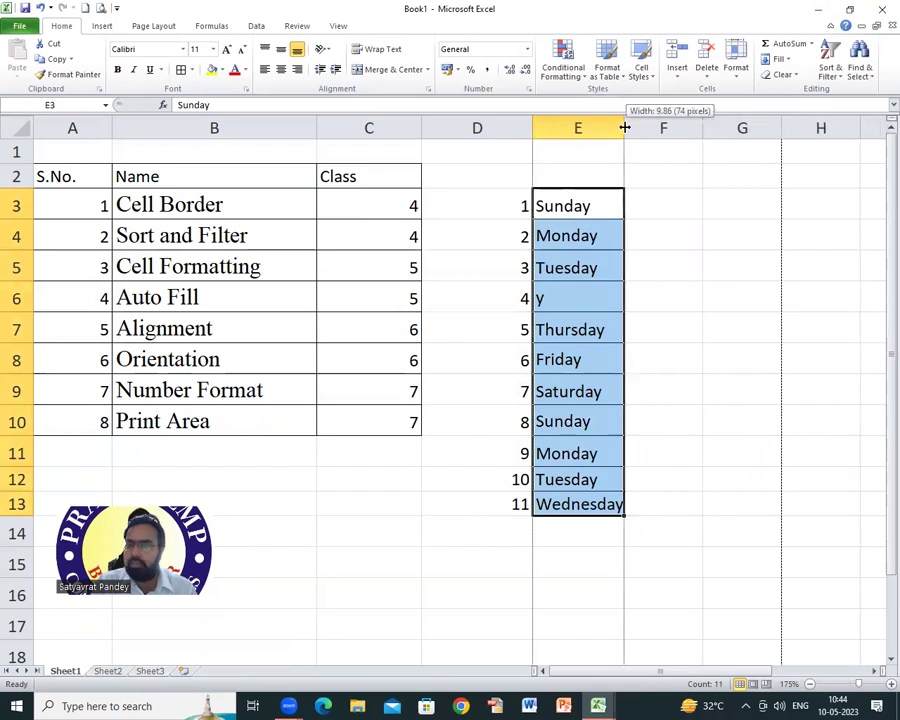
double_click(622, 125)
Step: Enter 2 and 4 in F3:F4 and fill the even series down to F12
click(681, 206)
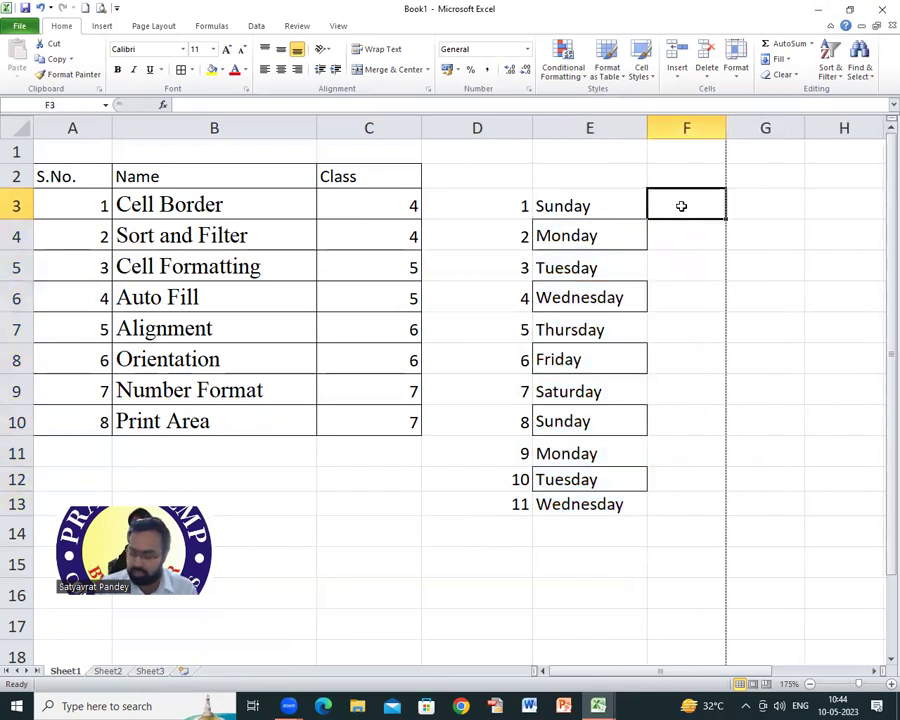
text(2)
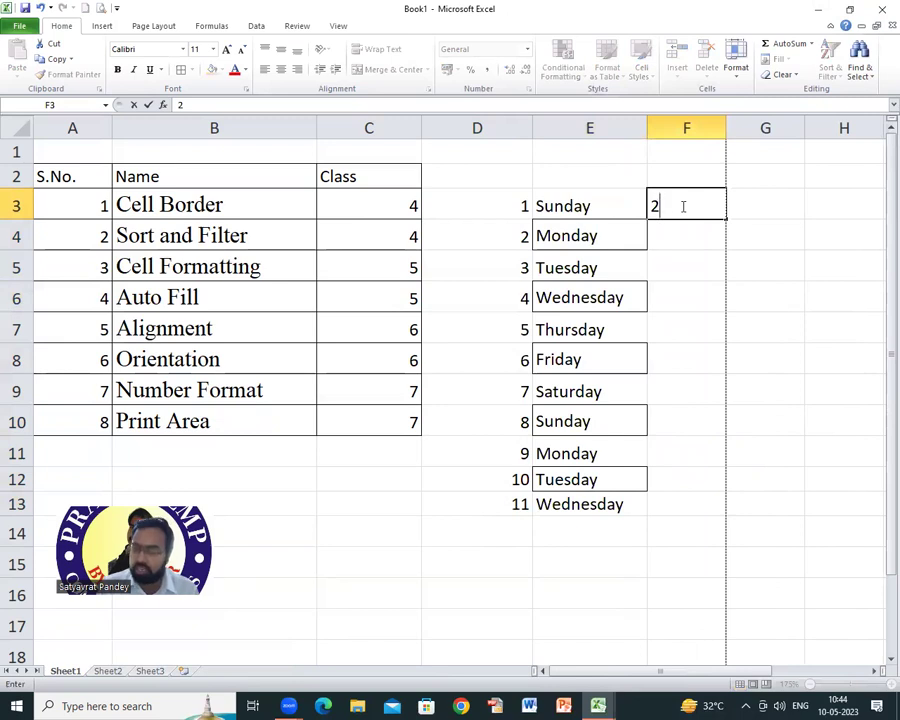
key(Return)
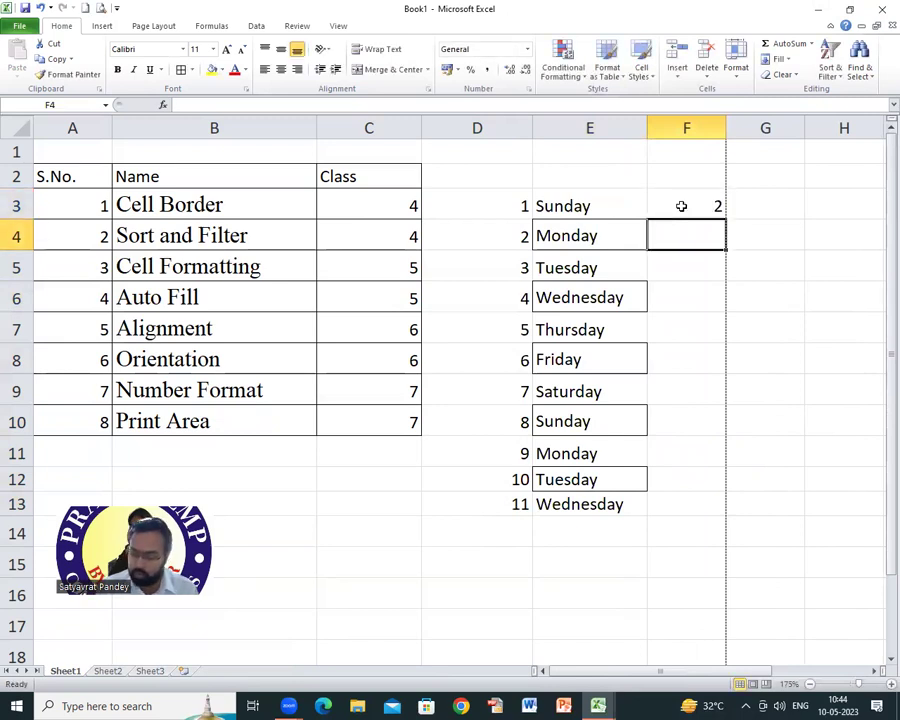
text(4)
key(Return)
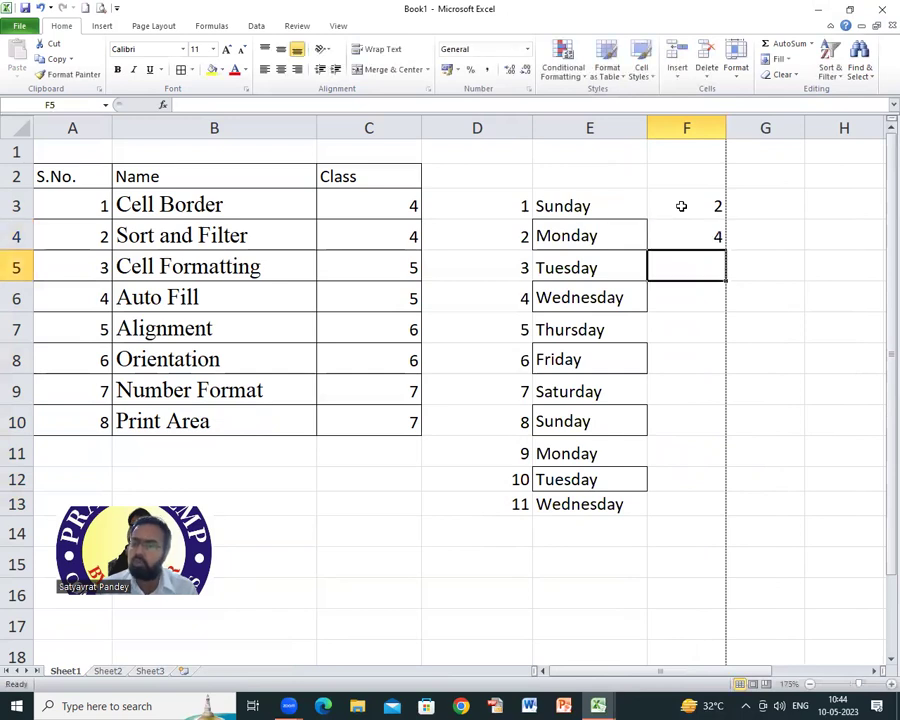
drag(681, 206, 720, 486)
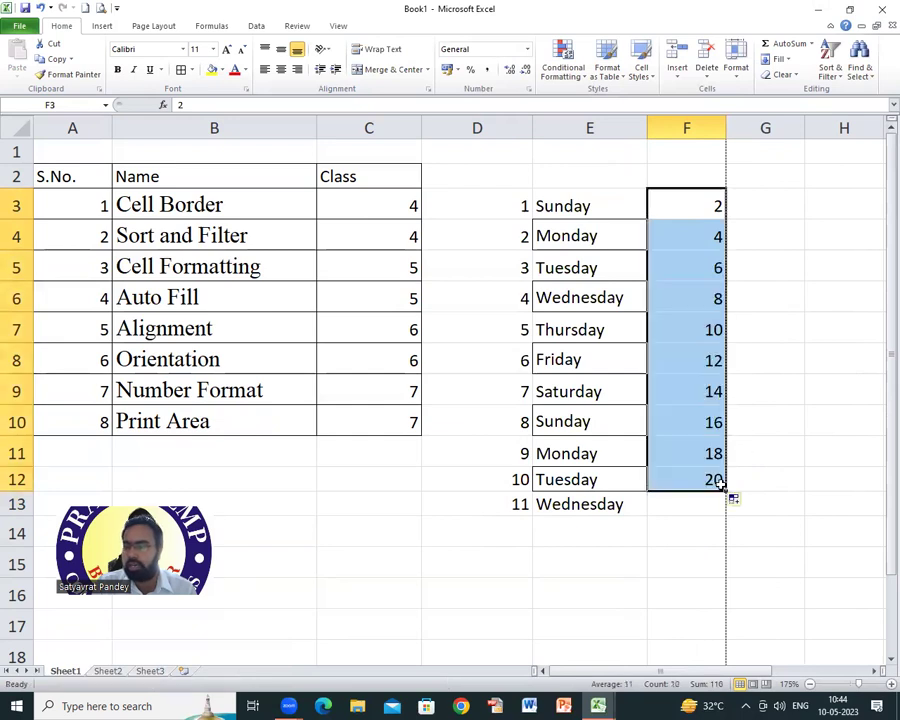
Step: Type january in G3 and february in G4, then select both as the pattern
click(753, 206)
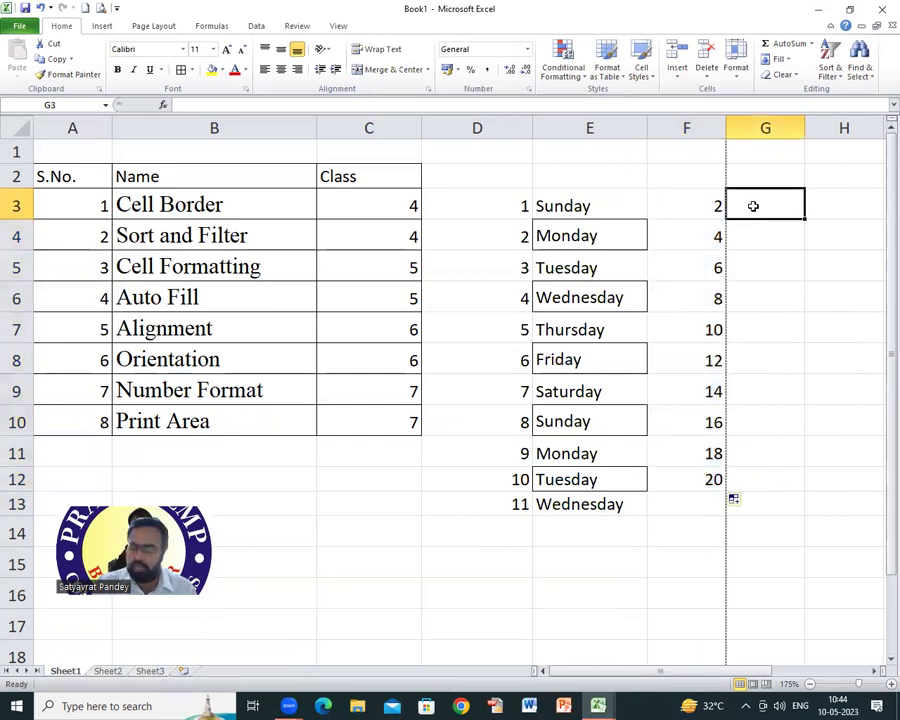
text(janua)
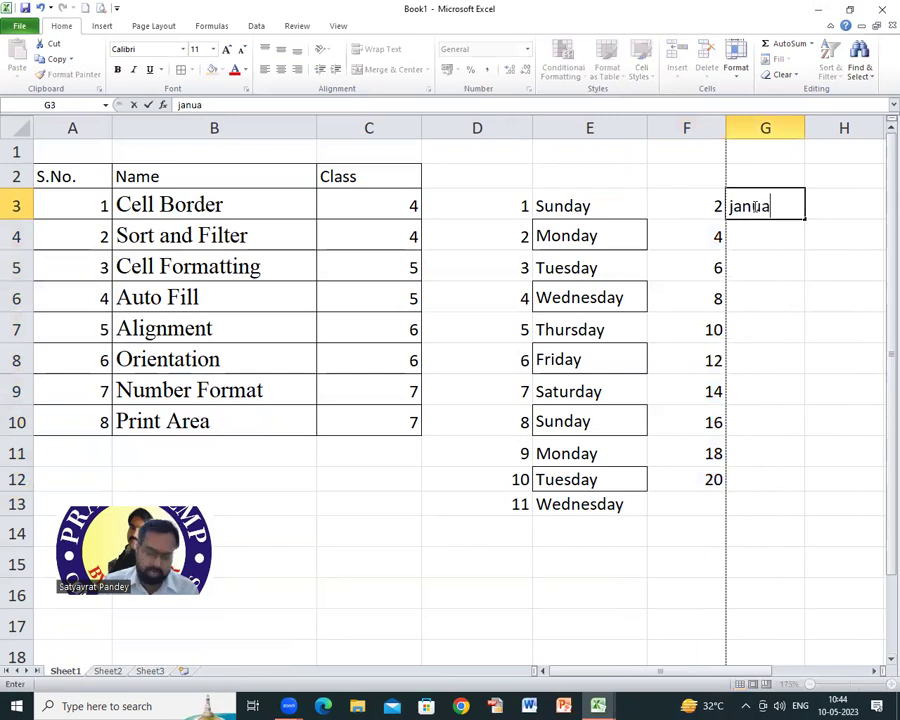
text(ry)
key(Return)
text(f)
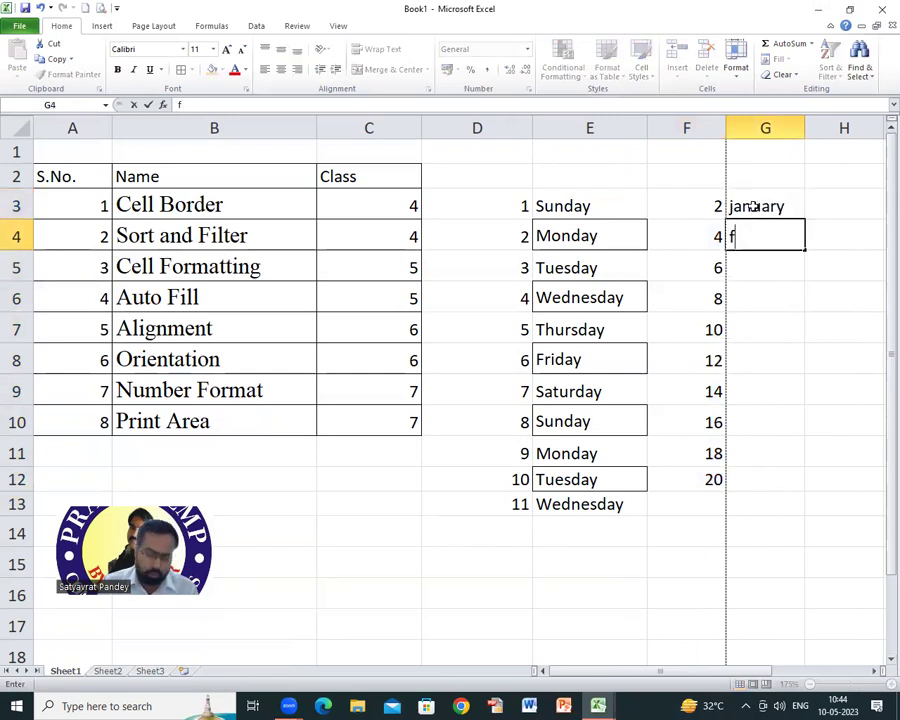
text(ebruary)
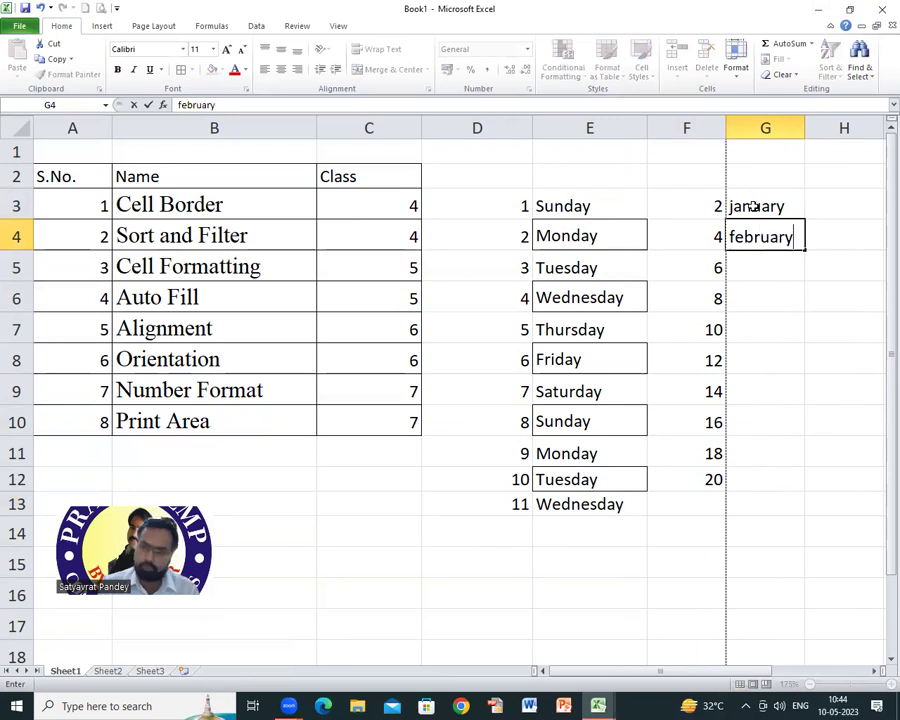
key(Return)
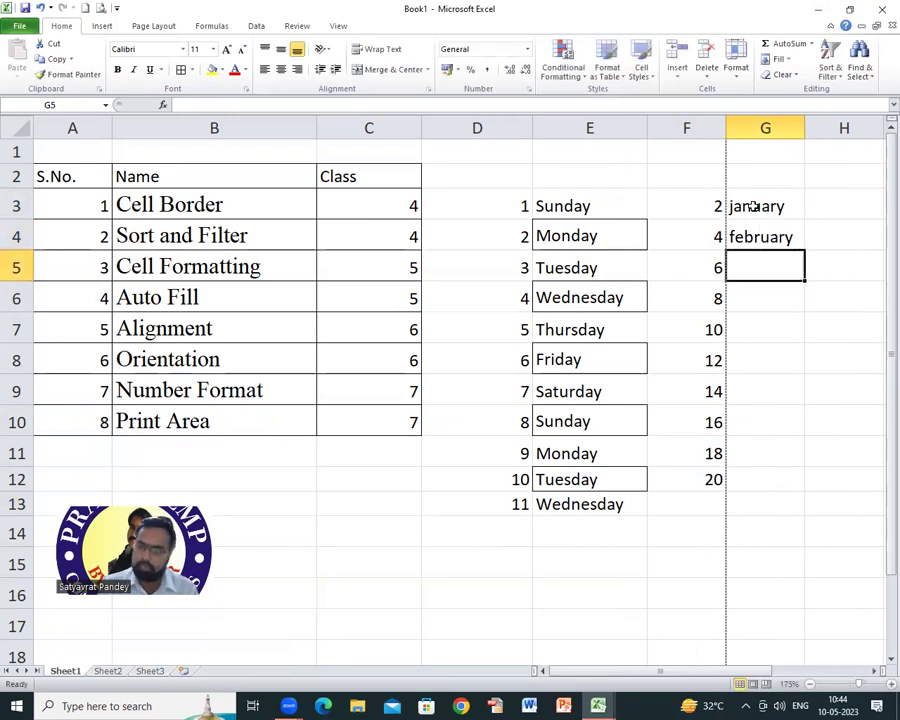
drag(778, 206, 813, 540)
Step: Fill the months down to December in column G, then build the 3, 6, 9 … 18 series in C12:C17
drag(805, 127, 826, 127)
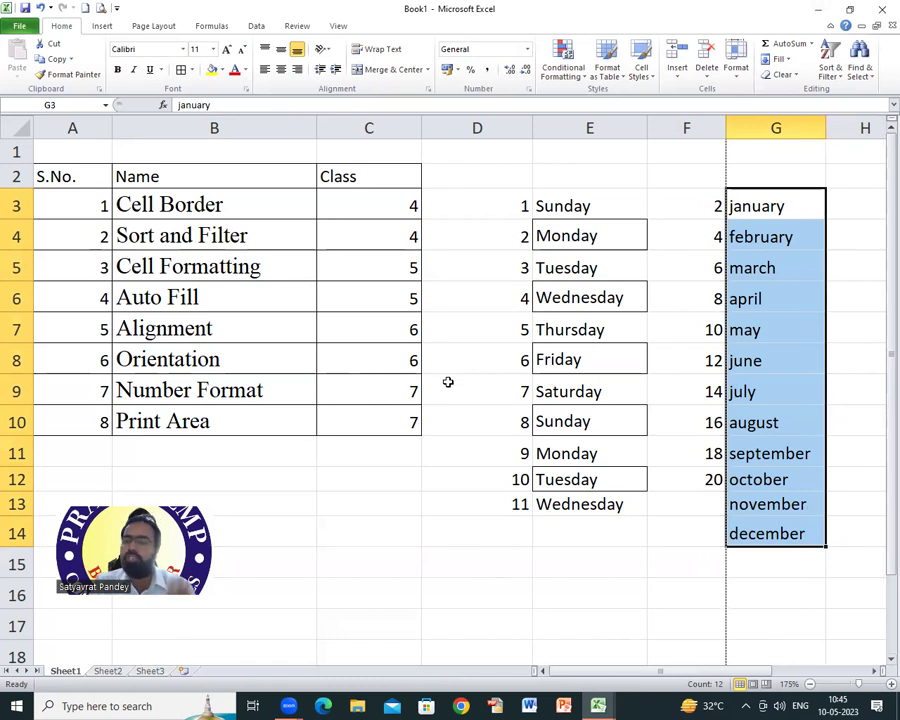
click(340, 478)
text(3)
key(Return)
text(6)
key(Return)
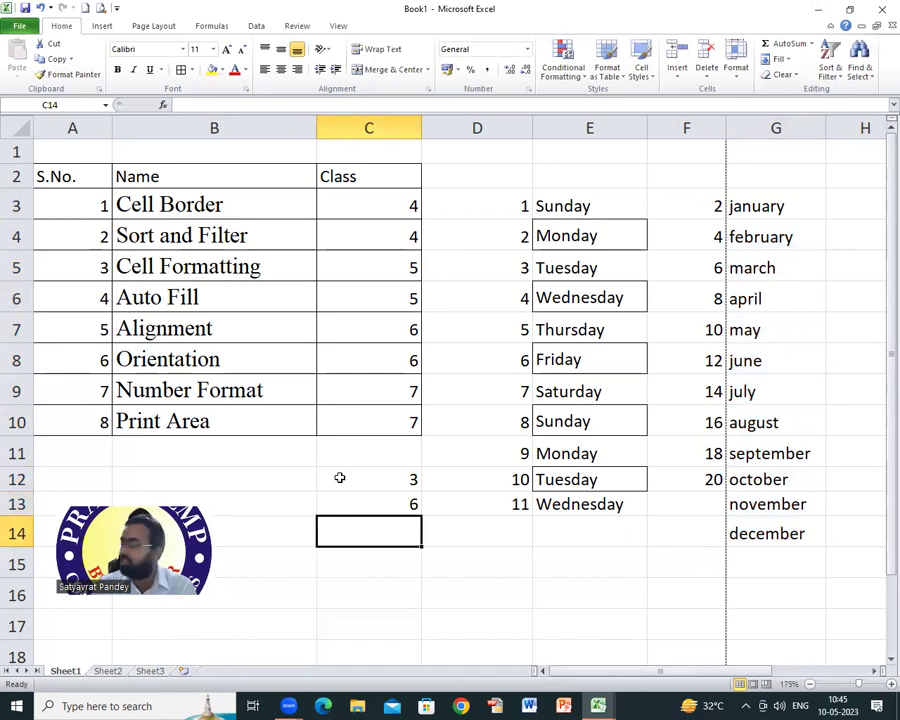
drag(367, 478, 424, 628)
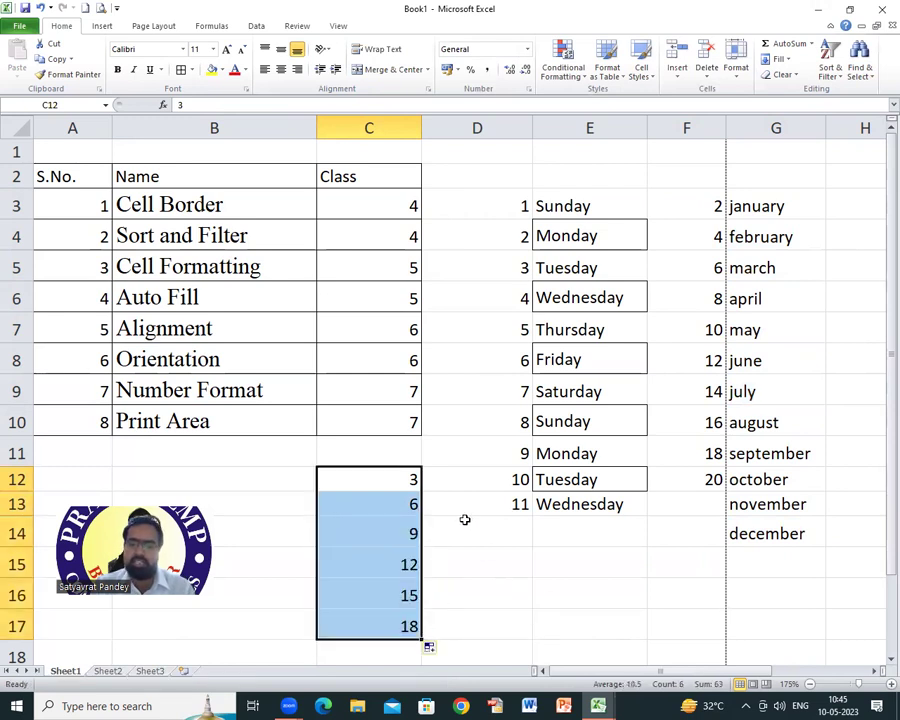
click(272, 481)
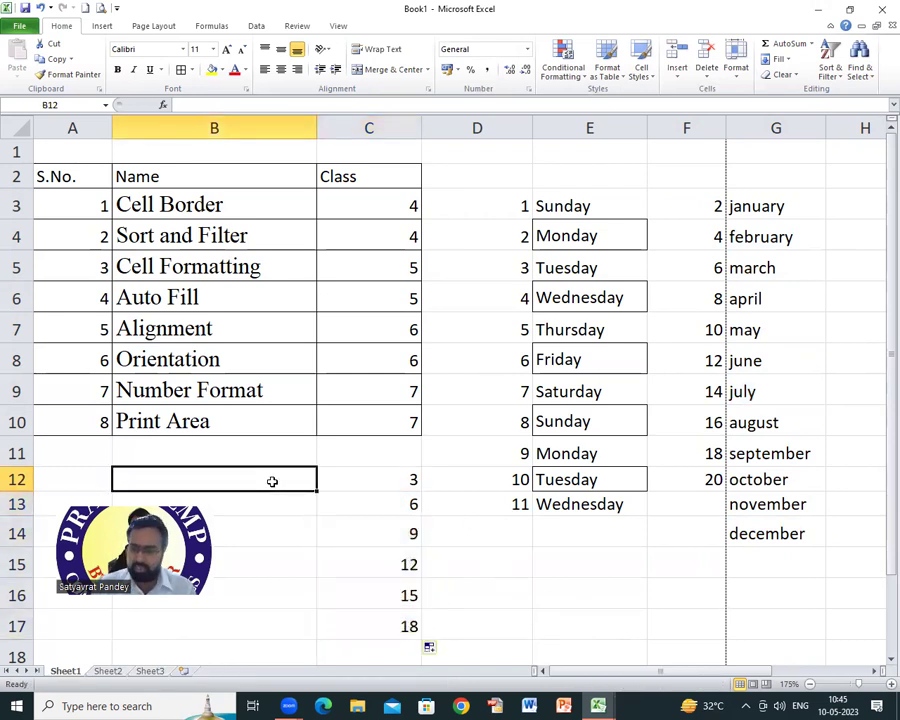
click(578, 539)
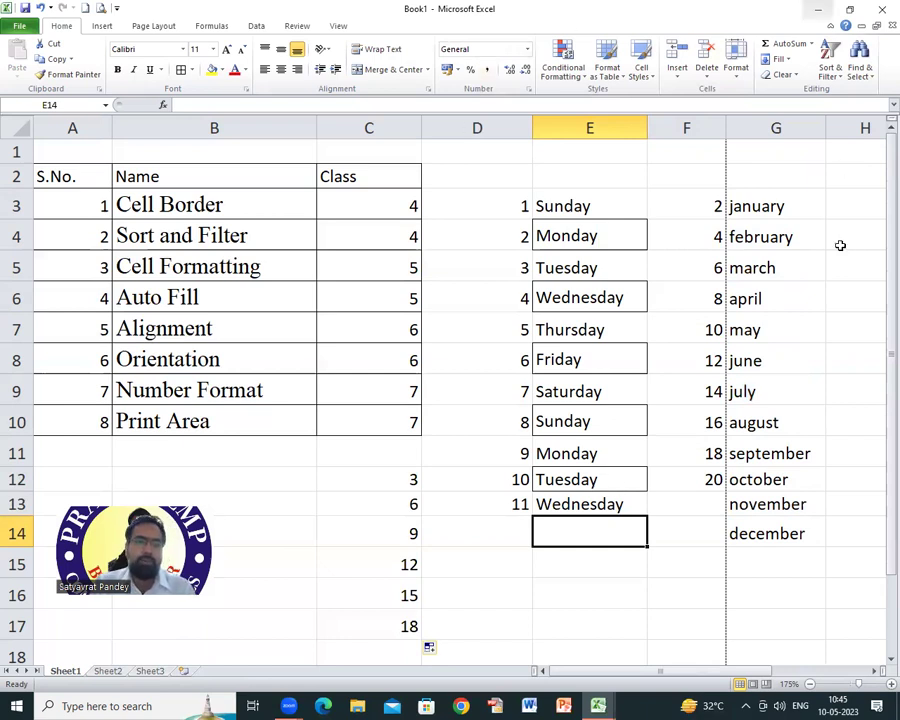
click(172, 331)
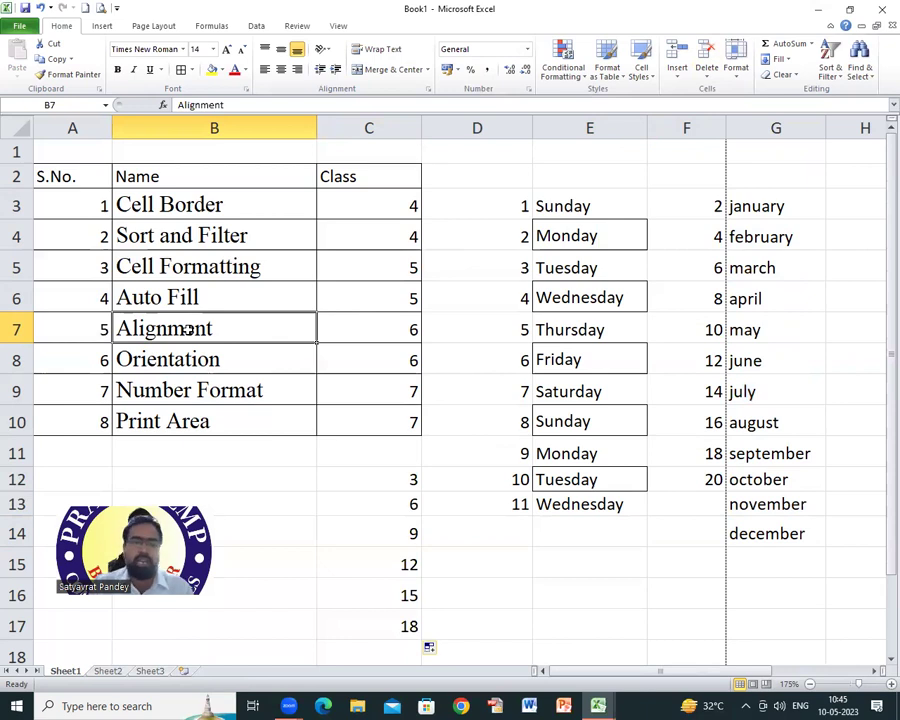
click(560, 180)
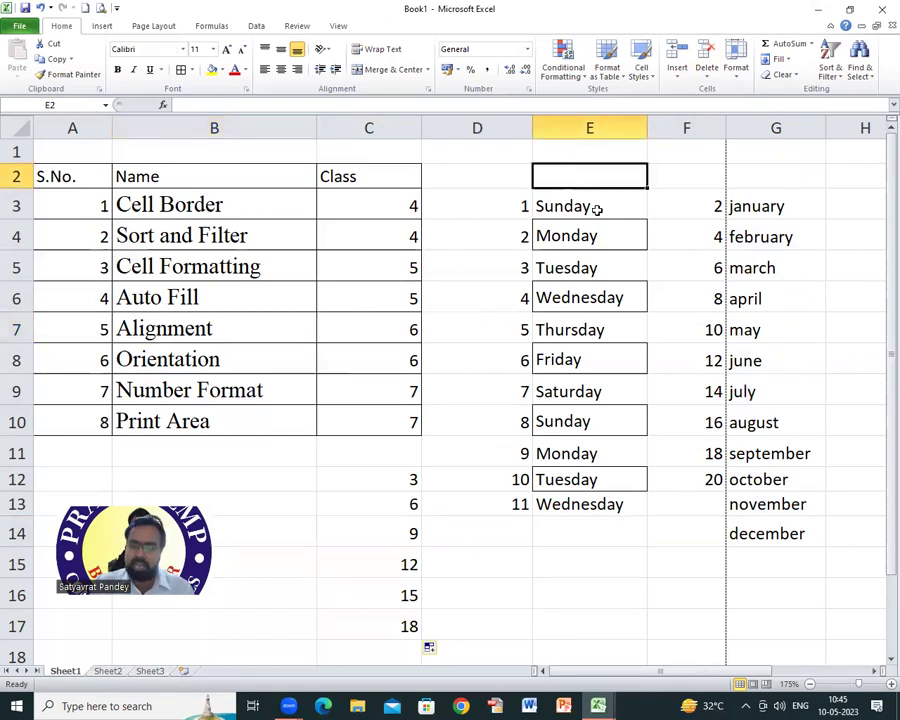
text(6)
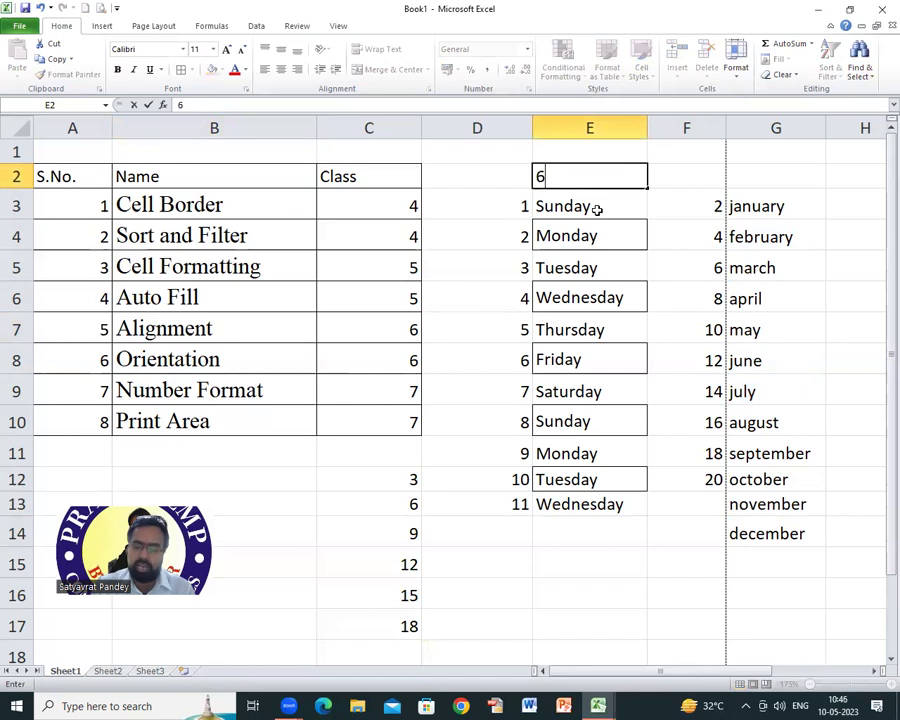
key(BackSpace)
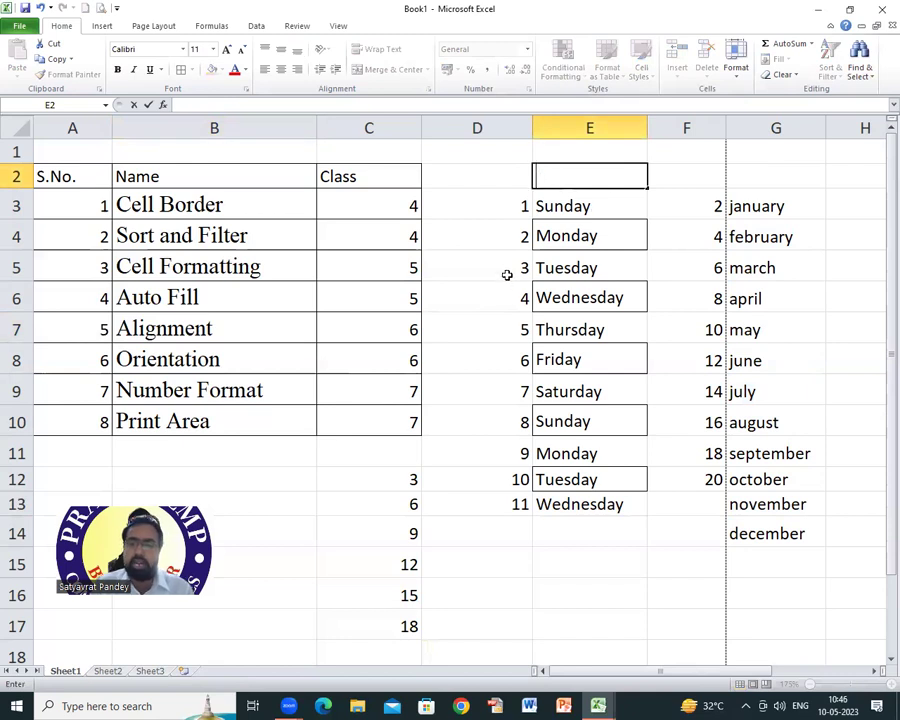
click(500, 214)
Step: Try top, middle and bottom, then left, centre and right alignment on E3, ending bottom-right
click(576, 207)
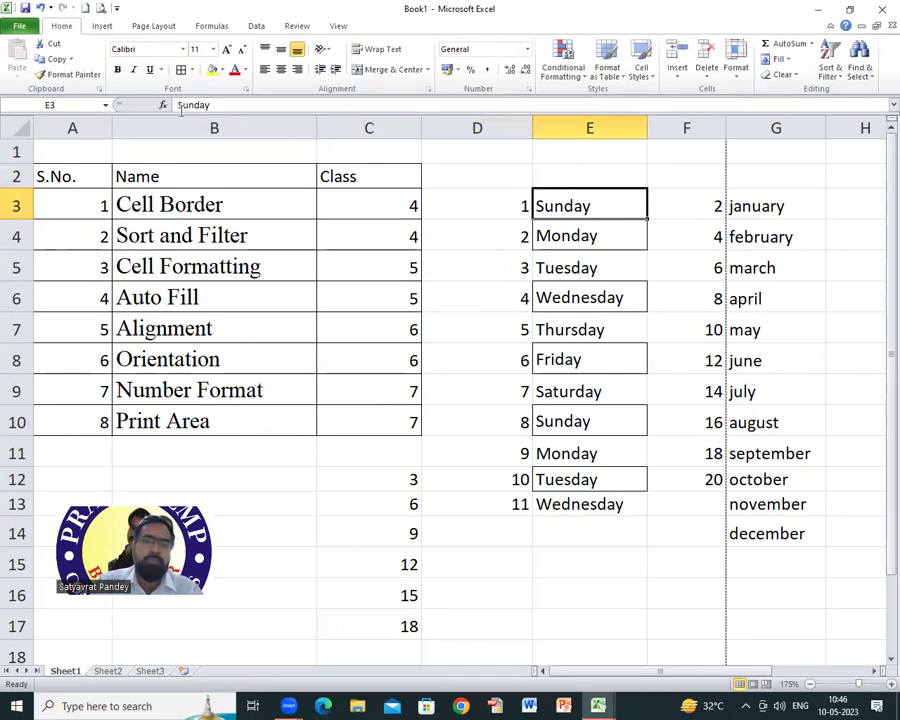
click(266, 52)
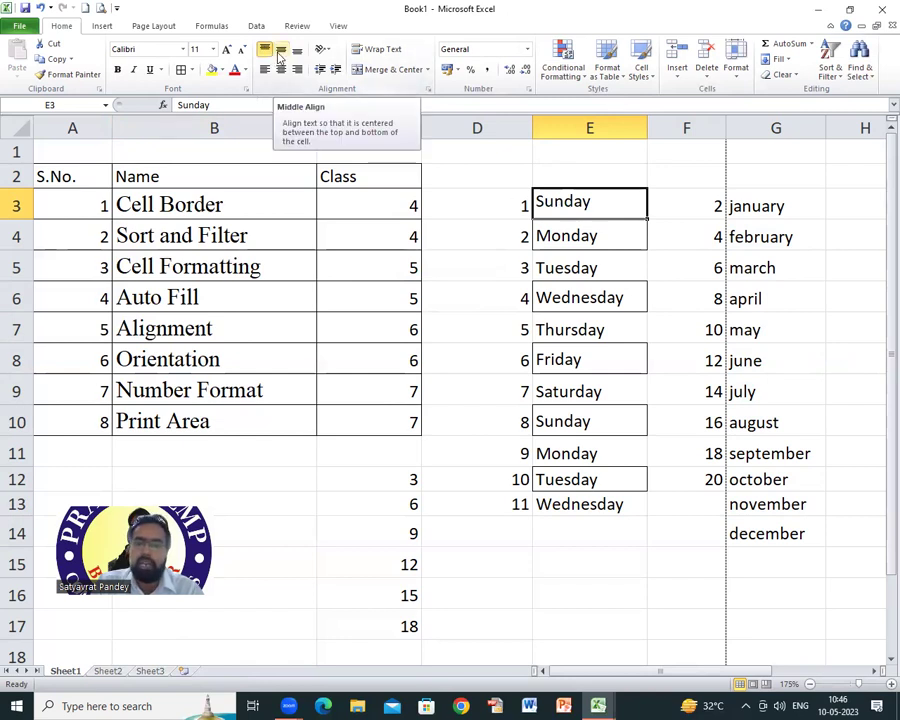
click(280, 57)
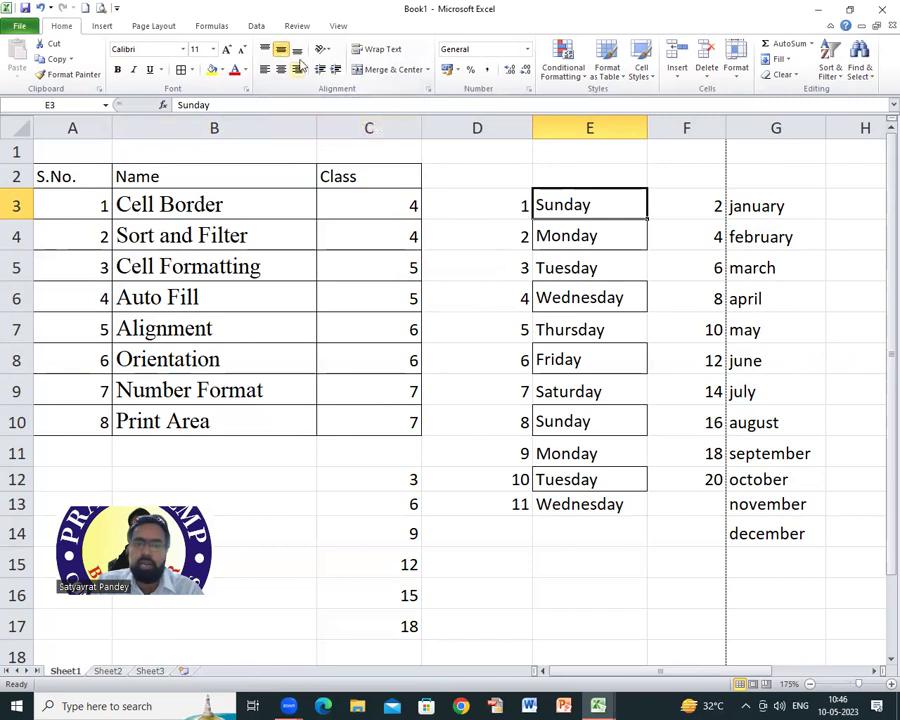
click(298, 52)
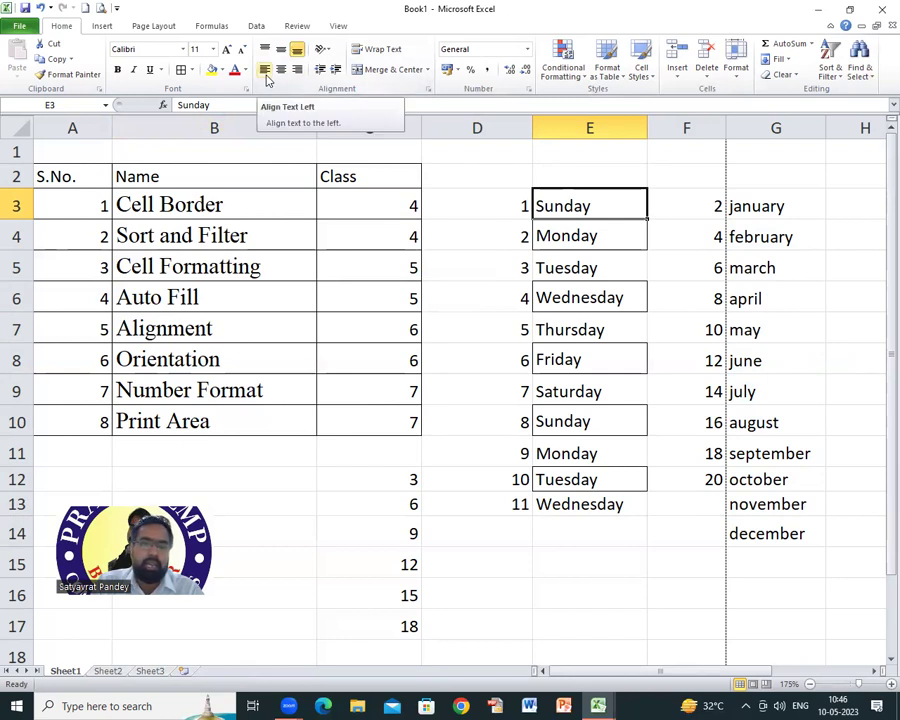
click(266, 72)
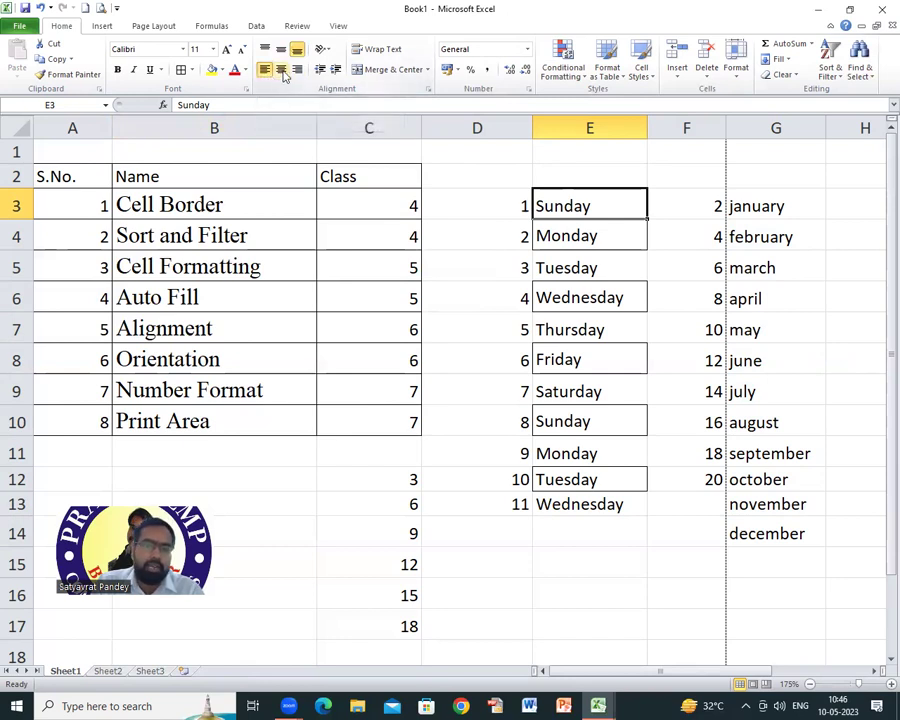
click(283, 72)
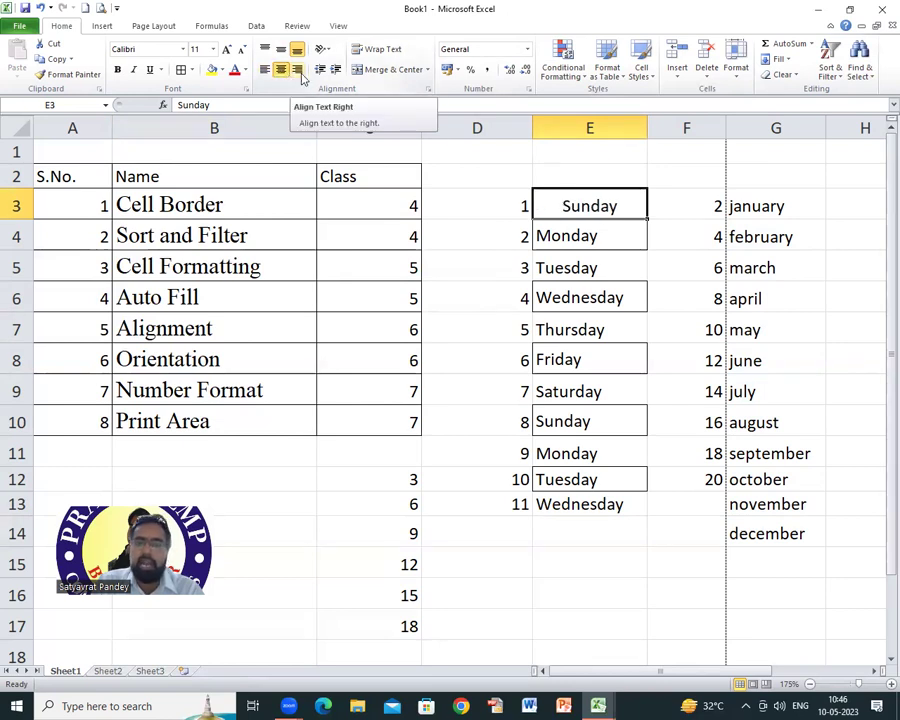
click(301, 75)
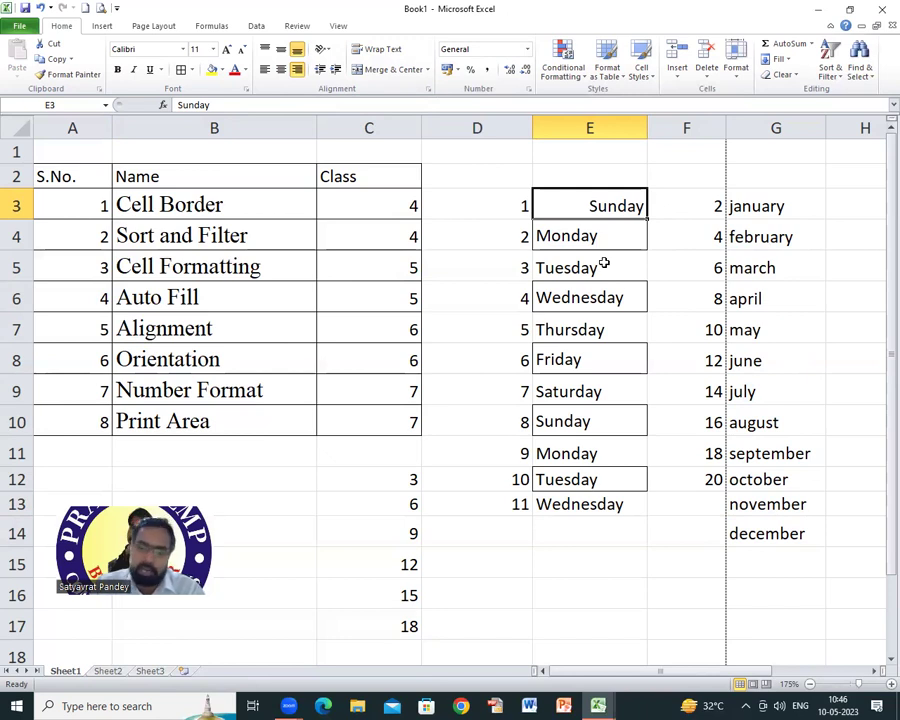
Step: Drag column E's border narrower to a width of about 7.71
drag(646, 128, 599, 127)
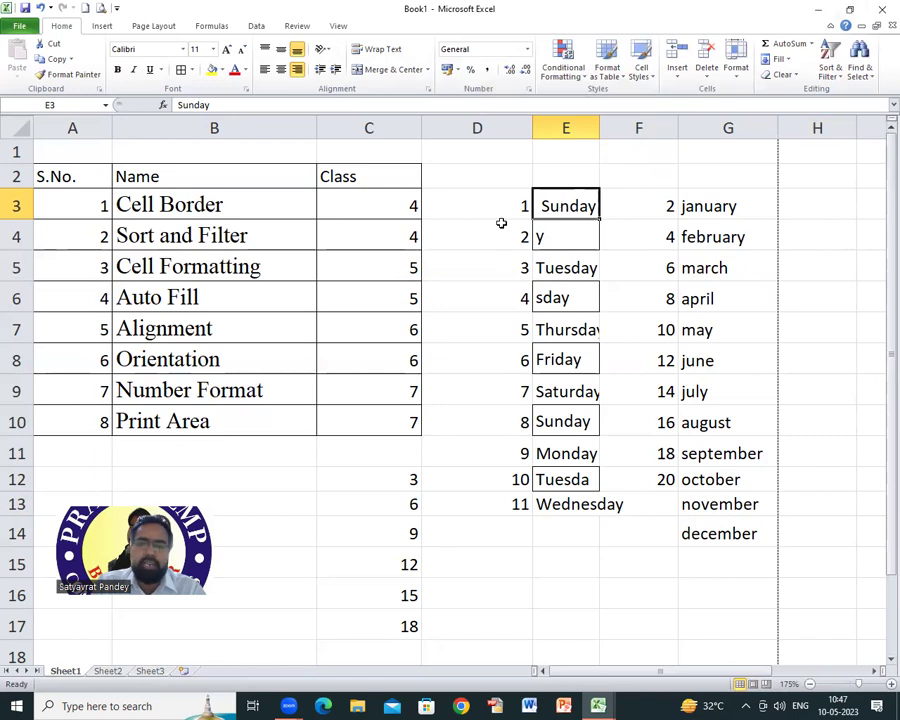
Step: Rotate Sunday in E3 to 90 degrees using the Format Cells Alignment orientation
right_click(549, 206)
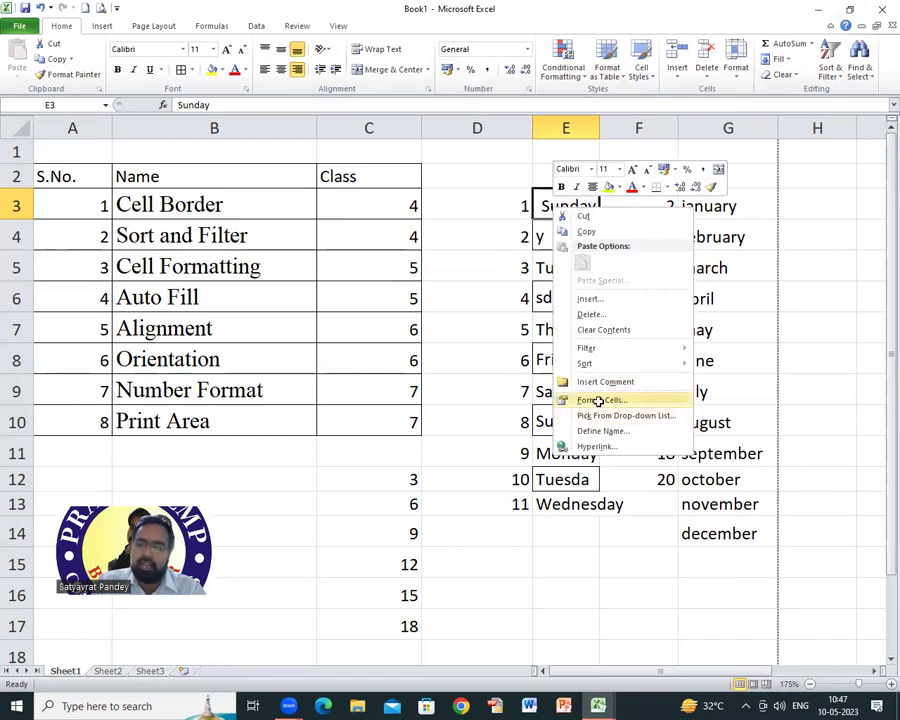
click(596, 399)
drag(552, 246, 190, 139)
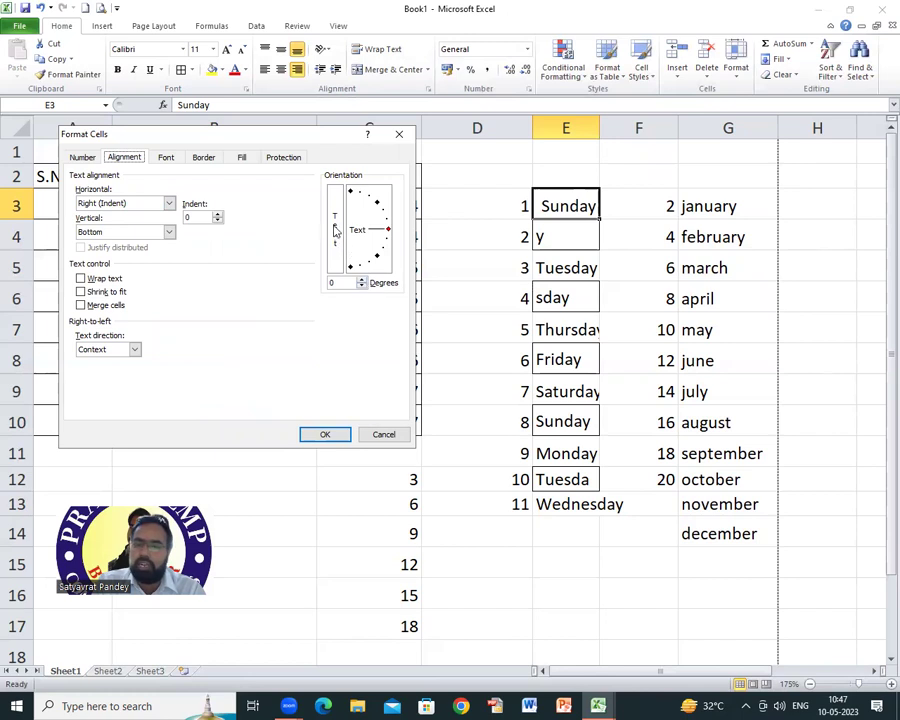
click(362, 281)
click(362, 281)
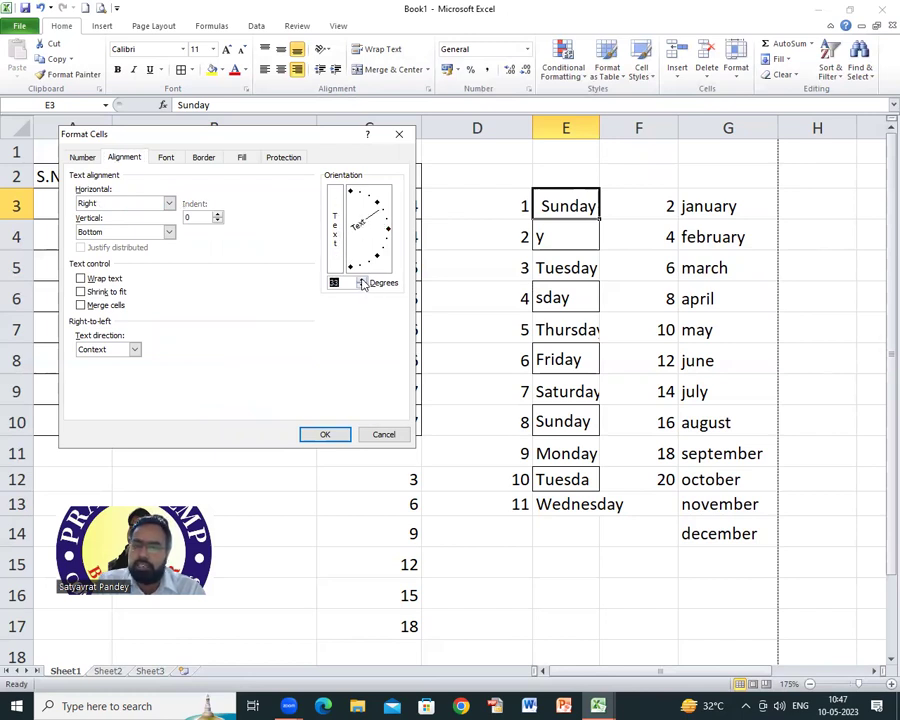
drag(362, 284, 362, 284)
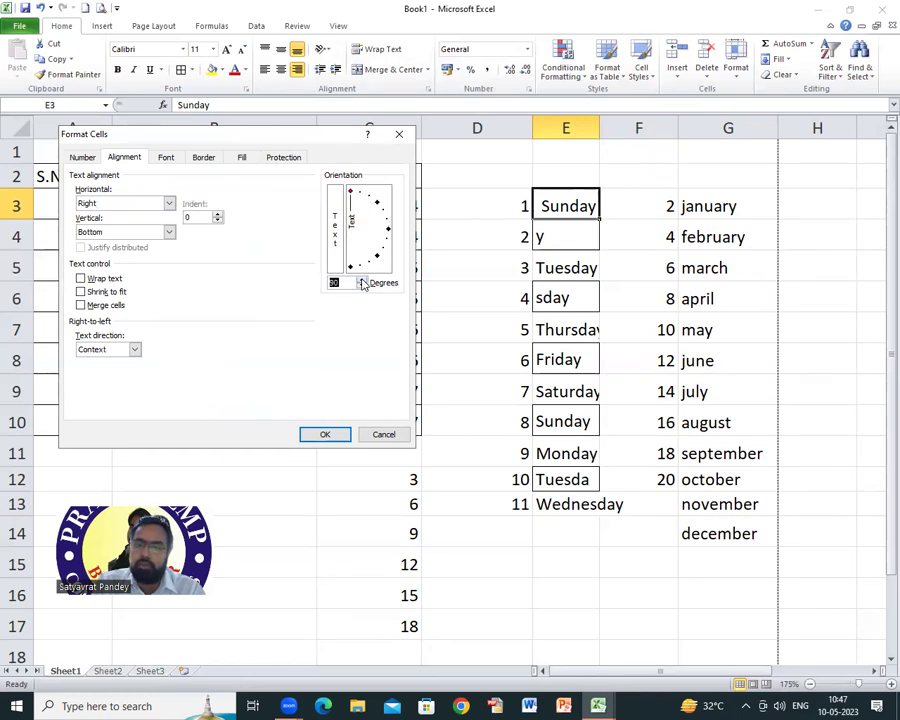
click(332, 436)
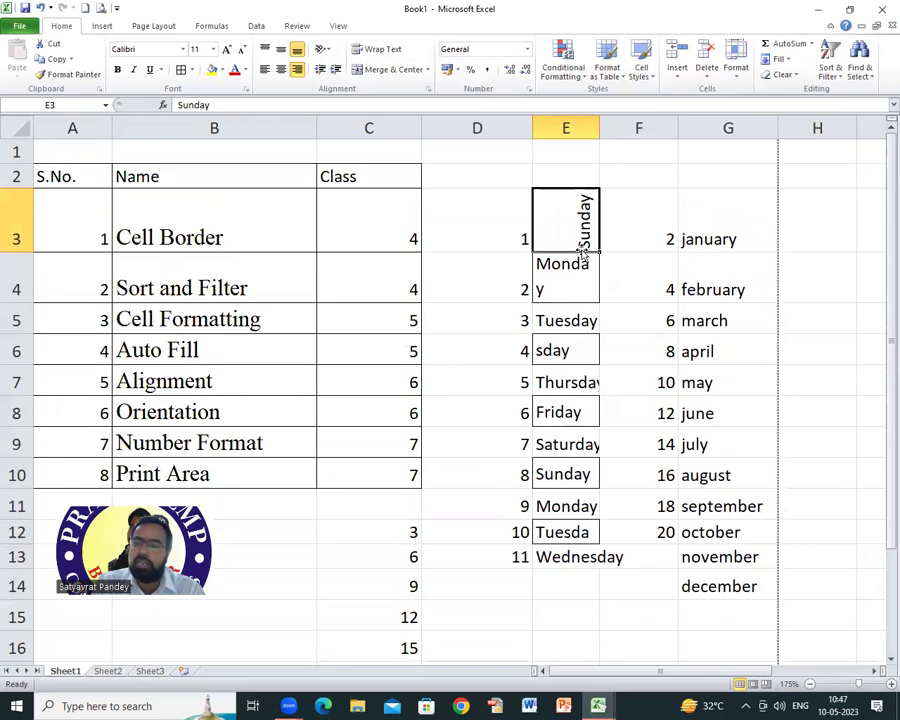
Step: Align the rotated Sunday top-centre and narrow column E to about 2.57
click(265, 50)
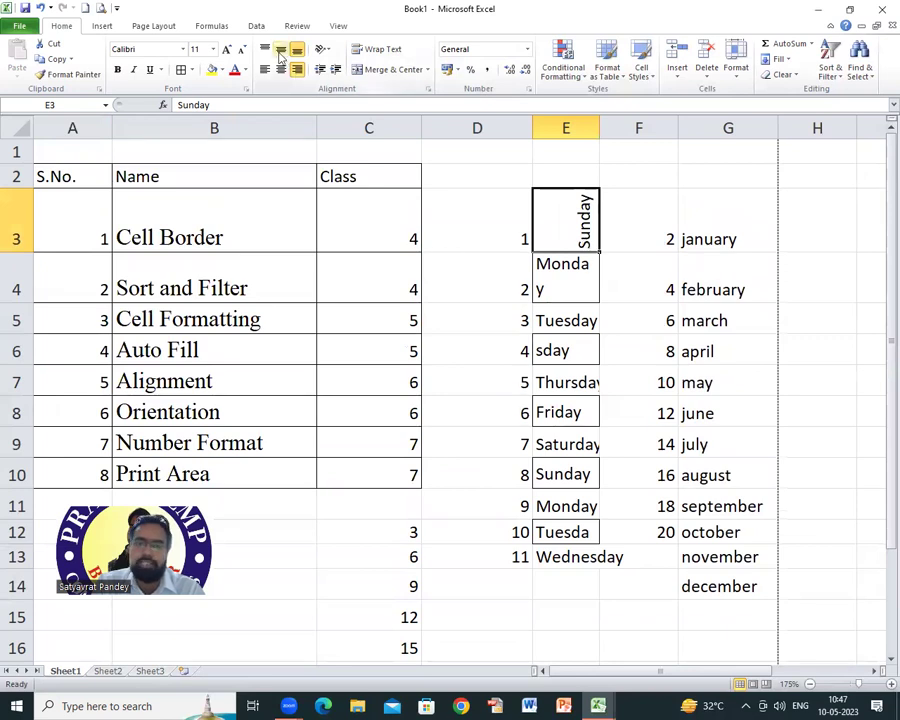
click(281, 69)
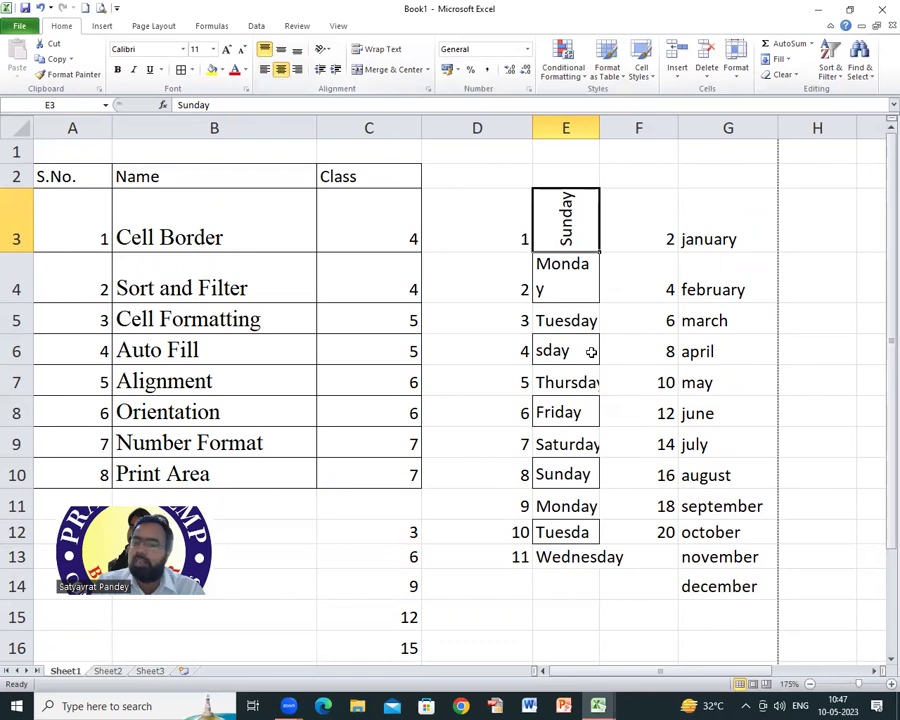
drag(599, 128, 555, 127)
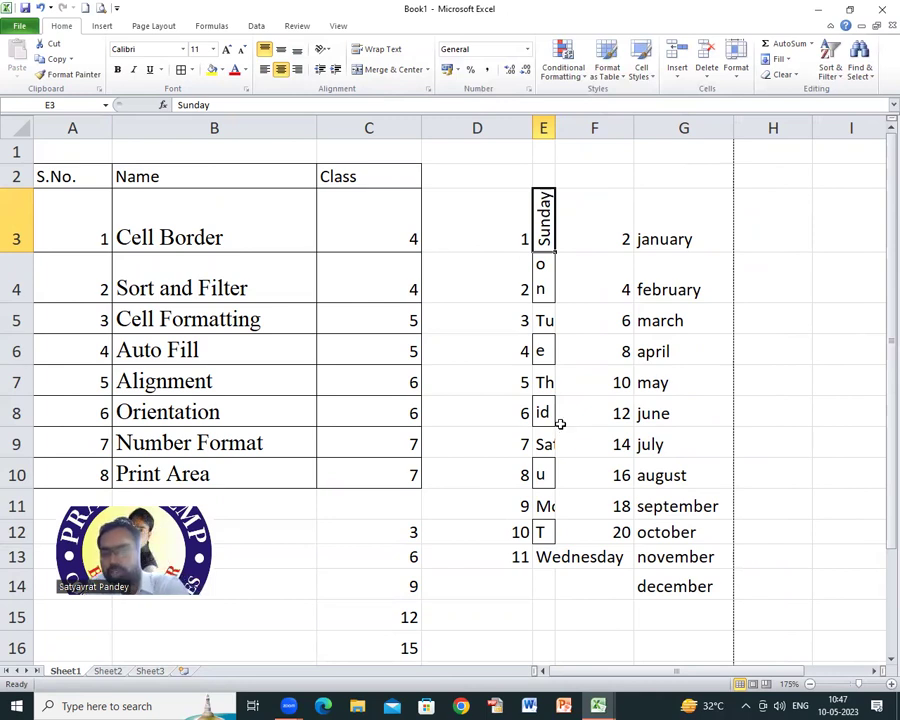
Step: Rotate the weekdays in E4:E11 to 90 degrees in Format Cells Alignment
drag(540, 262, 541, 532)
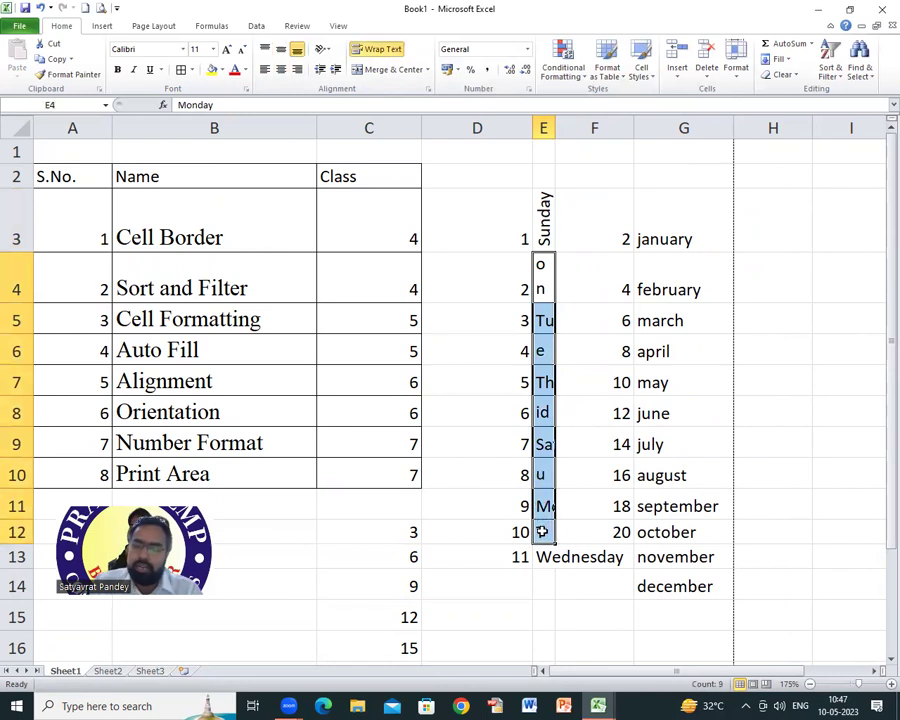
right_click(541, 532)
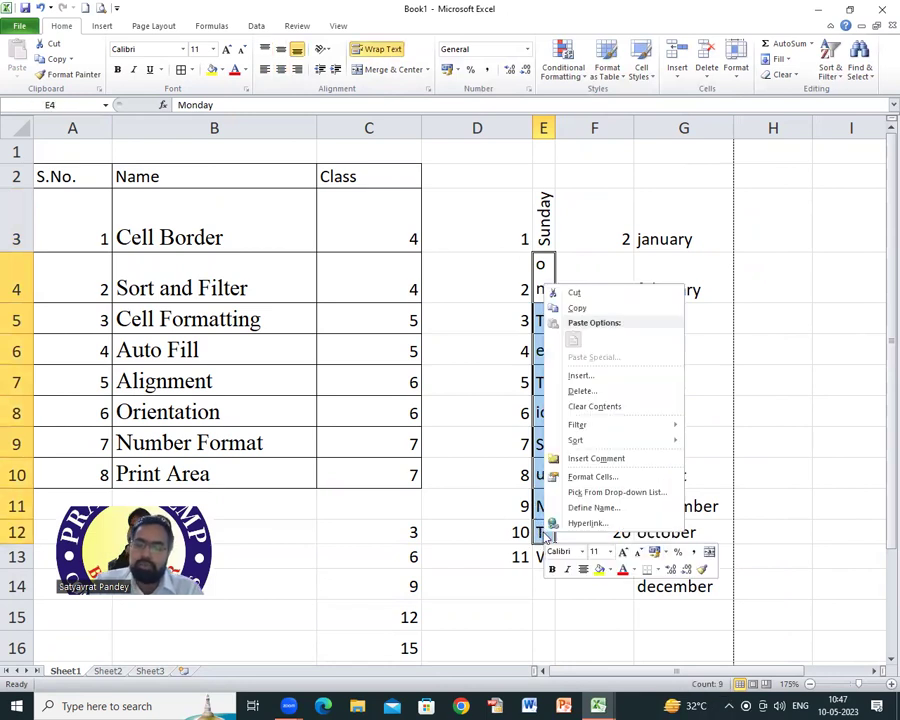
click(327, 52)
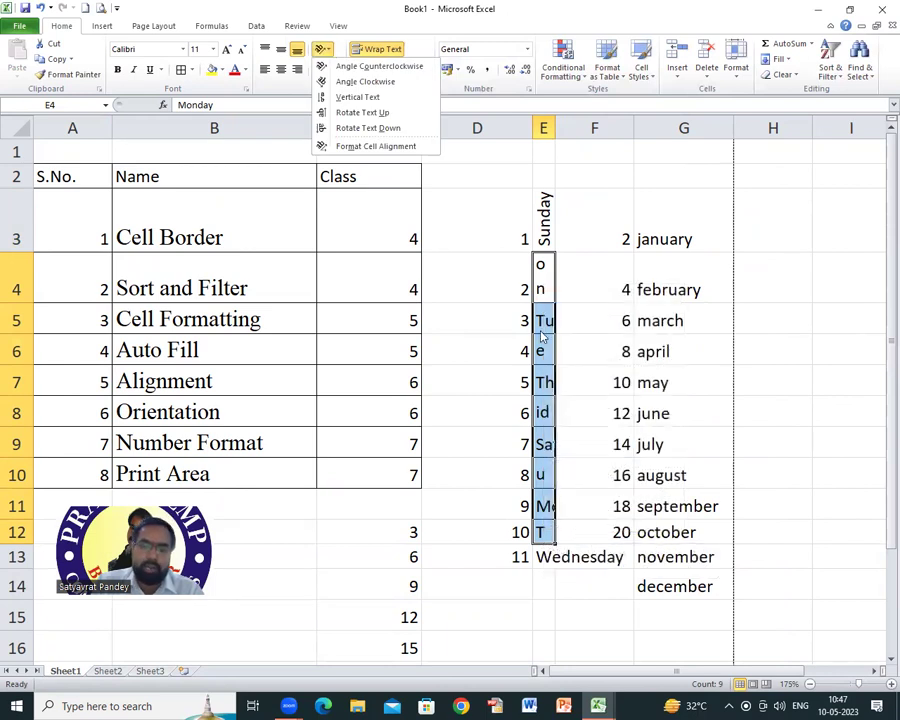
right_click(543, 532)
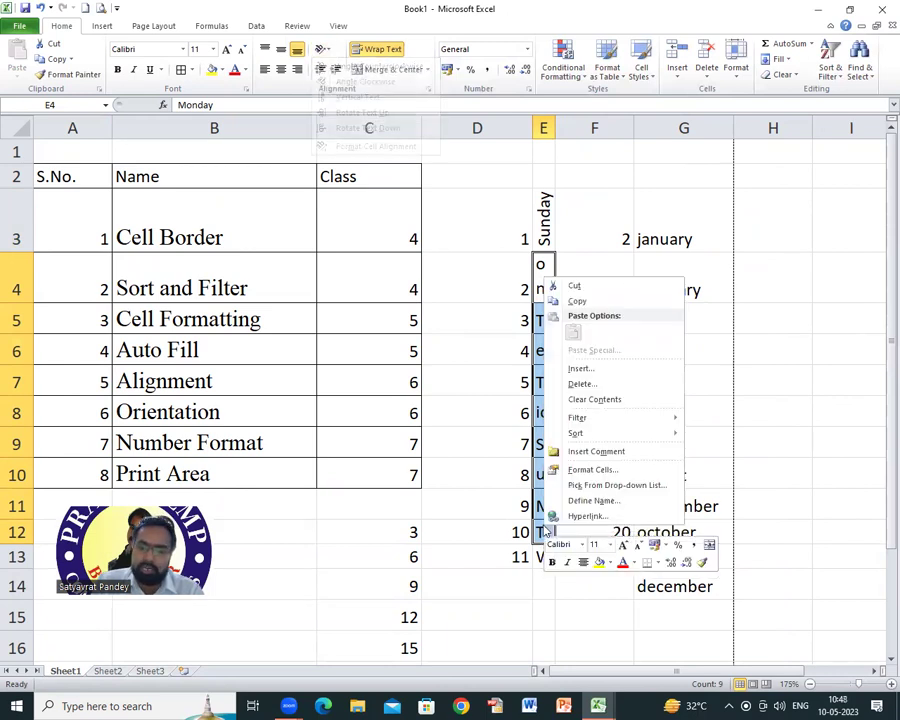
click(585, 466)
drag(687, 460, 659, 470)
text(90)
key(Return)
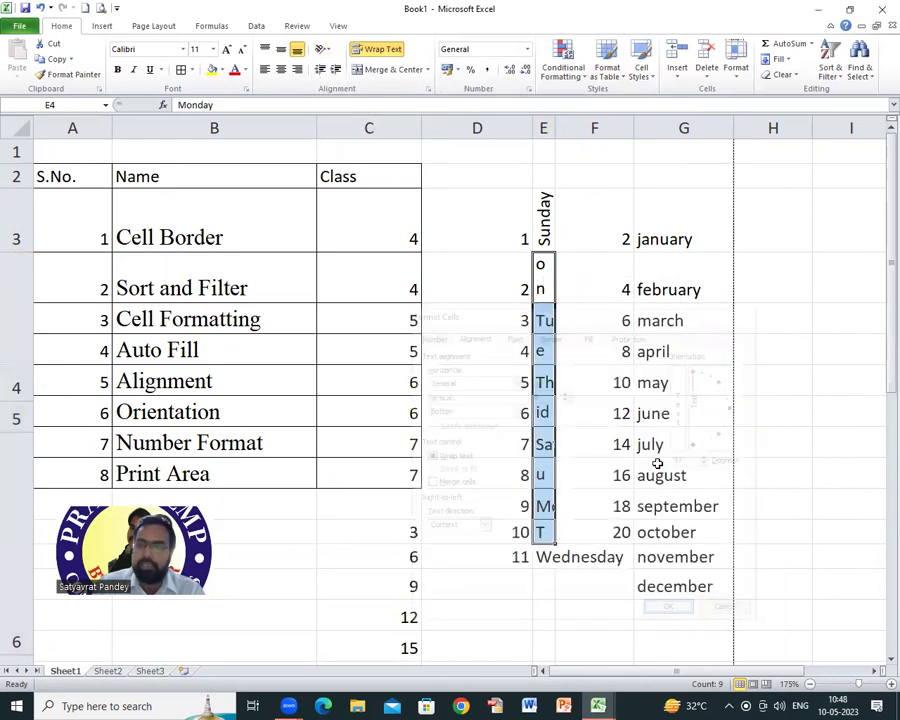
Step: Widen column E slightly so the vertical weekday names fit
scroll(586, 402, down, 4)
scroll(575, 403, up, 4)
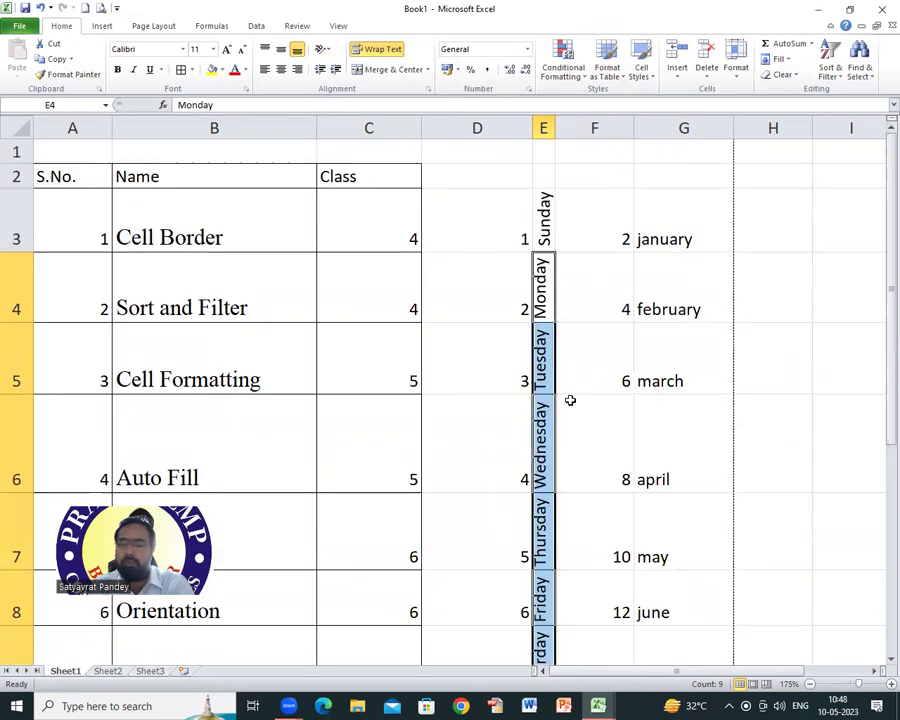
click(551, 302)
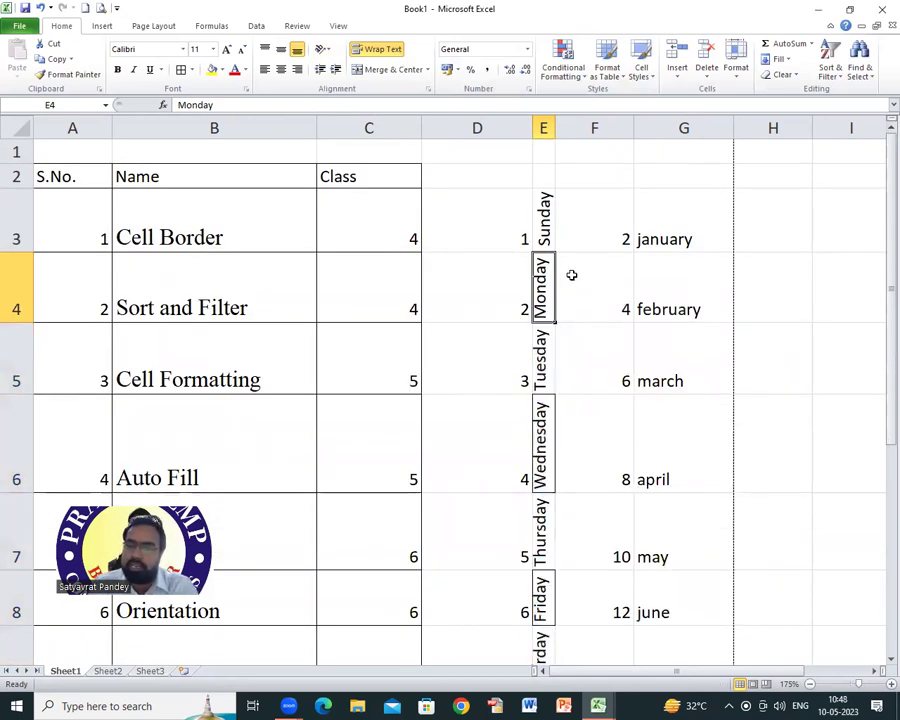
drag(556, 126, 568, 126)
scroll(592, 448, down, 3)
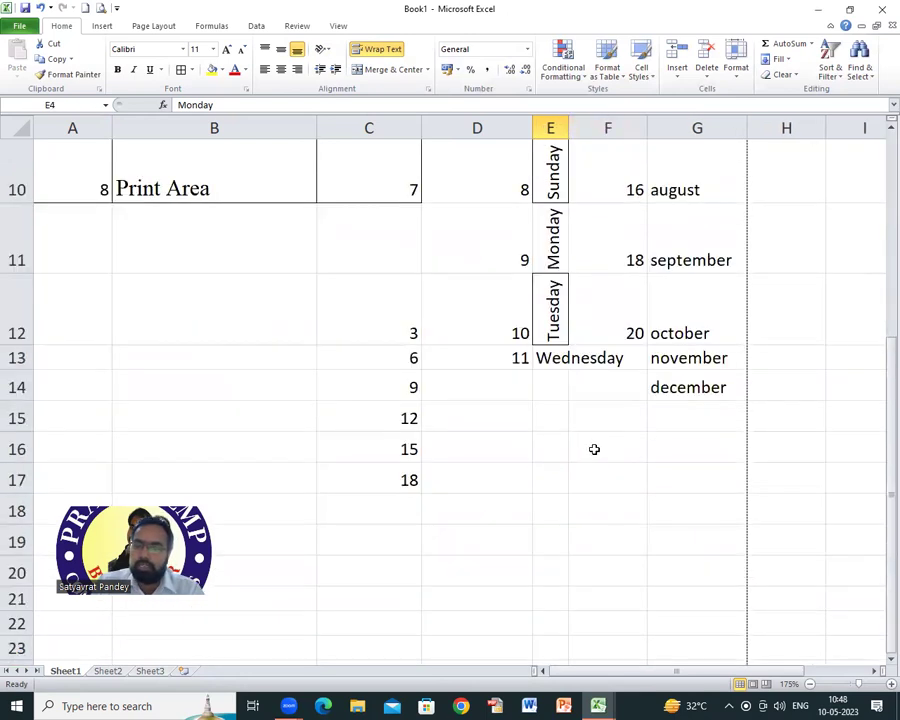
scroll(593, 448, up, 3)
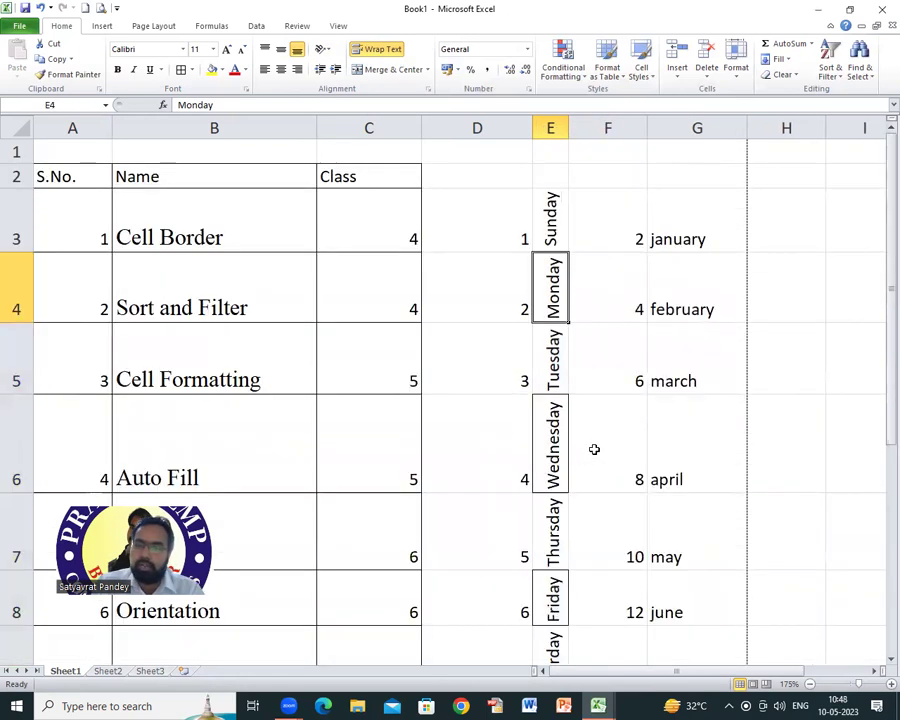
click(552, 234)
Step: Set the orientation of Sunday in E3 to 45 degrees in Format Cells Alignment
right_click(550, 232)
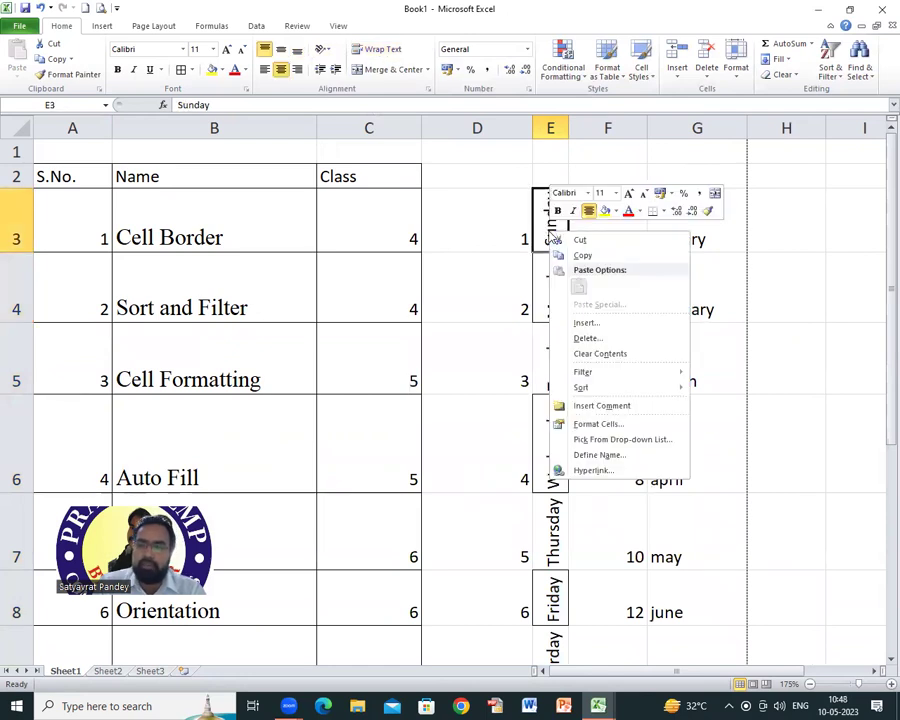
click(598, 424)
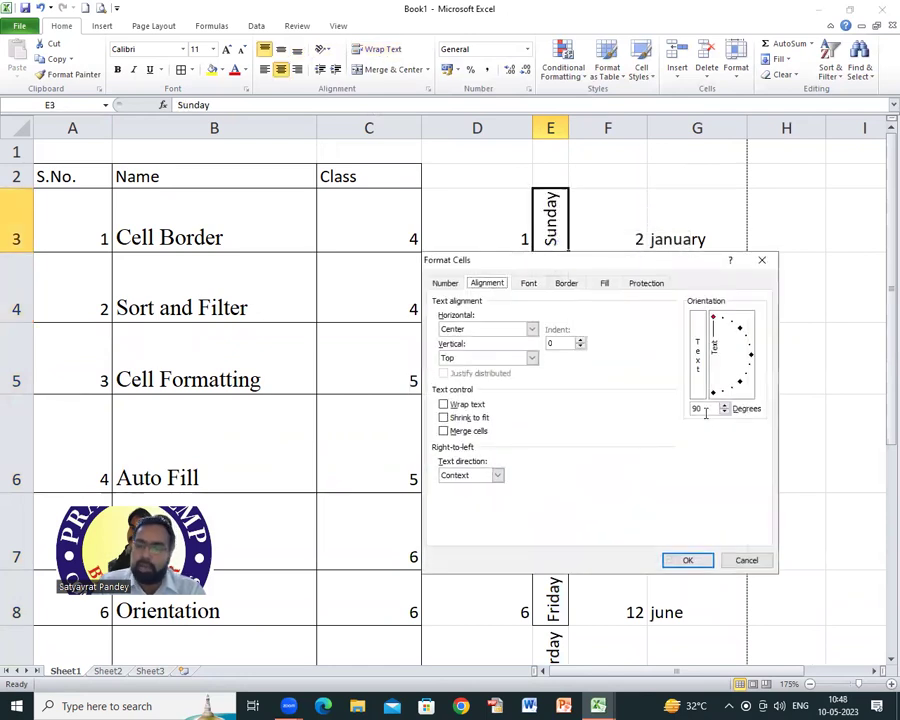
double_click(688, 409)
text(45)
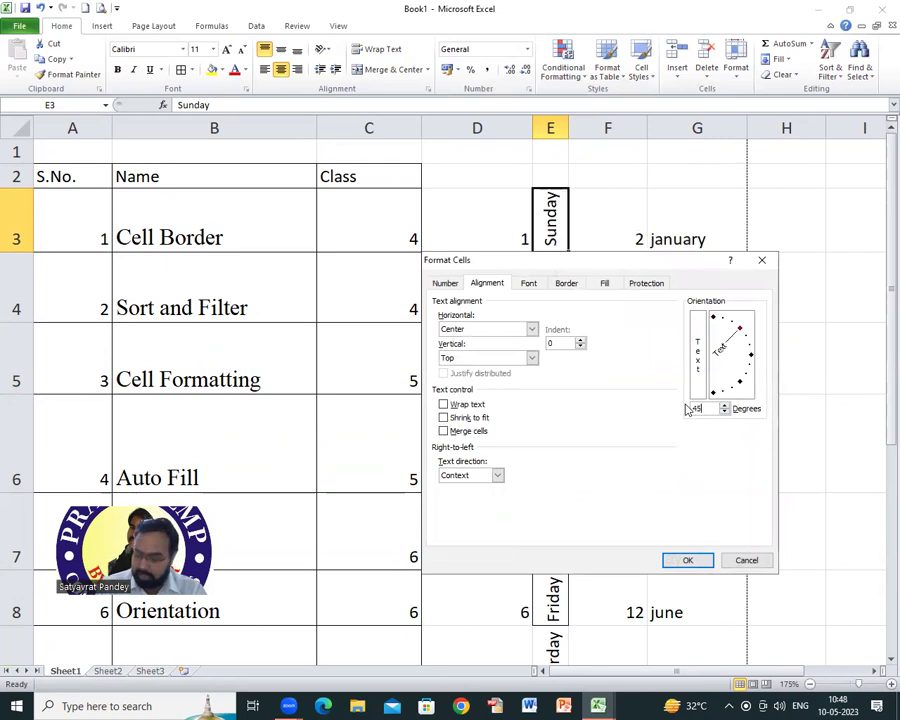
key(Return)
click(630, 217)
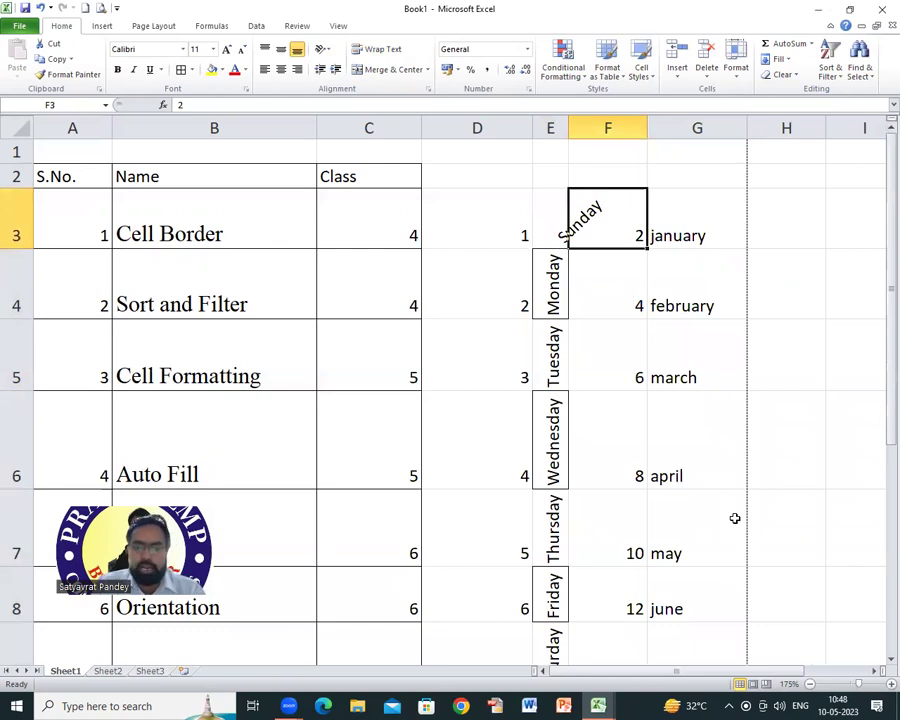
click(554, 282)
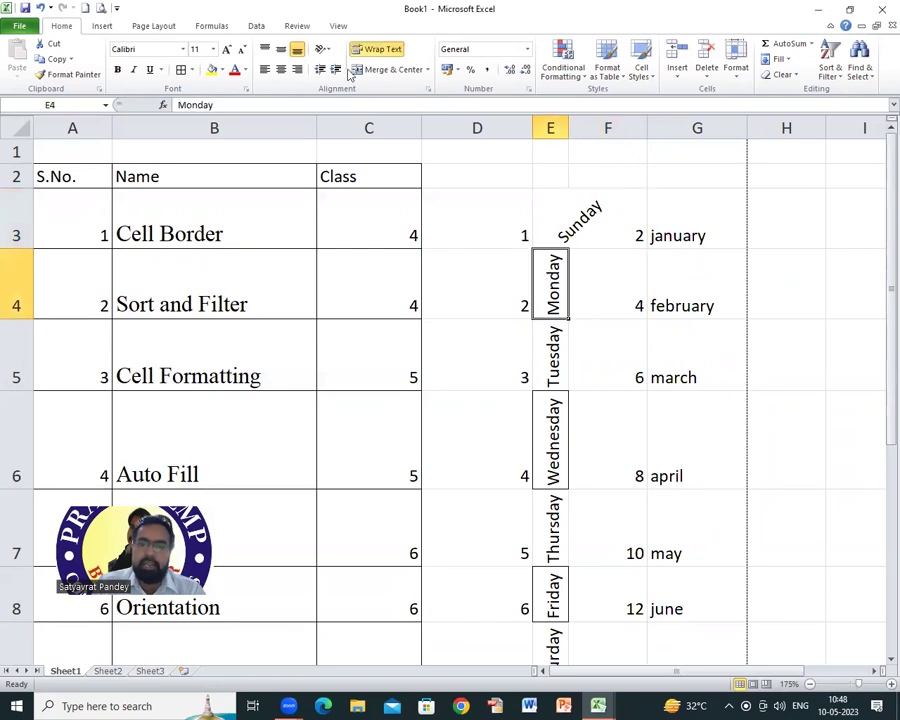
click(322, 49)
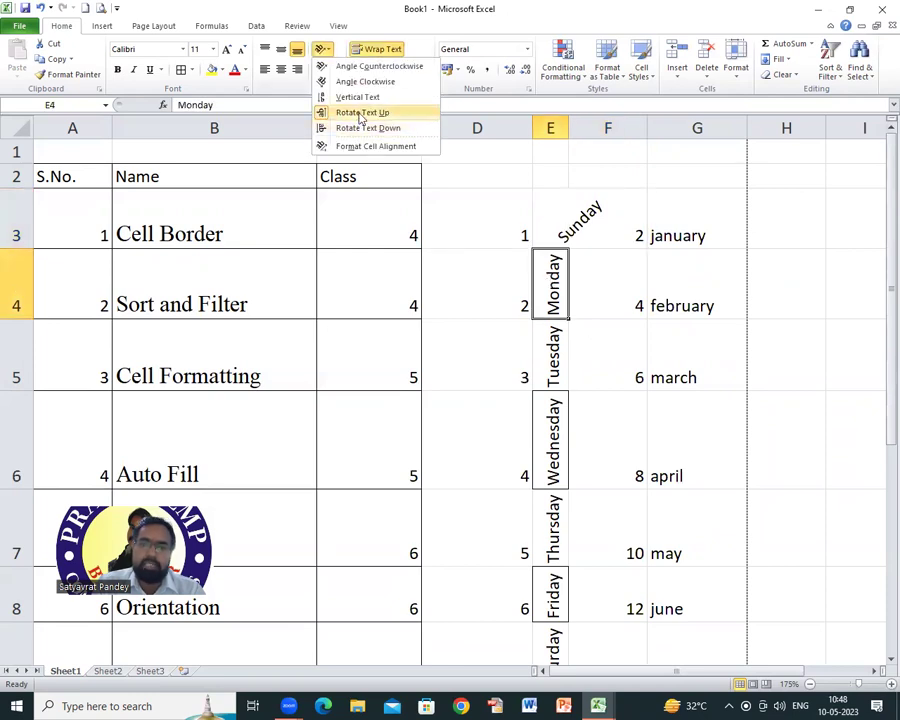
click(369, 129)
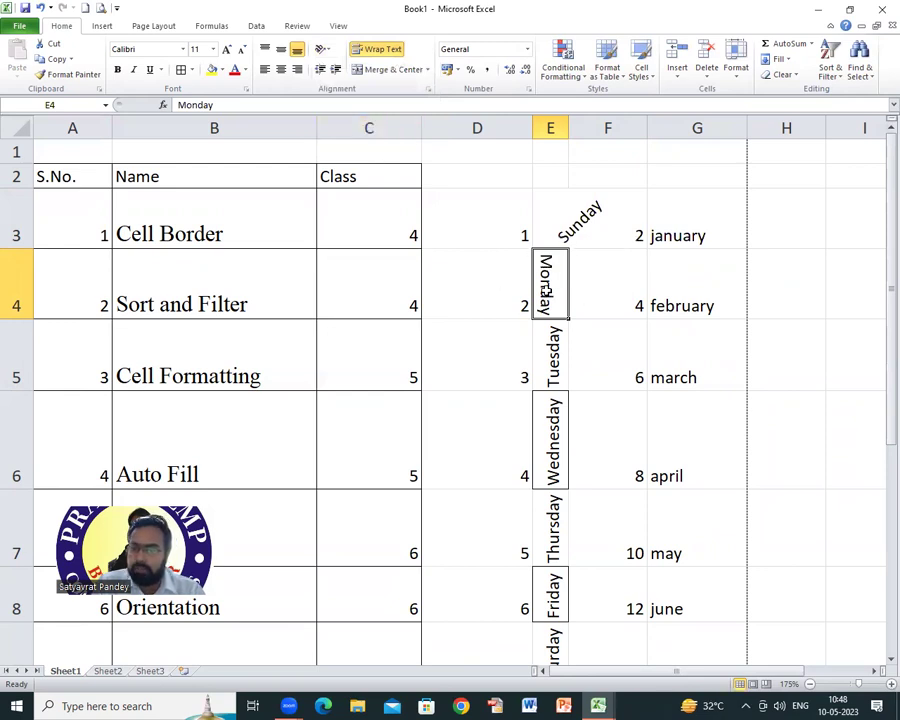
click(329, 51)
click(360, 112)
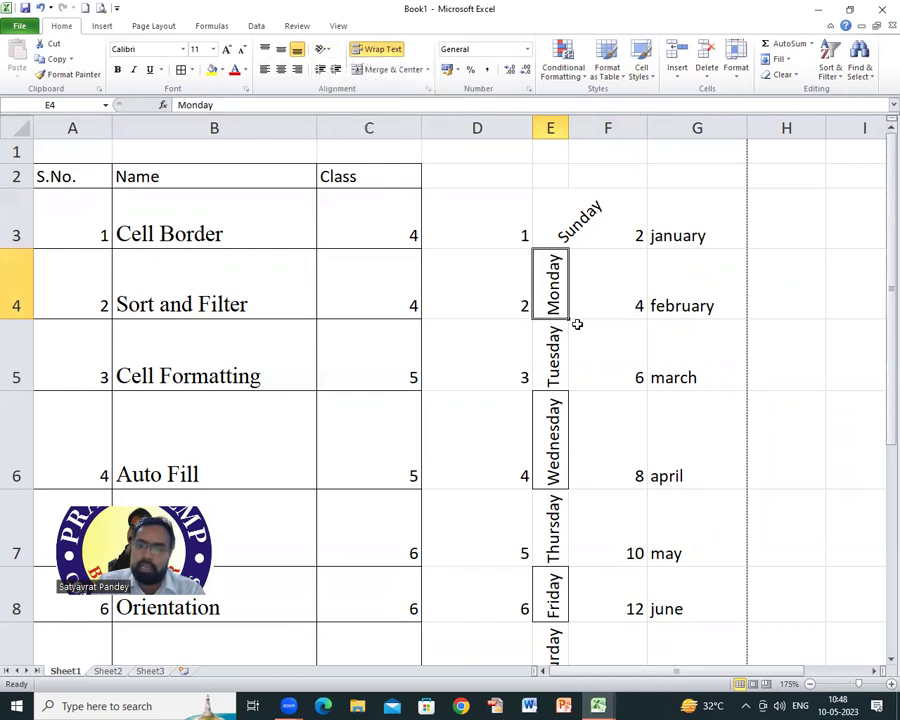
click(324, 50)
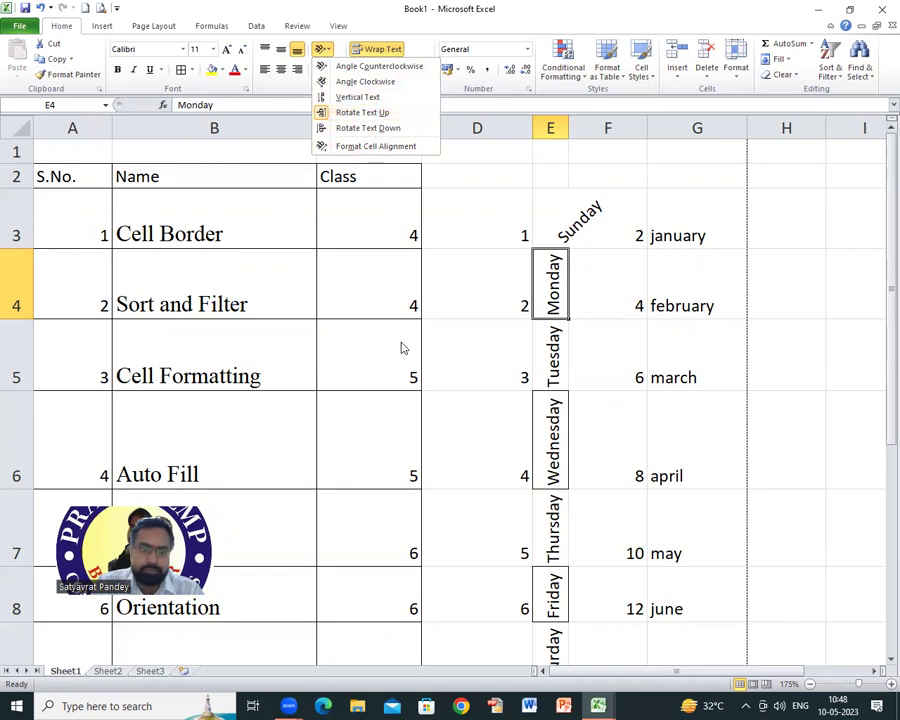
click(524, 374)
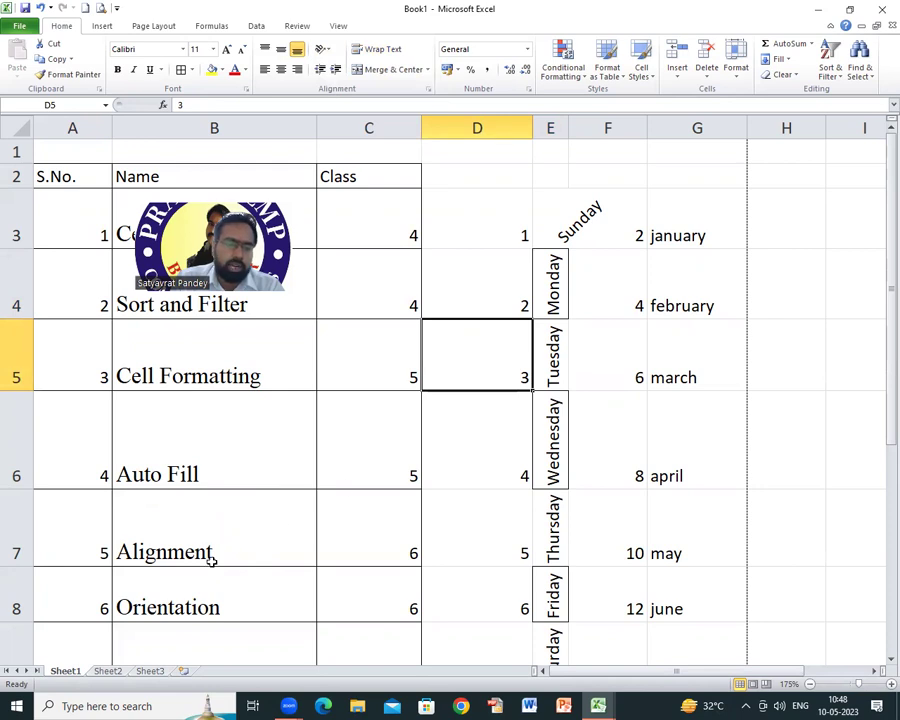
click(225, 603)
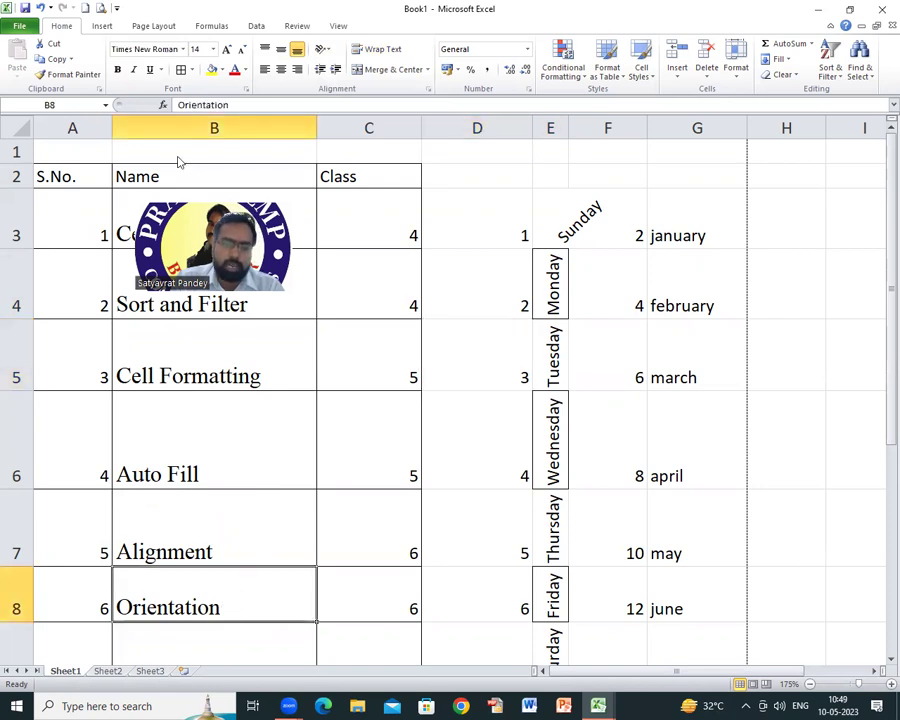
scroll(285, 472, down, 2)
click(186, 336)
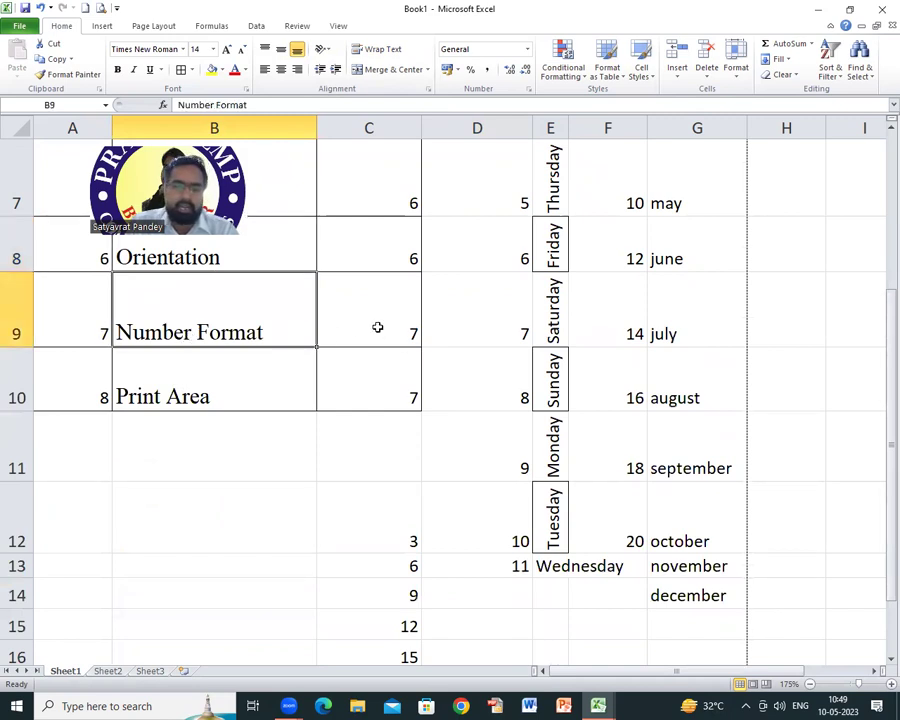
right_click(376, 325)
click(370, 318)
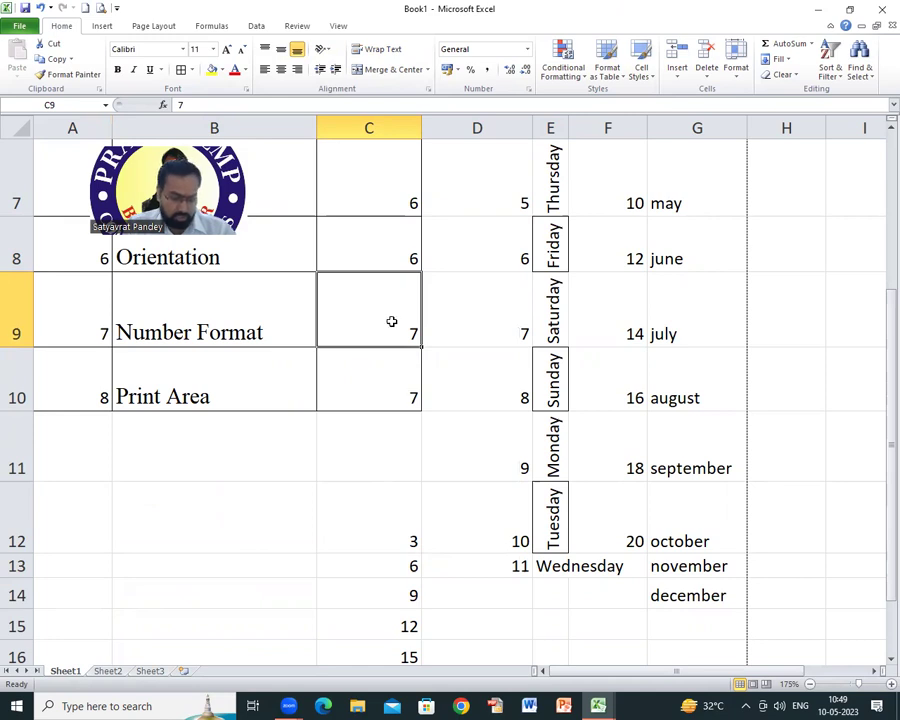
key(ctrl+1)
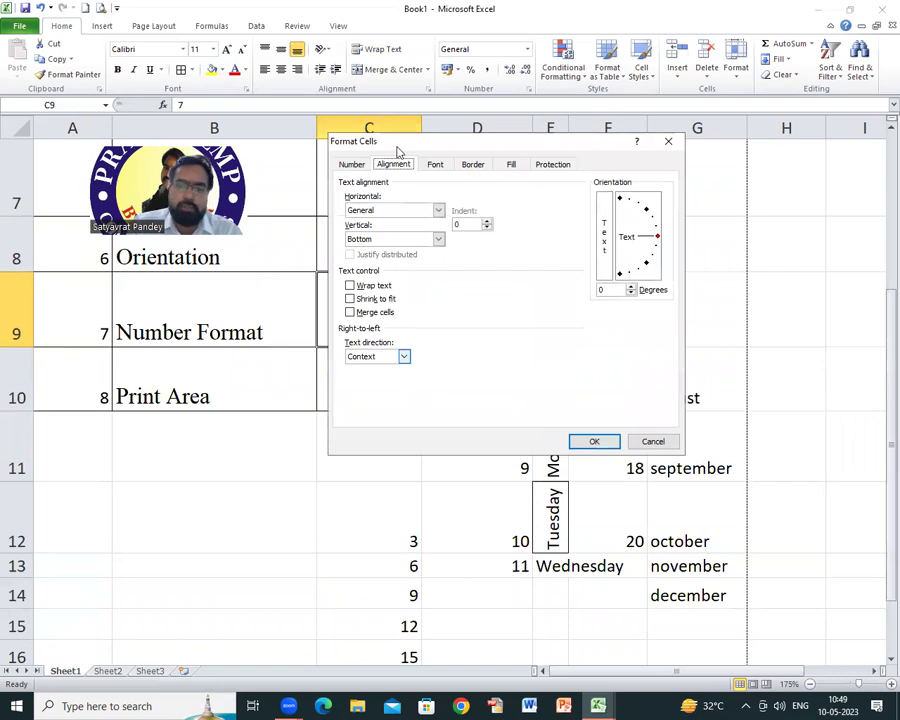
drag(400, 141, 508, 96)
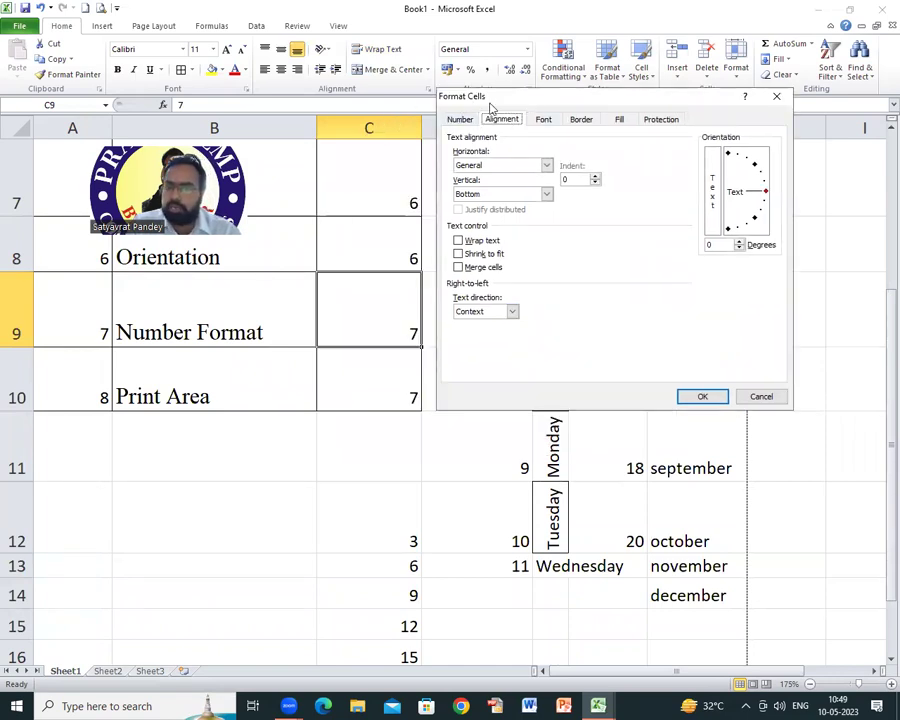
click(460, 120)
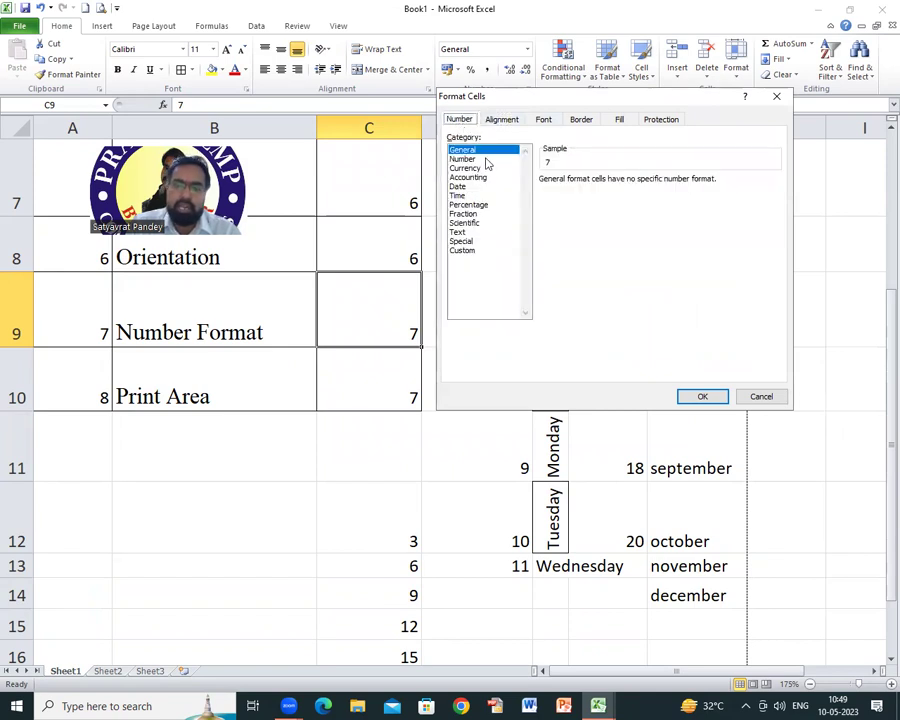
click(464, 160)
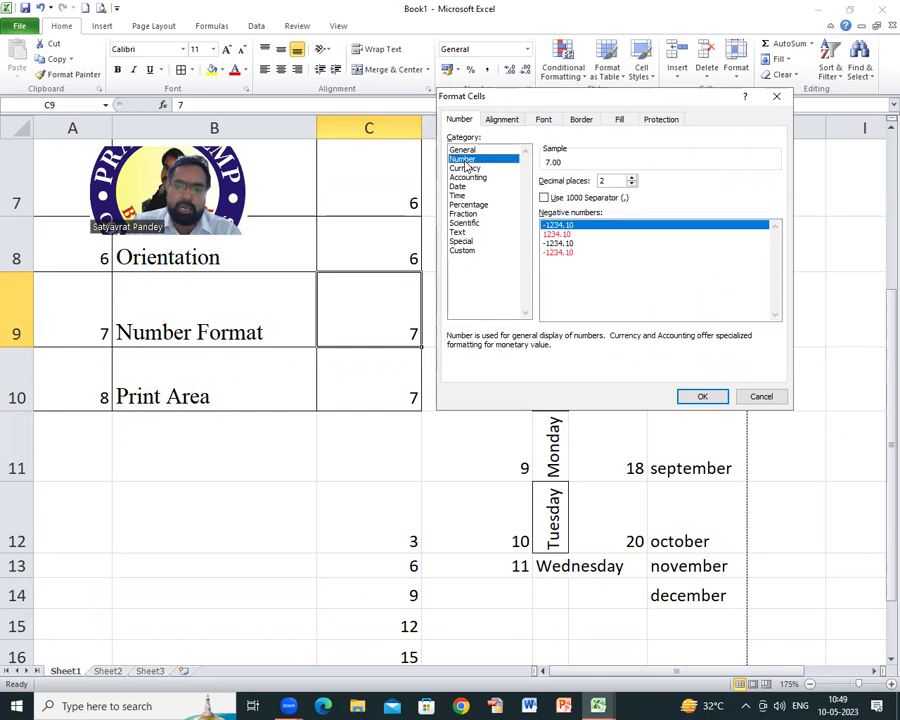
click(761, 396)
click(211, 439)
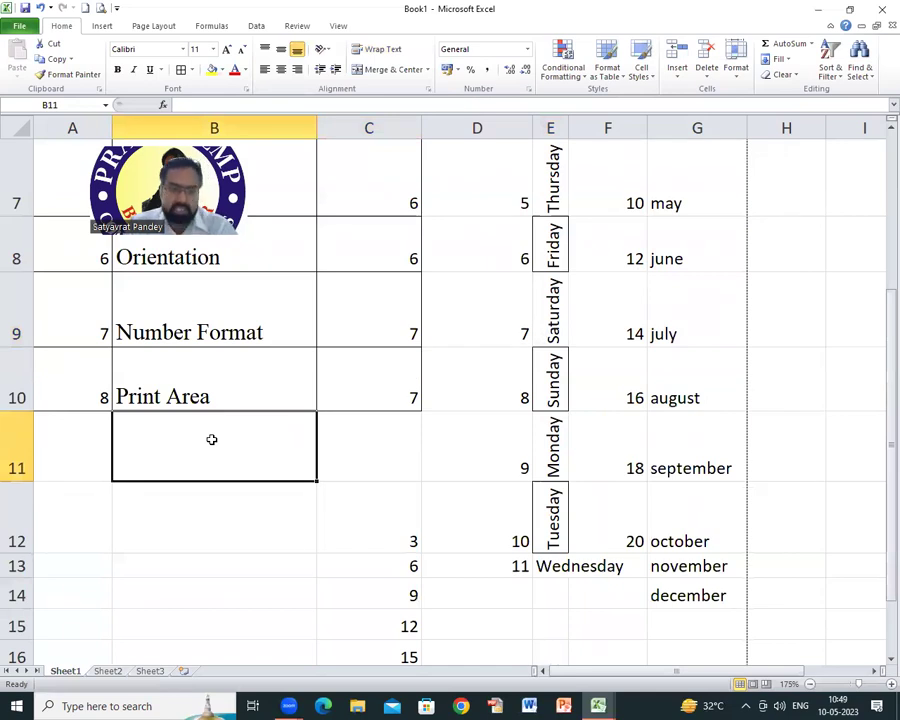
Step: Apply the Number format category to cell B11
right_click(211, 439)
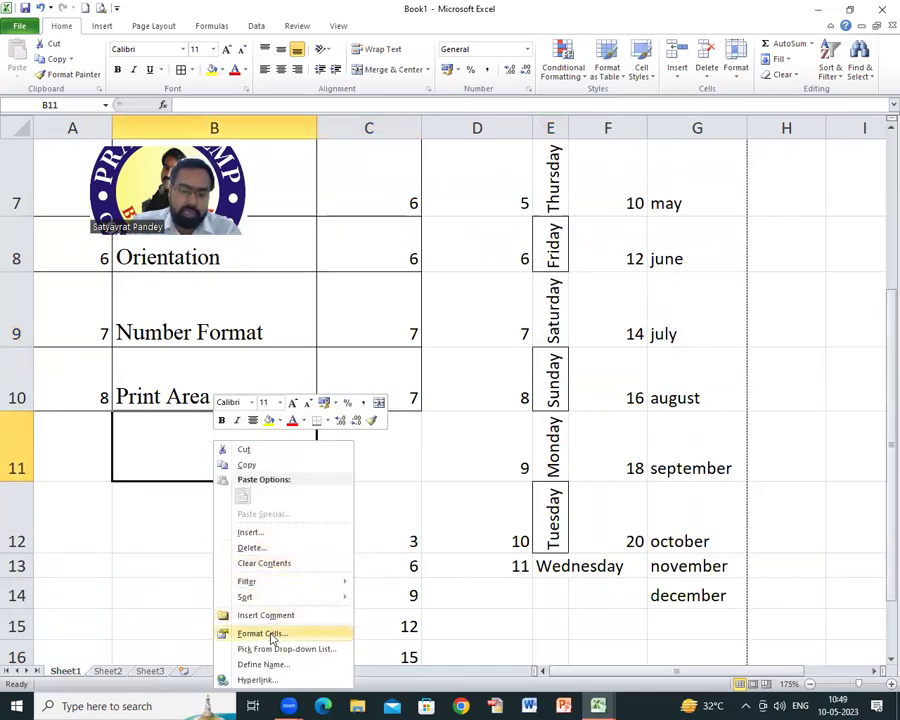
click(271, 638)
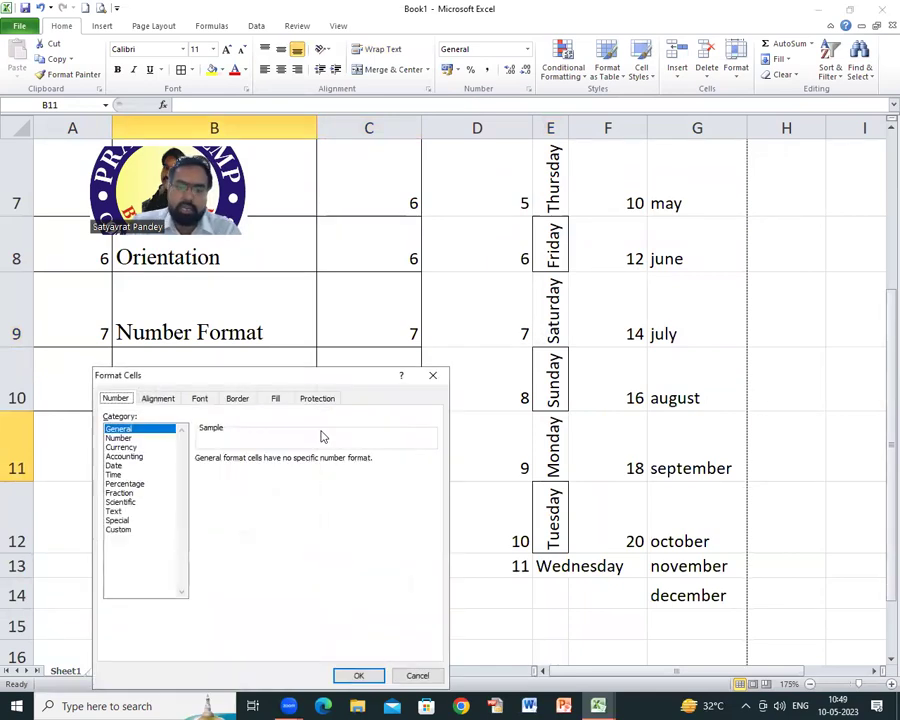
click(125, 439)
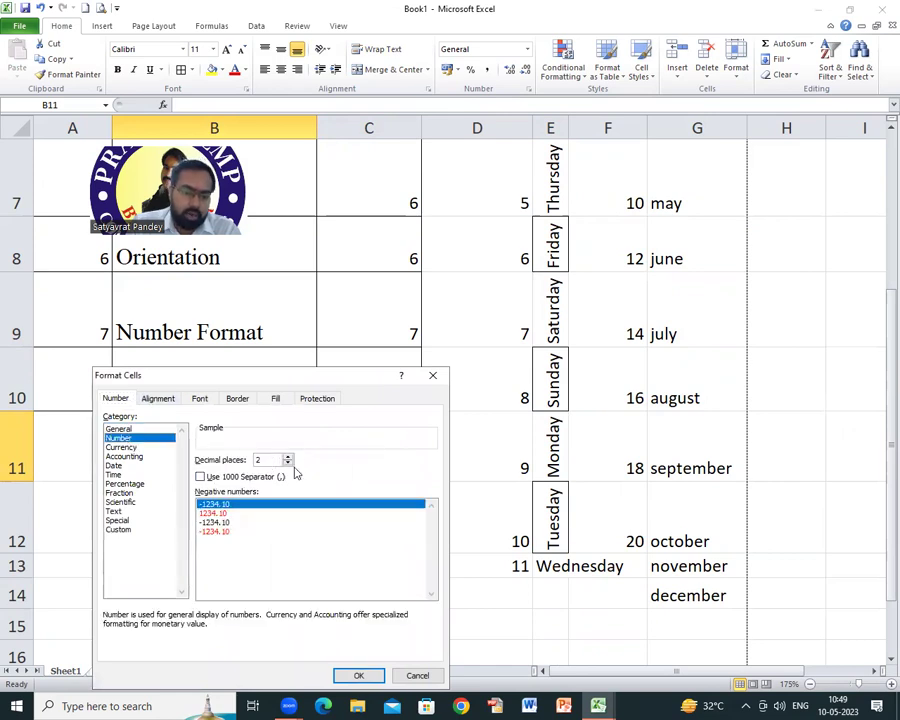
click(359, 676)
key(Return)
Step: Type a name into cell B11
click(214, 443)
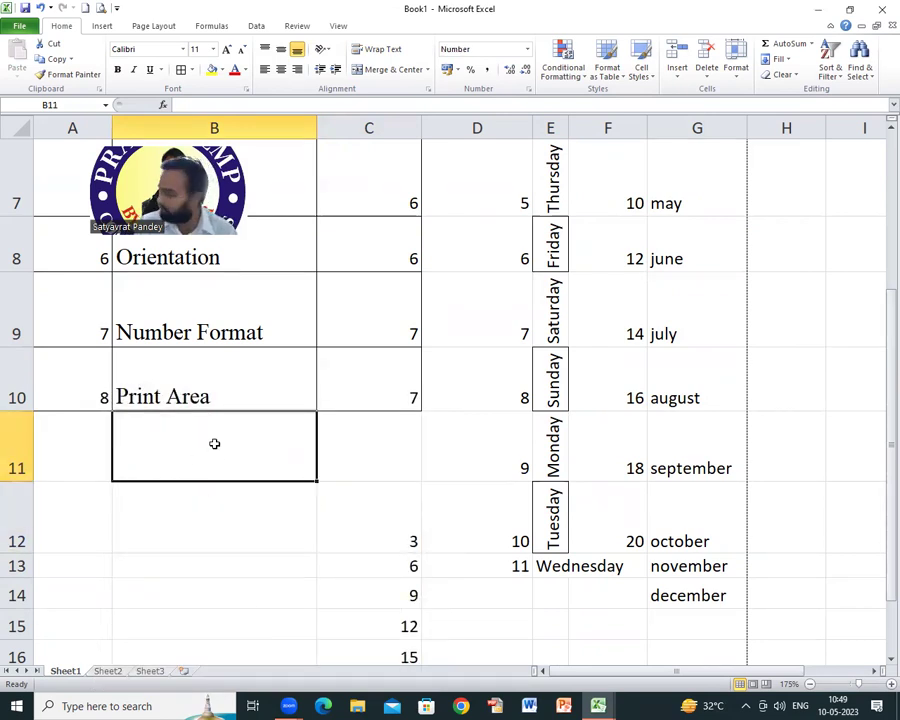
text(eklavya)
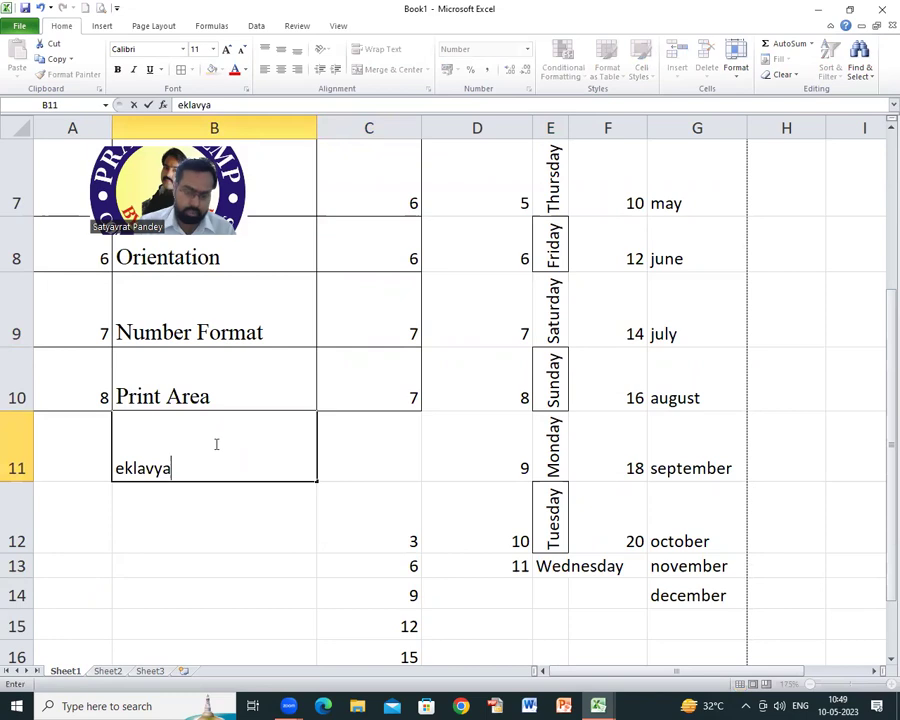
key(Return)
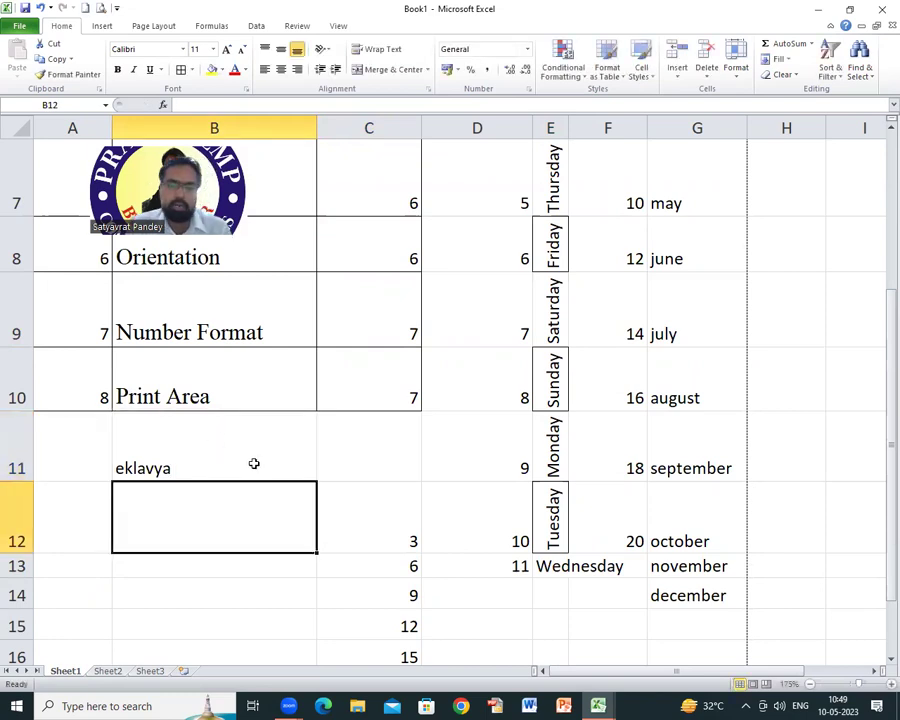
click(254, 460)
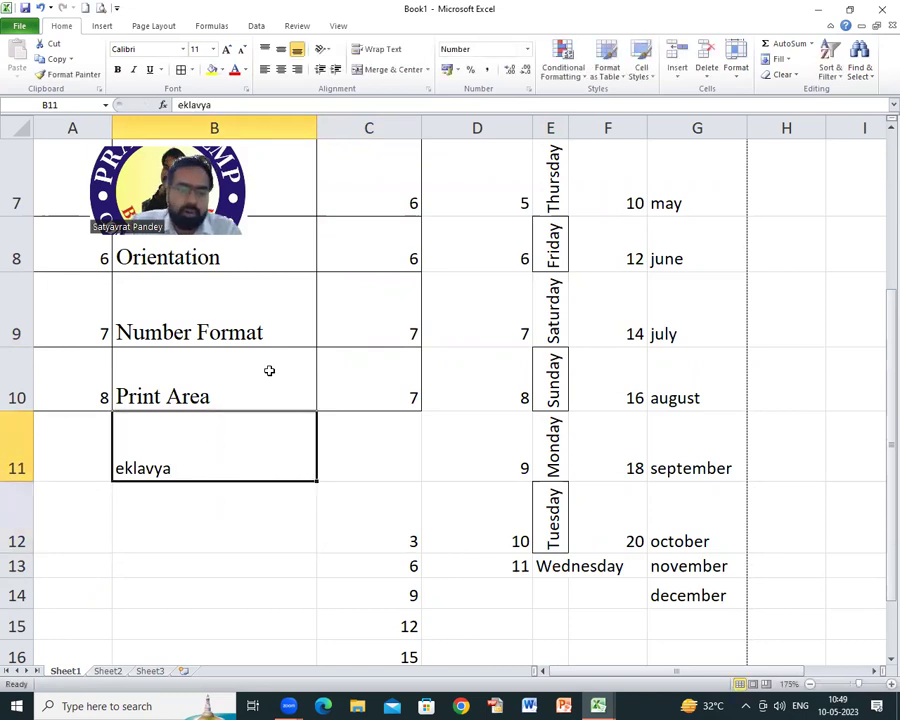
Step: Preview the Currency format for C11 in Format Cells, then cancel without changes
click(373, 448)
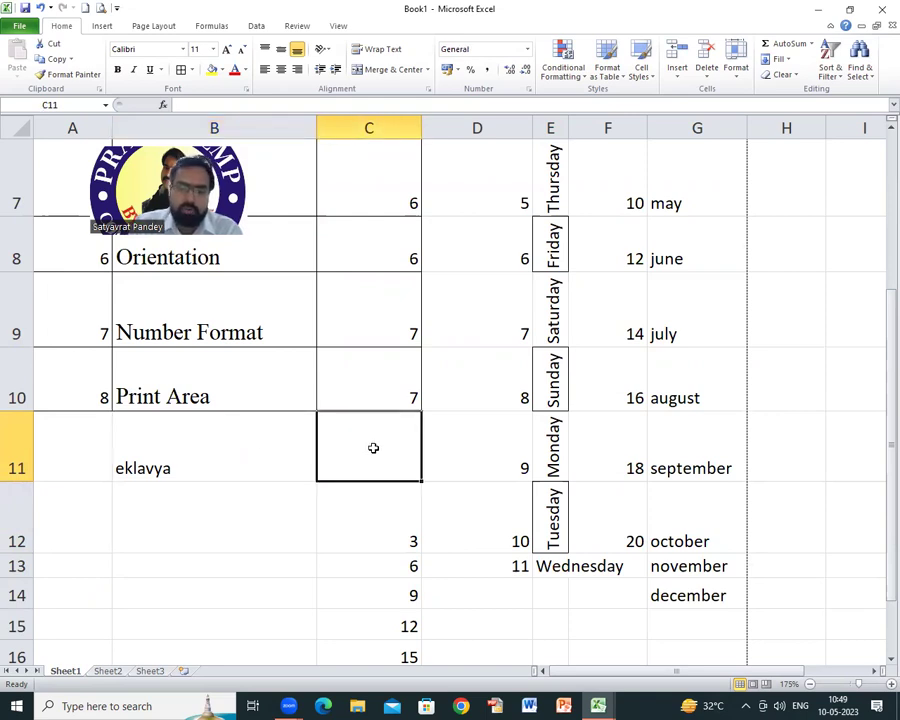
right_click(373, 448)
click(388, 392)
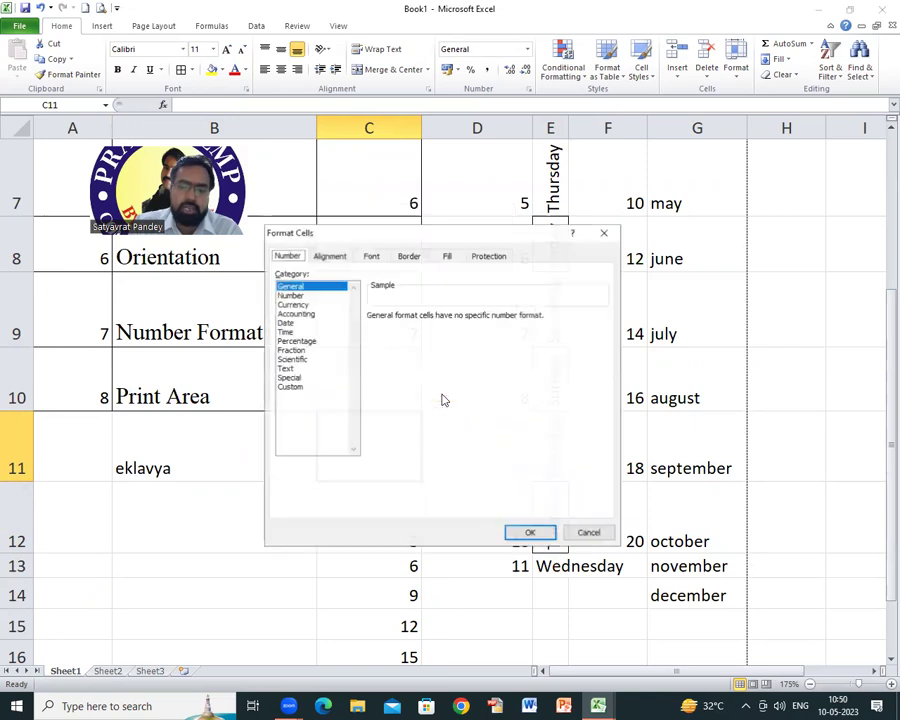
click(294, 304)
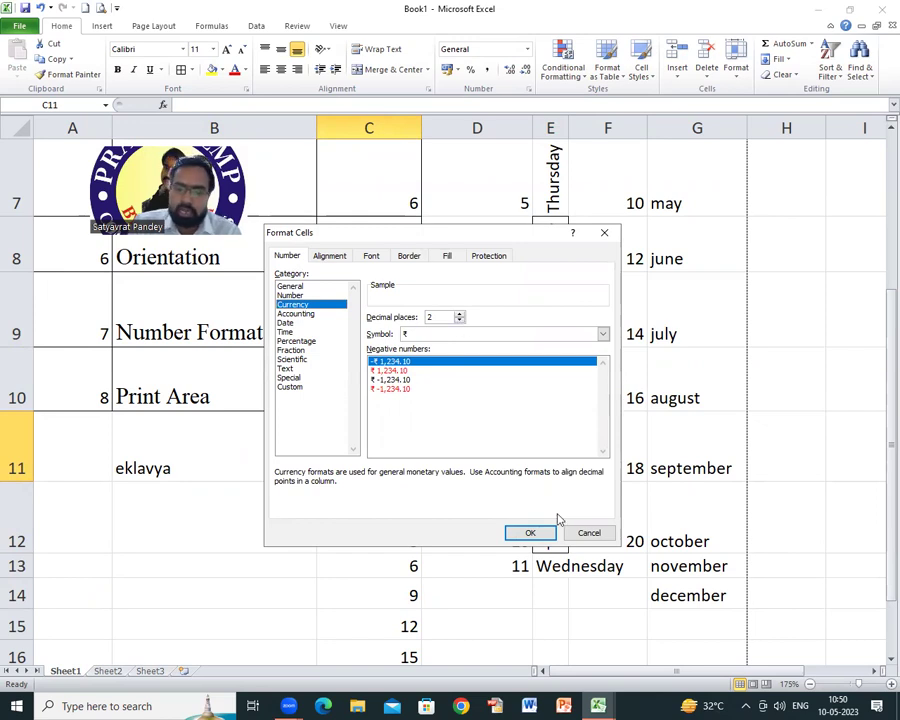
click(590, 534)
click(228, 510)
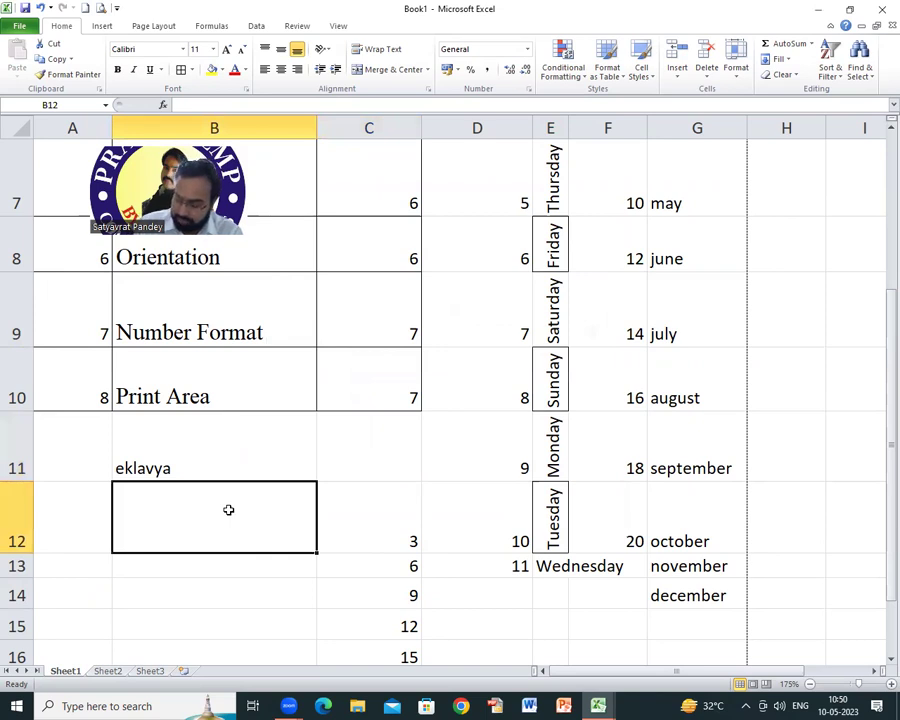
Step: Enter 100.0120 in B12 and format it as Number with 0 decimal places, showing 100
text(1)
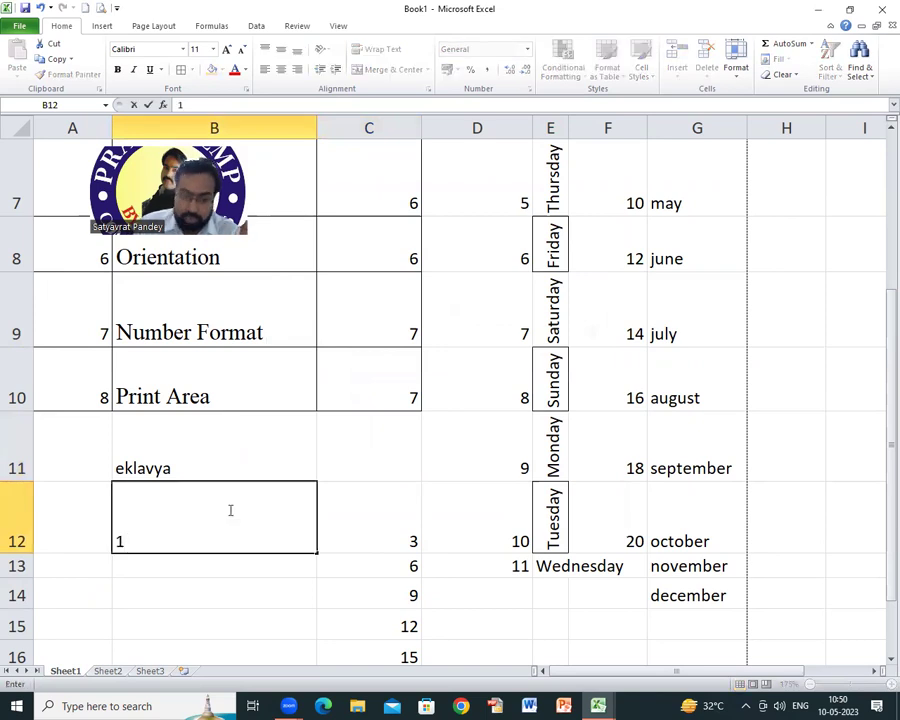
text(00.0120)
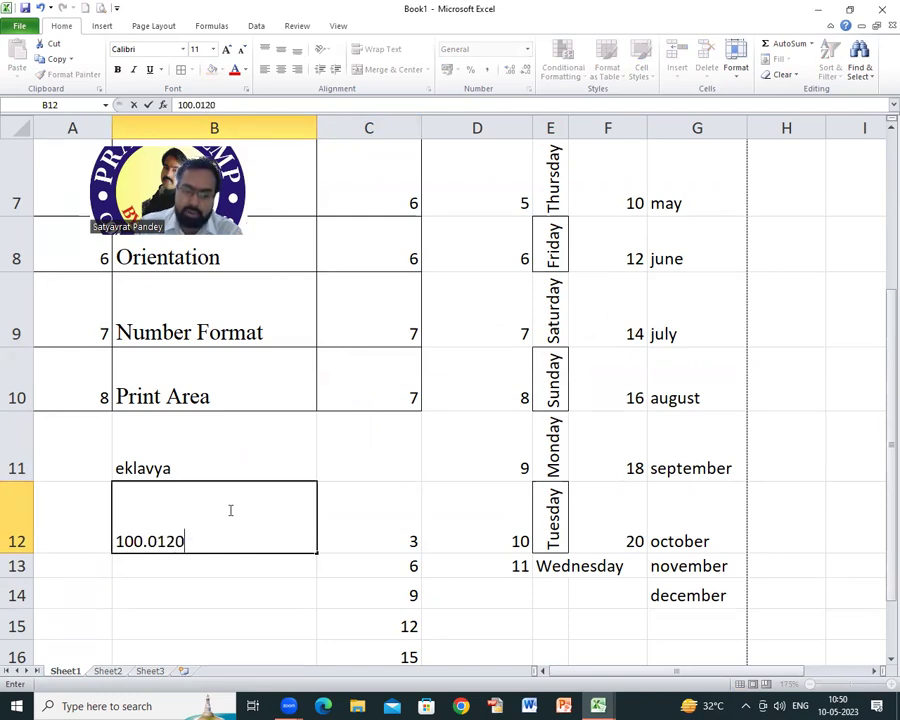
key(Return)
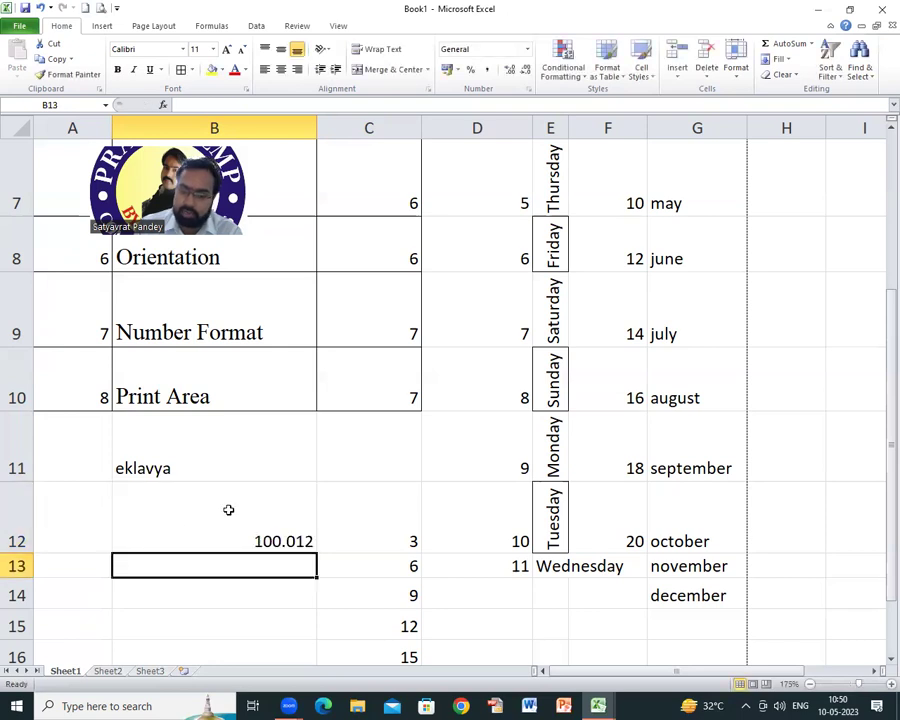
right_click(297, 545)
click(344, 483)
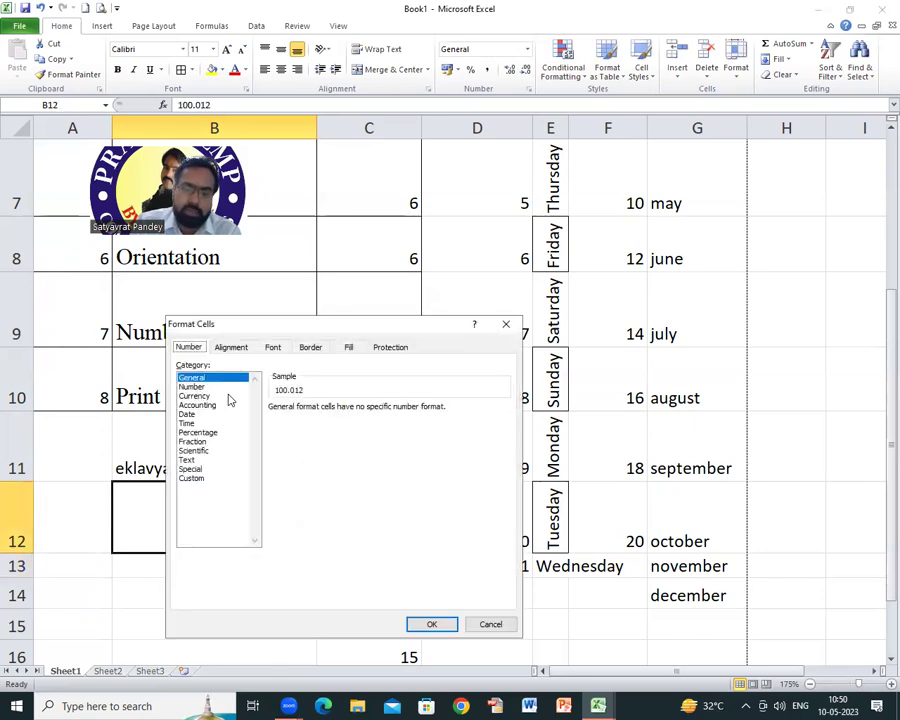
click(192, 386)
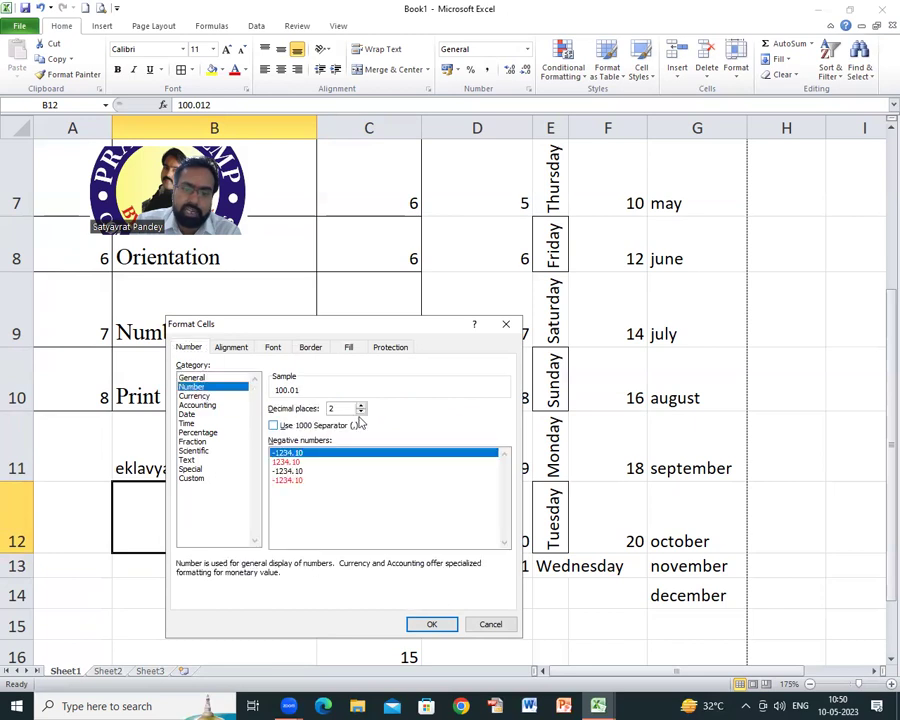
click(361, 411)
click(361, 411)
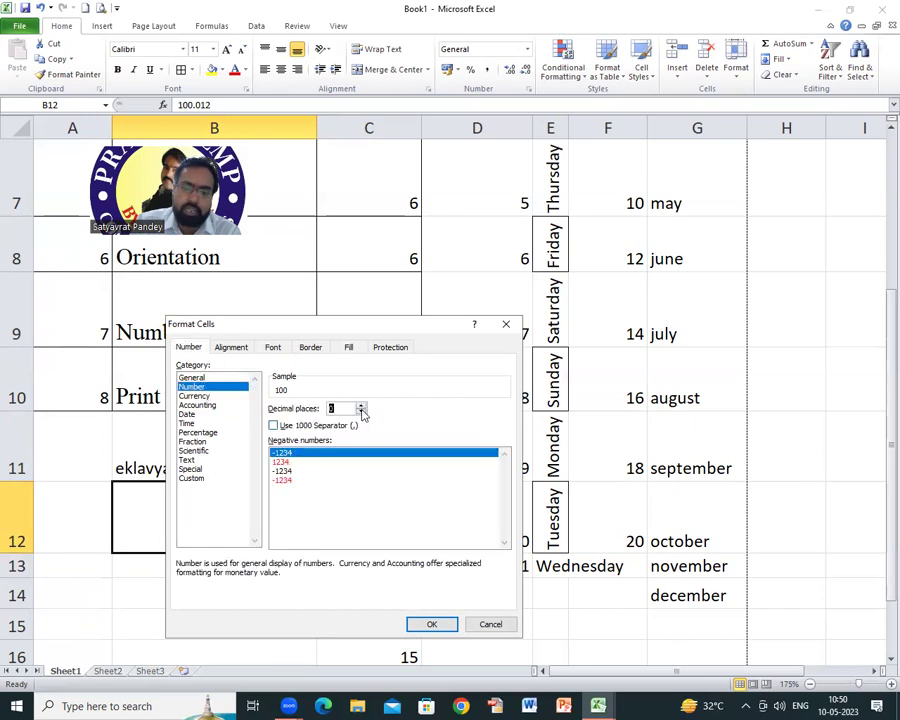
click(432, 624)
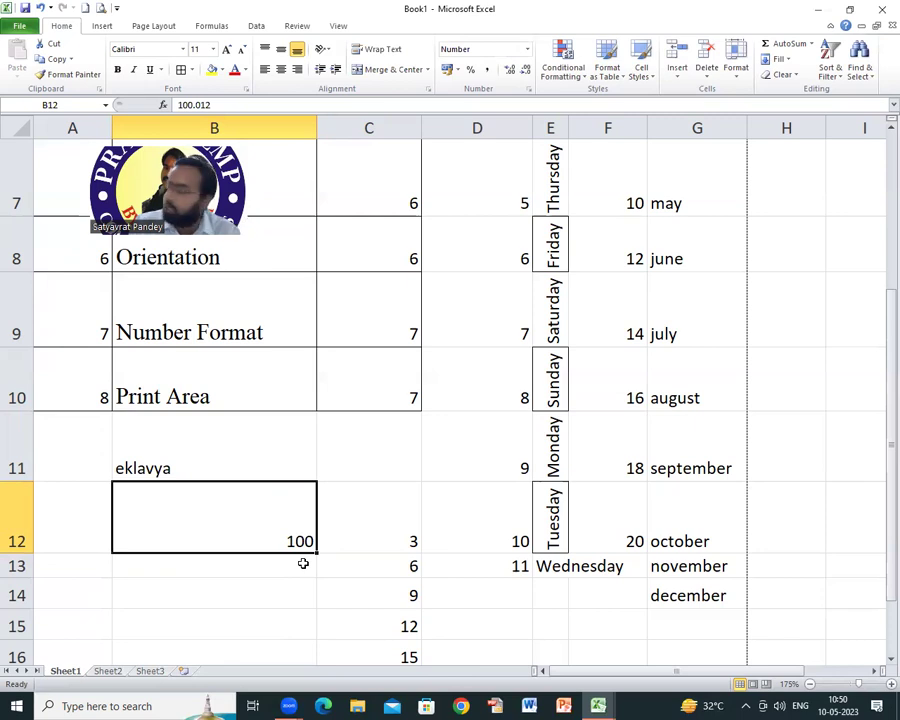
scroll(342, 426, down, 1)
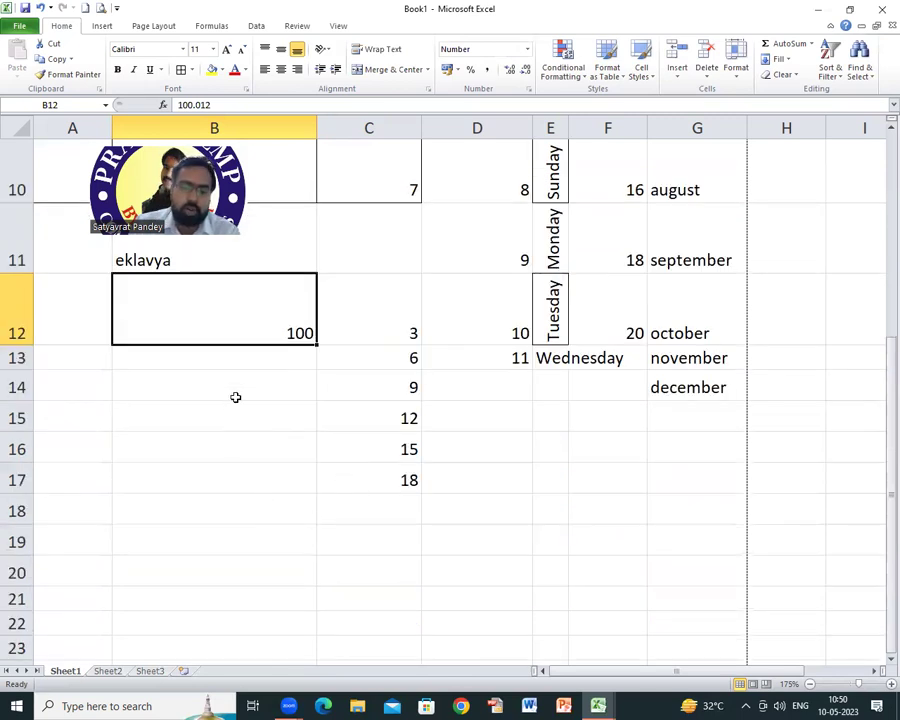
Step: Look at the Custom format code 0 for B13 in Format Cells, then cancel
click(217, 356)
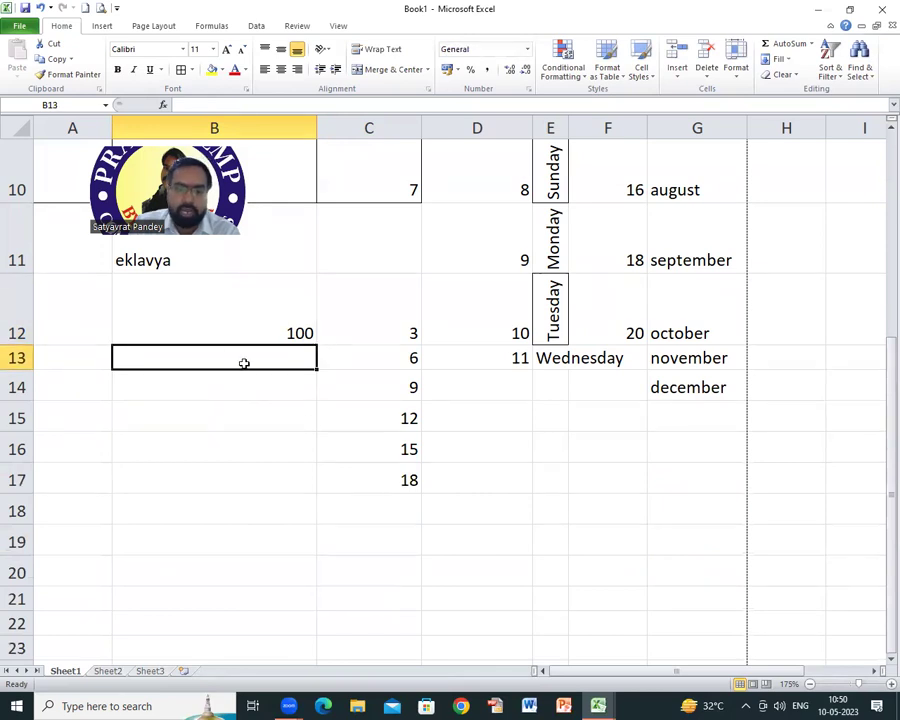
right_click(224, 358)
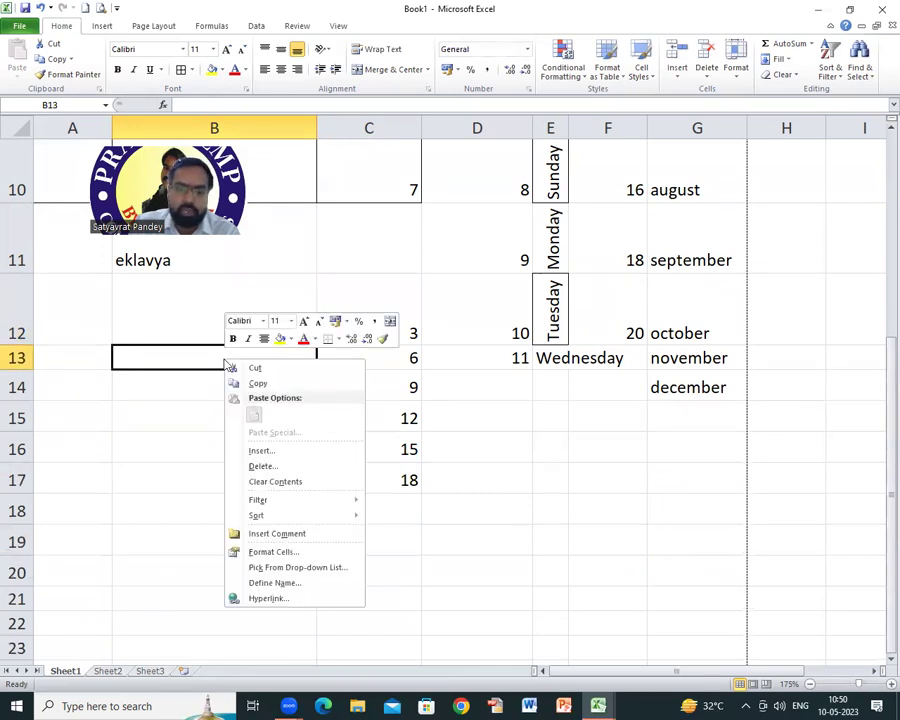
click(272, 553)
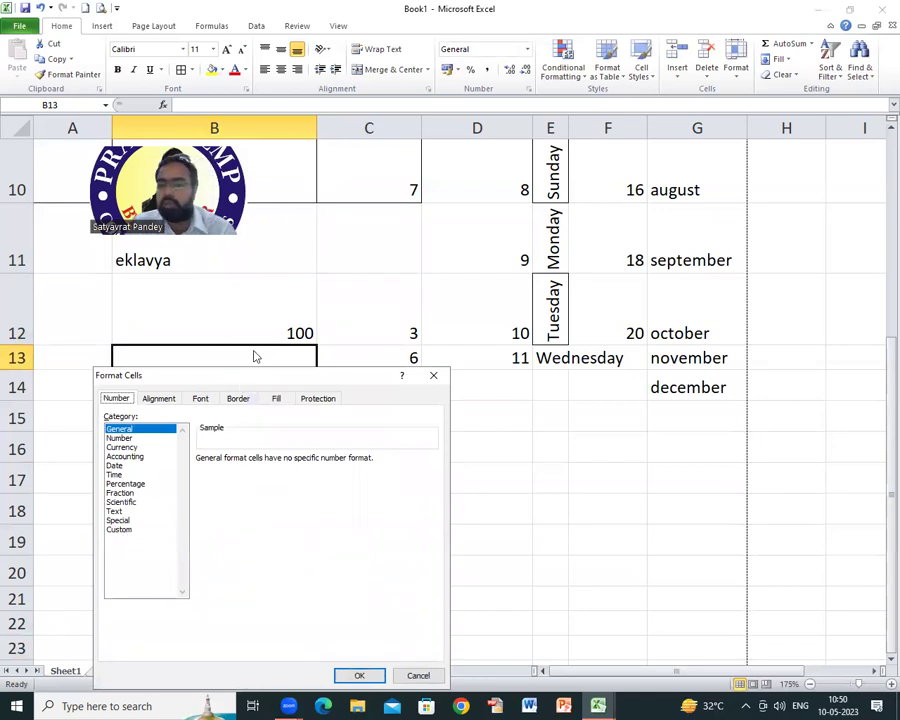
drag(255, 376, 545, 160)
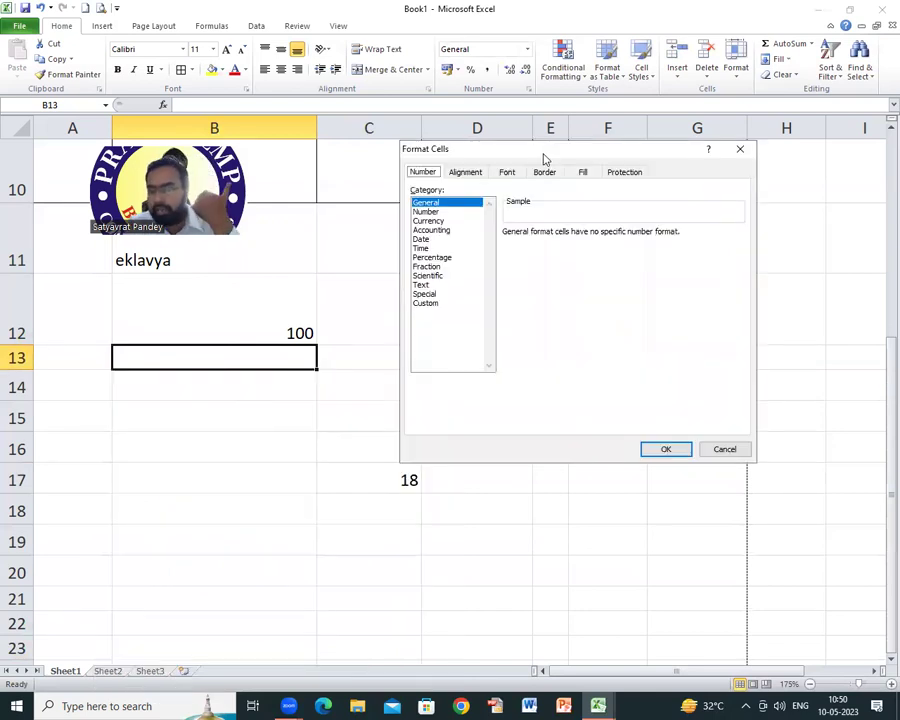
click(428, 306)
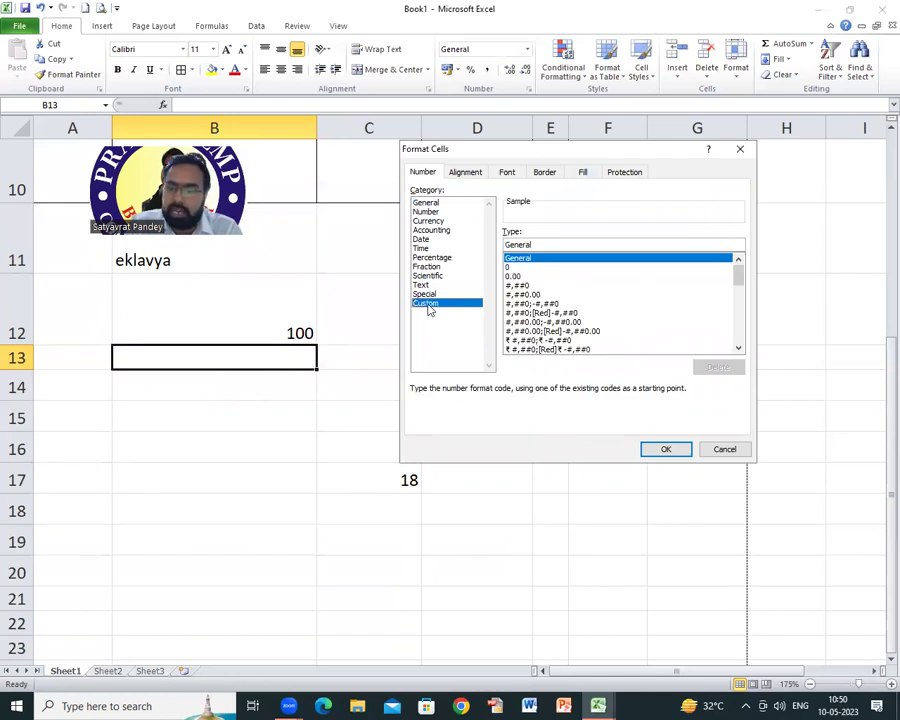
click(510, 267)
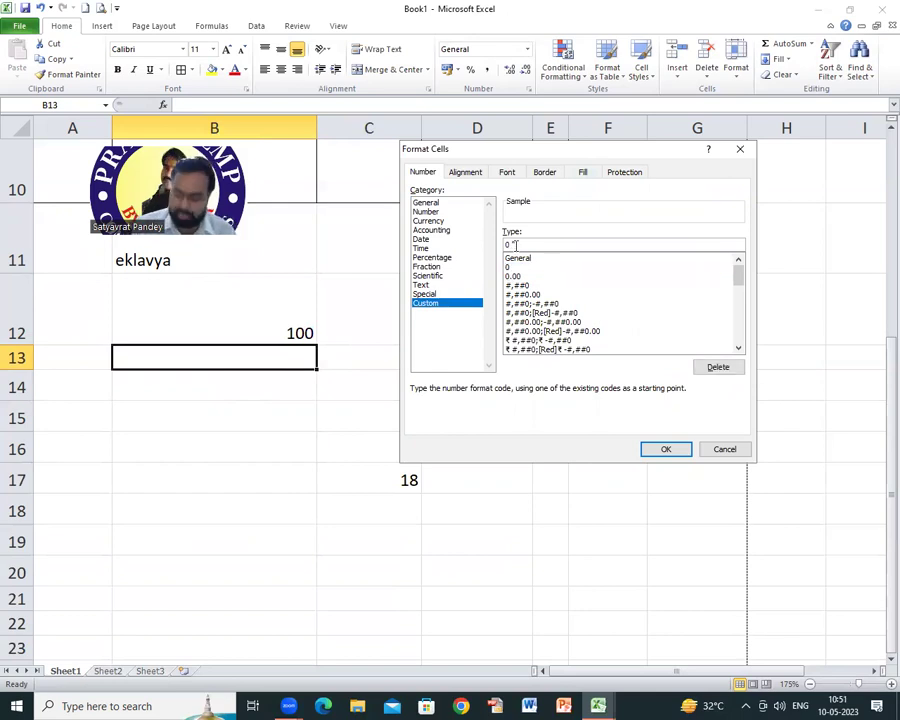
click(731, 449)
Step: Enter 20KG in B14 and 30 in B15
click(161, 397)
text(2)
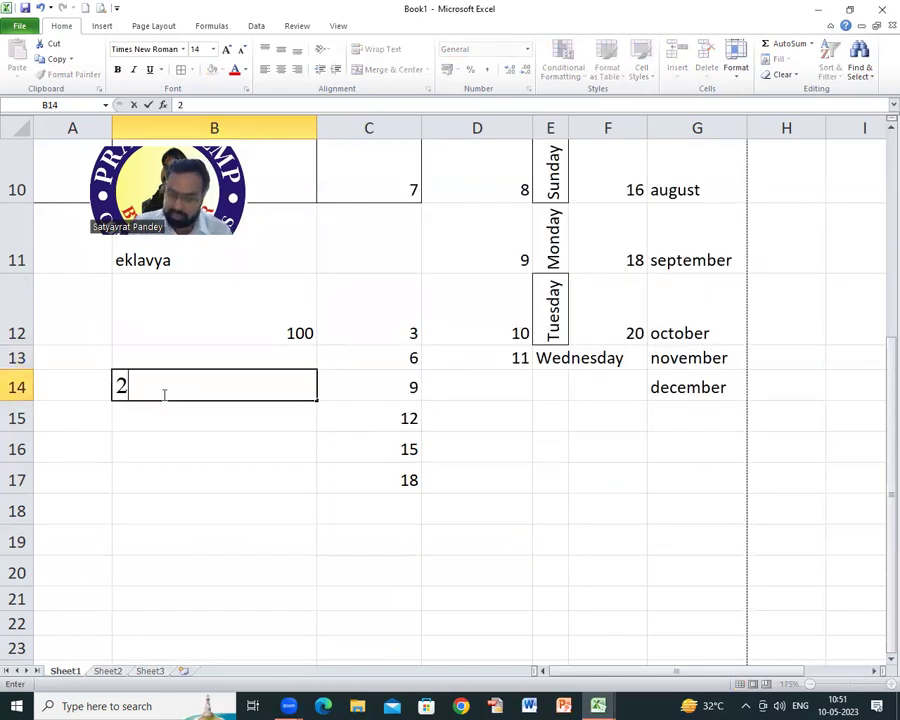
text(0KG)
key(Return)
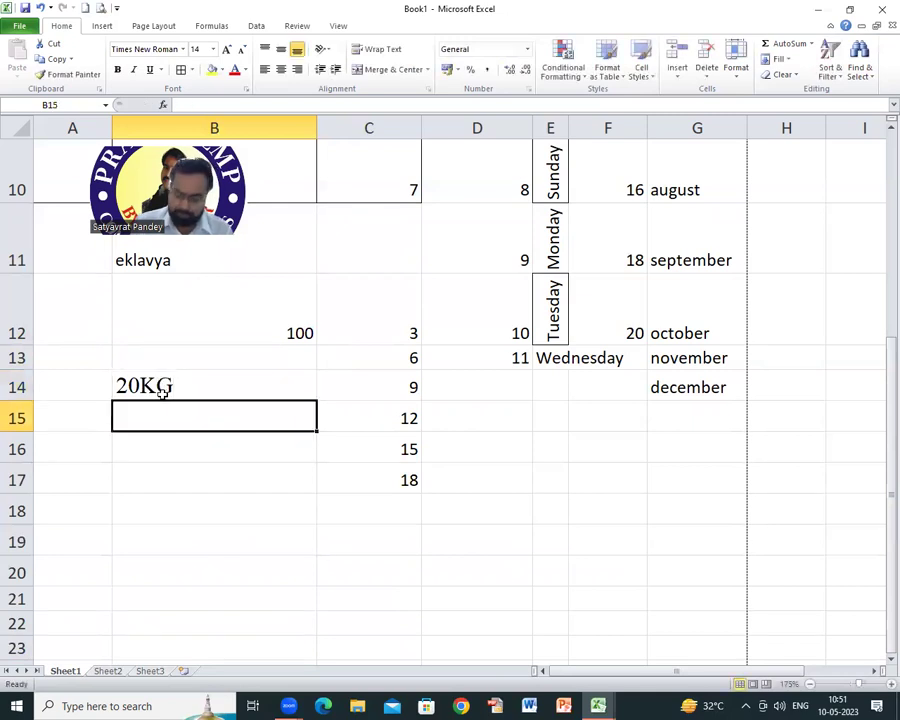
text(30)
key(Return)
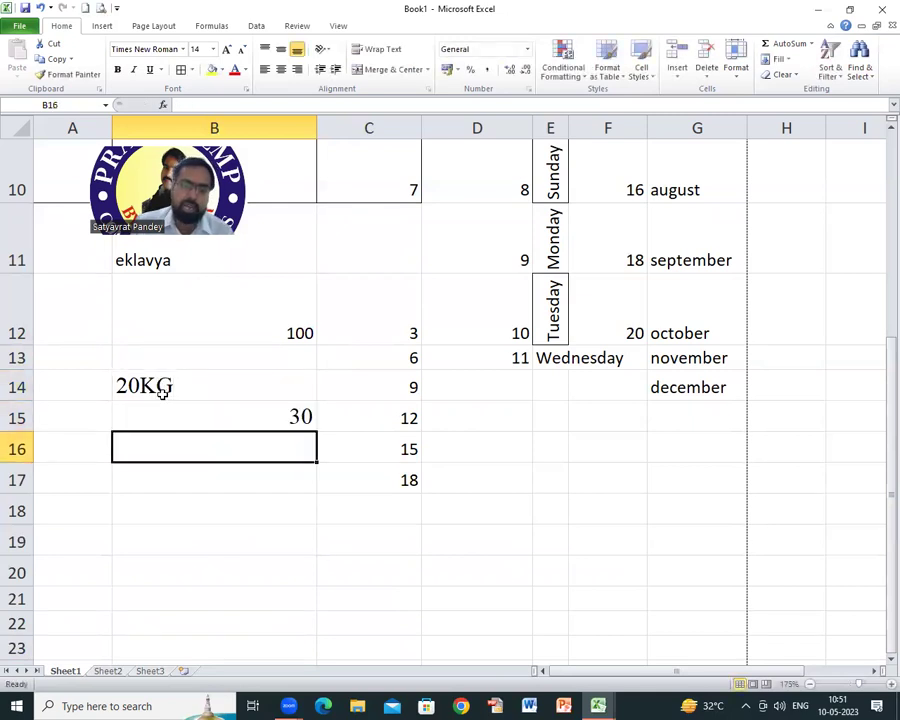
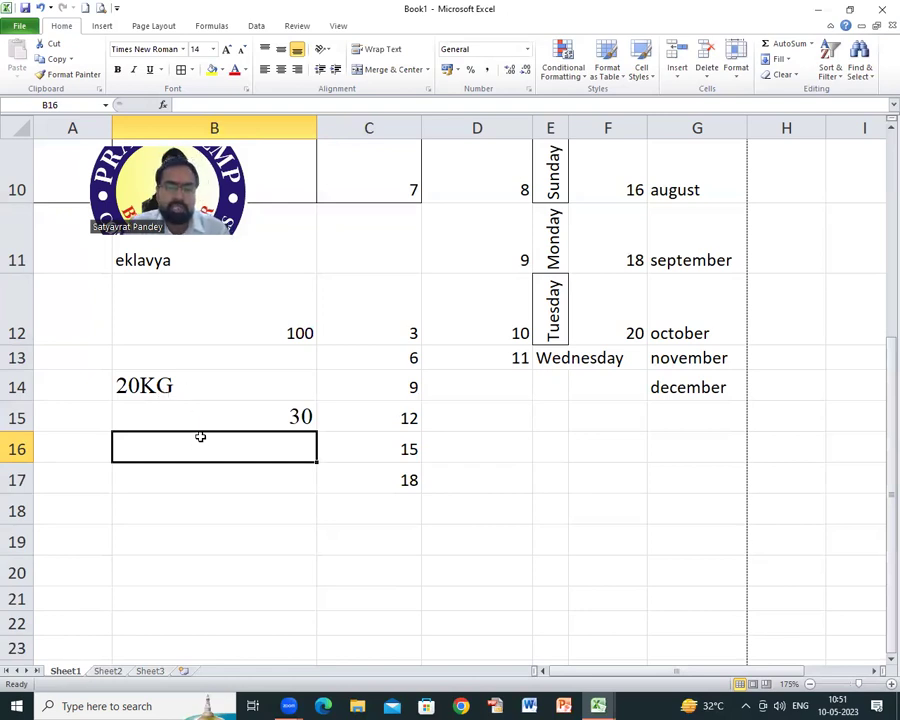
Step: Give B15 the custom number format 0 "kg" so it shows 30 kg
click(200, 417)
right_click(200, 417)
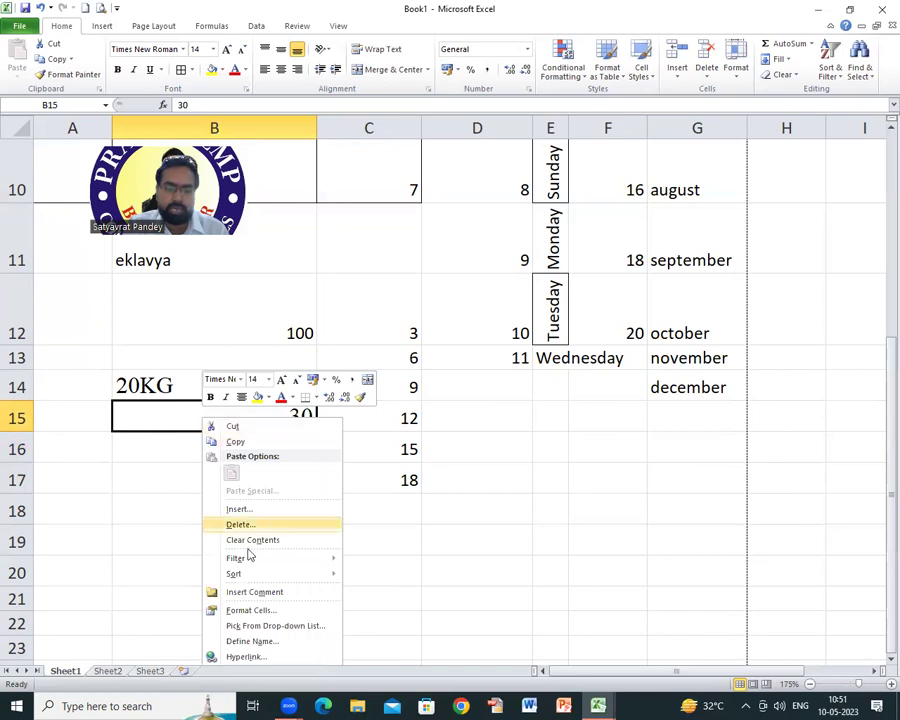
click(243, 612)
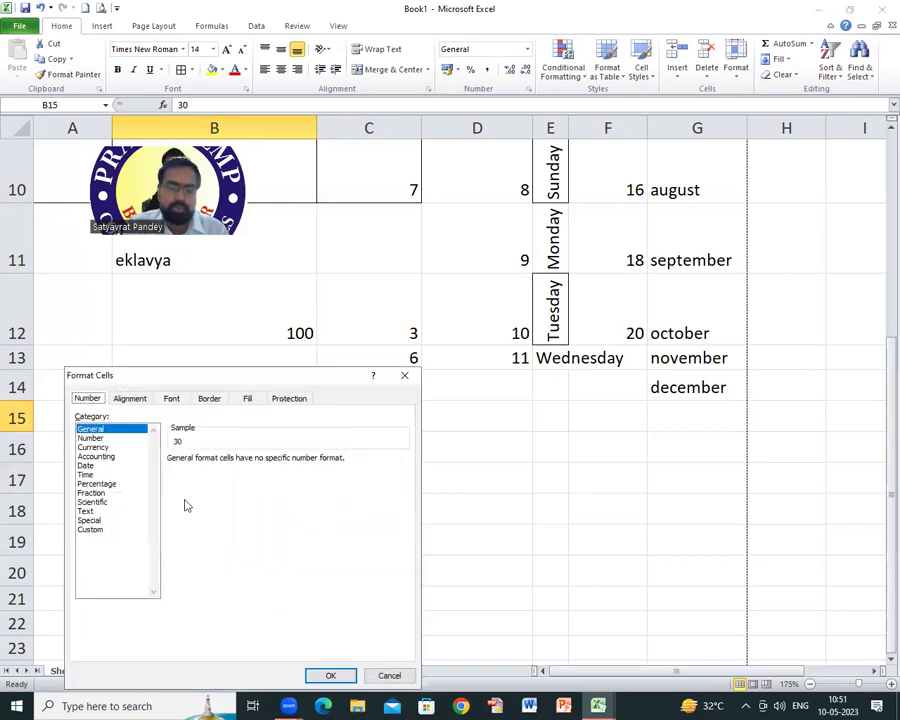
click(98, 530)
click(180, 493)
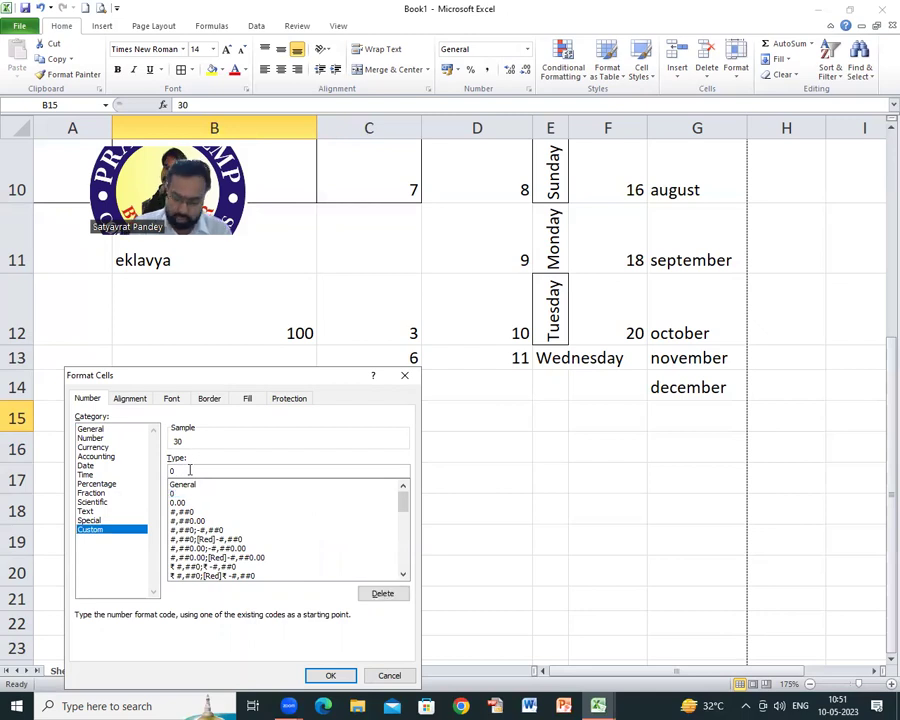
text("kg")
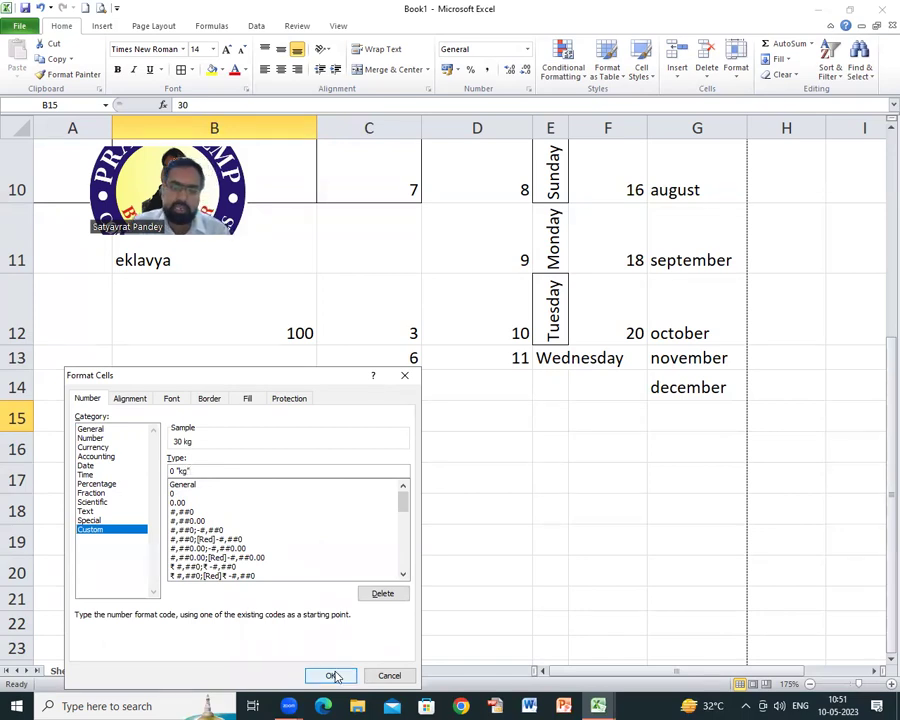
click(331, 675)
Step: Enter 40 in B16, then select B16:B19
click(206, 445)
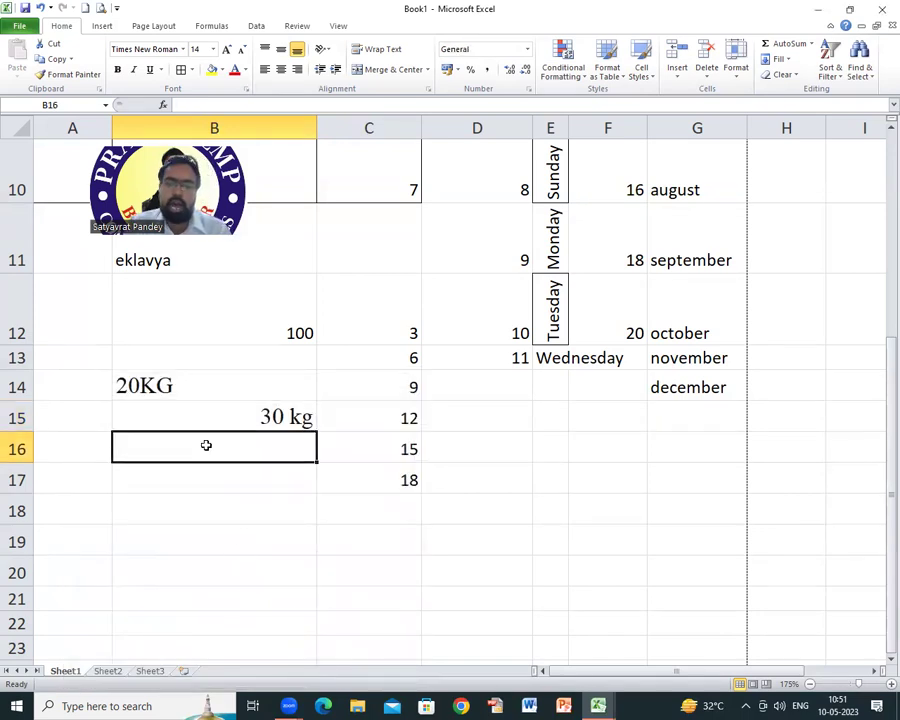
text(40)
key(Return)
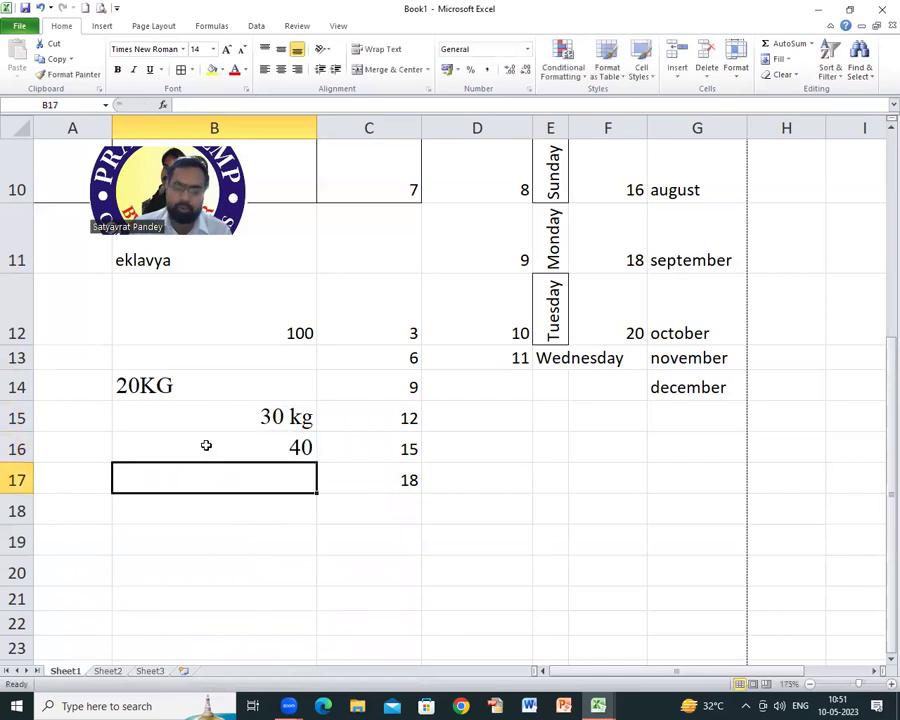
scroll(230, 438, down, 2)
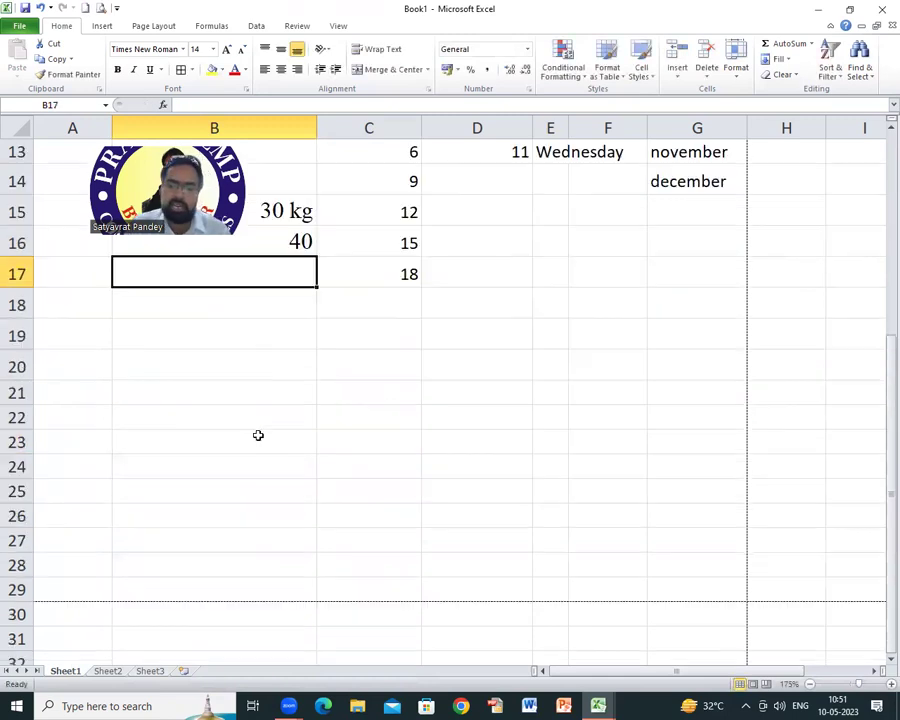
scroll(241, 442, up, 2)
drag(240, 448, 242, 549)
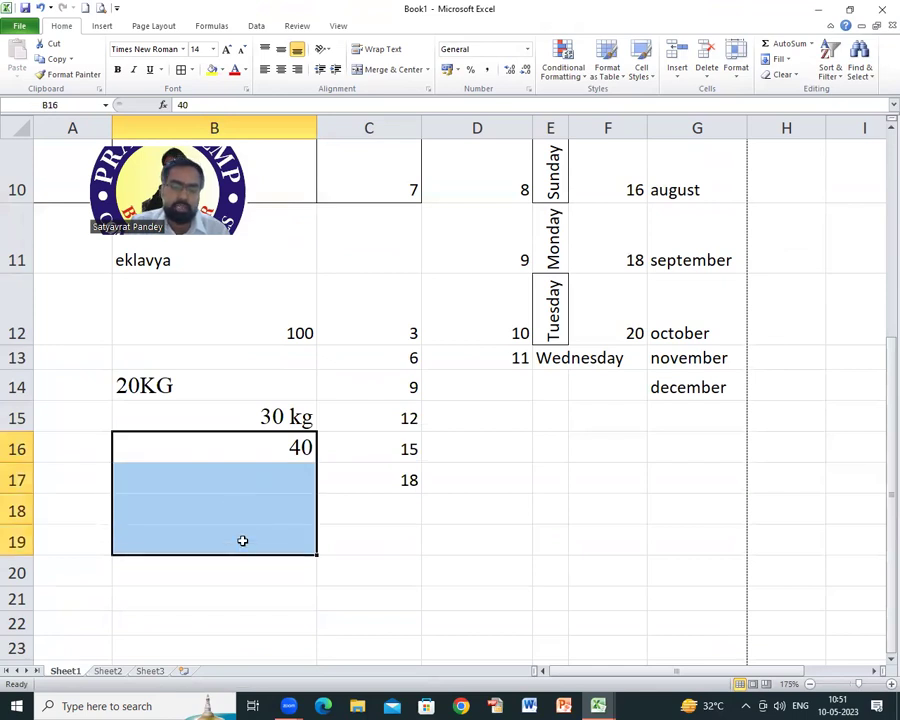
Step: Apply the custom 0 "kg" format to B16:B19 so B16 shows 40 kg
right_click(242, 540)
click(297, 483)
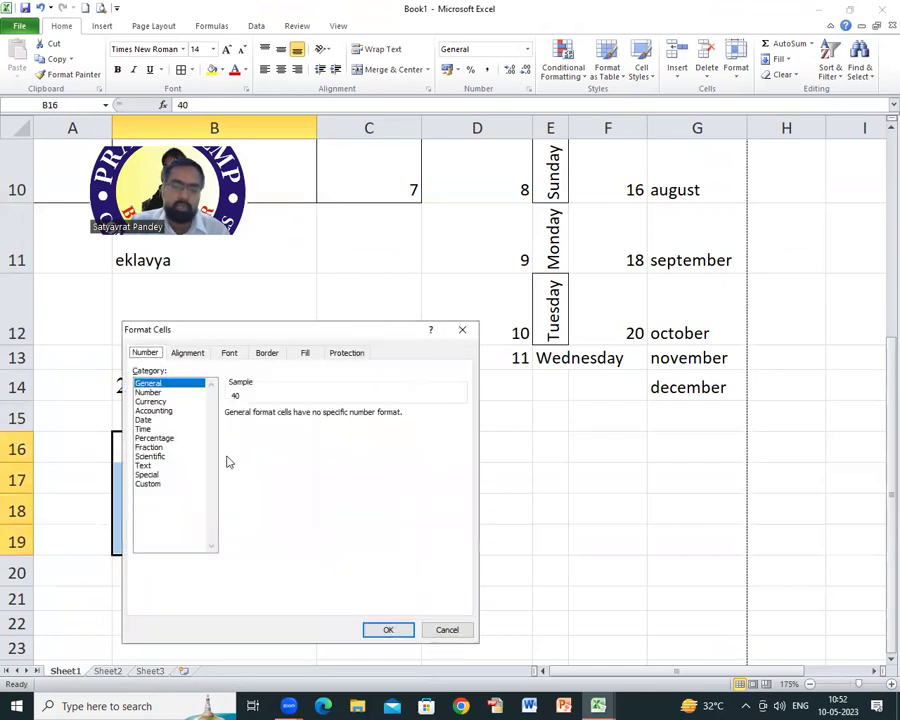
click(152, 484)
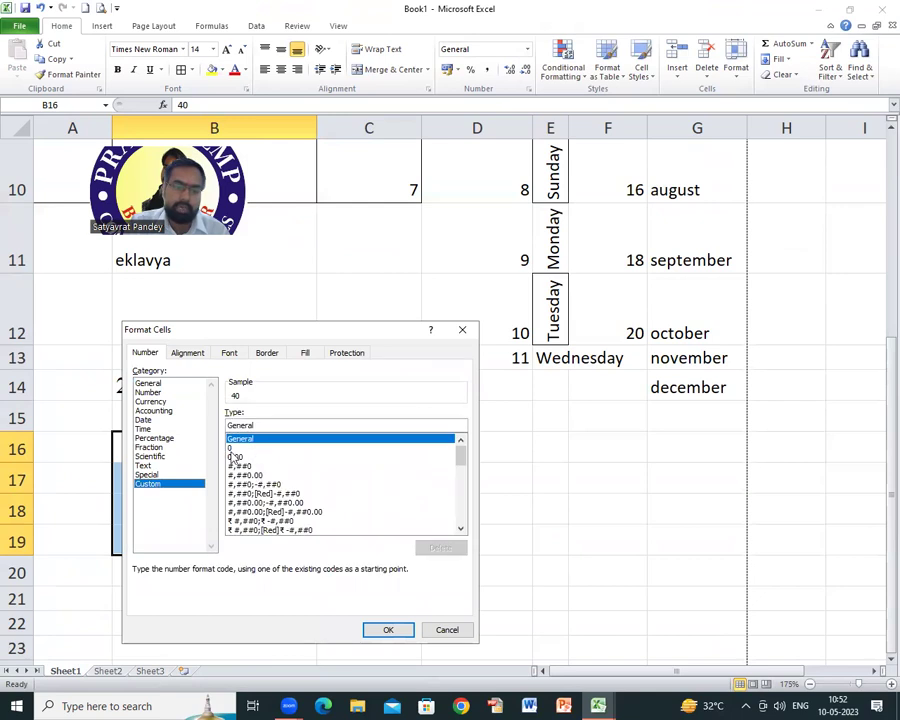
click(231, 448)
click(247, 424)
text("kg")
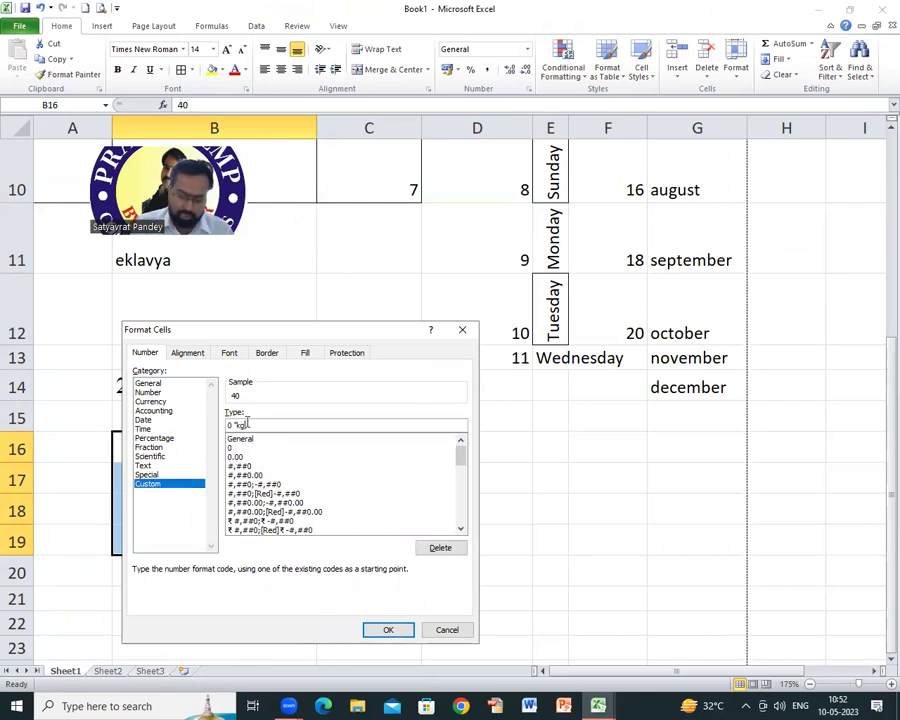
click(390, 630)
Step: Enter 50 in B17 and 60 in B18
click(260, 483)
text(50)
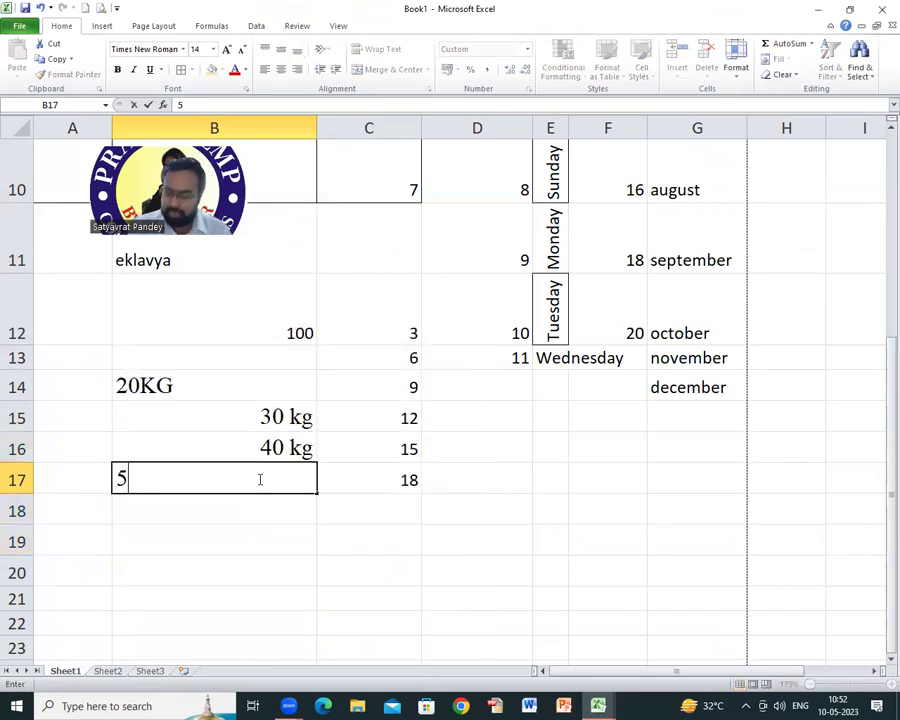
key(Return)
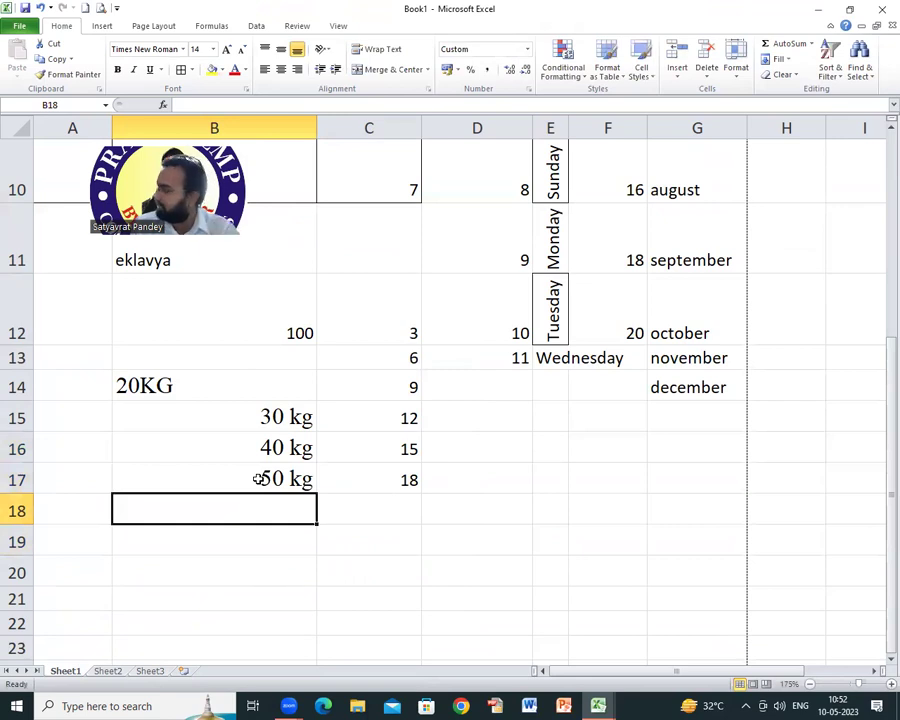
text(60 kg)
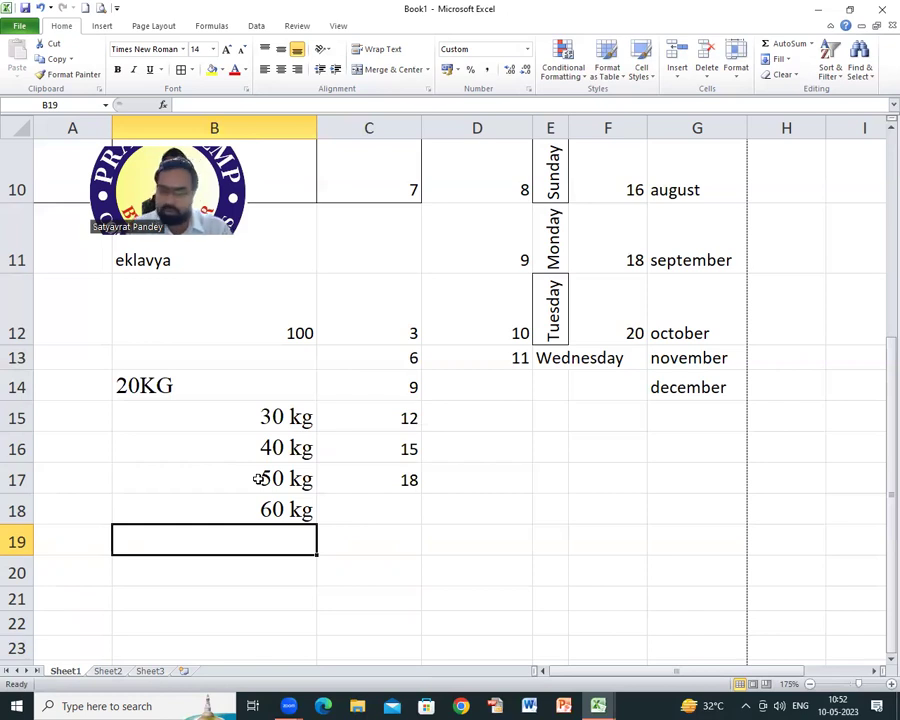
Step: Select the Number Format topic in B9, then the Print Area topic in B10
scroll(216, 432, up, 3)
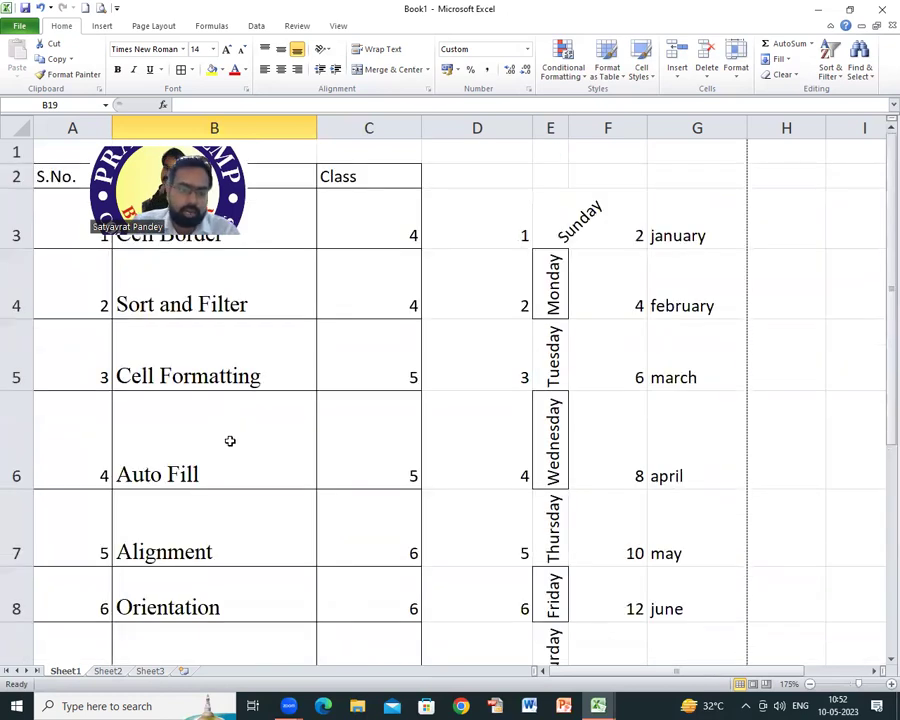
scroll(310, 491, down, 1)
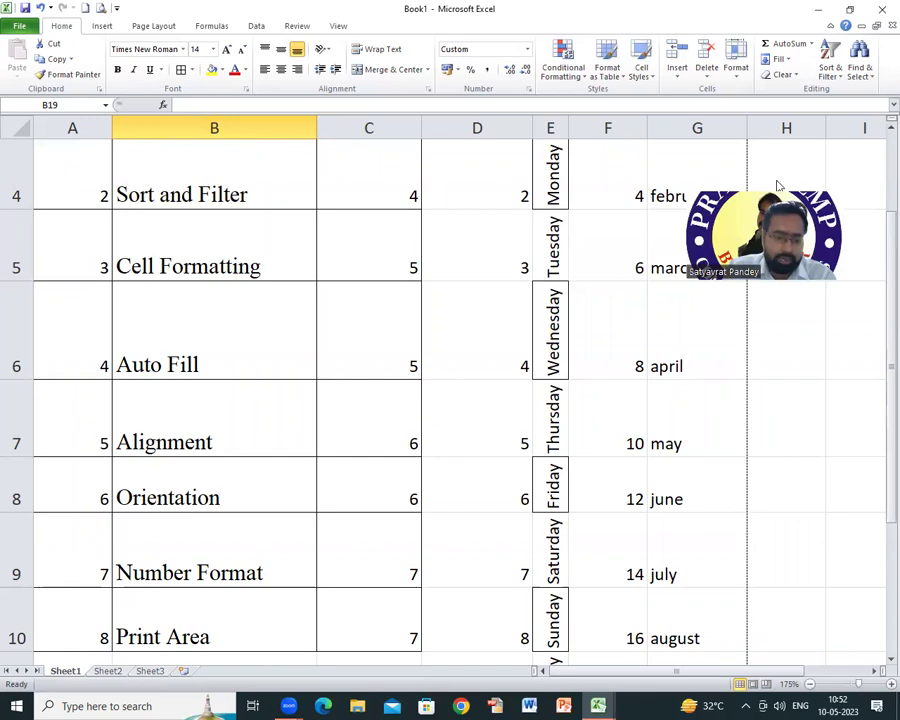
click(168, 568)
scroll(188, 302, down, 2)
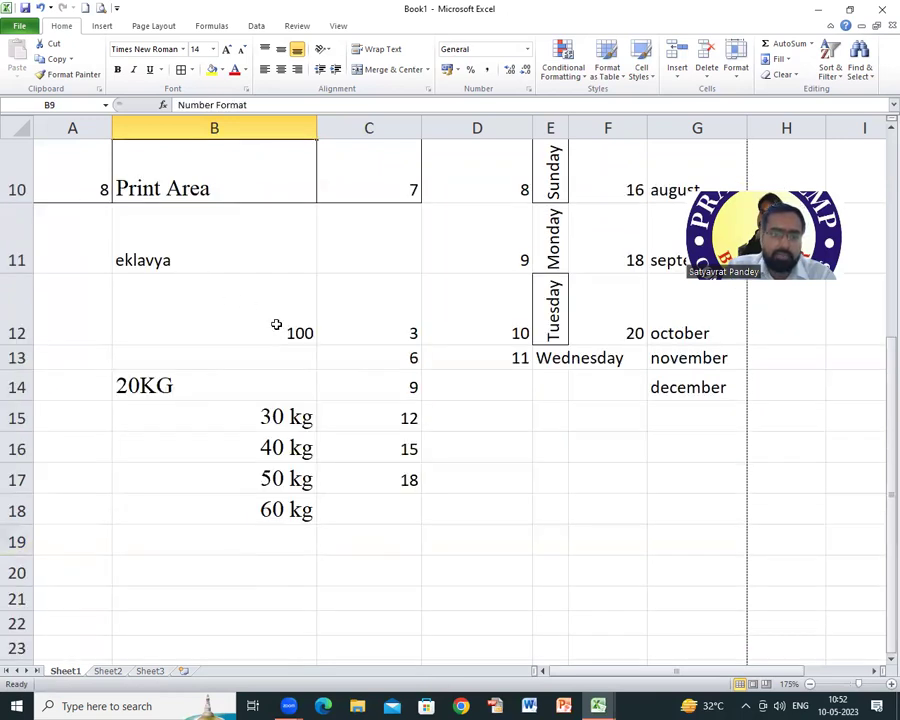
scroll(157, 576, up, 2)
scroll(173, 549, down, 1)
click(177, 402)
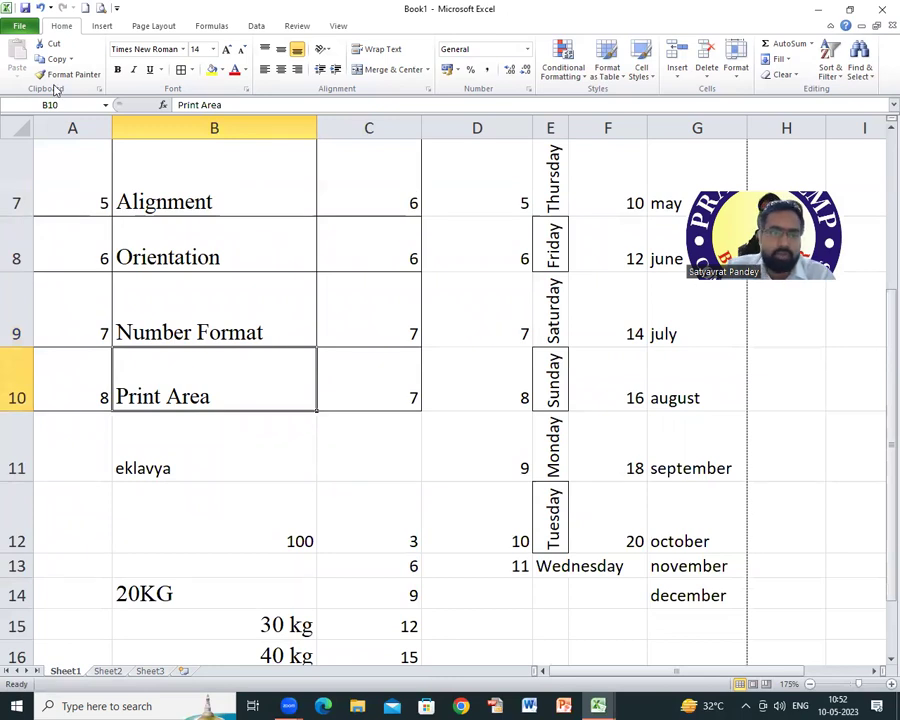
Step: Preview the sheet fitting on one A4 page, then return to the worksheet at row 1
click(101, 9)
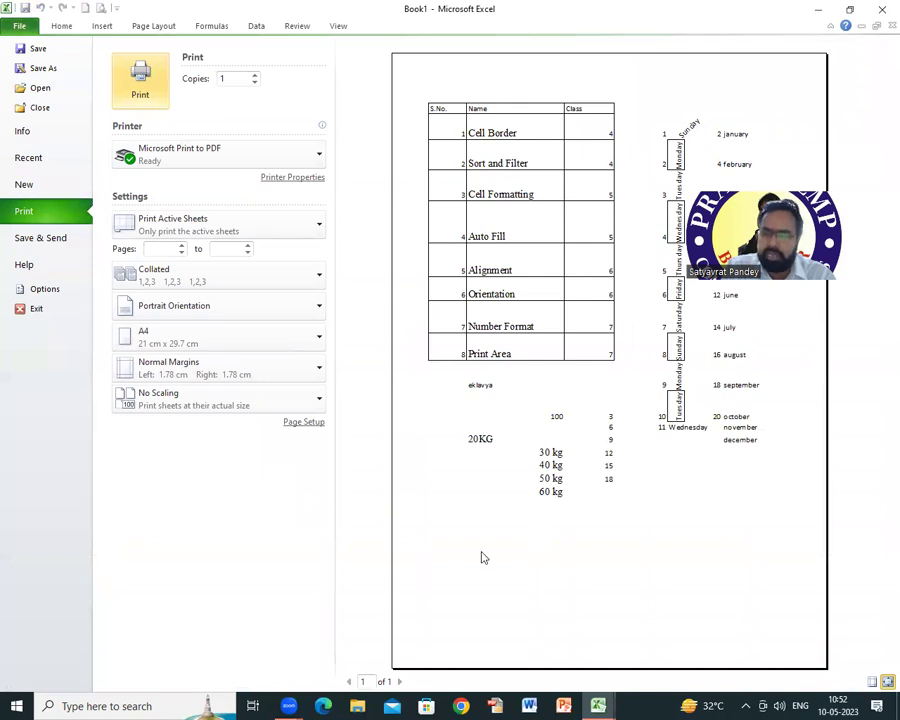
click(61, 25)
scroll(594, 275, up, 2)
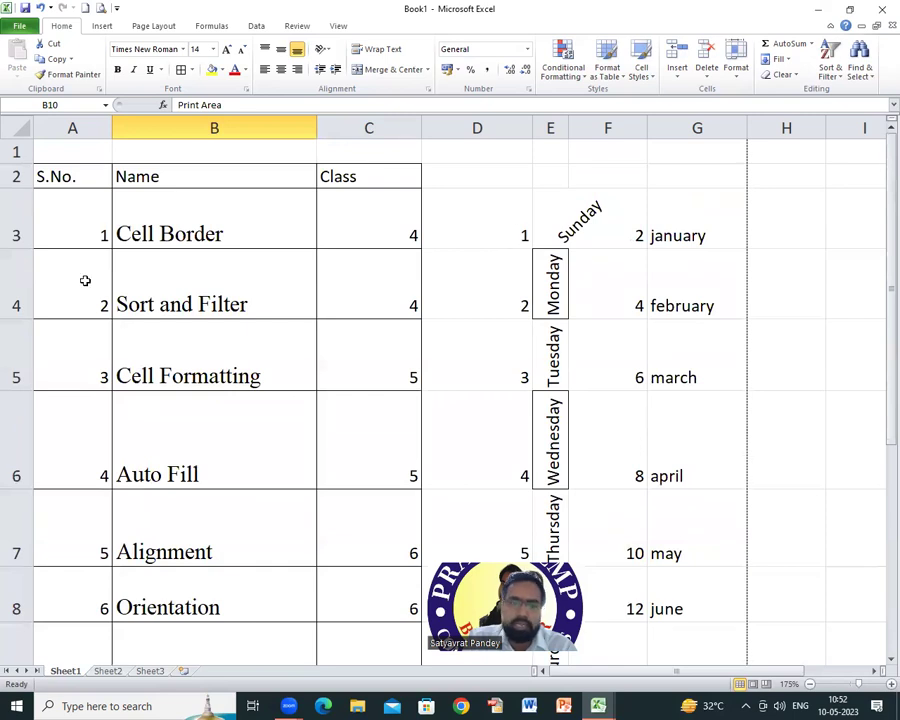
Step: Copy the Name and Class block B3:C18 and paste it starting at I2
drag(179, 231, 316, 580)
drag(224, 698, 330, 617)
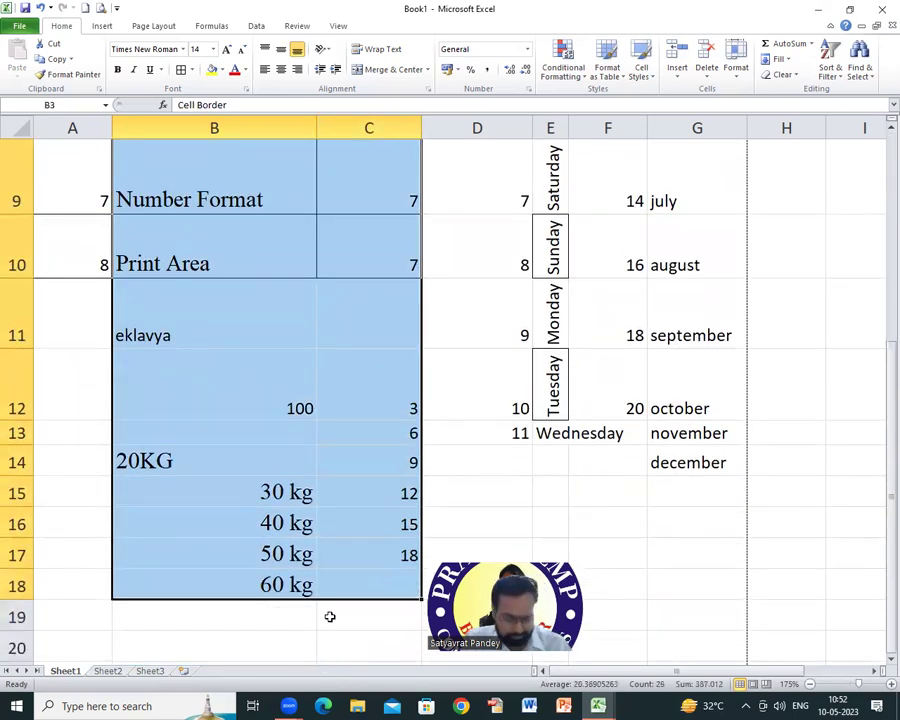
key(ctrl+c)
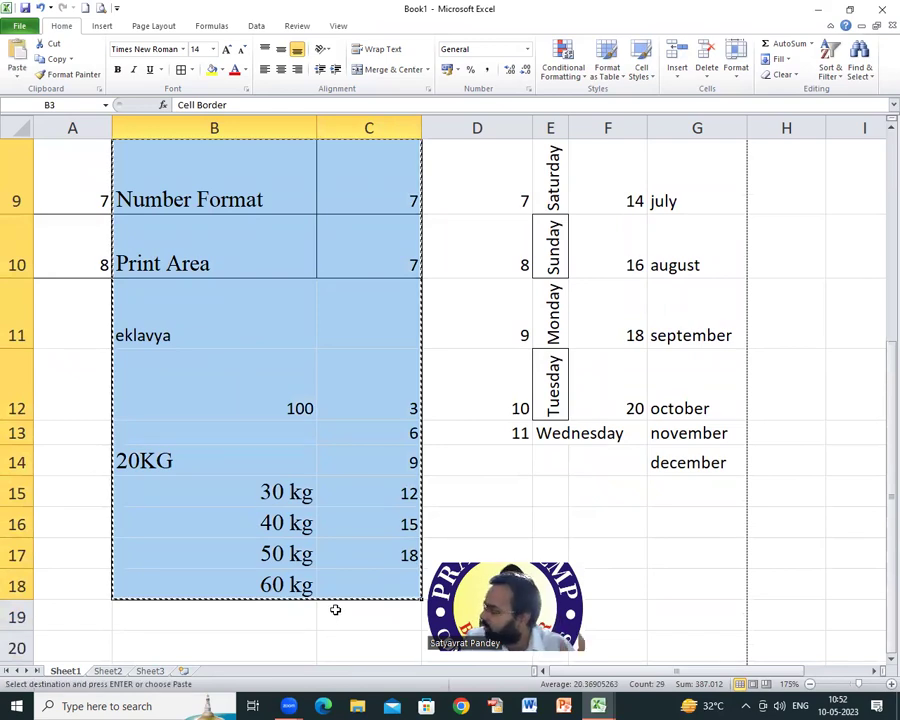
scroll(637, 219, right, 1)
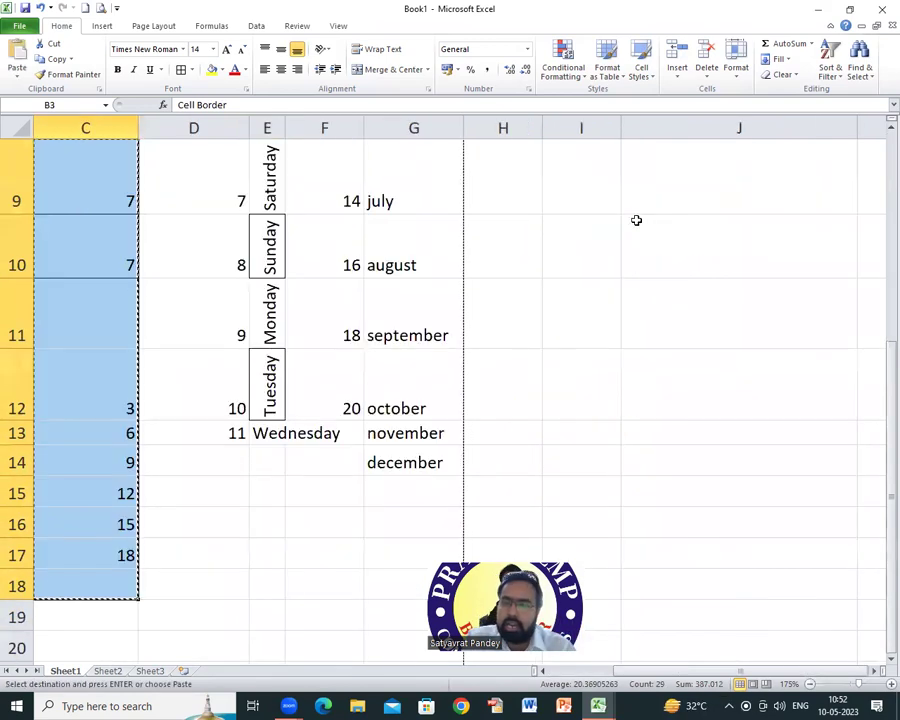
scroll(634, 219, up, 3)
click(586, 182)
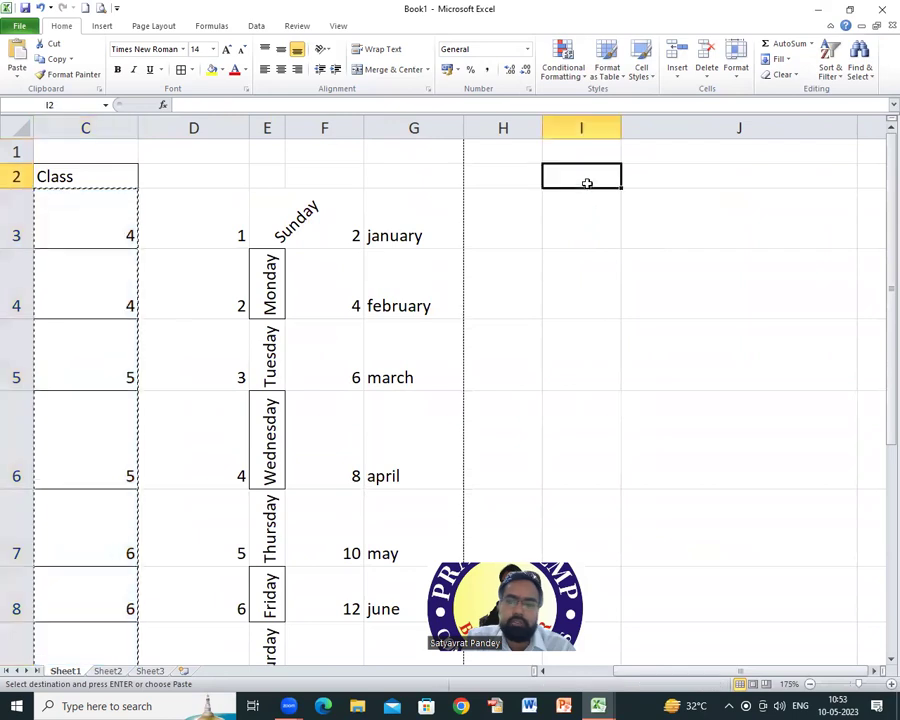
key(ctrl+v)
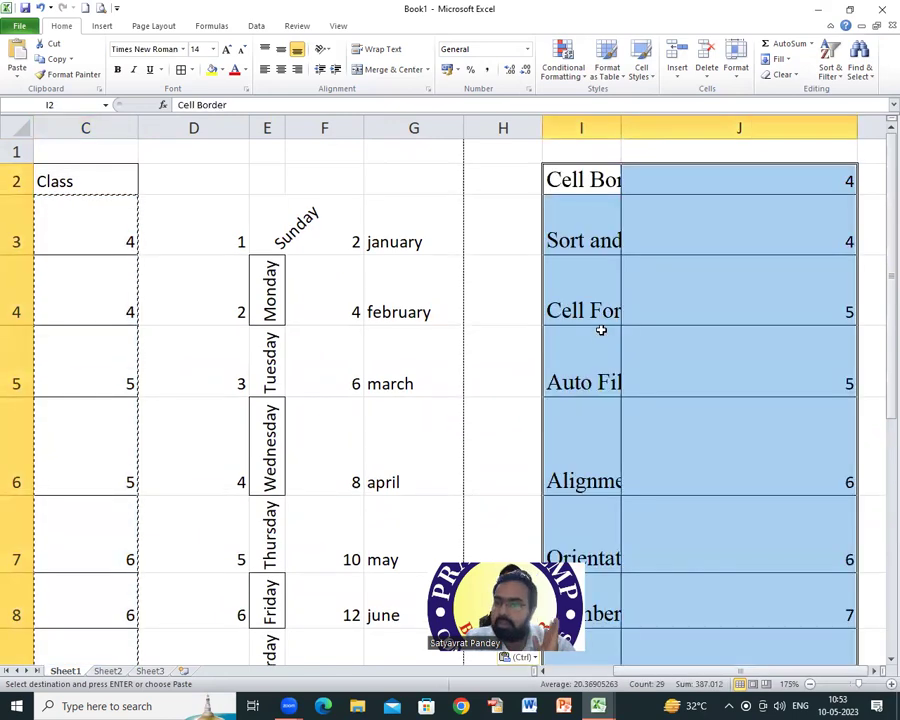
Step: Autofit column I to the pasted text and deselect the block
double_click(621, 120)
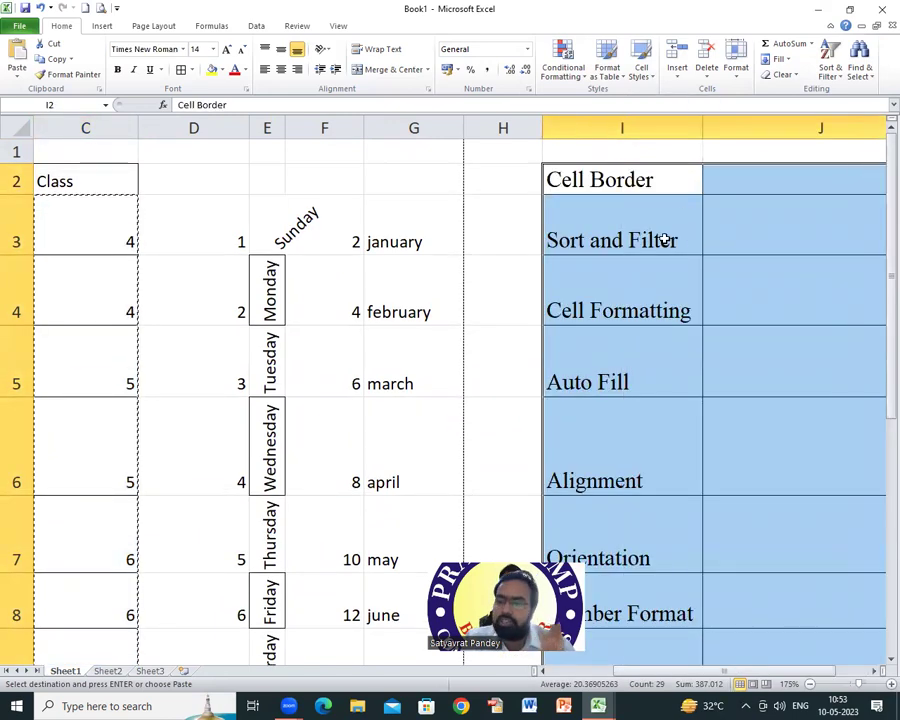
click(661, 239)
drag(683, 673, 600, 663)
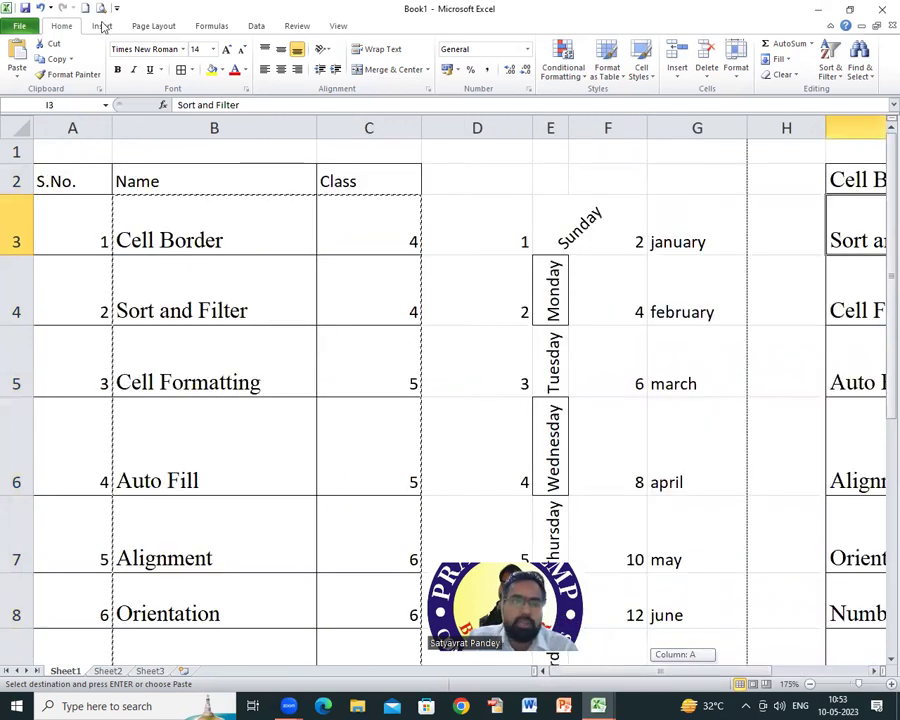
key(ctrl+p)
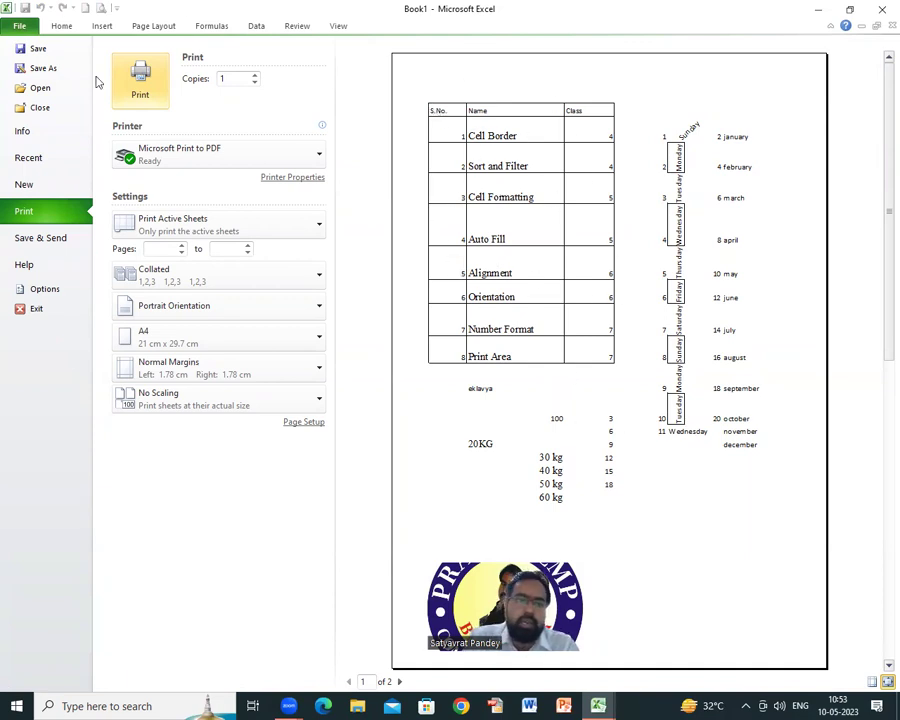
click(66, 30)
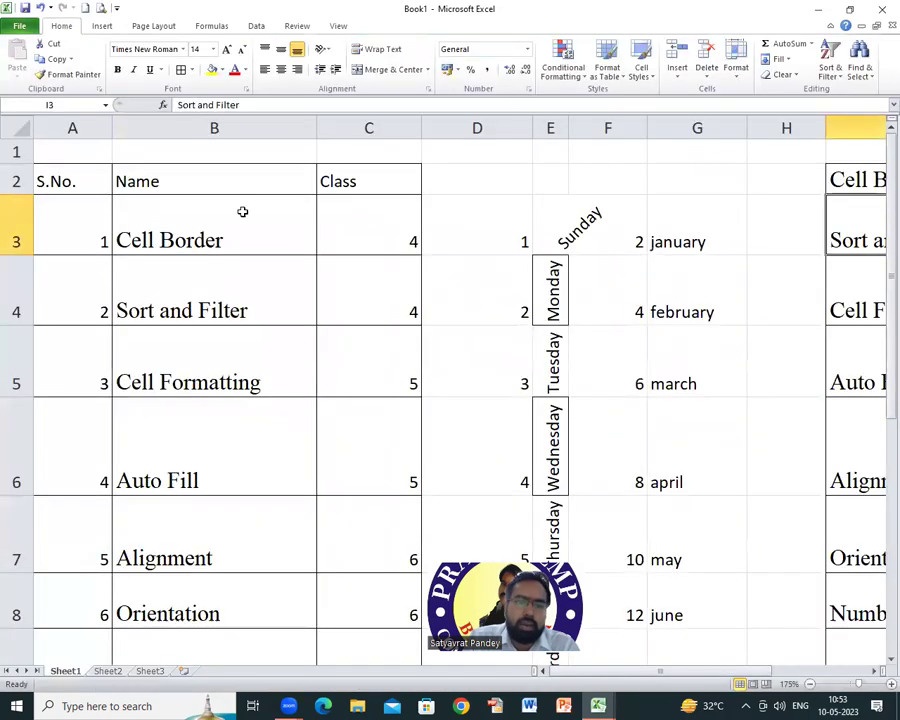
Step: Select the A2:C10 topic table and set printing to Print Selection
drag(42, 179, 373, 562)
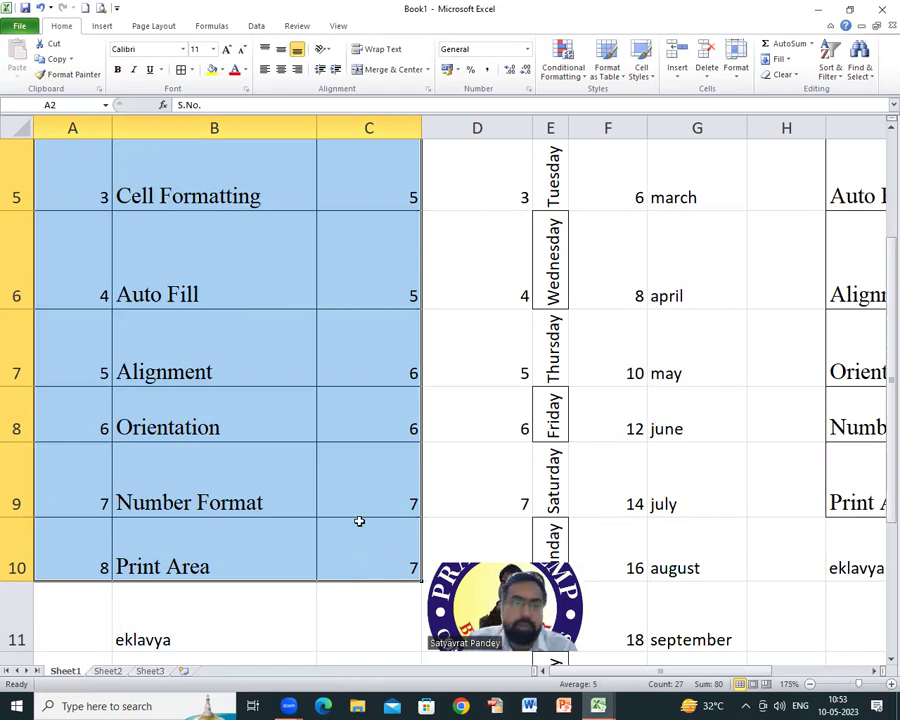
click(100, 7)
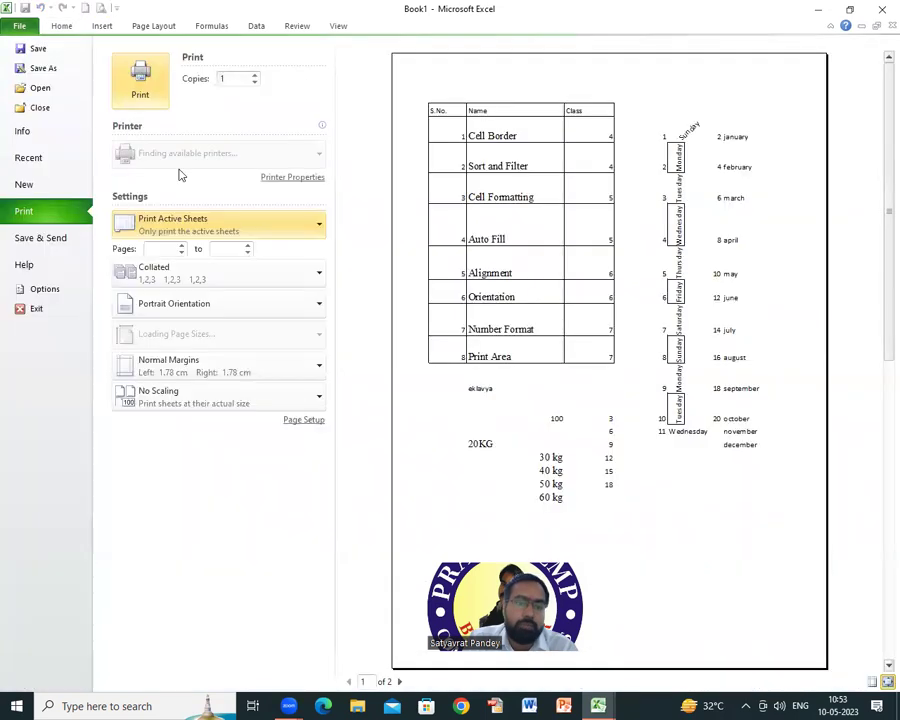
click(231, 225)
click(214, 310)
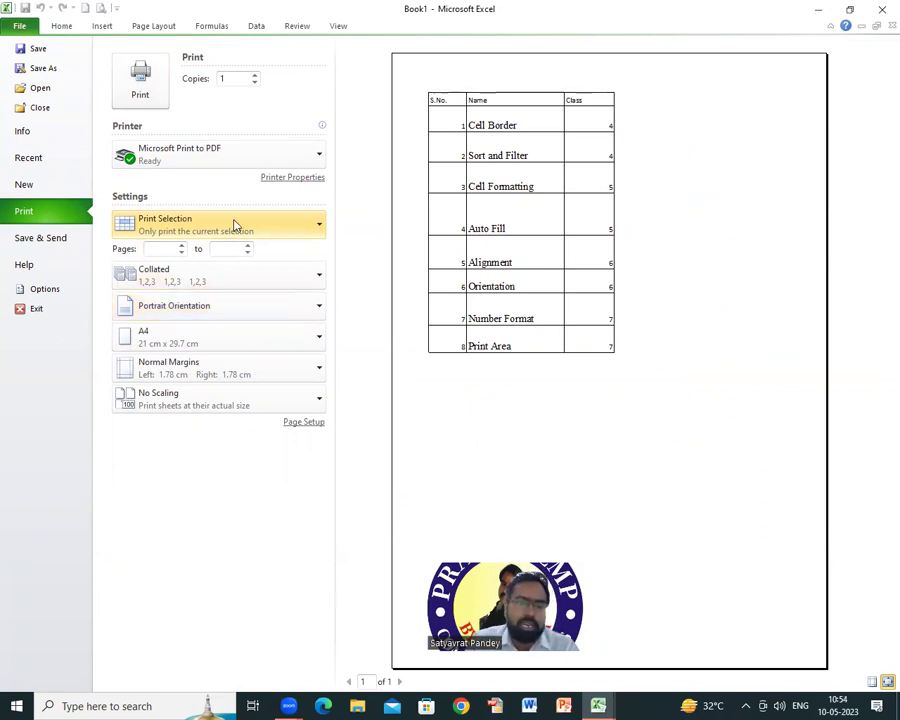
click(282, 231)
click(183, 318)
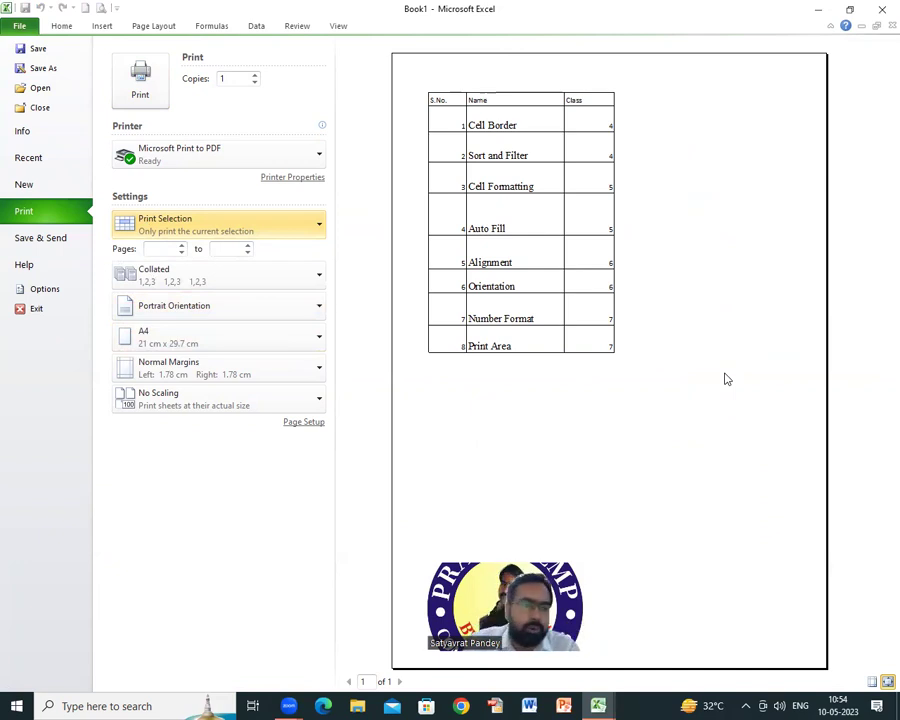
Step: Return from the print preview to the worksheet and deselect the table
click(62, 30)
scroll(330, 450, down, 2)
scroll(333, 488, up, 4)
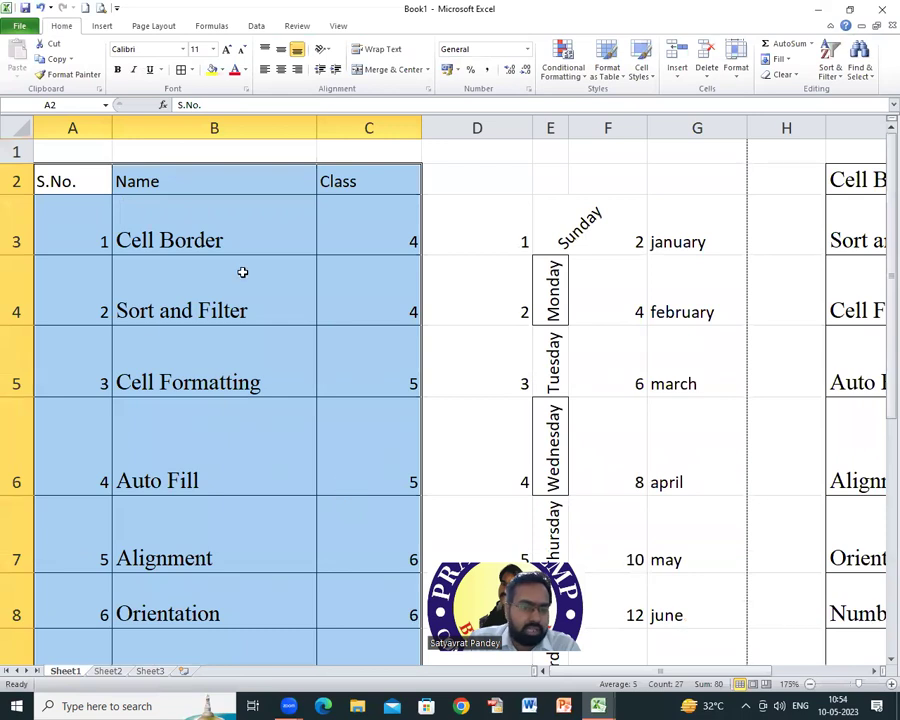
scroll(254, 354, down, 2)
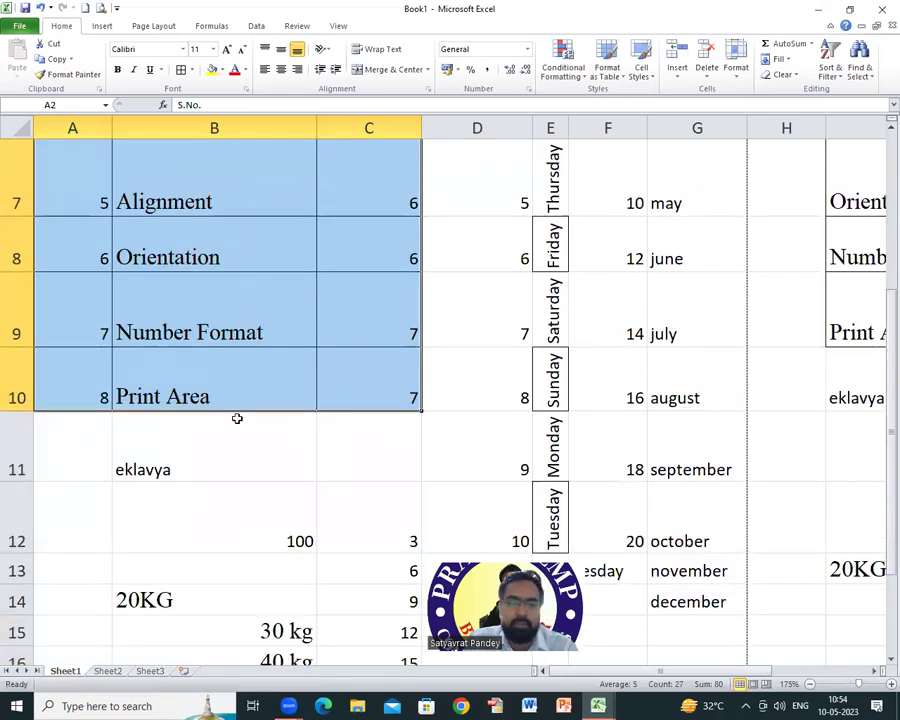
click(372, 456)
scroll(443, 460, up, 2)
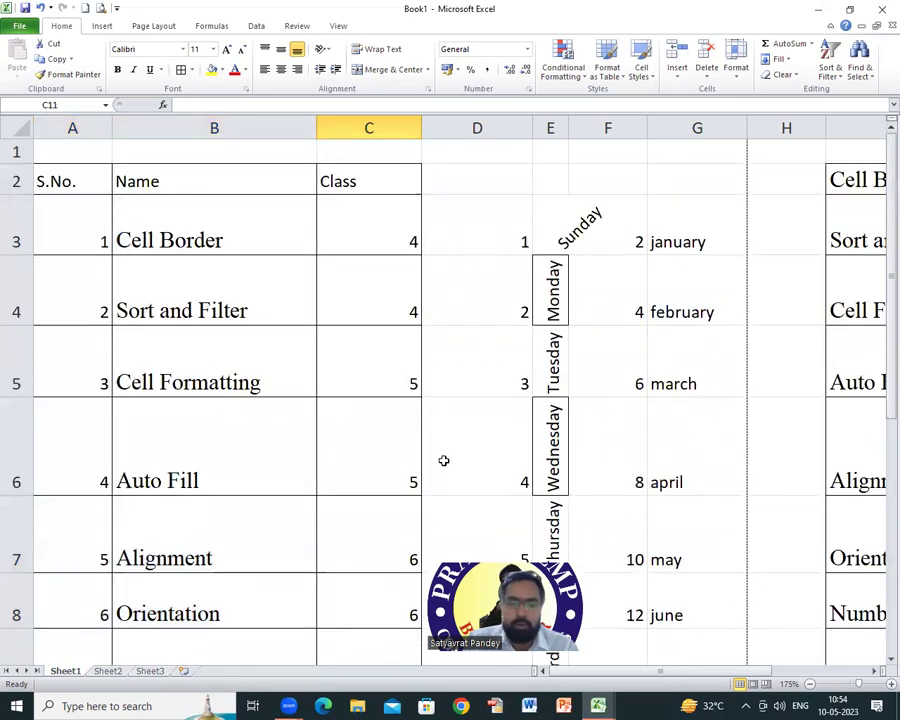